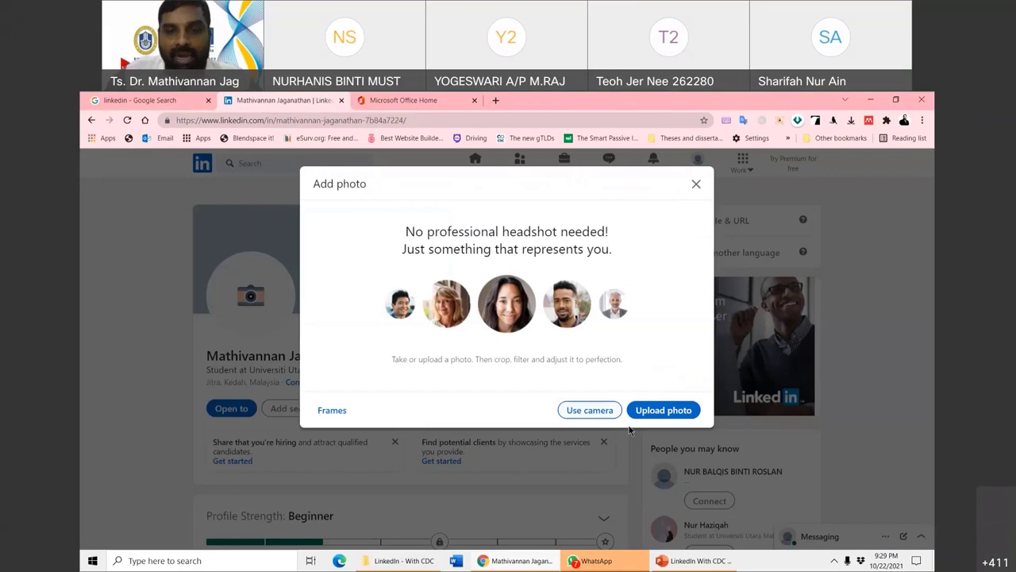
- Try the Use camera option with access allowed, then open the file chooser with Upload photo
{"action": "left_click", "coordinate": [589, 411]}
{"action": "left_click", "coordinate": [279, 184]}
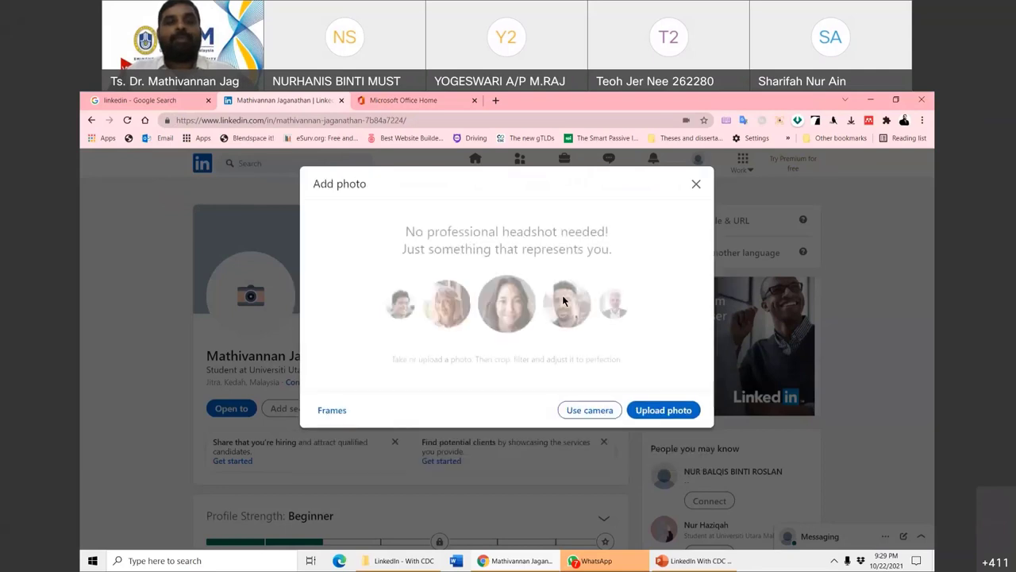
{"action": "left_click", "coordinate": [663, 411]}
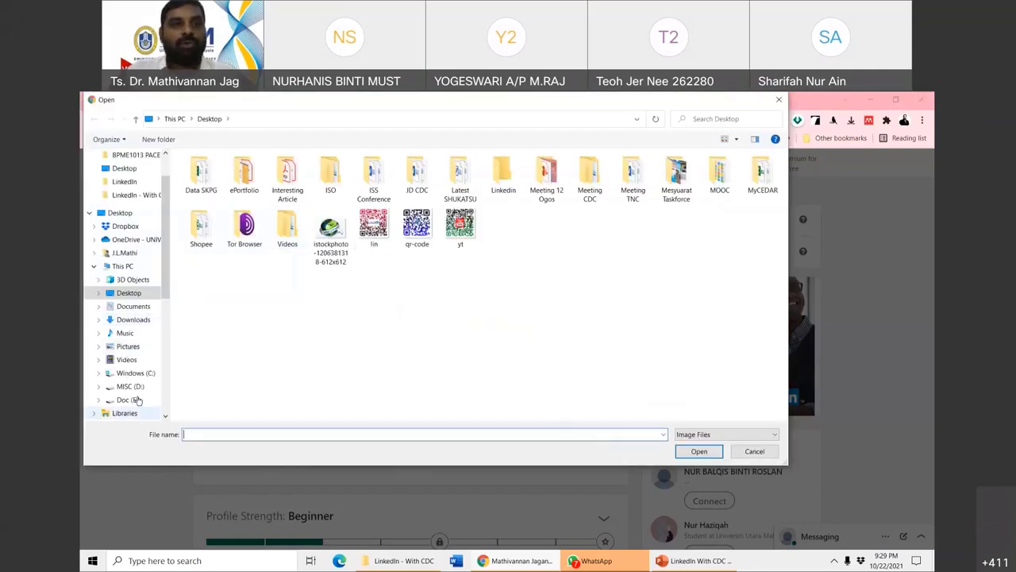
- Browse to Doc (E:) > Dropbox > My Portfolio Docs > My Pictures > Photos and upload Picture1
{"action": "left_click", "coordinate": [125, 400]}
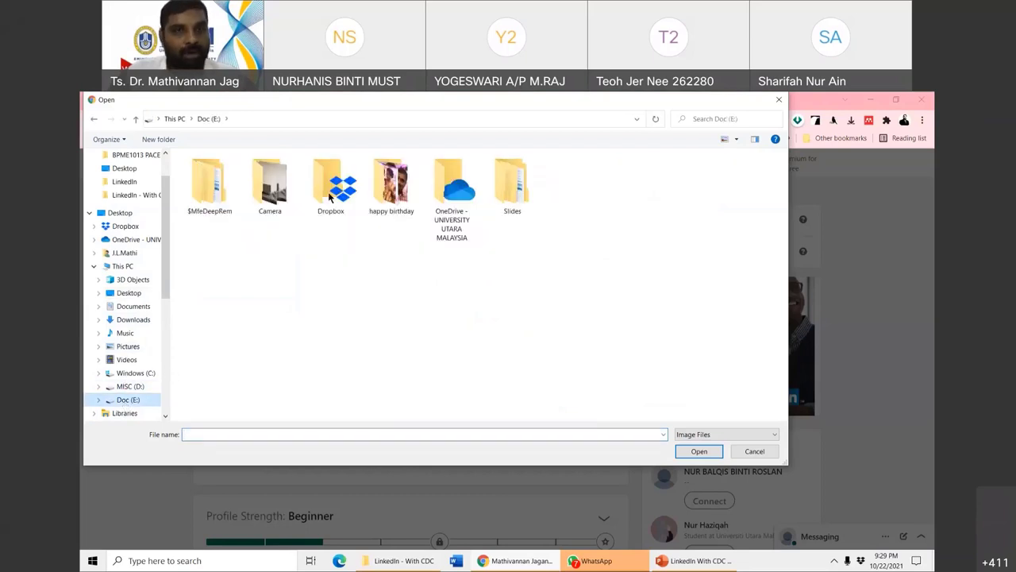
{"action": "double_click", "coordinate": [330, 184]}
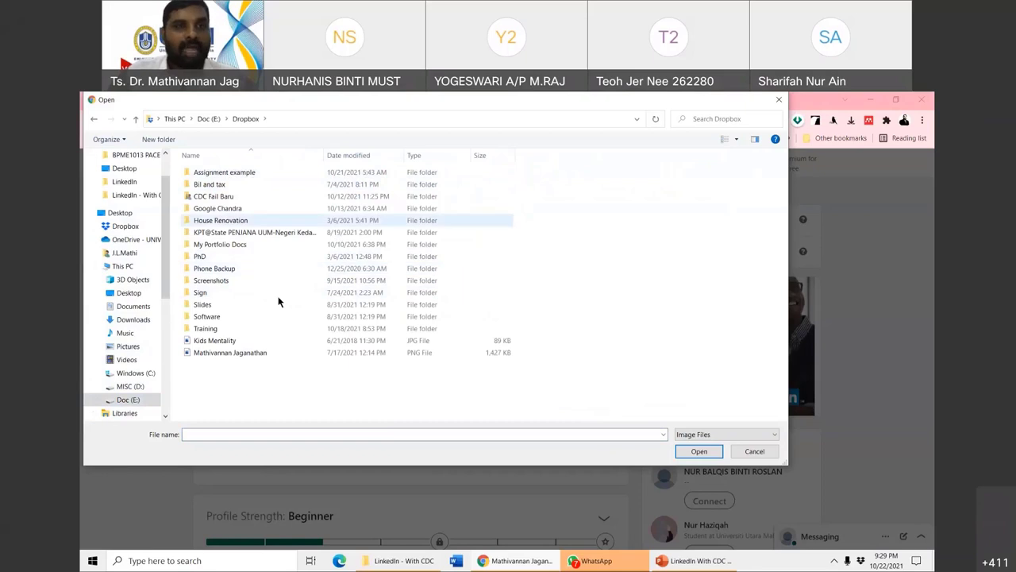
{"action": "double_click", "coordinate": [205, 245]}
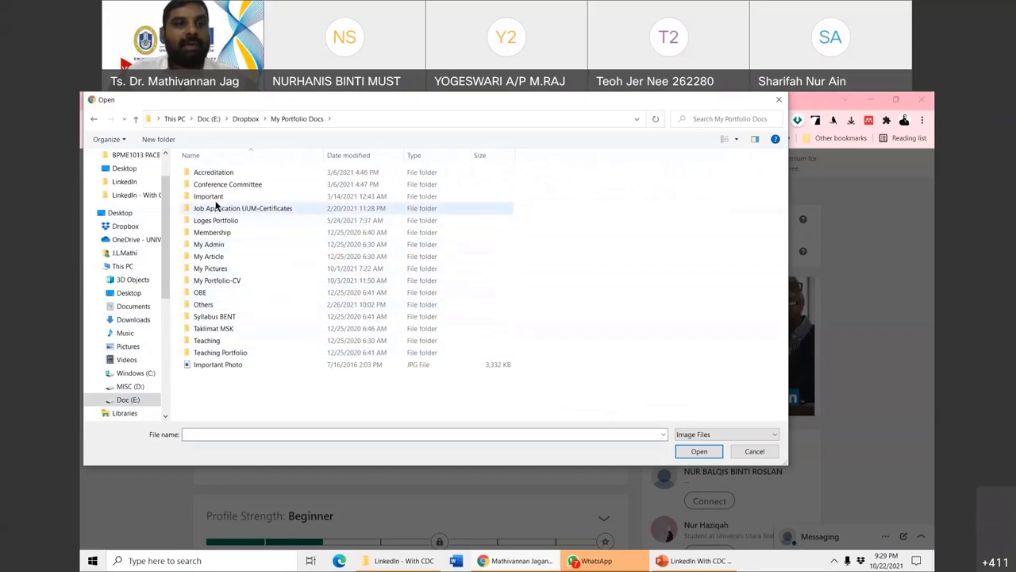
{"action": "left_click", "coordinate": [93, 121]}
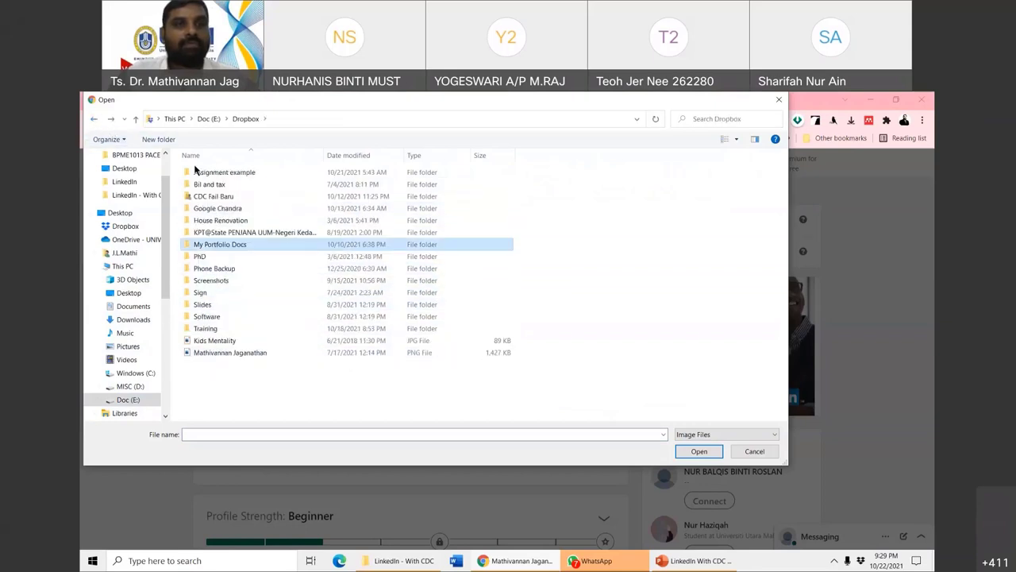
{"action": "double_click", "coordinate": [219, 246]}
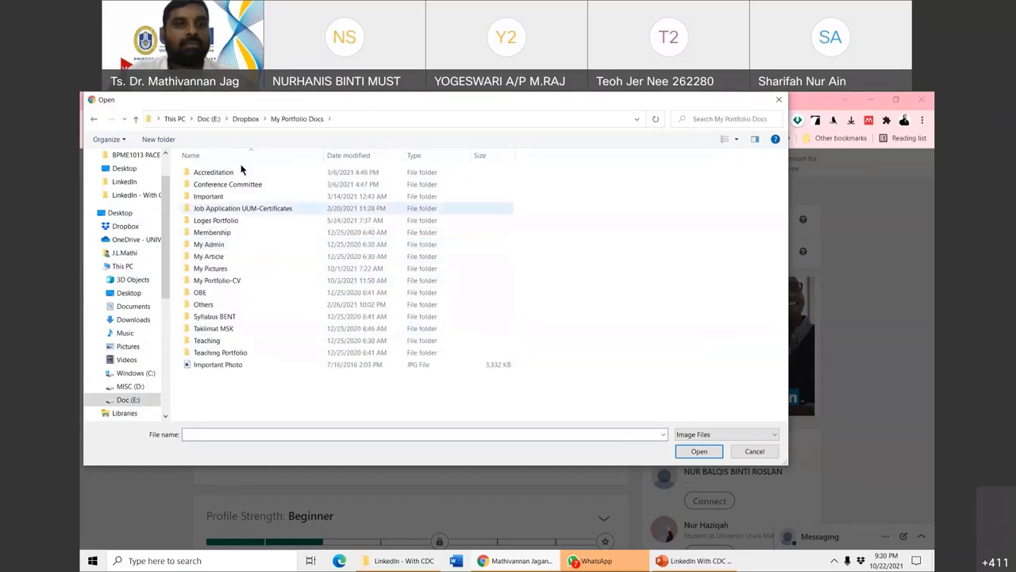
{"action": "double_click", "coordinate": [210, 270]}
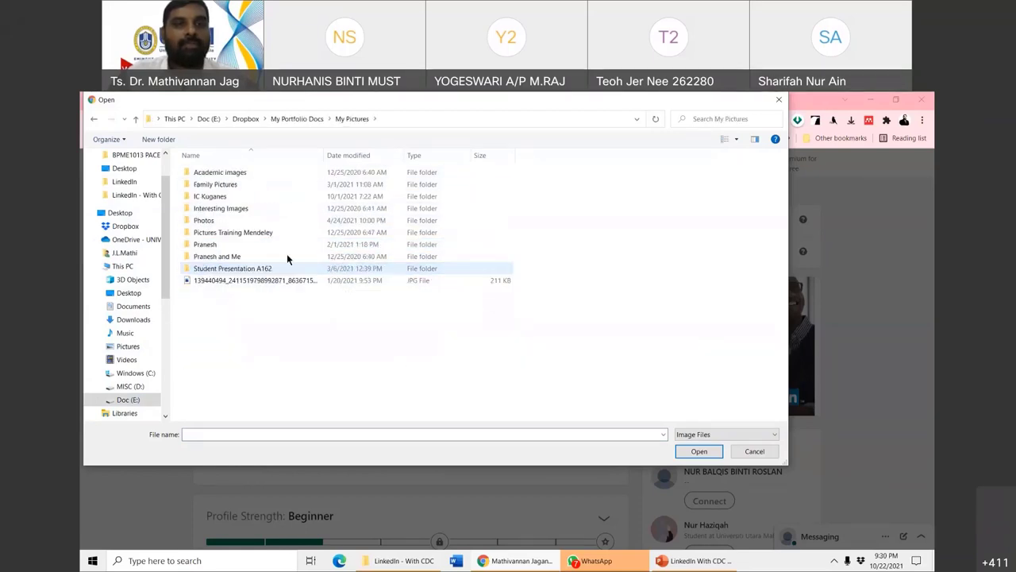
{"action": "left_click", "coordinate": [213, 225]}
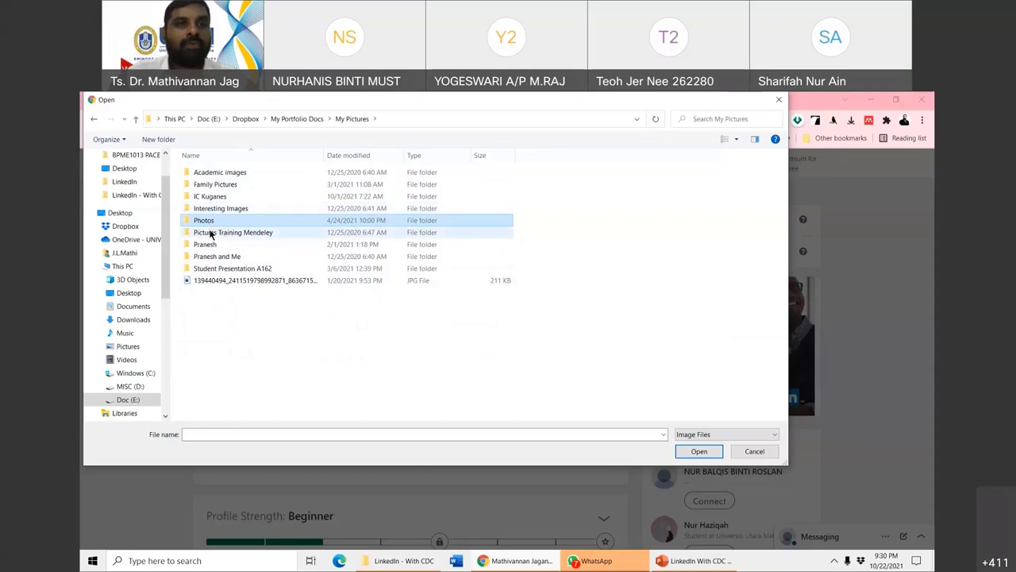
{"action": "double_click", "coordinate": [208, 222]}
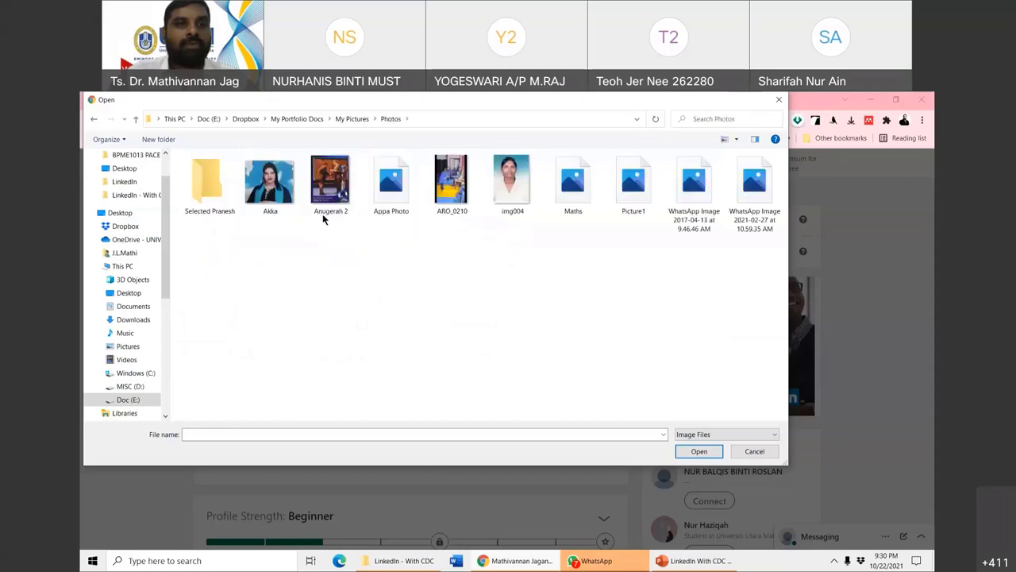
{"action": "left_click", "coordinate": [635, 189]}
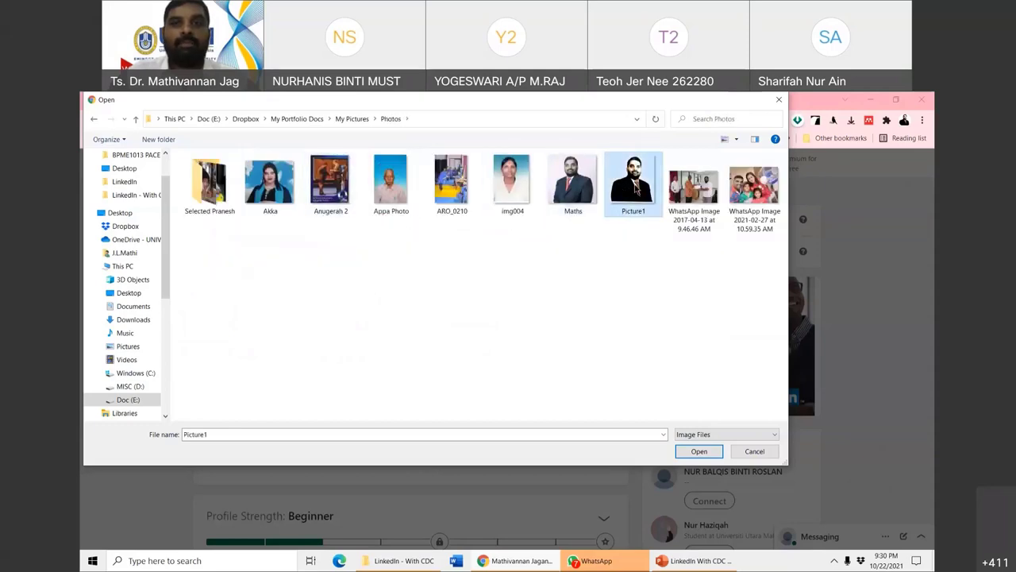
{"action": "double_click", "coordinate": [635, 189]}
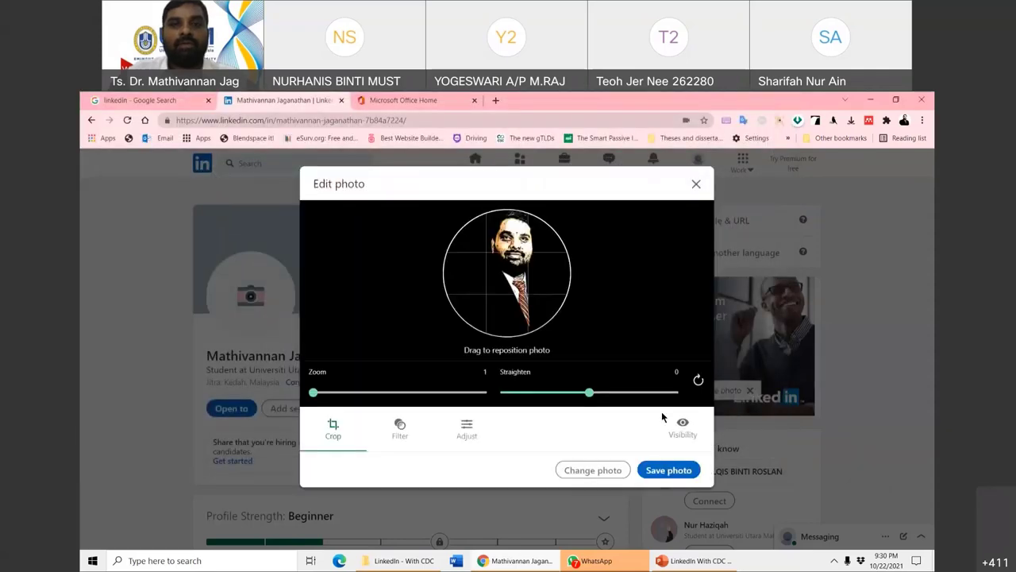
- Replace Picture1 with the Maths image and save it as the profile photo
{"action": "left_click", "coordinate": [594, 470]}
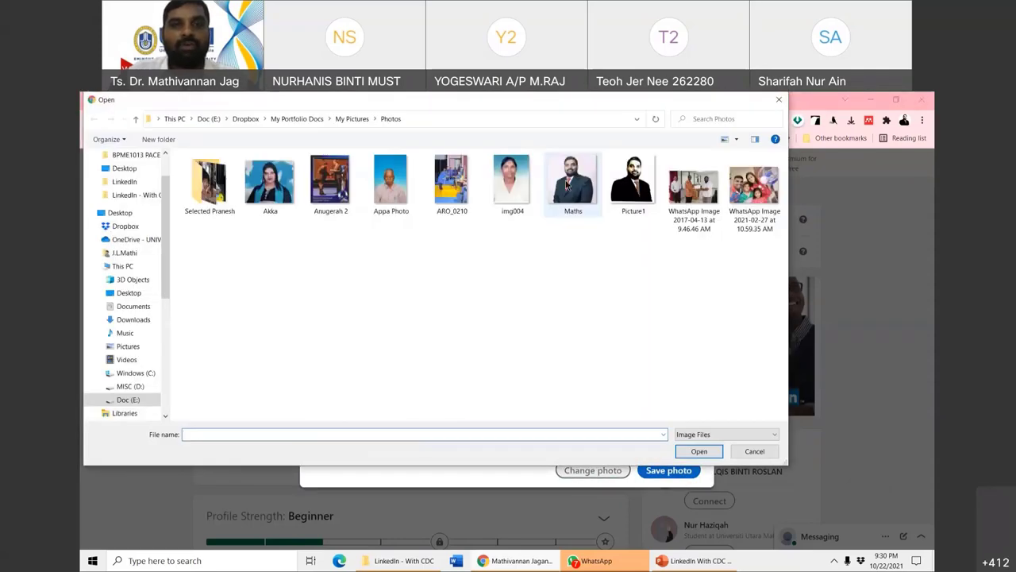
{"action": "double_click", "coordinate": [566, 186]}
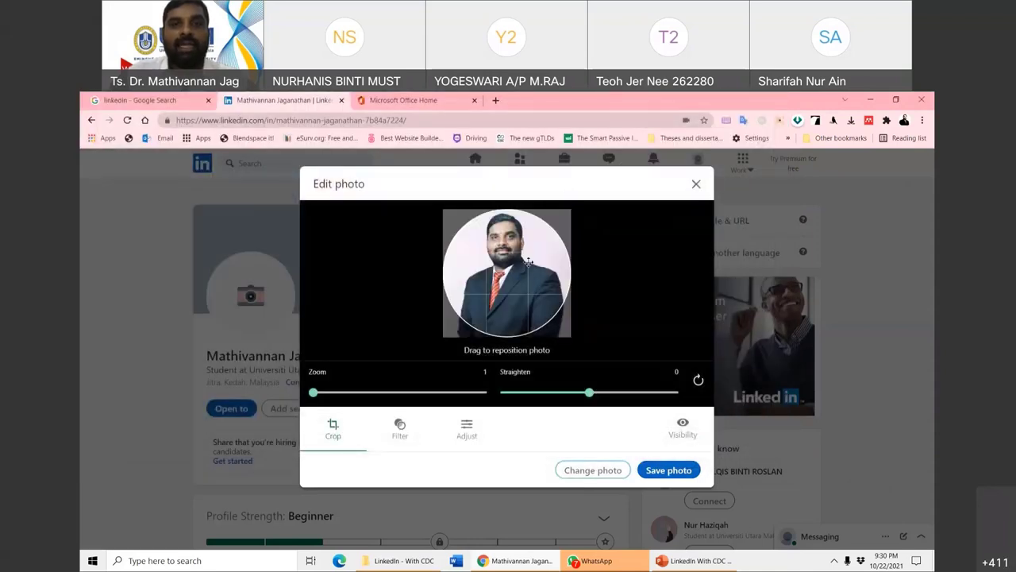
{"action": "left_click", "coordinate": [668, 470]}
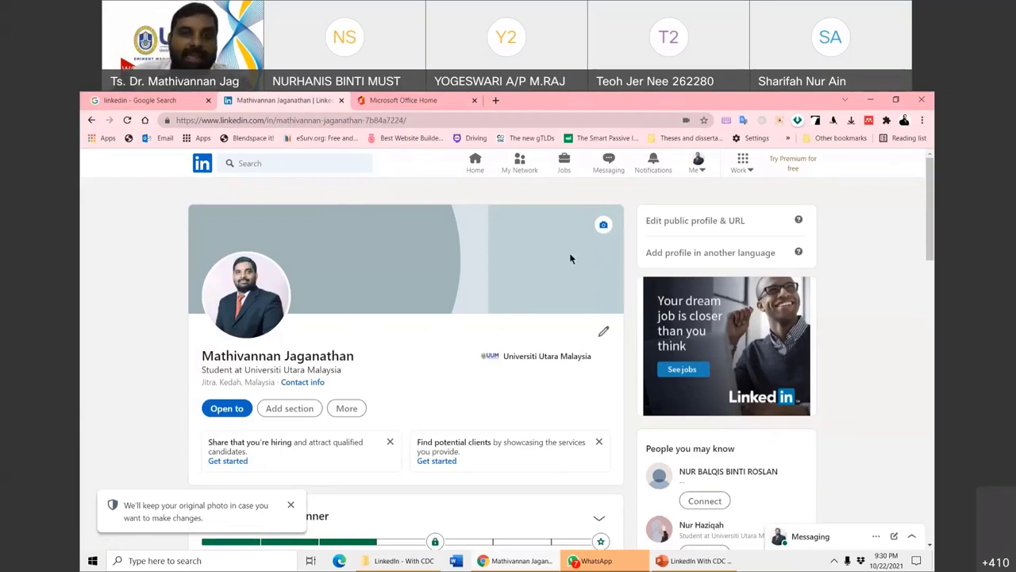
- Open and dismiss the Add background photo dialog, then return to the Google search tab
{"action": "left_click", "coordinate": [603, 226]}
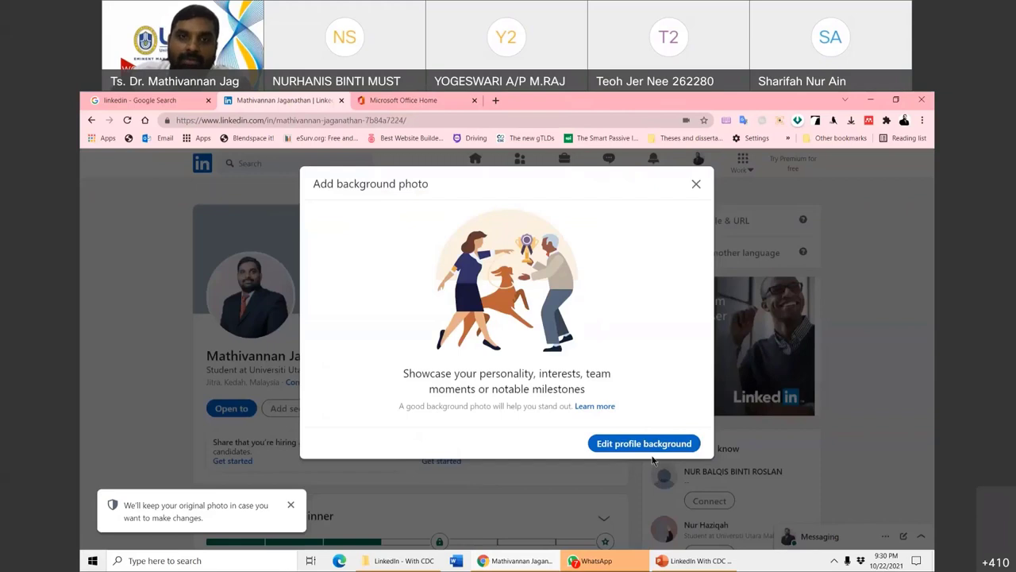
{"action": "left_click", "coordinate": [696, 184]}
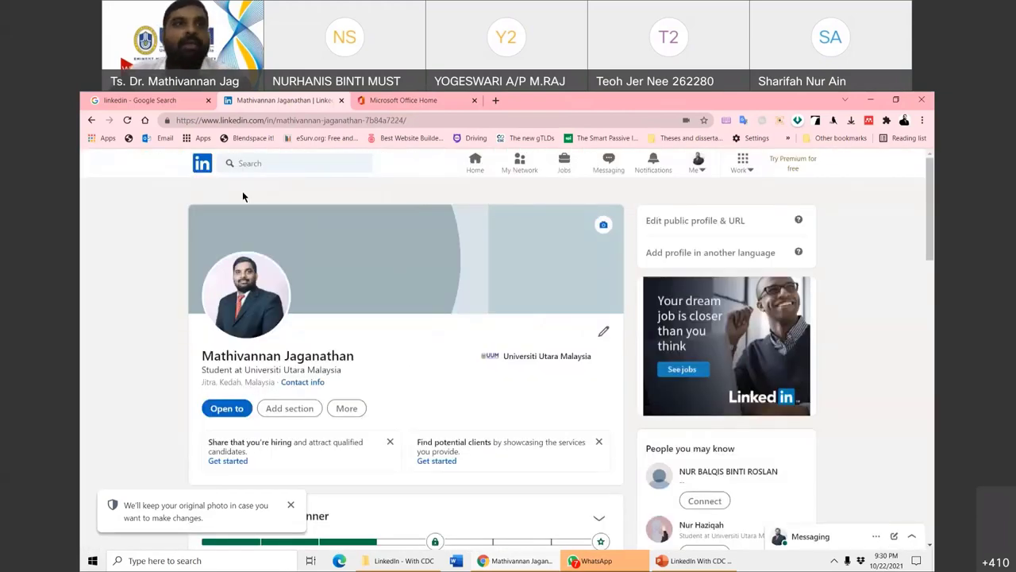
{"action": "key", "text": "ctrl+1"}
{"action": "key", "text": "ctrl+l"}
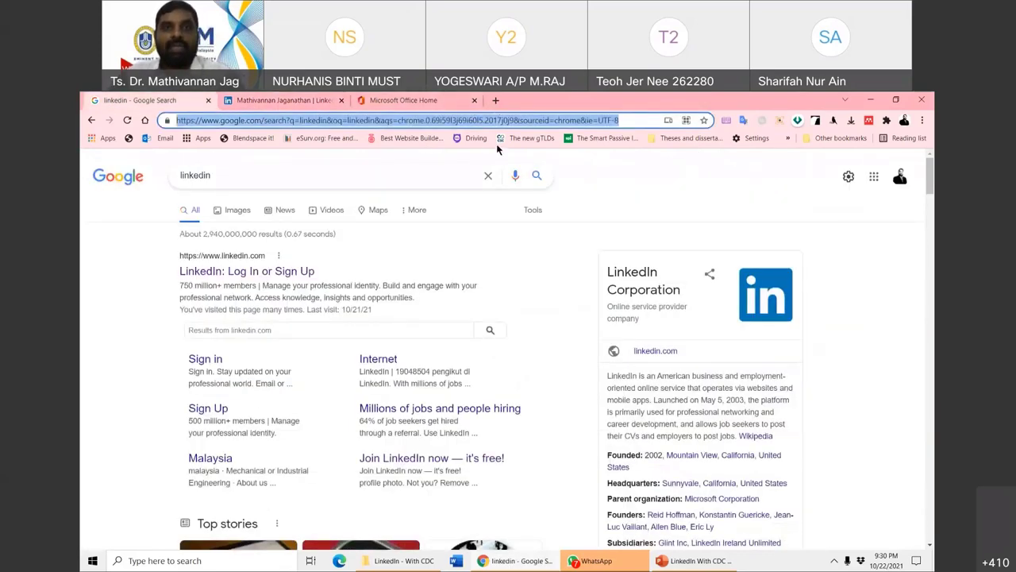
- Search Google for 'canva' and open the Canva website result
{"action": "left_click", "coordinate": [249, 119]}
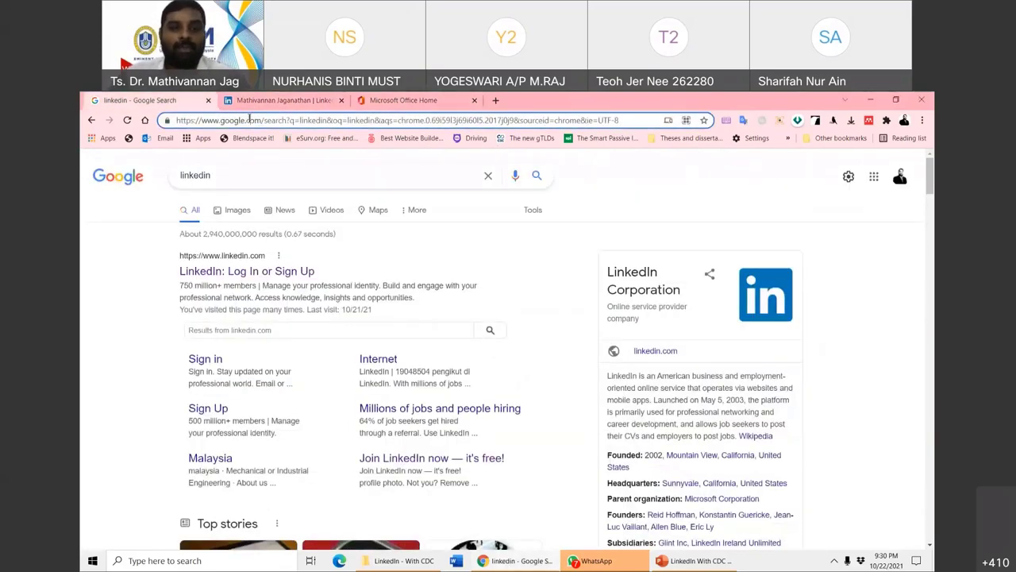
{"action": "type", "text": "canva"}
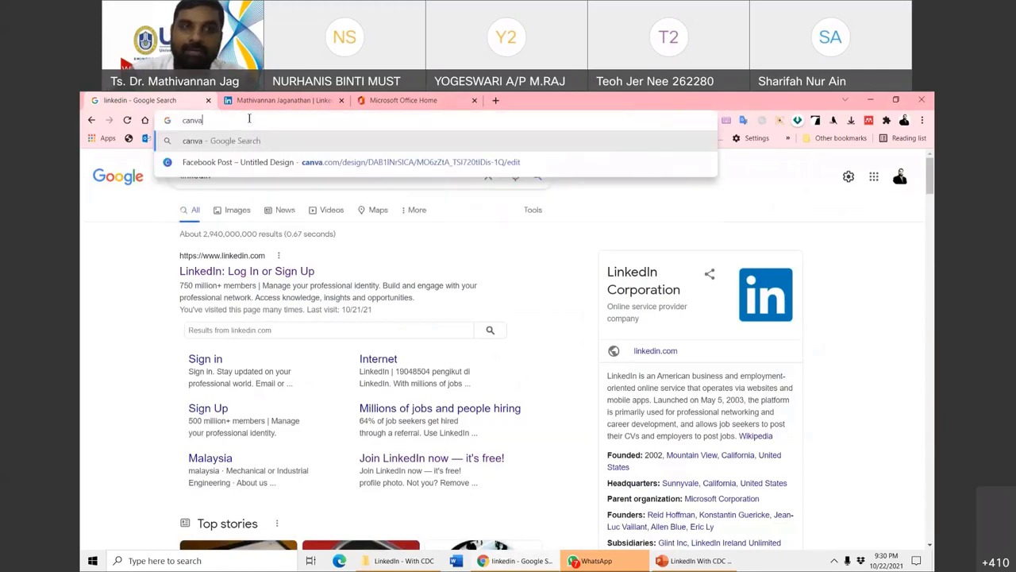
{"action": "key", "text": "Return"}
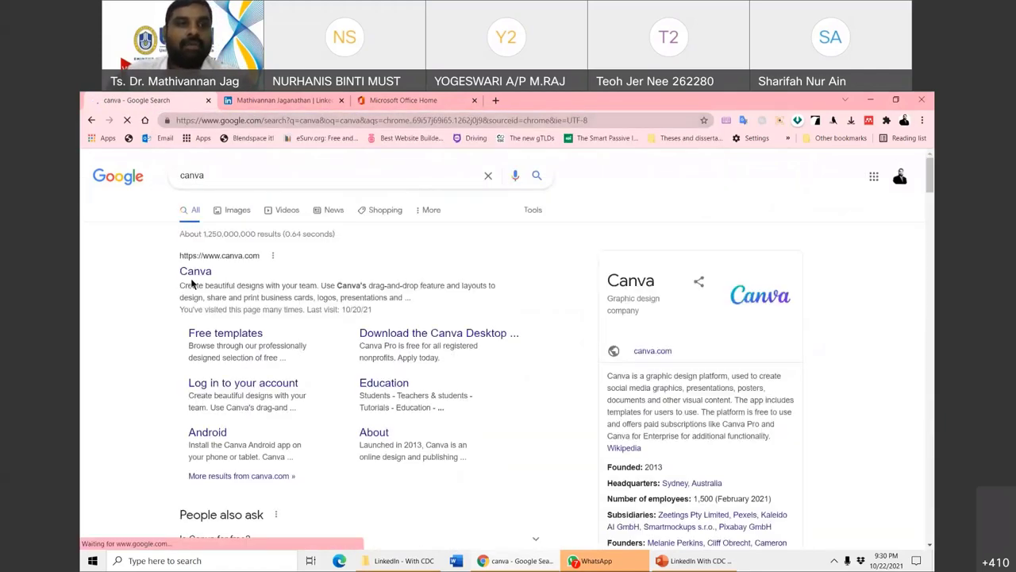
{"action": "left_click", "coordinate": [194, 276]}
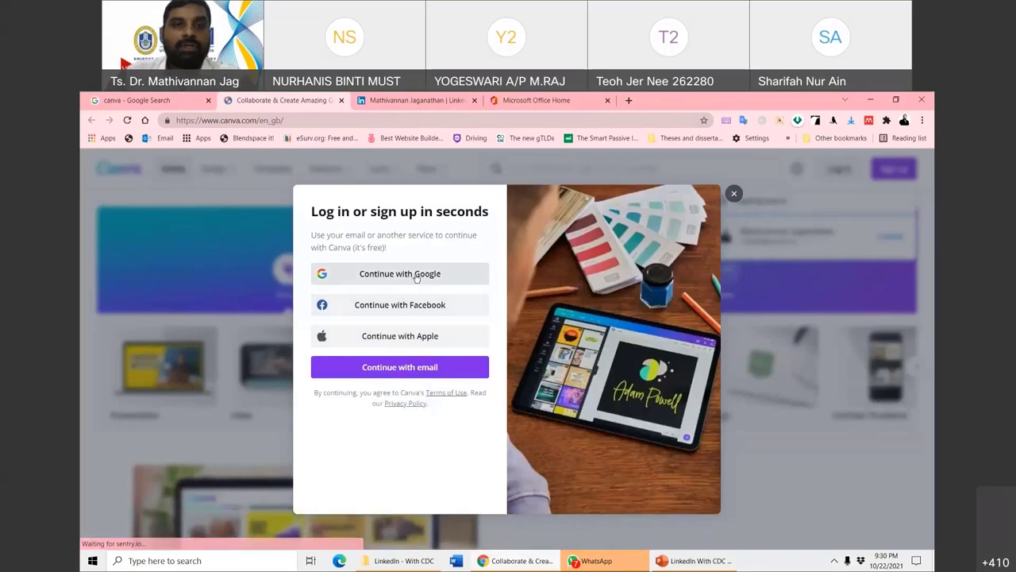
- Try the Apple sign-in option, close it, and reopen the Canva login prompt
{"action": "left_click", "coordinate": [733, 195]}
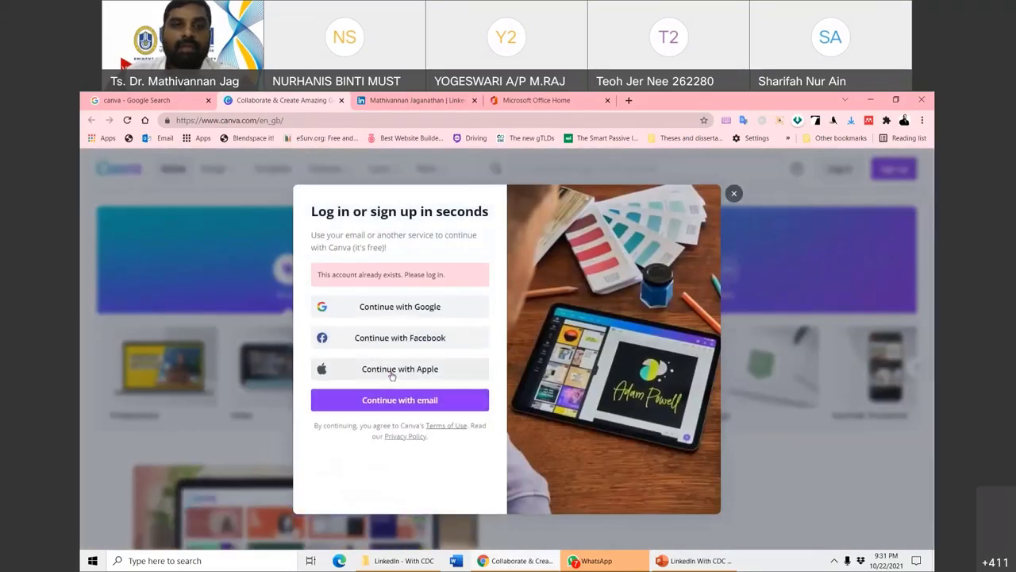
{"action": "left_click", "coordinate": [391, 373]}
{"action": "left_click", "coordinate": [653, 209]}
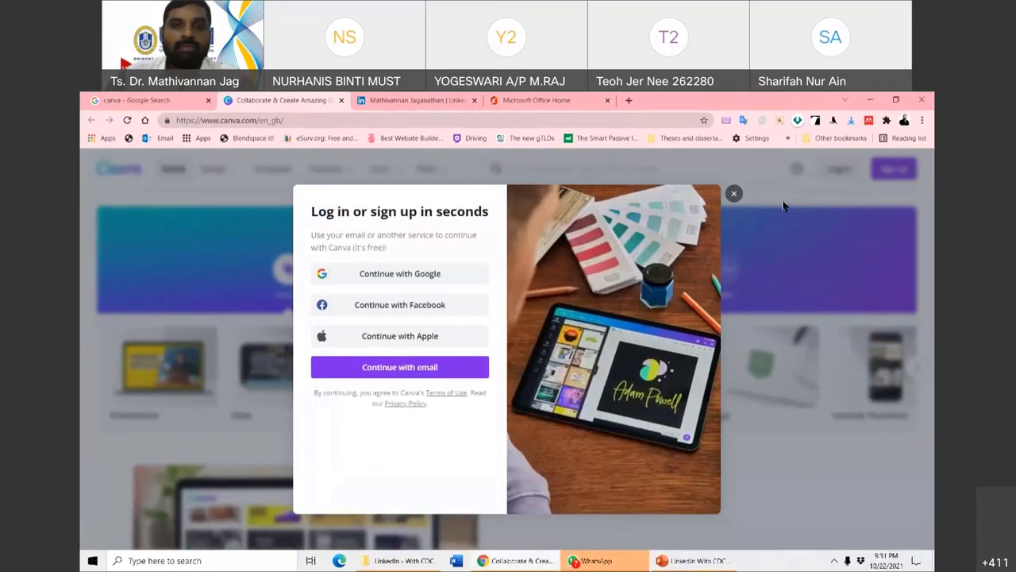
{"action": "left_click", "coordinate": [734, 194]}
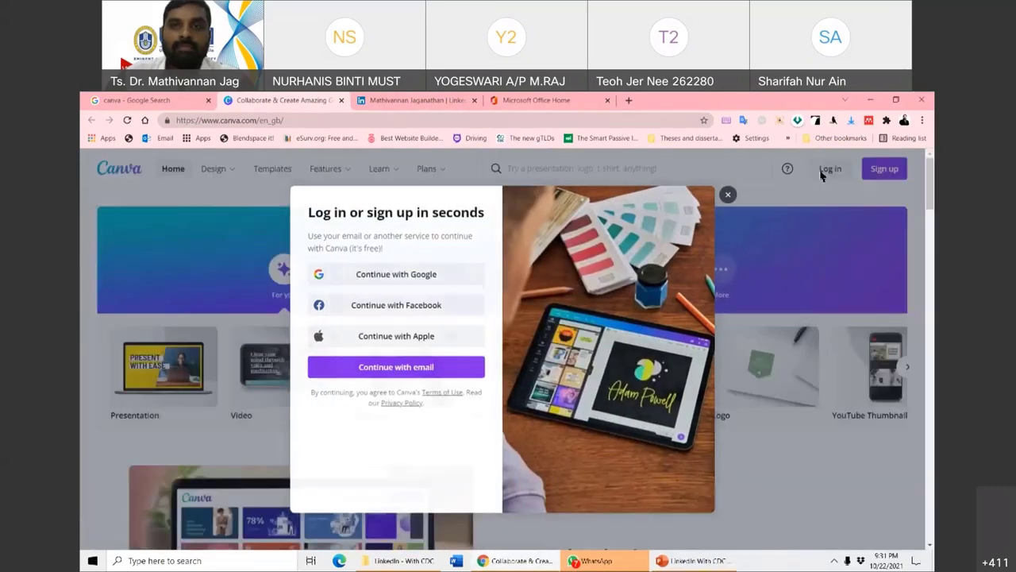
{"action": "left_click", "coordinate": [825, 168]}
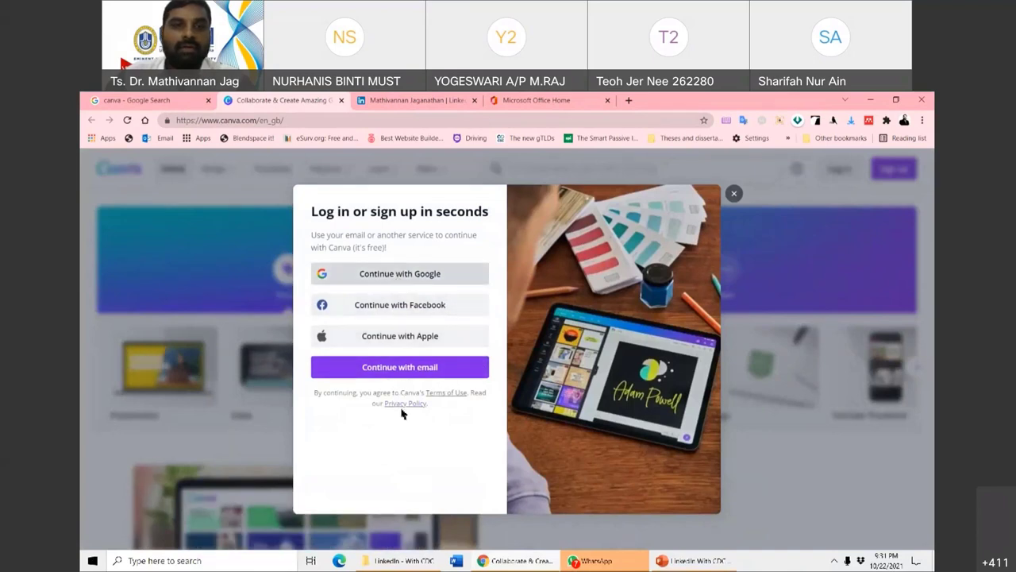
- Log in to Canva with the account e-mail address and password
{"action": "left_click", "coordinate": [415, 373]}
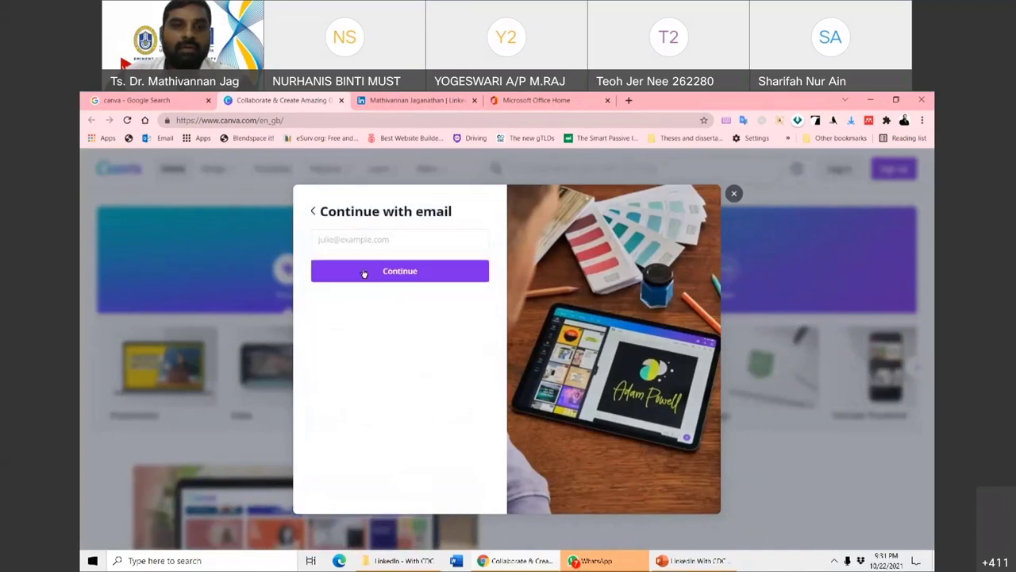
{"action": "left_click", "coordinate": [359, 239]}
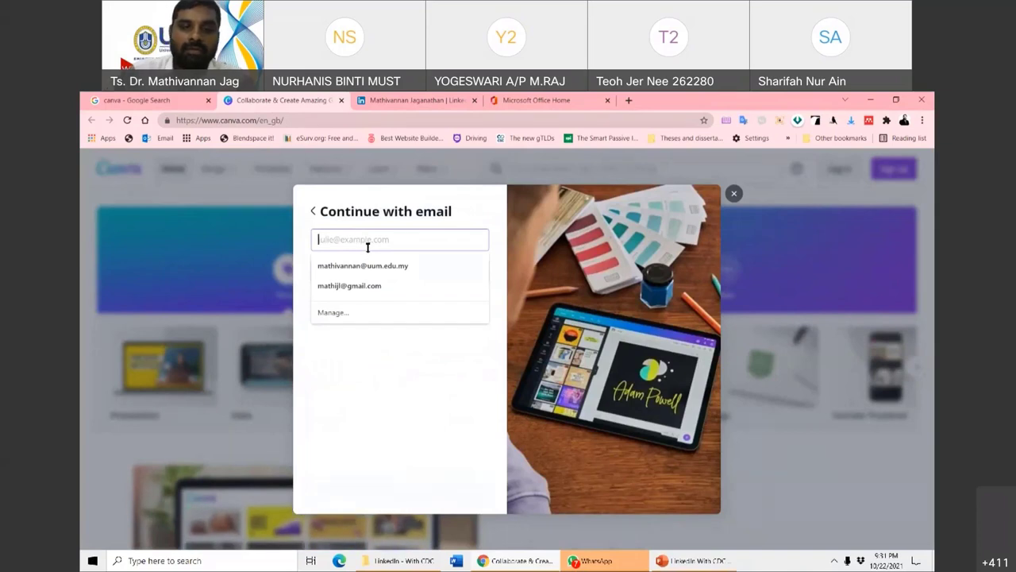
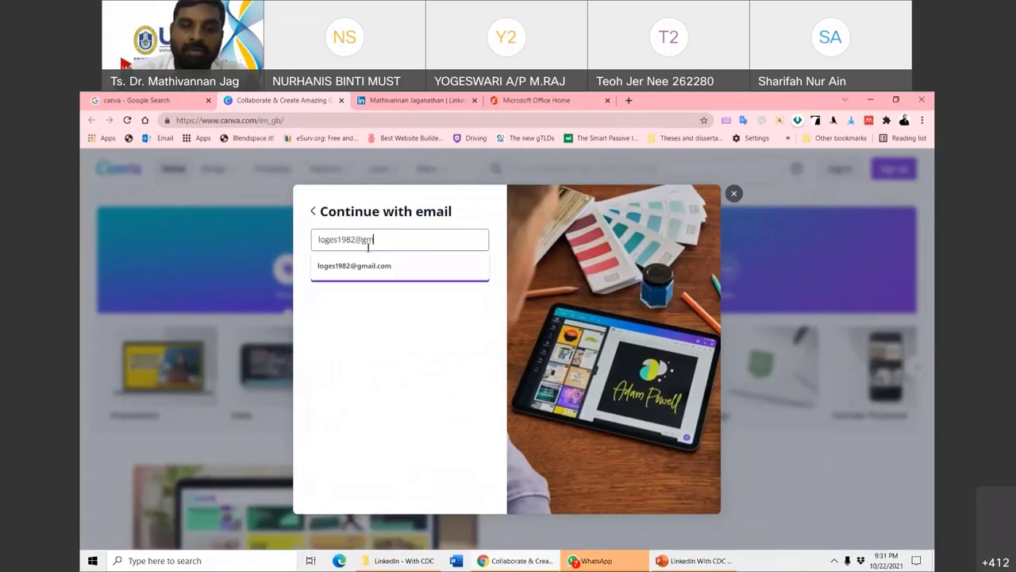
{"action": "left_click", "coordinate": [372, 265]}
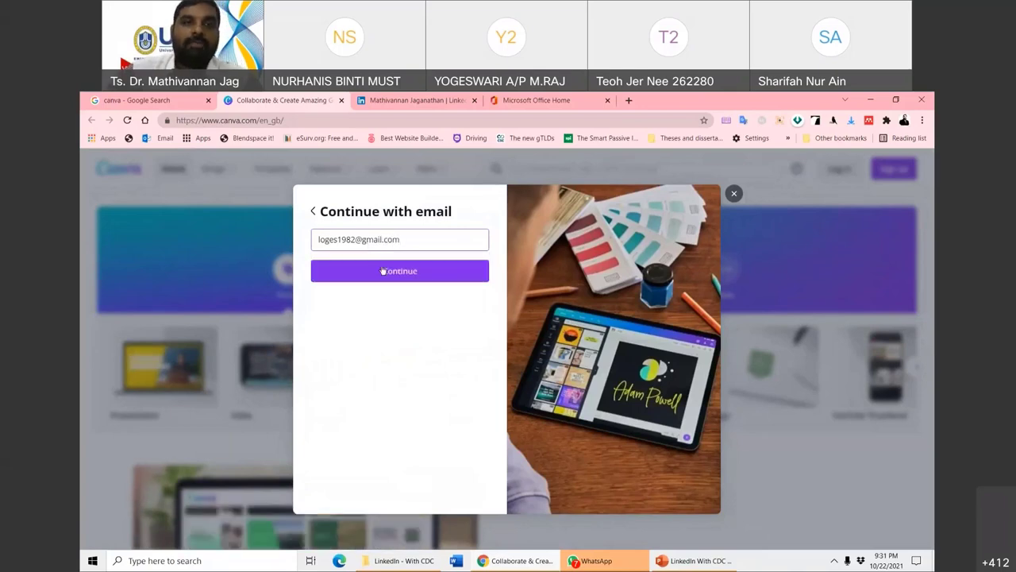
{"action": "left_click", "coordinate": [393, 269]}
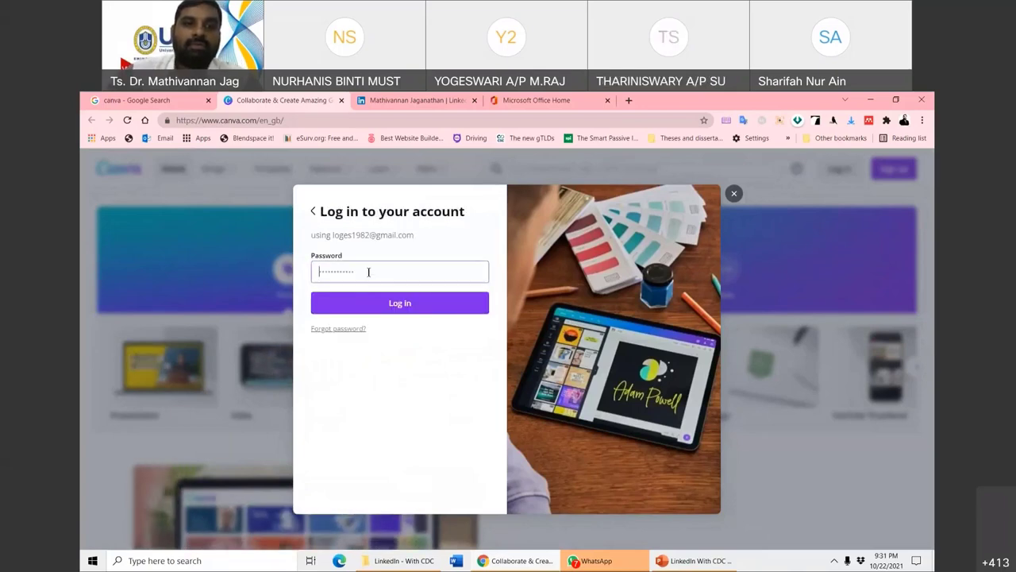
{"action": "type", "text": "l"}
{"action": "type", "text": "•••"}
{"action": "left_click", "coordinate": [386, 309]}
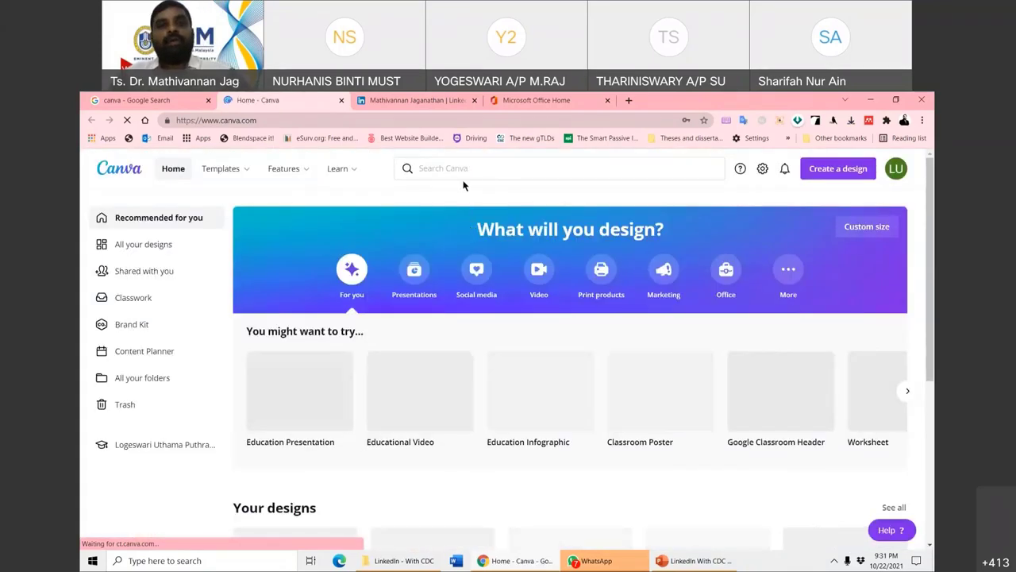
- Search Canva for 'linkedin', pick LinkedIn Banner, and open the sunflower Creative Director Profile Header template
{"action": "left_click", "coordinate": [461, 167]}
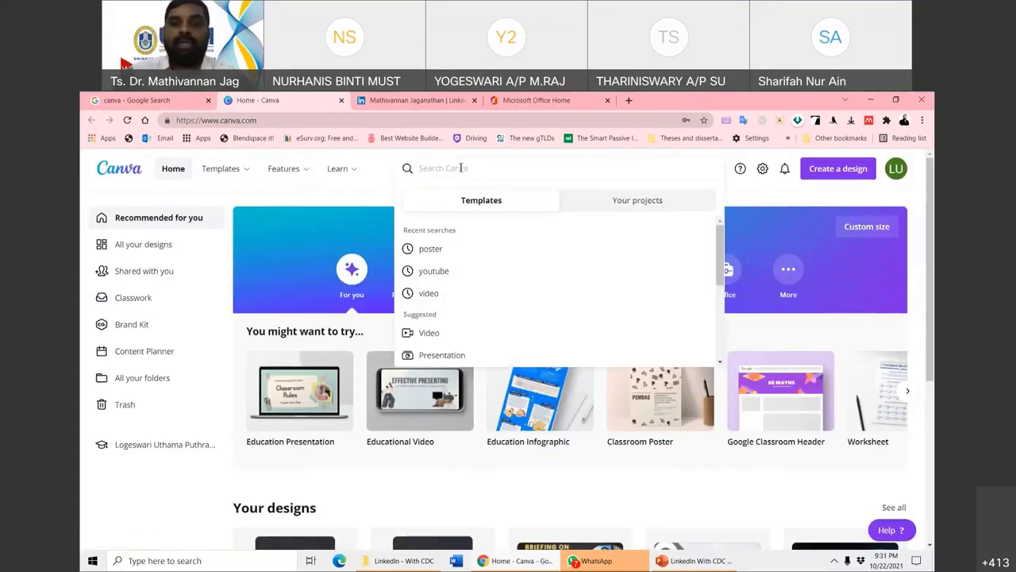
{"action": "type", "text": "linkedin"}
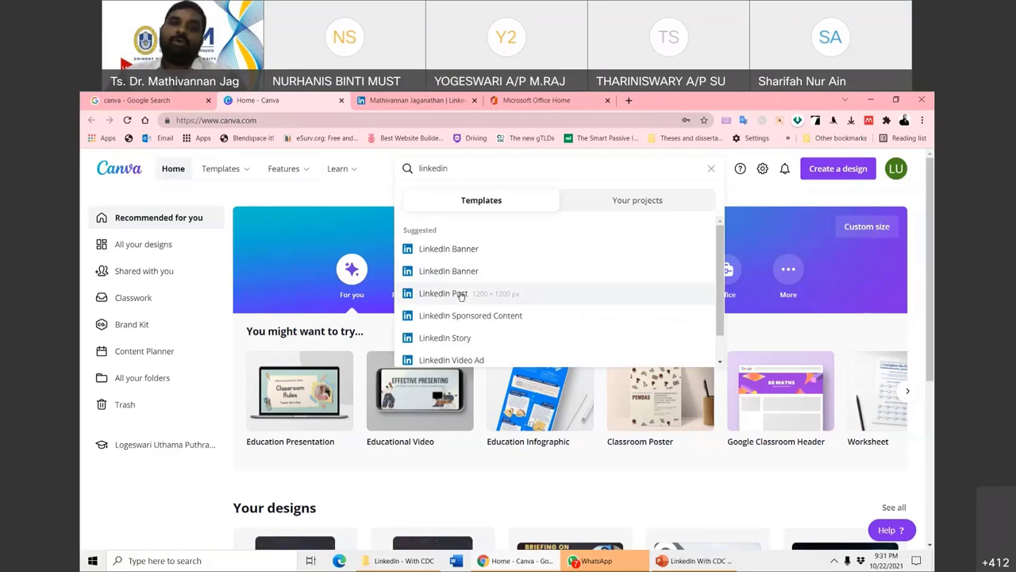
{"action": "scroll", "coordinate": [460, 320], "scroll_direction": "down", "scroll_amount": 1}
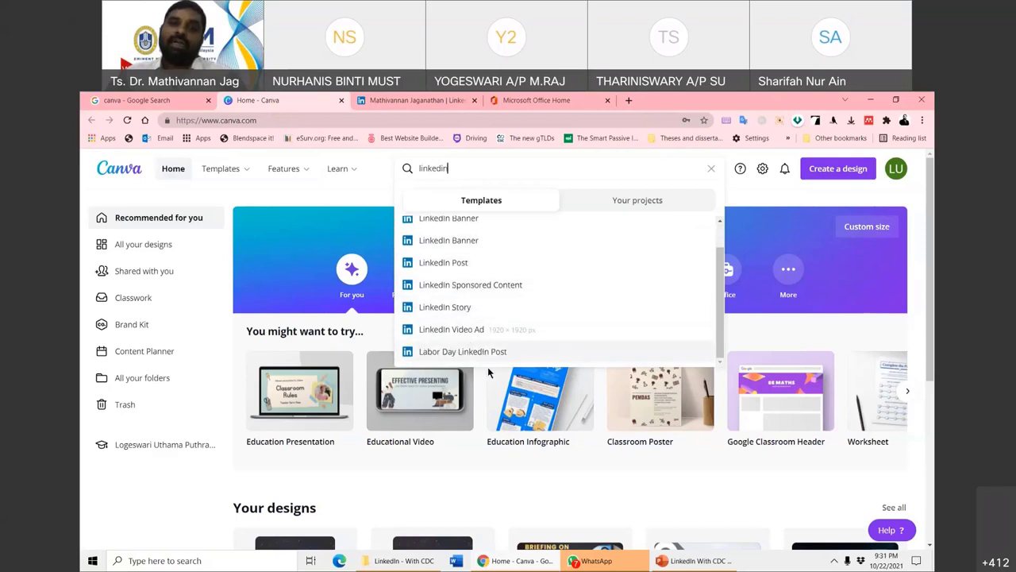
{"action": "scroll", "coordinate": [467, 317], "scroll_direction": "up", "scroll_amount": 1}
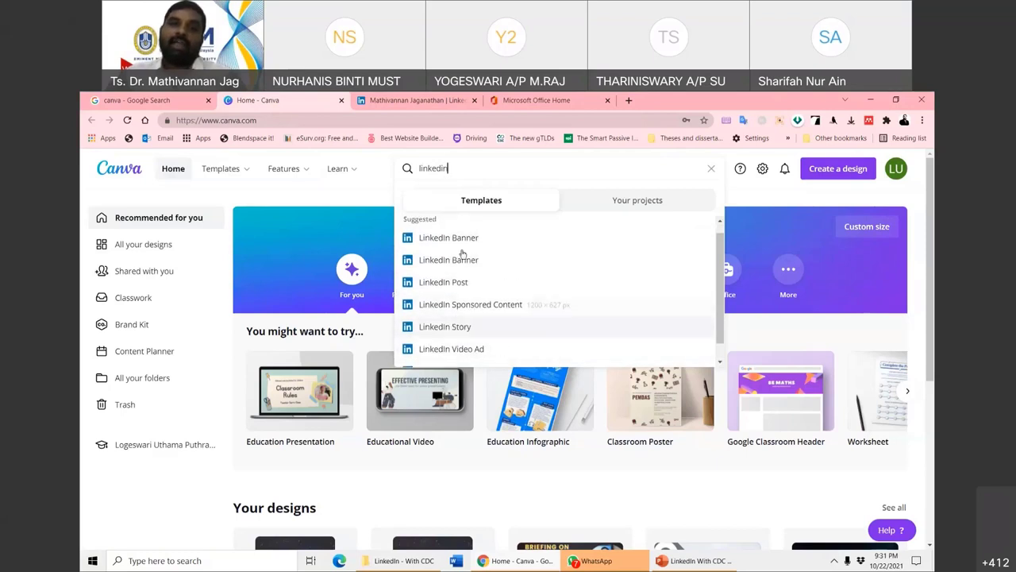
{"action": "left_click", "coordinate": [461, 248]}
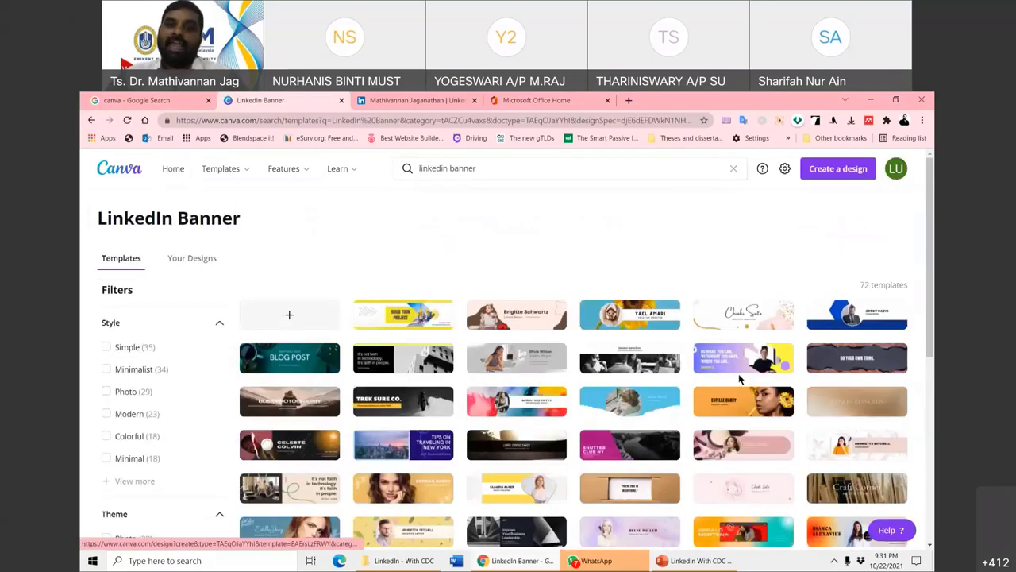
{"action": "scroll", "coordinate": [738, 379], "scroll_direction": "down", "scroll_amount": 2}
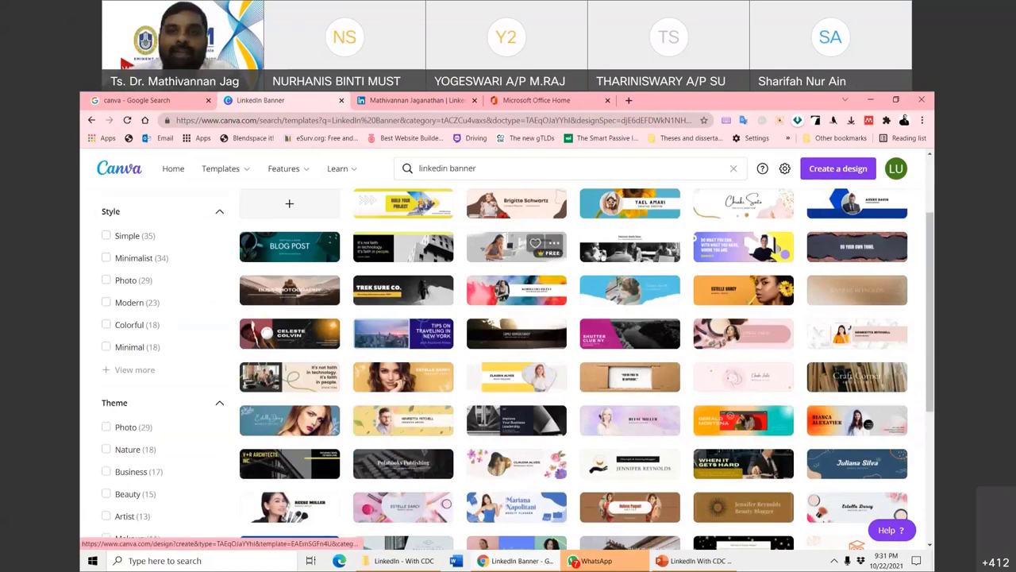
{"action": "left_click", "coordinate": [615, 203]}
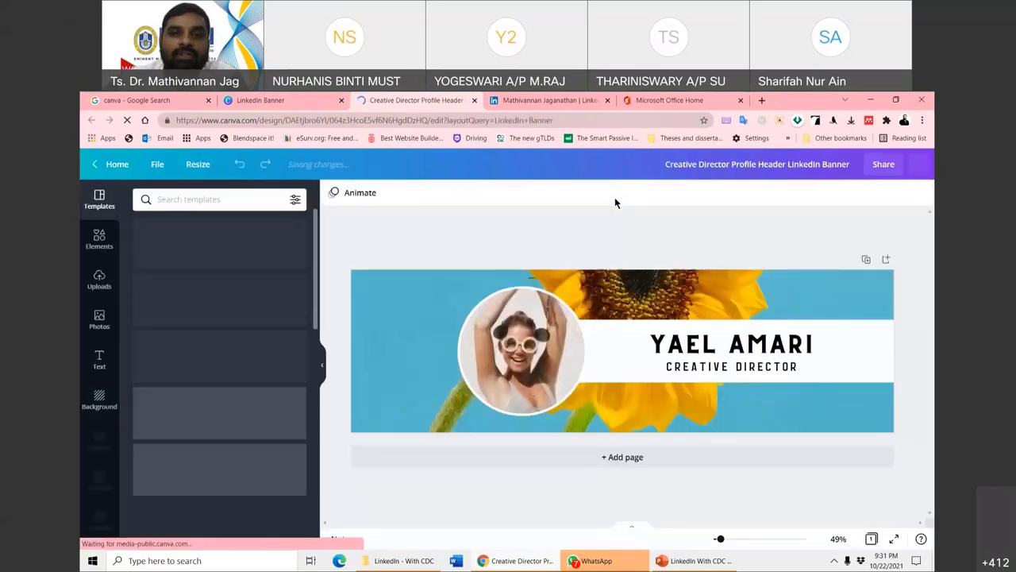
- Replace the banner's round photo with the portrait from Uploads
{"action": "double_click", "coordinate": [719, 347]}
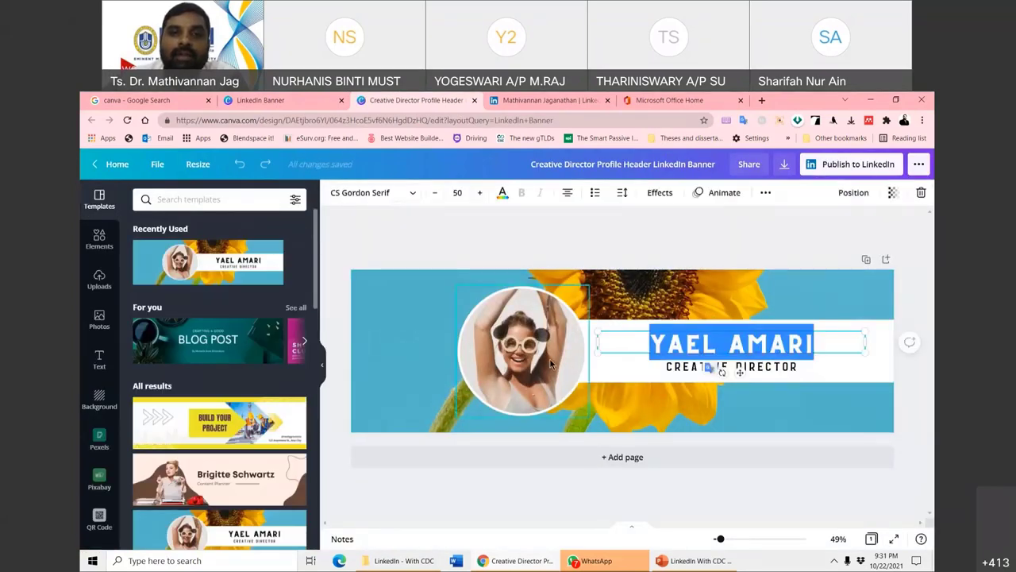
{"action": "left_click", "coordinate": [551, 364]}
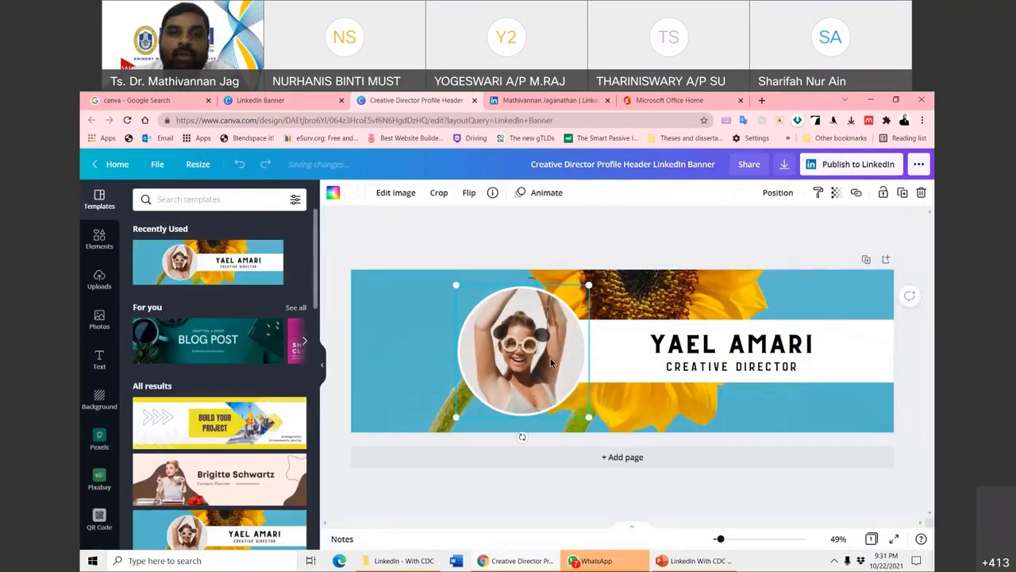
{"action": "left_click", "coordinate": [100, 280]}
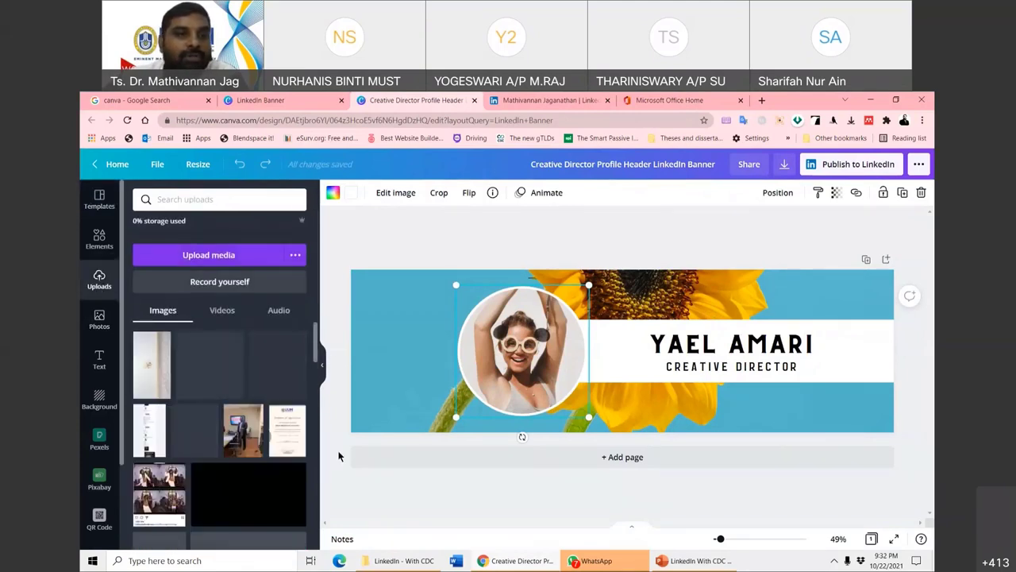
{"action": "scroll", "coordinate": [229, 426], "scroll_direction": "down", "scroll_amount": 2}
{"action": "scroll", "coordinate": [228, 427], "scroll_direction": "down", "scroll_amount": 1}
{"action": "scroll", "coordinate": [210, 426], "scroll_direction": "up", "scroll_amount": 2}
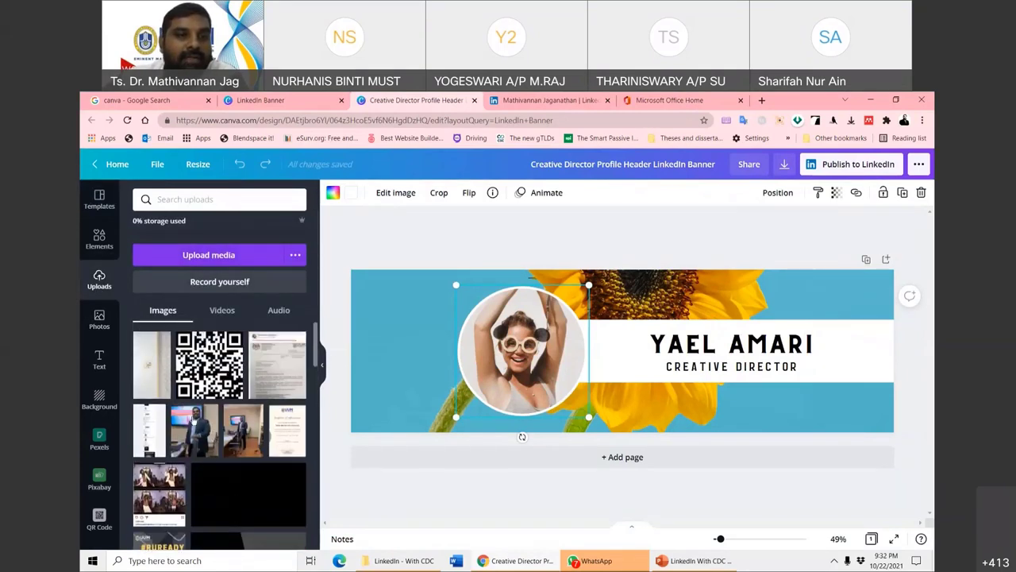
{"action": "left_click", "coordinate": [193, 427]}
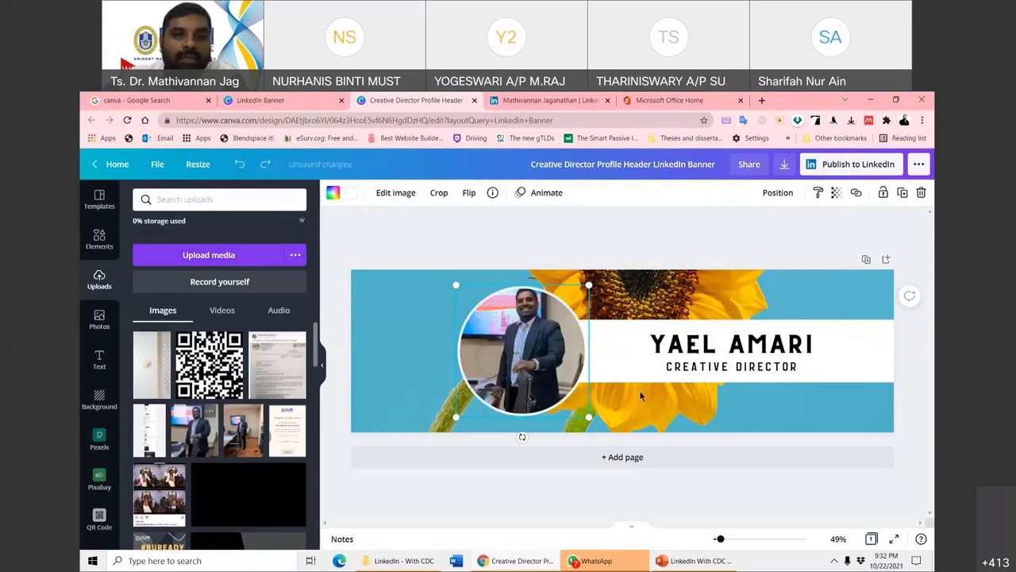
- Move the round photo to the banner's right end and go to the Google search tab
{"action": "left_click_drag", "start_coordinate": [521, 349], "coordinate": [785, 344]}
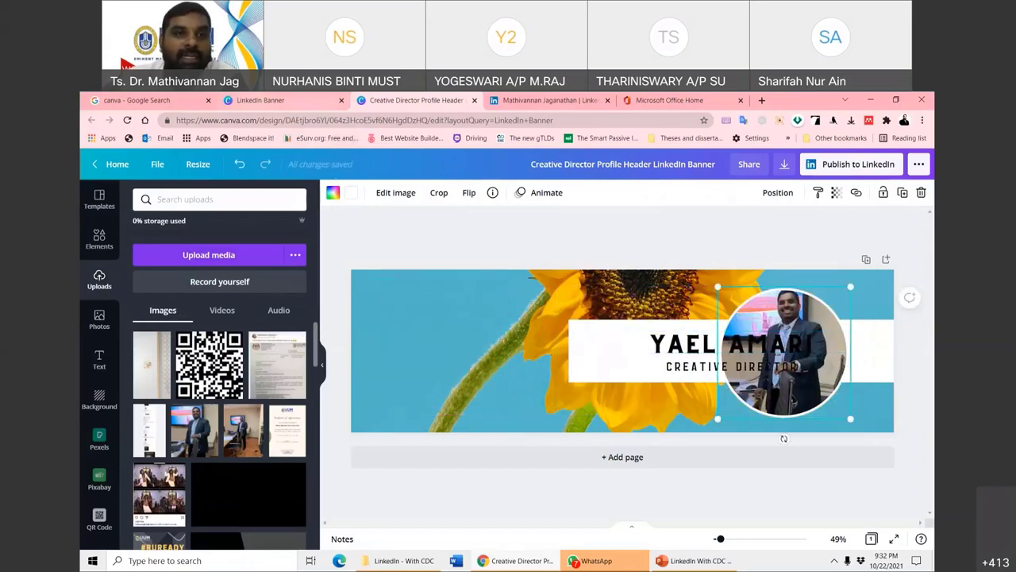
{"action": "left_click", "coordinate": [262, 100]}
{"action": "left_click", "coordinate": [136, 100]}
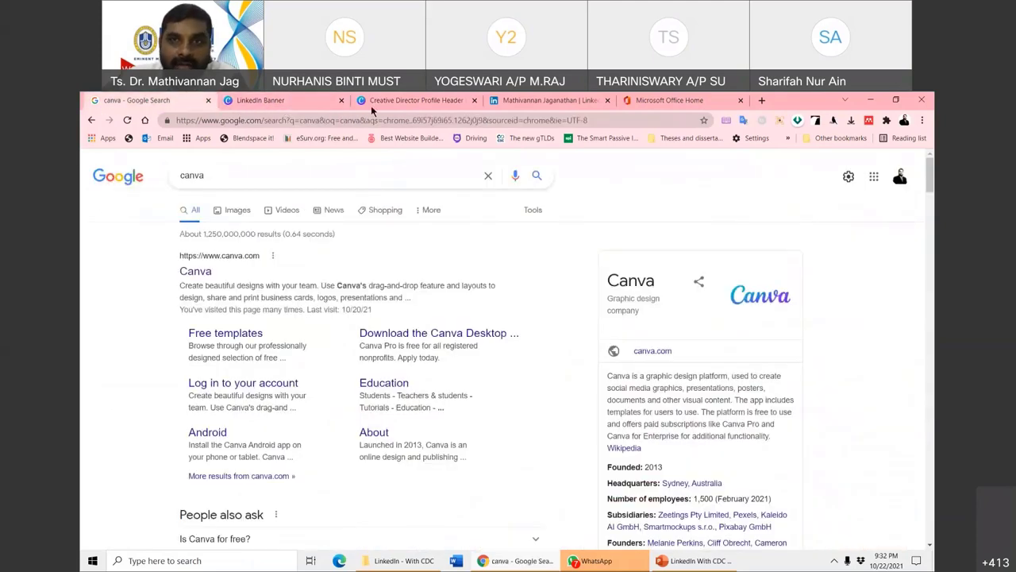
- Close the Microsoft Office Home tab, move the Google search tab to the end, and return to the Canva design
{"action": "left_click", "coordinate": [373, 102]}
{"action": "left_click", "coordinate": [743, 100]}
{"action": "left_click", "coordinate": [139, 100]}
{"action": "left_click_drag", "start_coordinate": [569, 106], "coordinate": [650, 162]}
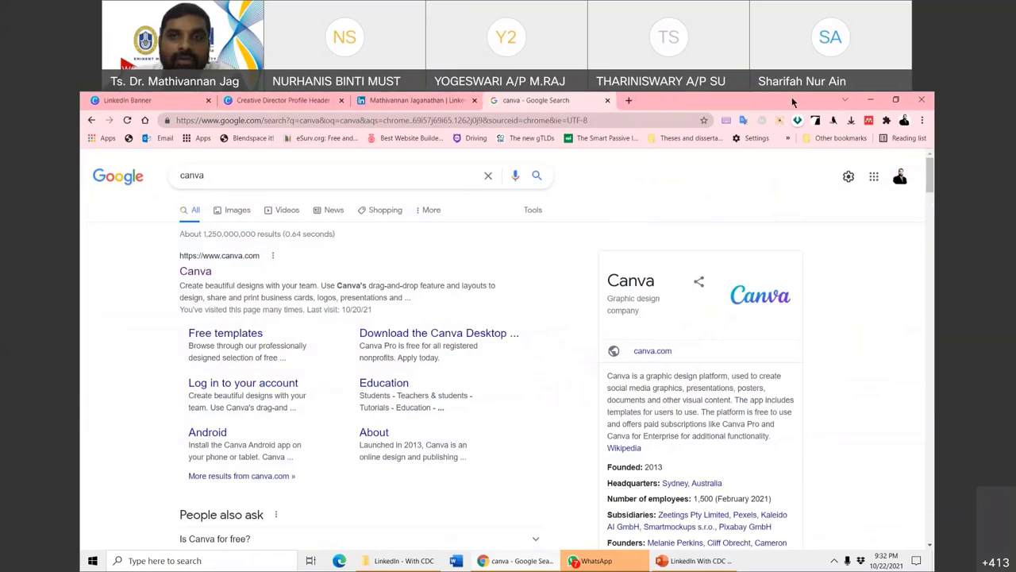
{"action": "double_click", "coordinate": [793, 102]}
{"action": "left_click", "coordinate": [508, 169]}
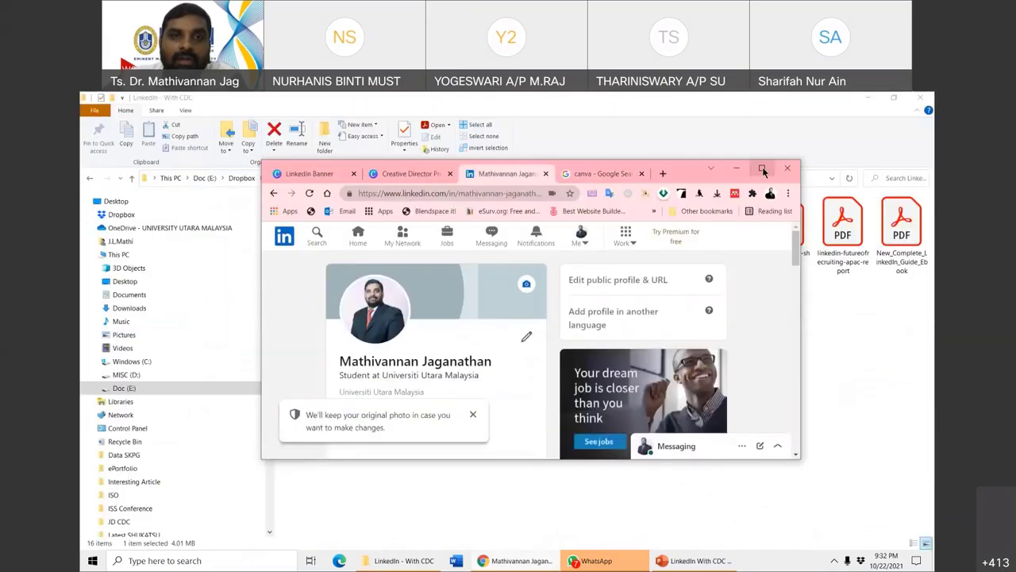
{"action": "left_click", "coordinate": [762, 167]}
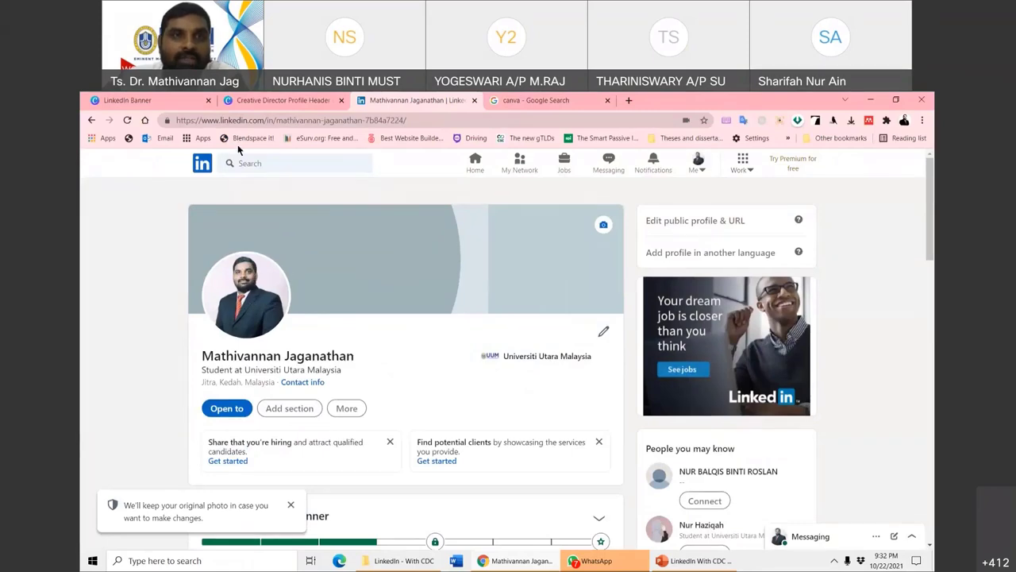
{"action": "left_click", "coordinate": [270, 100]}
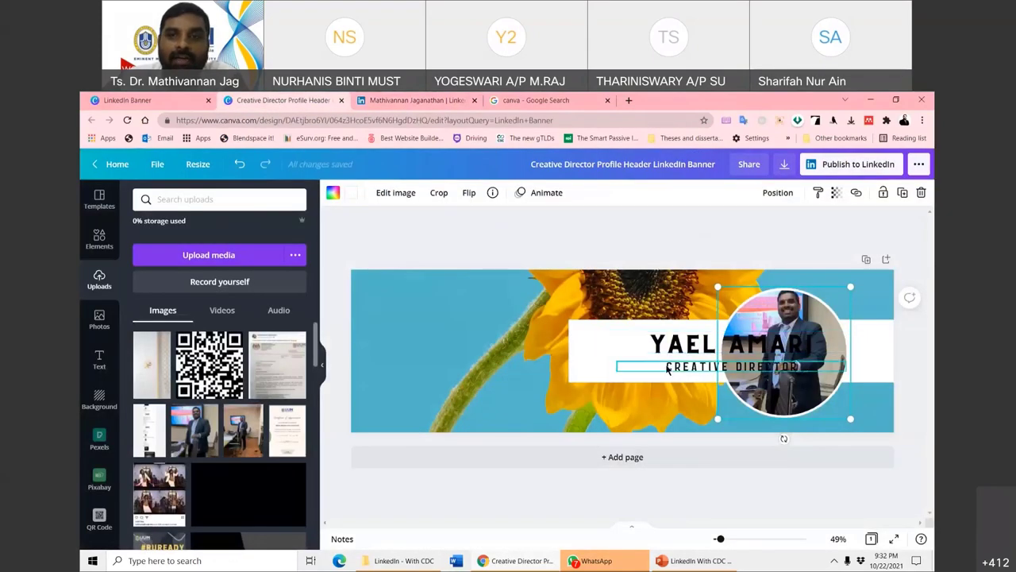
- Move the white panel, name and job title to the left and type the person's full name as the heading
{"action": "left_click_drag", "start_coordinate": [606, 370], "coordinate": [381, 330]}
{"action": "left_click_drag", "start_coordinate": [700, 349], "coordinate": [478, 313]}
{"action": "left_click_drag", "start_coordinate": [649, 366], "coordinate": [426, 339]}
{"action": "left_click", "coordinate": [475, 318]}
{"action": "left_click", "coordinate": [474, 316]}
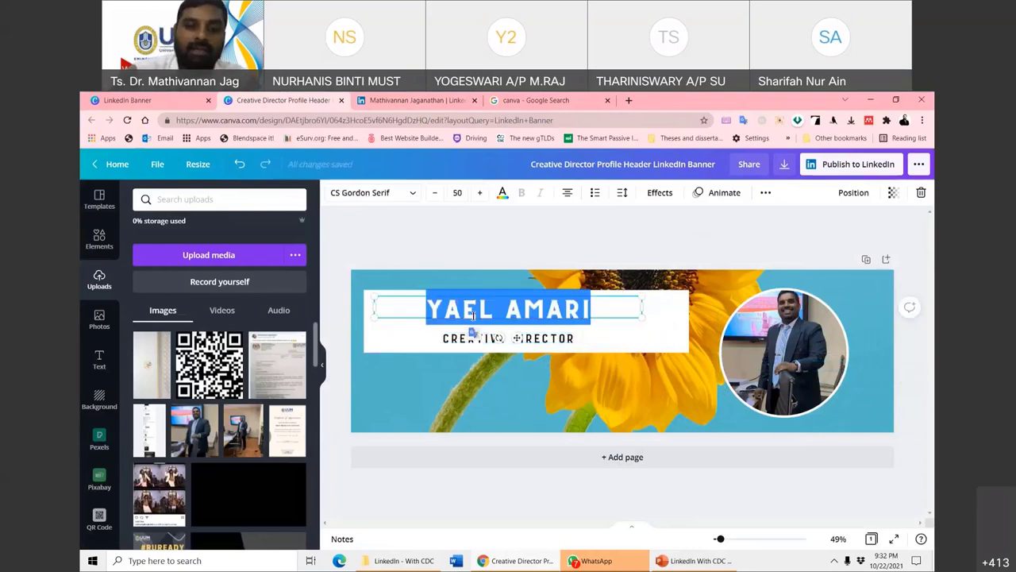
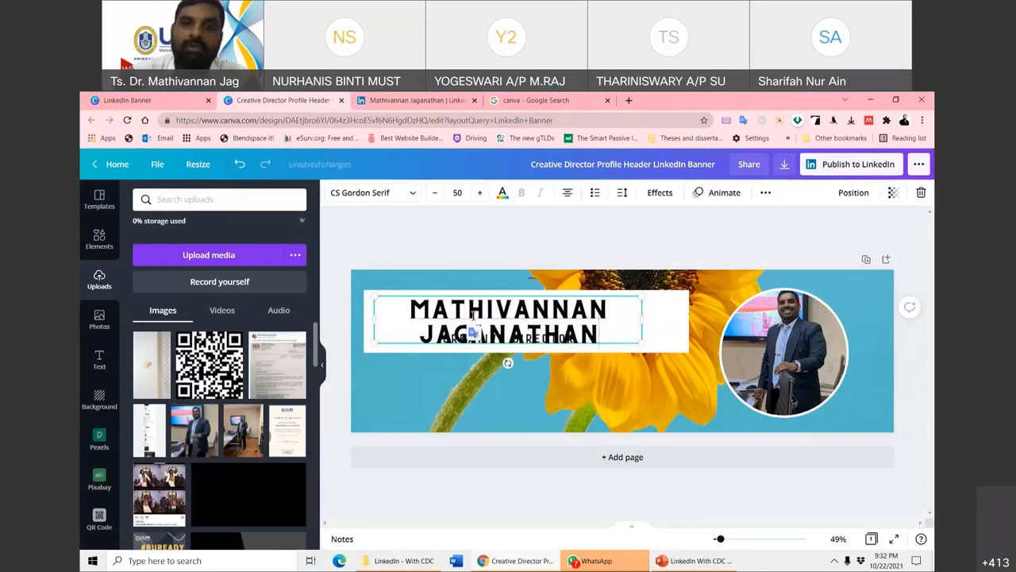
- Widen the name text box and white panel, and reposition the name inside the panel
{"action": "left_click_drag", "start_coordinate": [641, 321], "coordinate": [689, 320]}
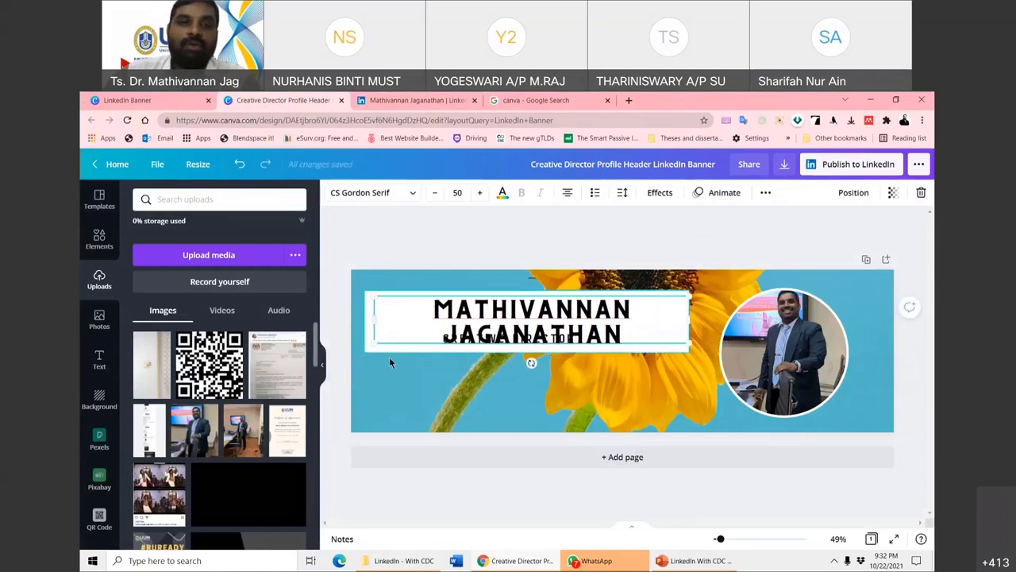
{"action": "left_click", "coordinate": [389, 350]}
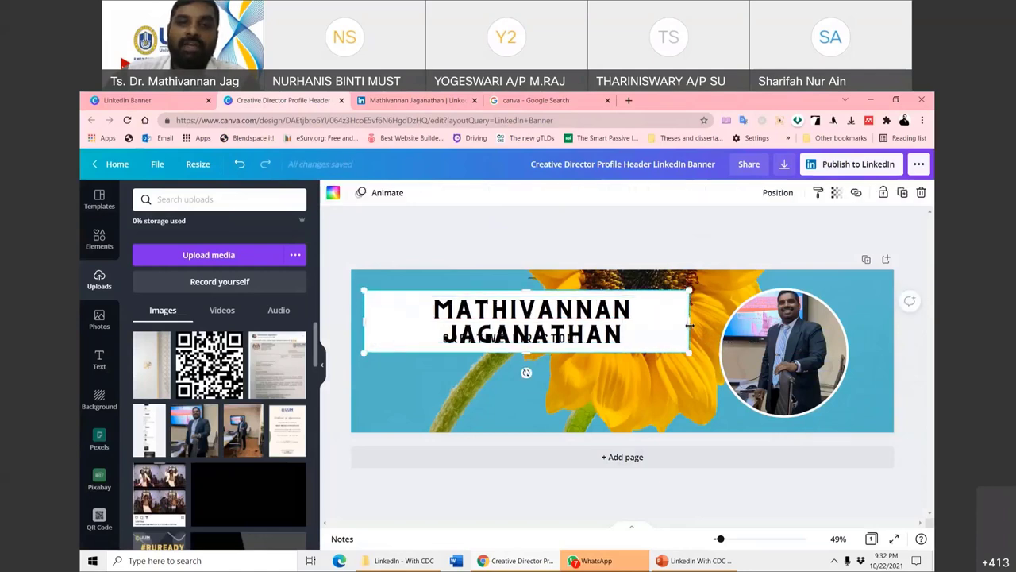
{"action": "left_click_drag", "start_coordinate": [714, 324], "coordinate": [704, 324]}
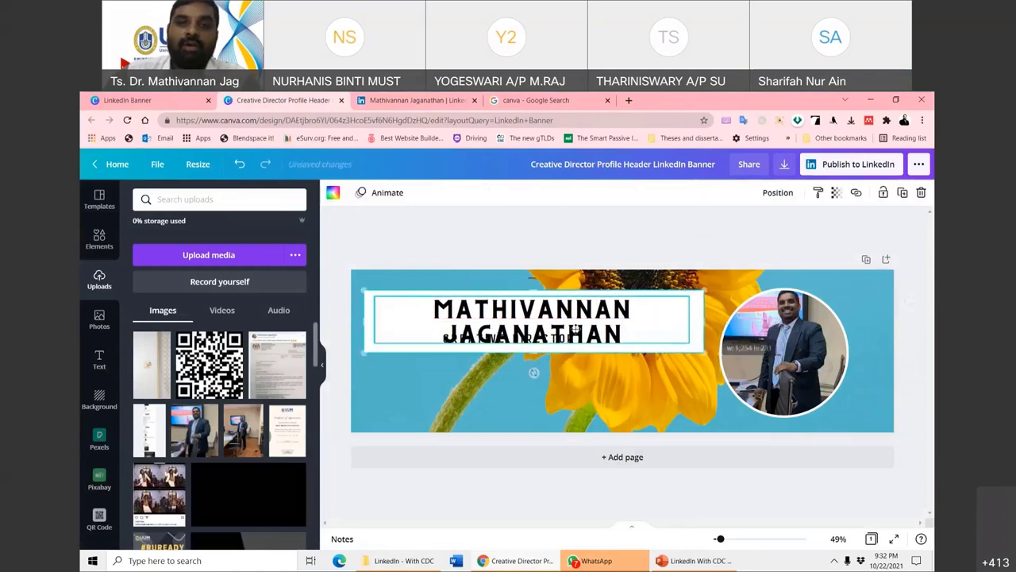
{"action": "left_click", "coordinate": [574, 359]}
{"action": "left_click_drag", "start_coordinate": [483, 309], "coordinate": [526, 297]}
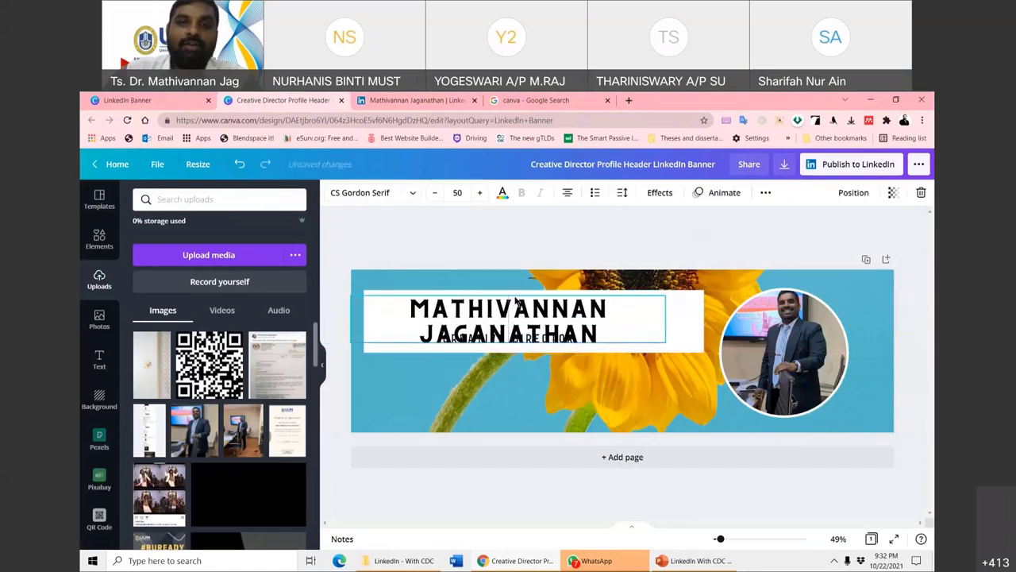
- Set the name to size 41 on one line and move CREATIVE DIRECTOR up beneath it
{"action": "left_click", "coordinate": [436, 193]}
{"action": "left_click", "coordinate": [436, 193]}
{"action": "left_click", "coordinate": [436, 193]}
{"action": "left_click", "coordinate": [436, 193]}
{"action": "left_click", "coordinate": [435, 193]}
{"action": "left_click", "coordinate": [436, 193]}
{"action": "left_click", "coordinate": [436, 192]}
{"action": "left_click", "coordinate": [436, 193]}
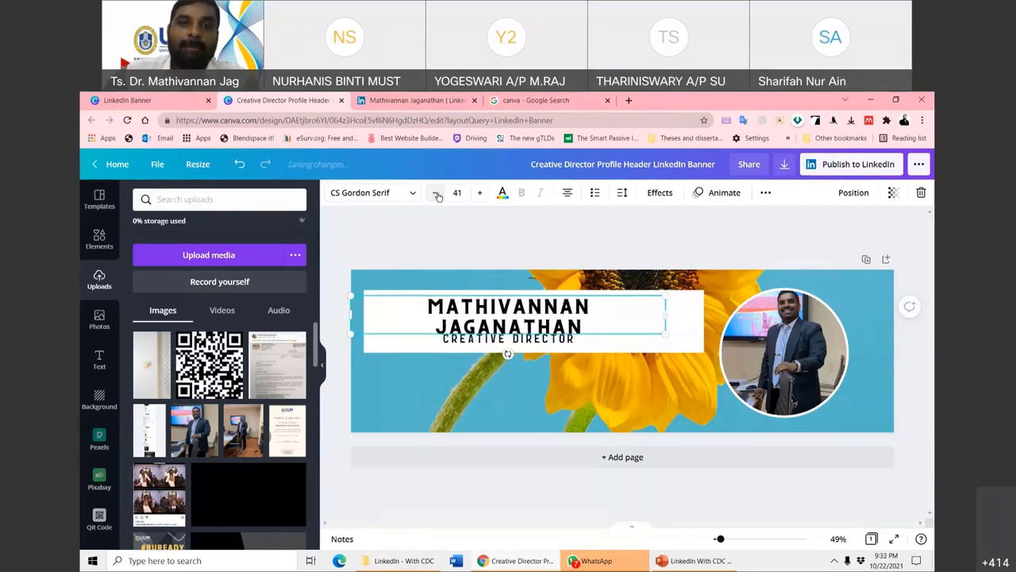
{"action": "left_click", "coordinate": [436, 193]}
{"action": "left_click", "coordinate": [435, 193]}
{"action": "left_click_drag", "start_coordinate": [576, 312], "coordinate": [592, 314]}
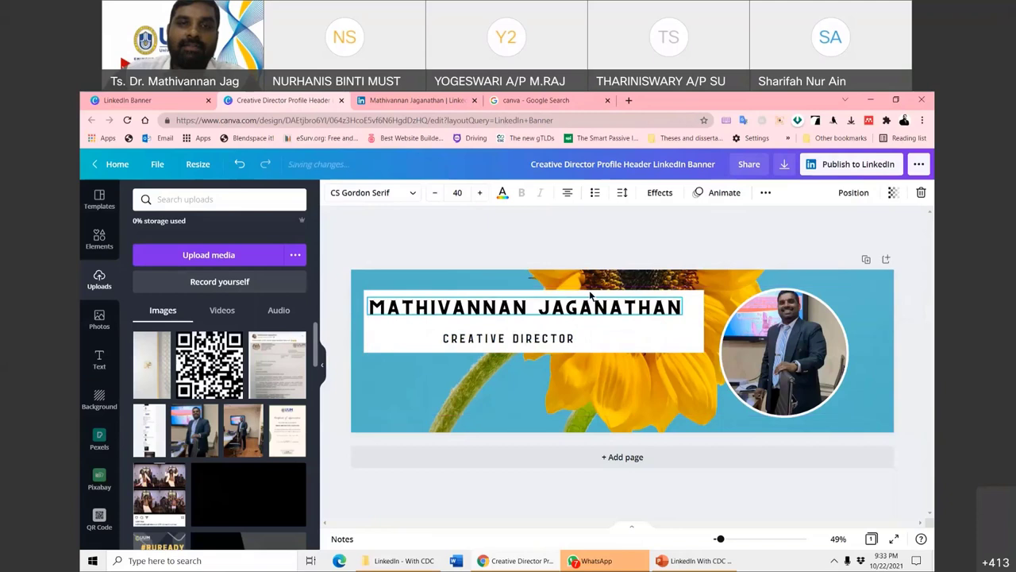
{"action": "left_click", "coordinate": [479, 193]}
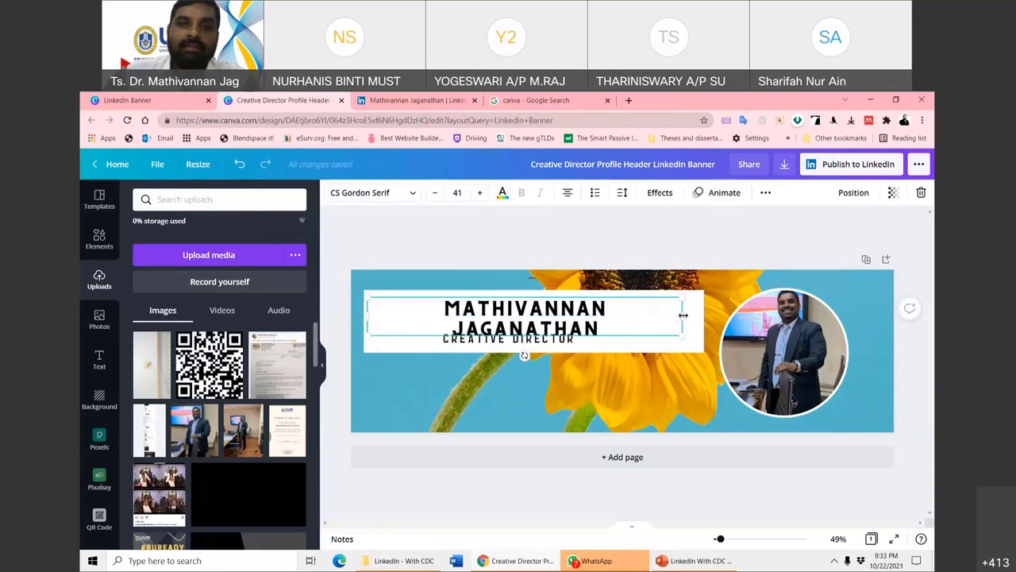
{"action": "left_click_drag", "start_coordinate": [691, 315], "coordinate": [703, 315]}
{"action": "left_click", "coordinate": [489, 338]}
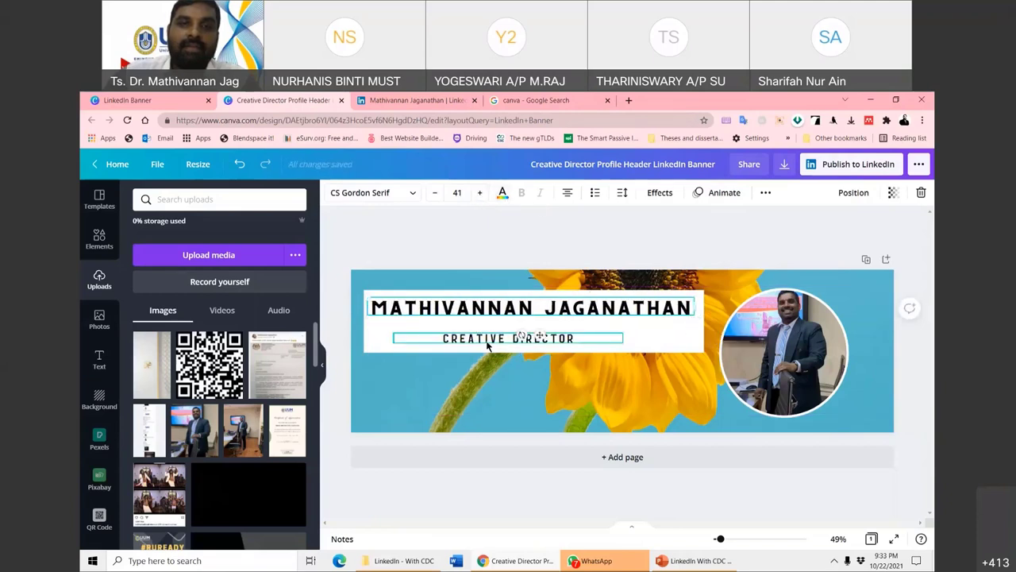
{"action": "left_click_drag", "start_coordinate": [490, 332], "coordinate": [490, 326]}
- Replace the banner subtitle with SOFTWARE TECHNOLOGIST and move the circular photo slightly right
{"action": "double_click", "coordinate": [490, 328]}
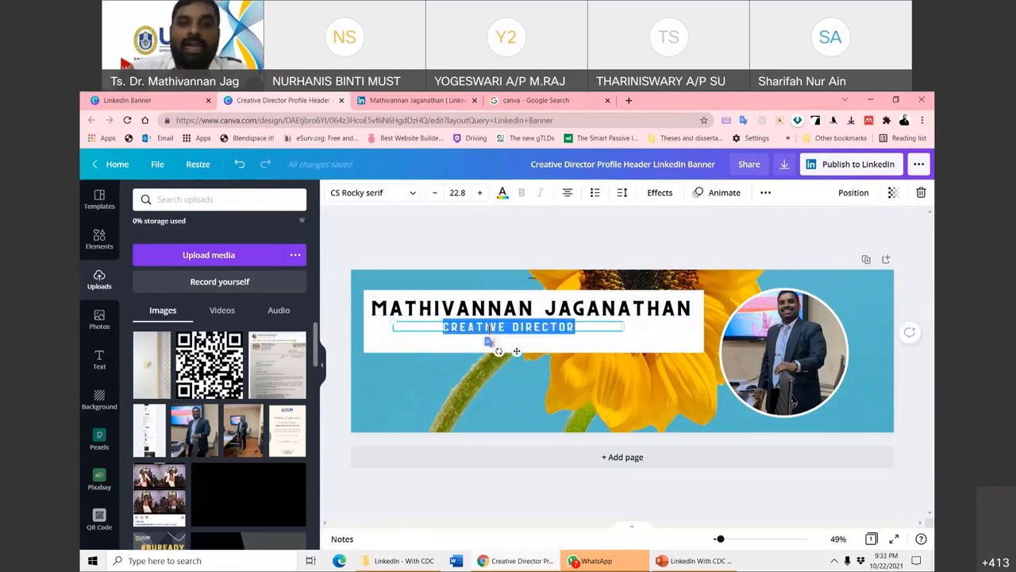
{"action": "key", "text": "BackSpace"}
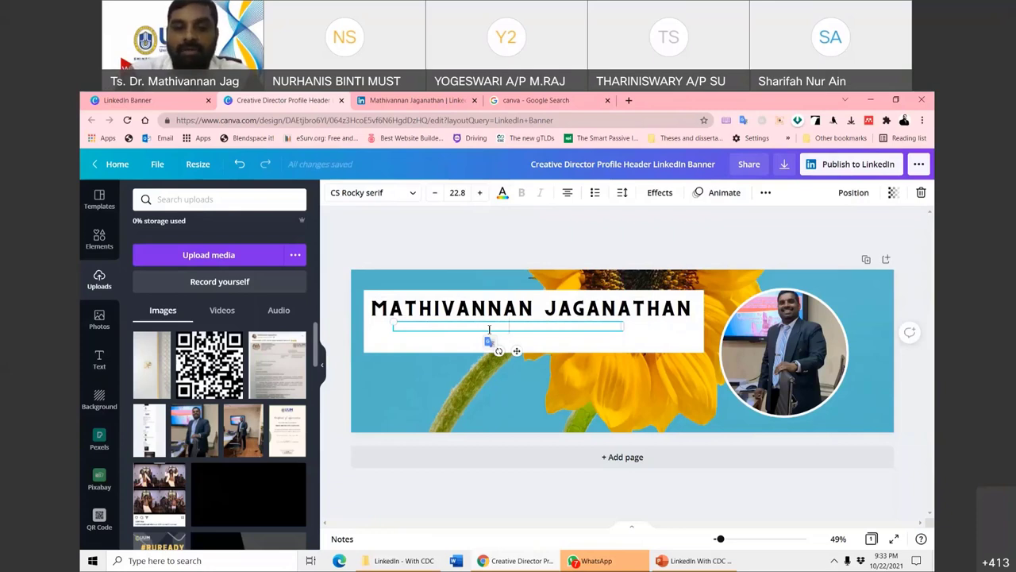
{"action": "type", "text": "TECHNOLOGIST"}
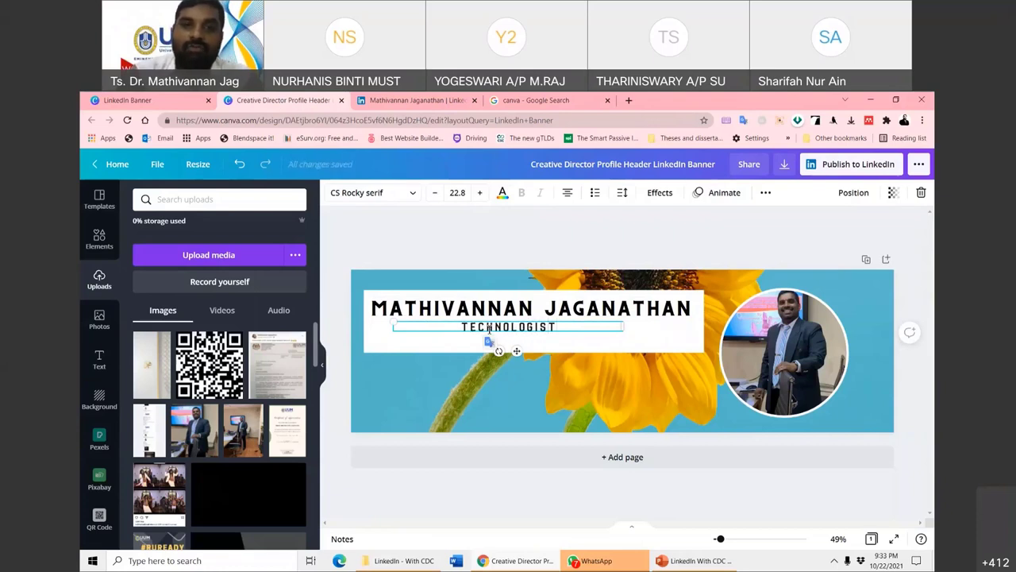
{"action": "type", "text": "SOFTWARE"}
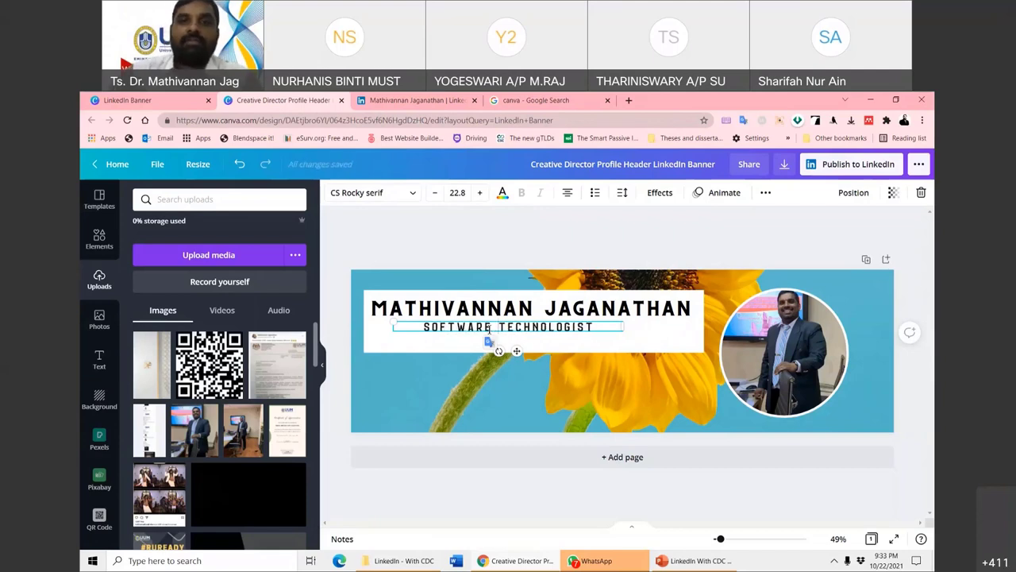
{"action": "left_click", "coordinate": [823, 261]}
{"action": "left_click_drag", "start_coordinate": [799, 322], "coordinate": [824, 311]}
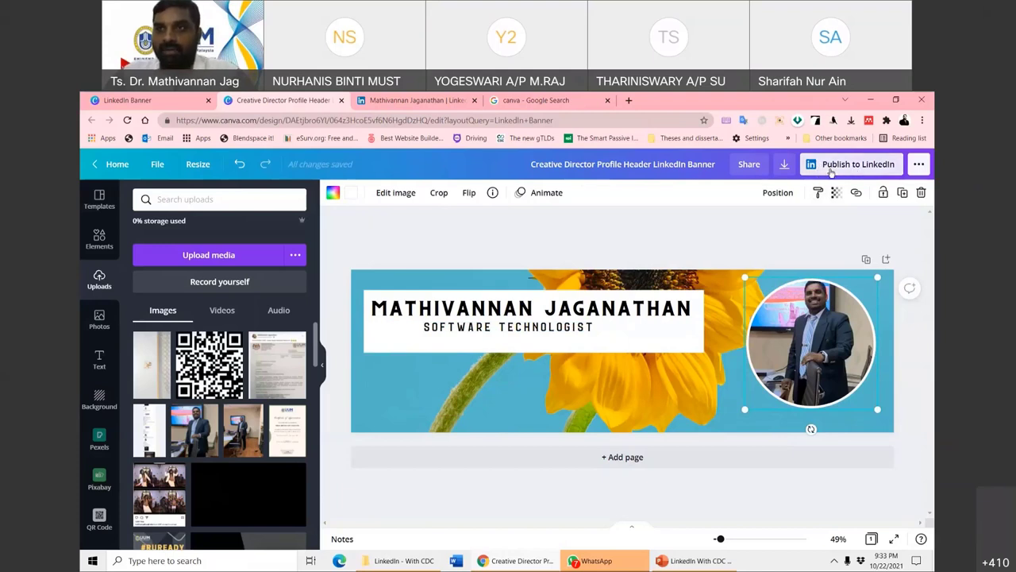
- Download the Canva banner as a PNG and save it to the Desktop
{"action": "left_click", "coordinate": [918, 164]}
{"action": "left_click", "coordinate": [695, 242]}
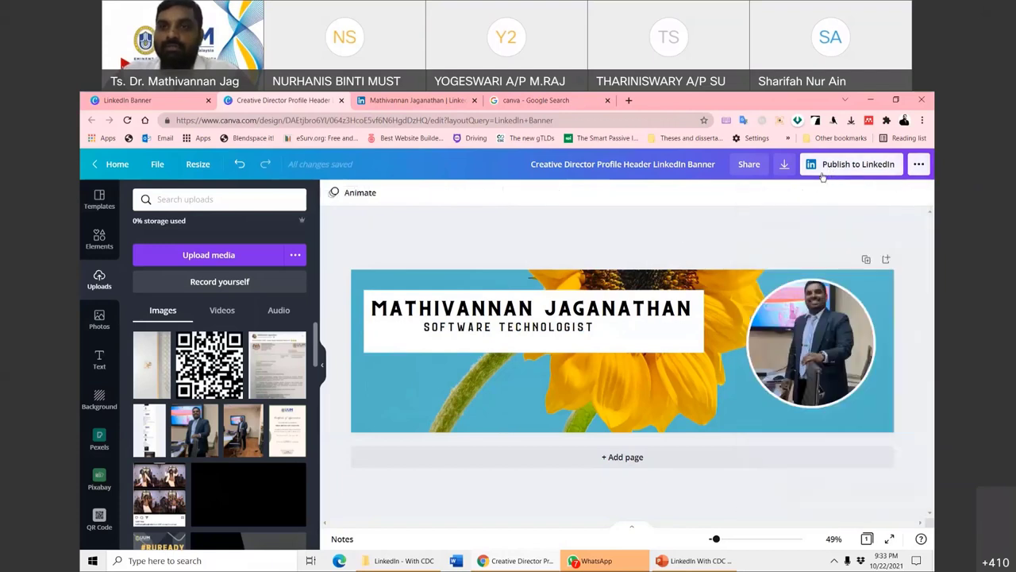
{"action": "left_click", "coordinate": [784, 166]}
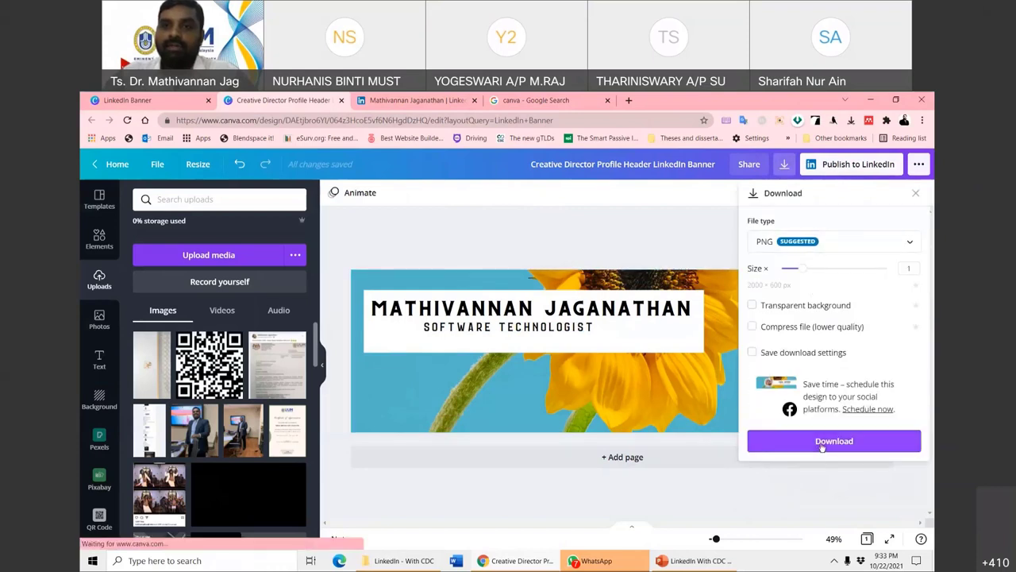
{"action": "left_click", "coordinate": [820, 445]}
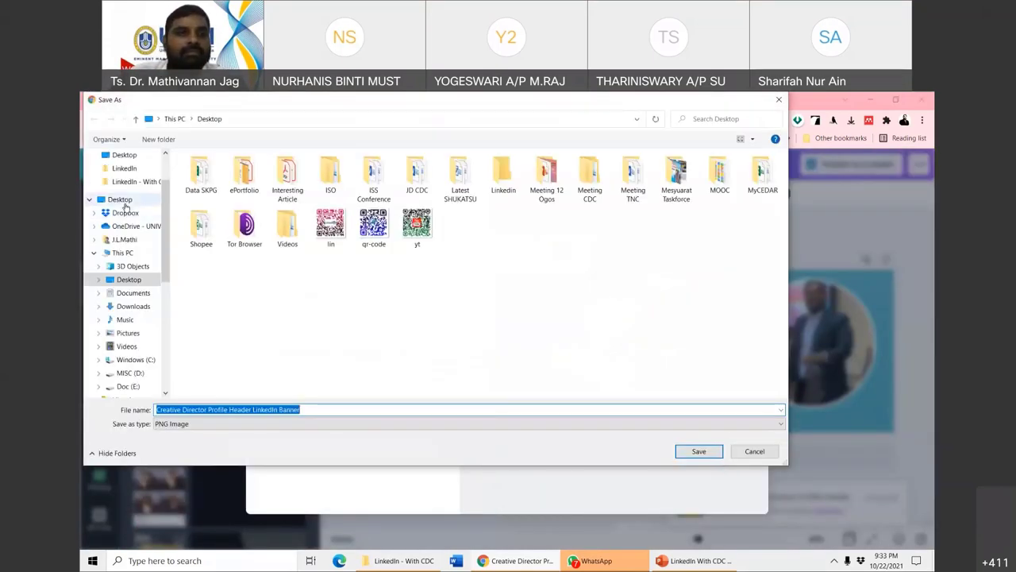
{"action": "left_click", "coordinate": [136, 202]}
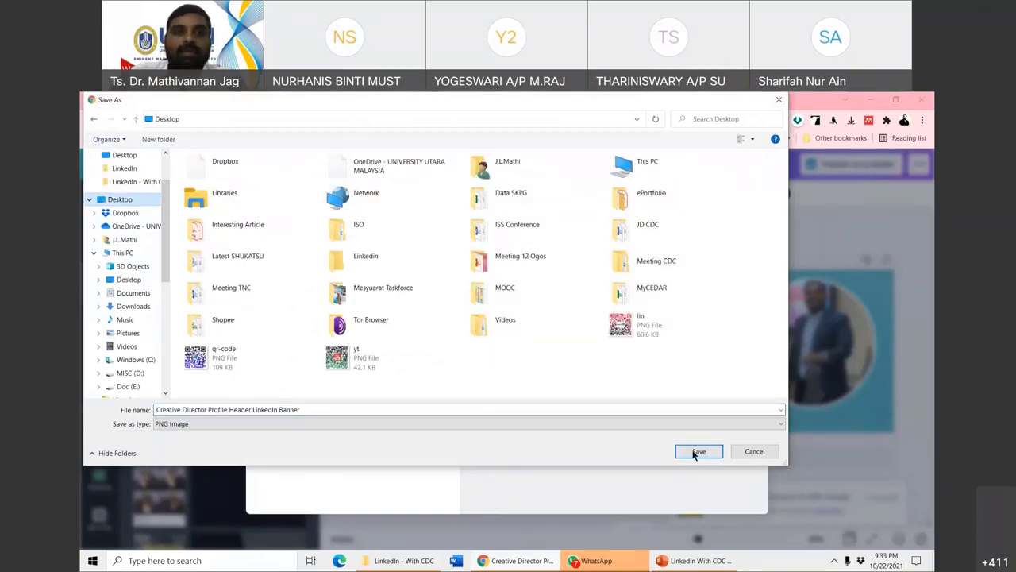
{"action": "left_click", "coordinate": [698, 451]}
- Back on LinkedIn, choose the banner PNG from the Desktop as the profile background image
{"action": "key", "text": "ctrl+Tab"}
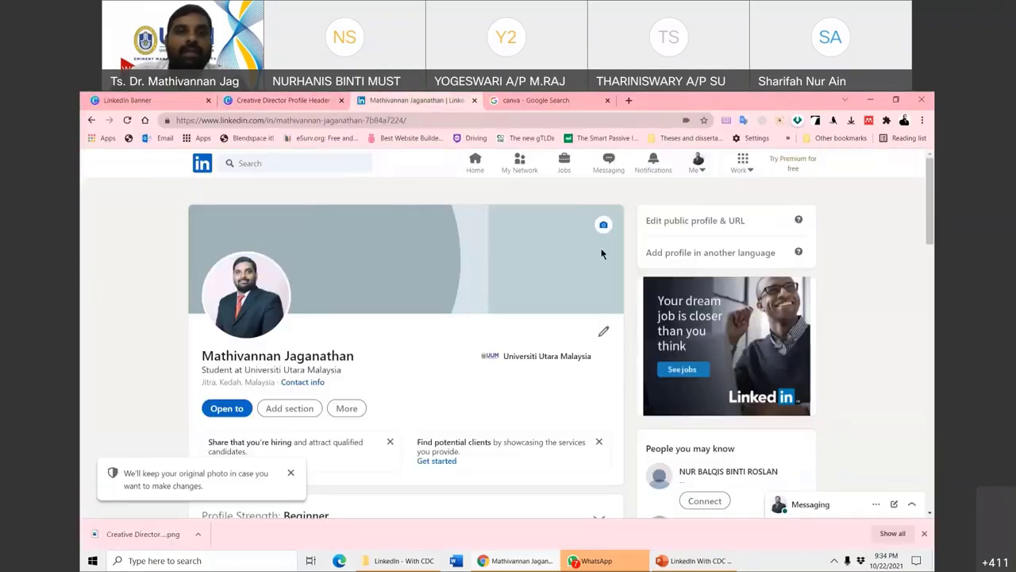
{"action": "left_click", "coordinate": [603, 227]}
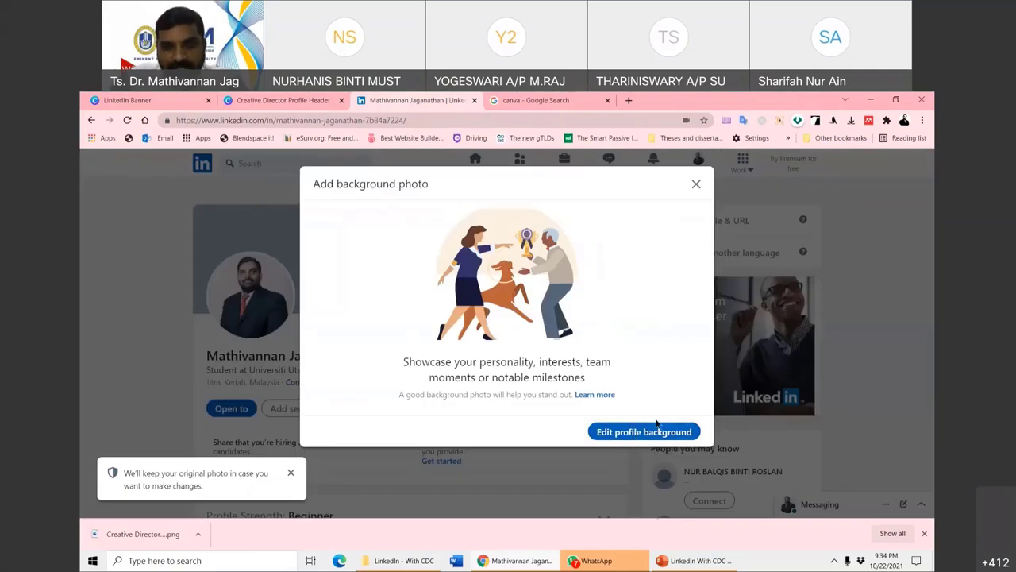
{"action": "left_click", "coordinate": [647, 431]}
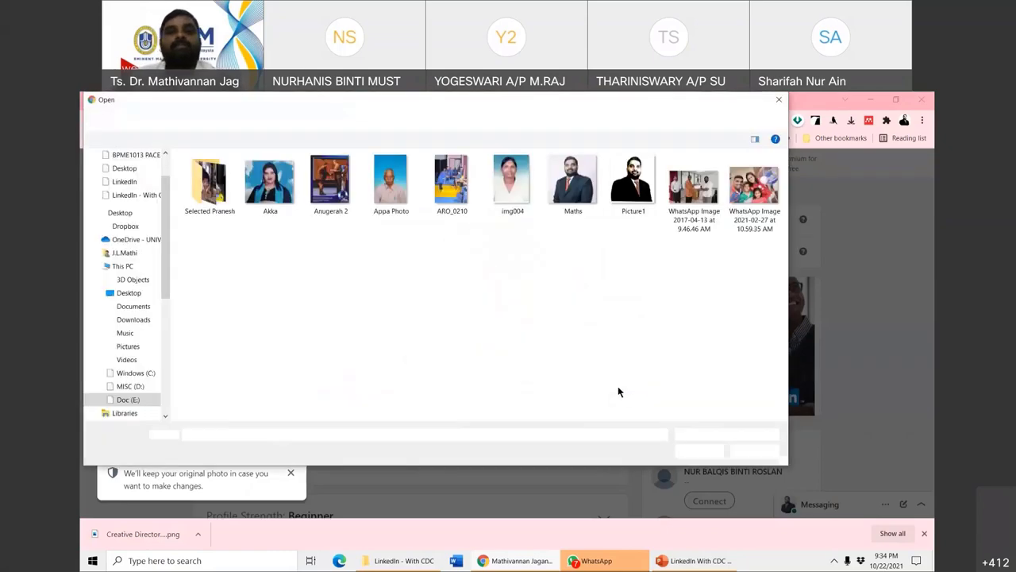
{"action": "left_click", "coordinate": [121, 170]}
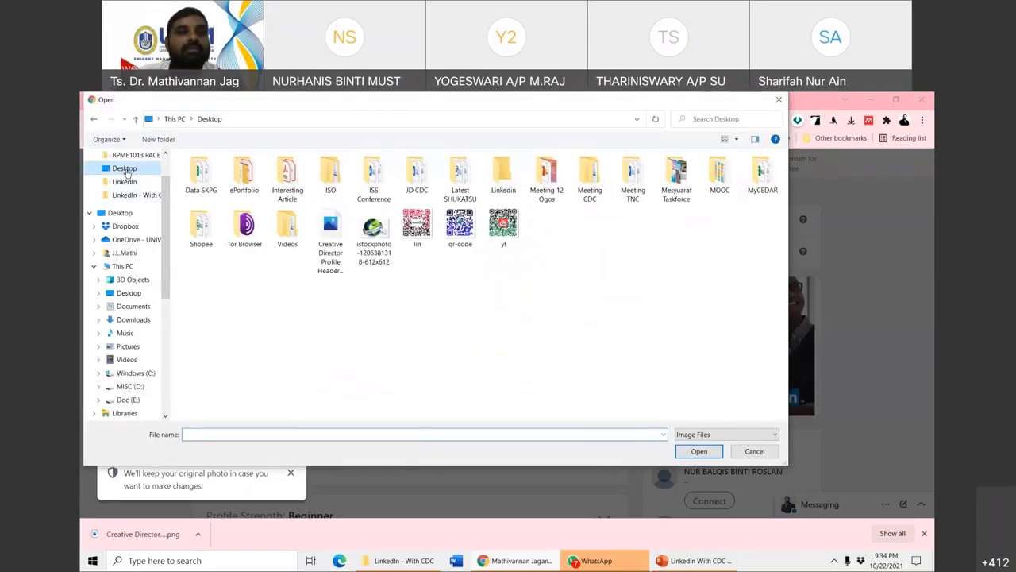
{"action": "double_click", "coordinate": [340, 246]}
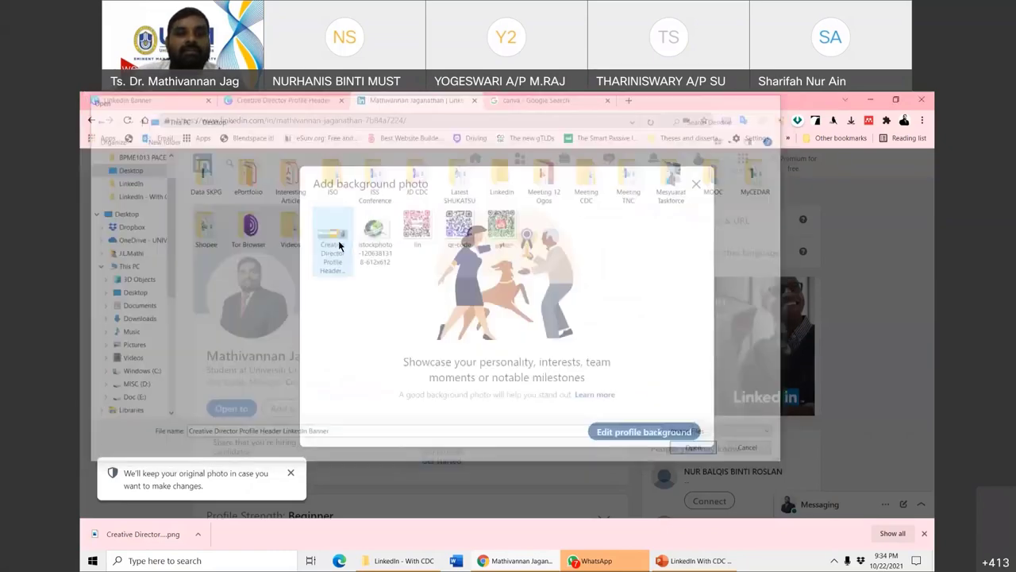
- Adjust the banner's position, straightening and zoom (back to 1), then apply it
{"action": "left_click_drag", "start_coordinate": [564, 294], "coordinate": [564, 301]}
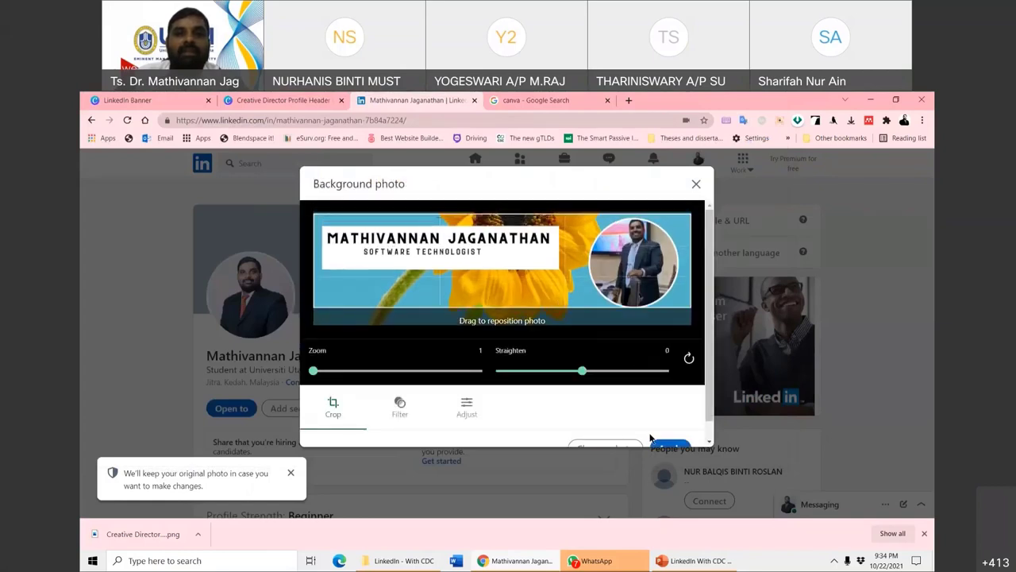
{"action": "left_click_drag", "start_coordinate": [582, 372], "coordinate": [584, 371]}
{"action": "left_click_drag", "start_coordinate": [338, 371], "coordinate": [298, 371]}
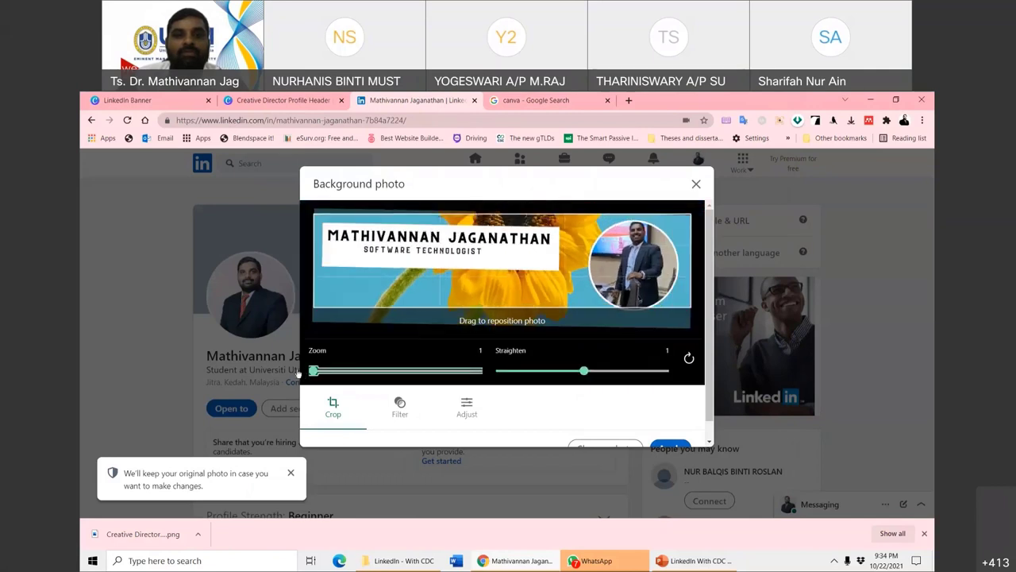
{"action": "left_click", "coordinate": [583, 372]}
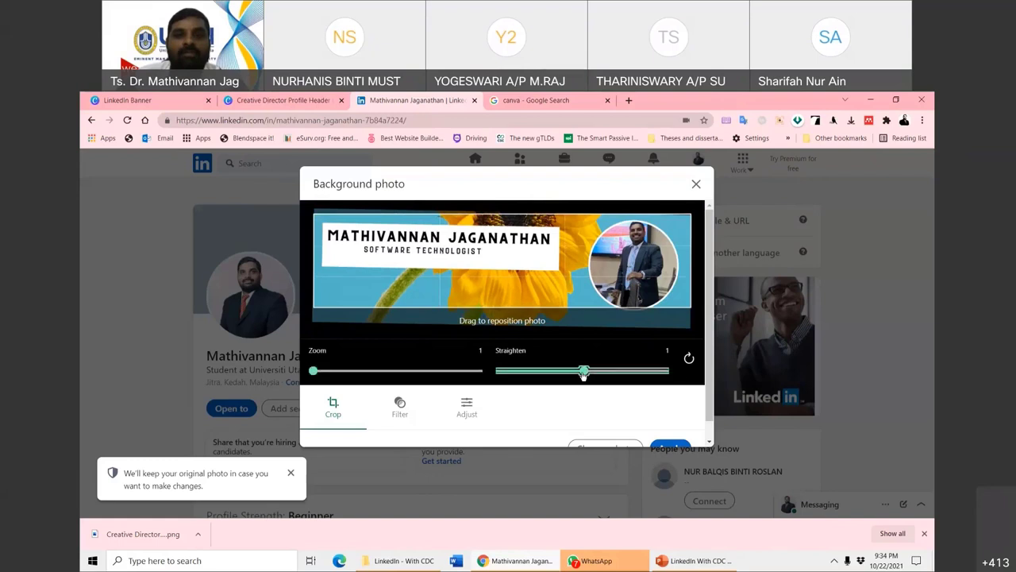
{"action": "left_click_drag", "start_coordinate": [582, 374], "coordinate": [582, 373]}
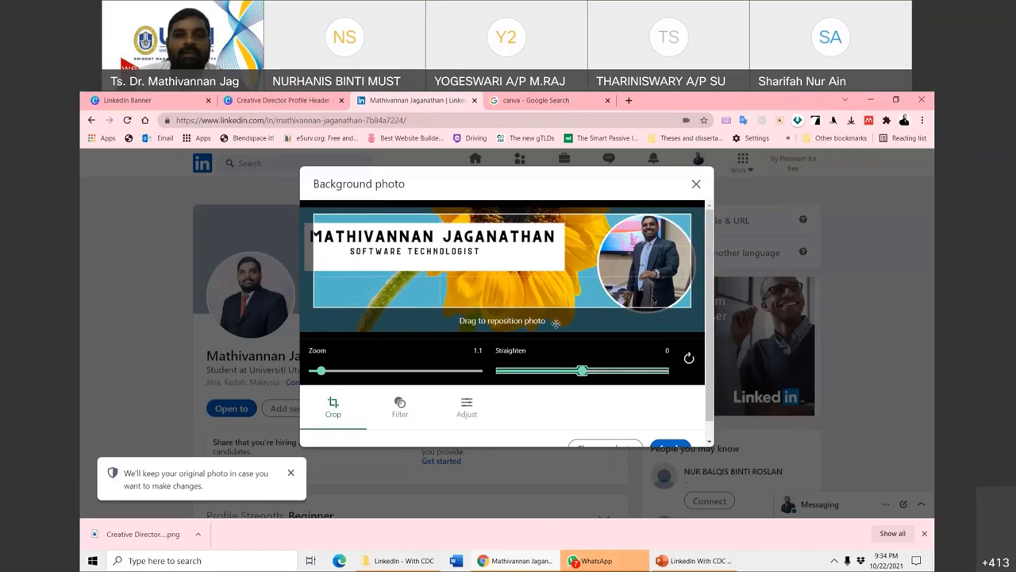
{"action": "left_click_drag", "start_coordinate": [455, 288], "coordinate": [451, 284]}
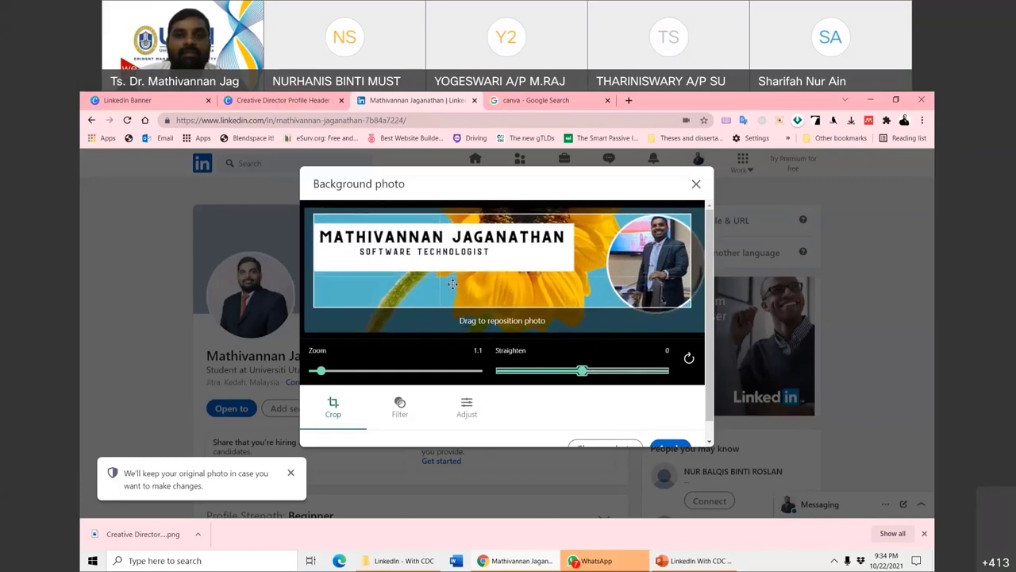
{"action": "left_click_drag", "start_coordinate": [321, 370], "coordinate": [306, 371]}
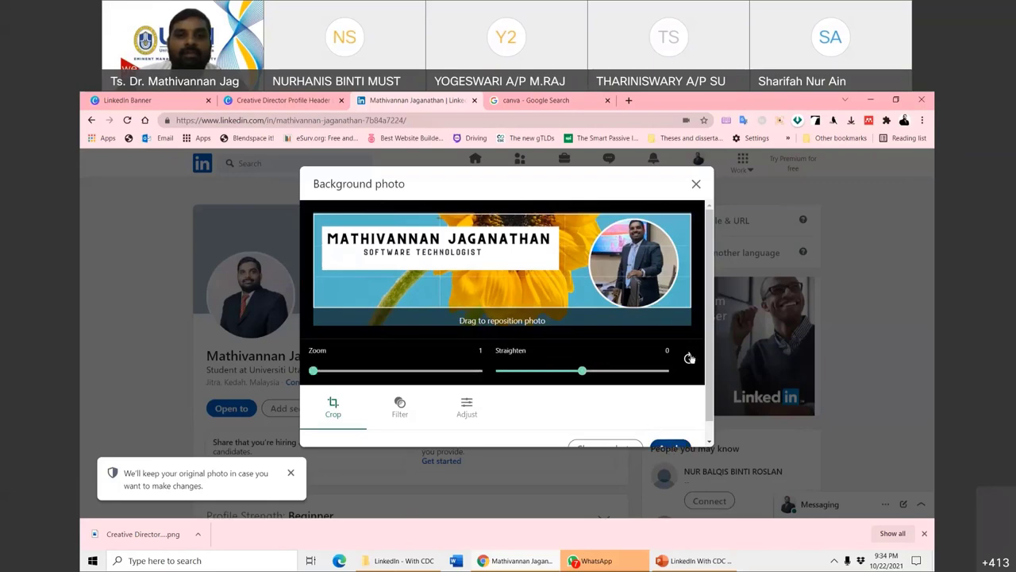
{"action": "scroll", "coordinate": [682, 381], "scroll_direction": "down", "scroll_amount": 1}
{"action": "left_click", "coordinate": [670, 428]}
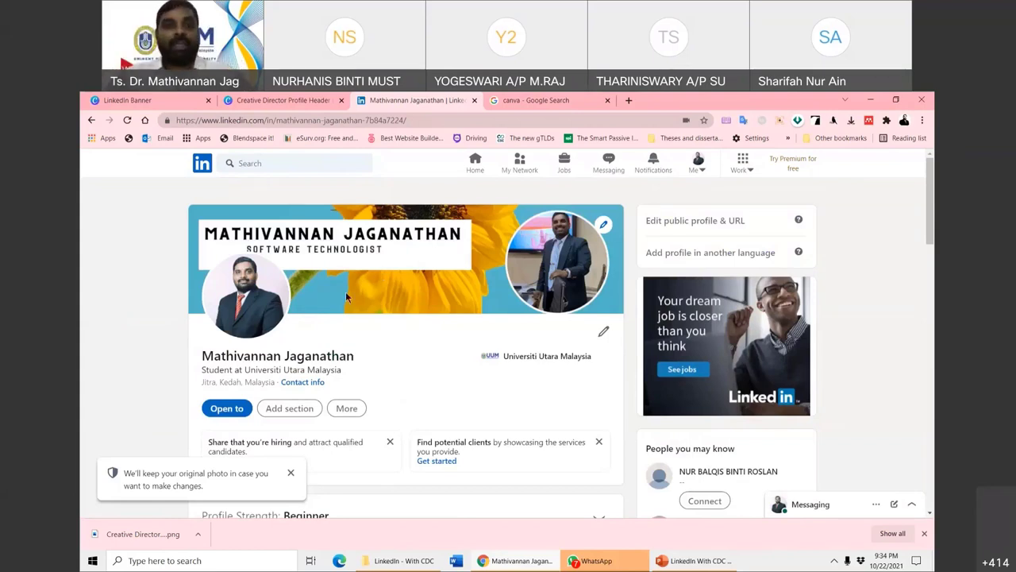
- Dismiss the photo notice and look at the More profile options, including Save to PDF
{"action": "scroll", "coordinate": [449, 342], "scroll_direction": "down", "scroll_amount": 2}
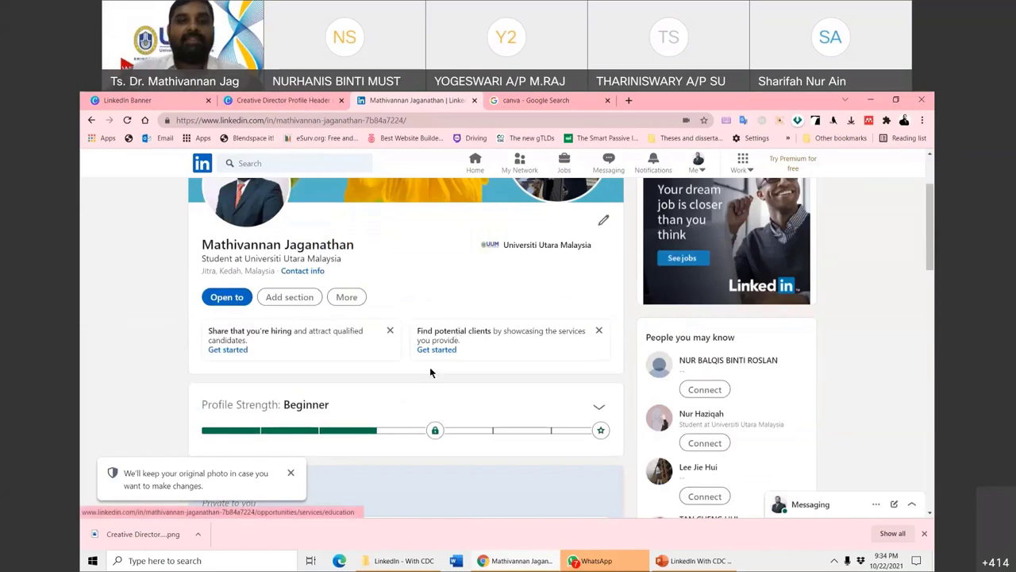
{"action": "left_click", "coordinate": [288, 299]}
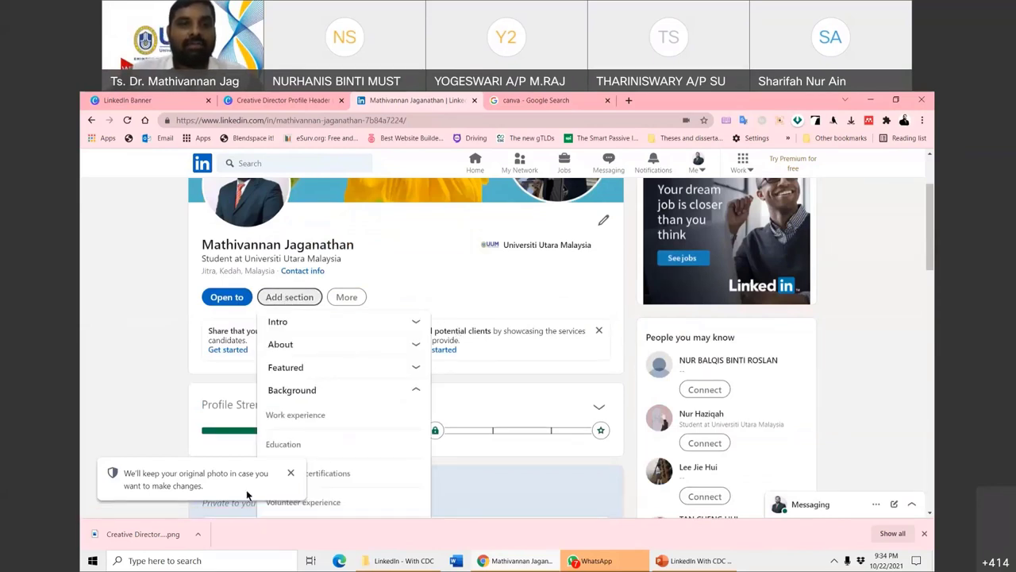
{"action": "left_click", "coordinate": [291, 472]}
{"action": "scroll", "coordinate": [309, 341], "scroll_direction": "down", "scroll_amount": 2}
{"action": "scroll", "coordinate": [312, 343], "scroll_direction": "up", "scroll_amount": 2}
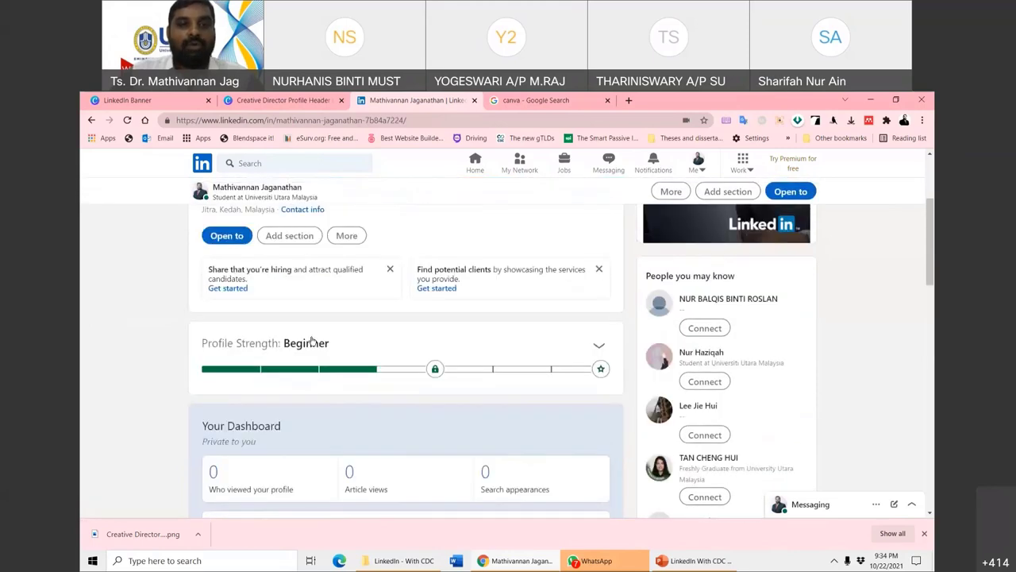
{"action": "left_click", "coordinate": [347, 302]}
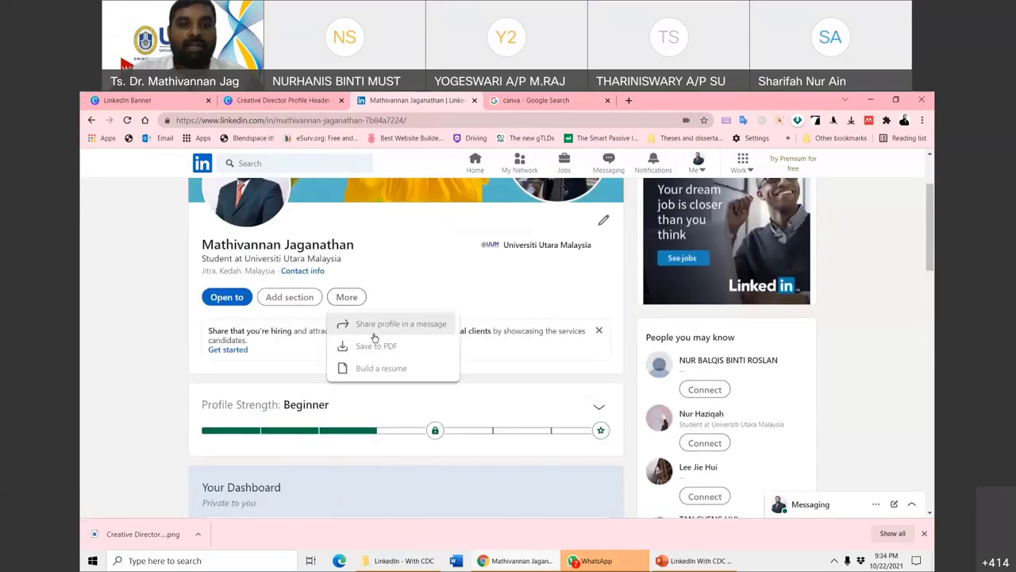
{"action": "left_click", "coordinate": [447, 298]}
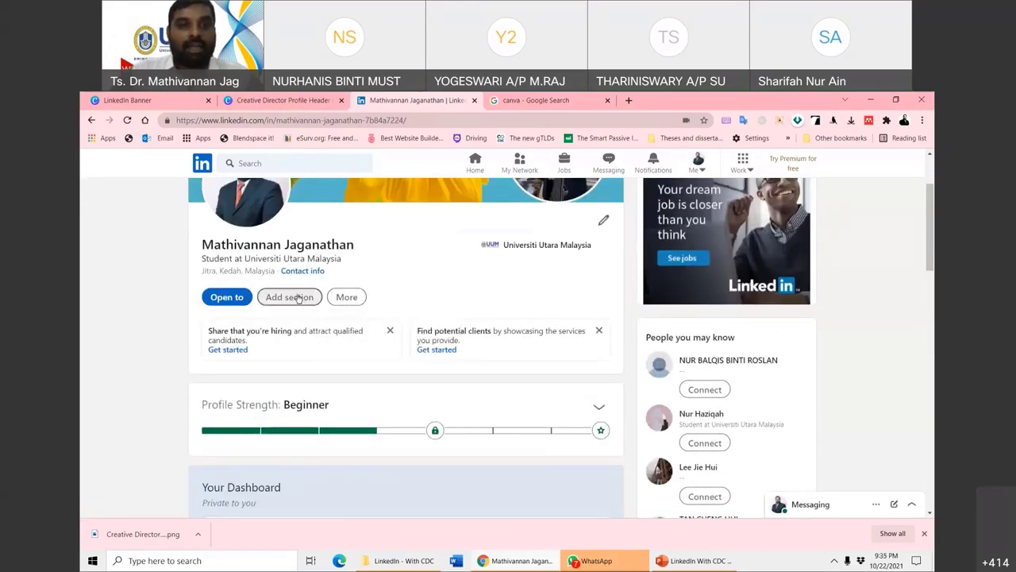
- Open the About summary editor via Add section > Intro, then launch Word
{"action": "left_click", "coordinate": [295, 297]}
{"action": "left_click", "coordinate": [342, 327]}
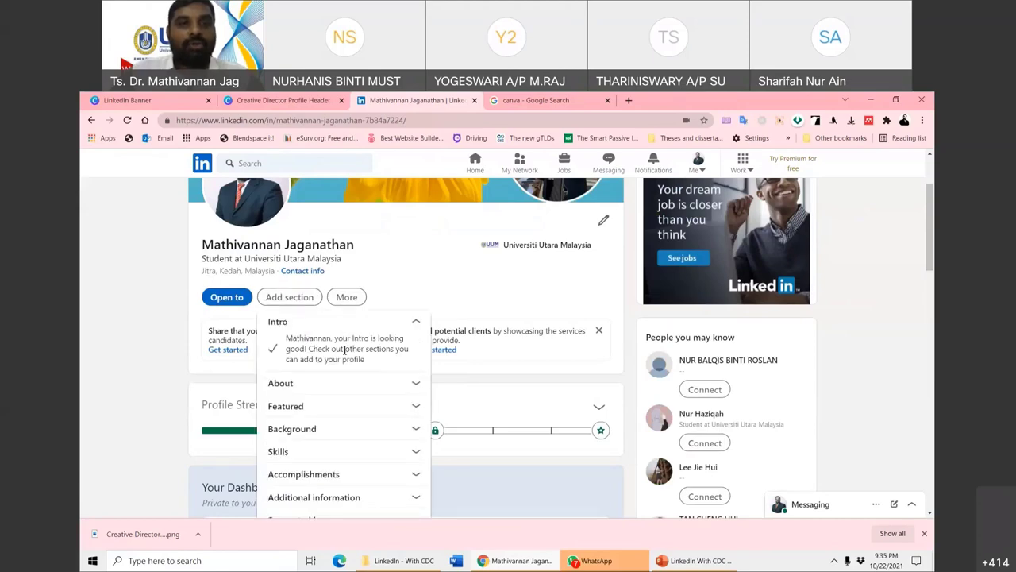
{"action": "scroll", "coordinate": [341, 351], "scroll_direction": "down", "scroll_amount": 2}
{"action": "left_click", "coordinate": [388, 272]}
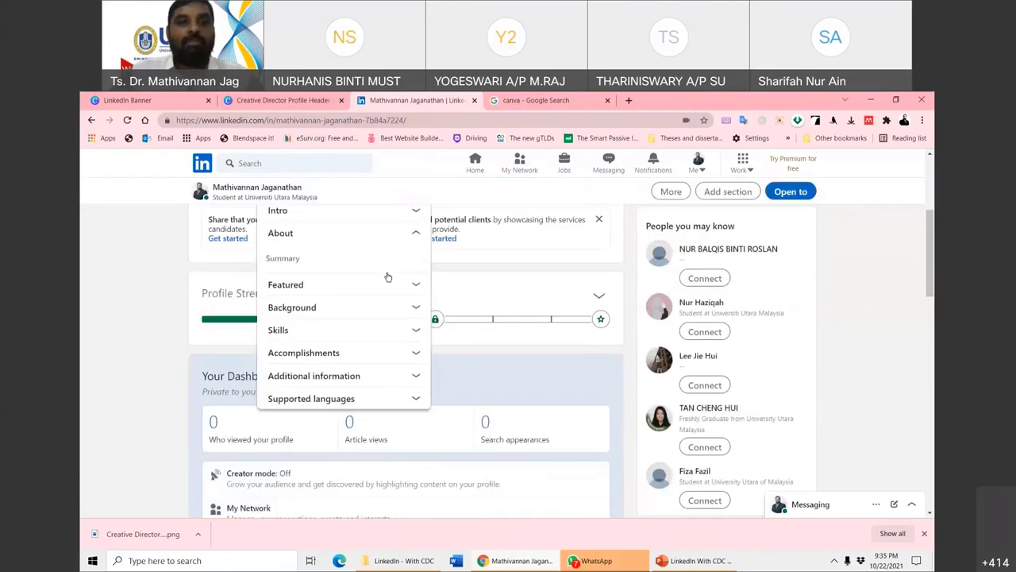
{"action": "left_click", "coordinate": [279, 258]}
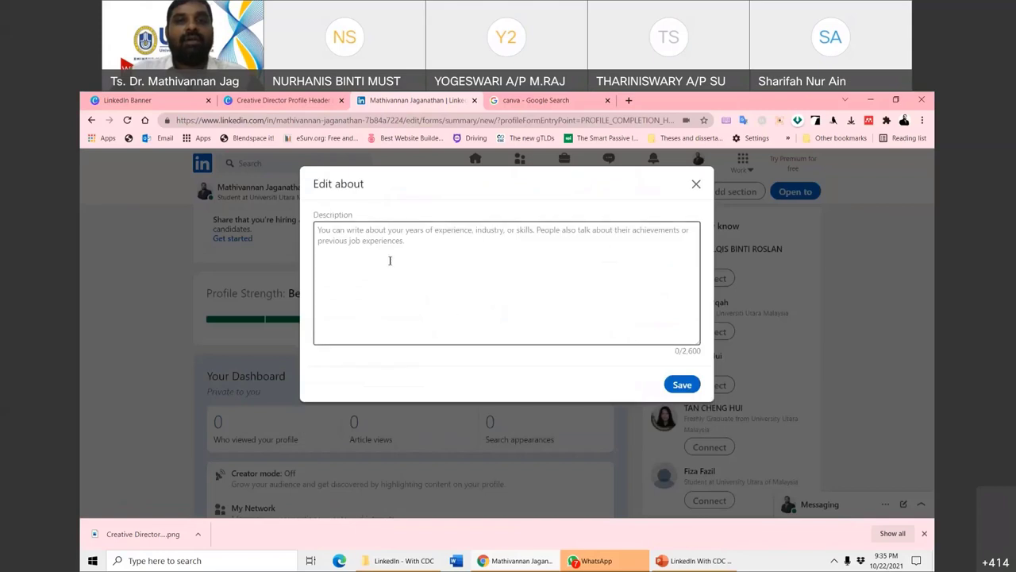
{"action": "left_click", "coordinate": [455, 561]}
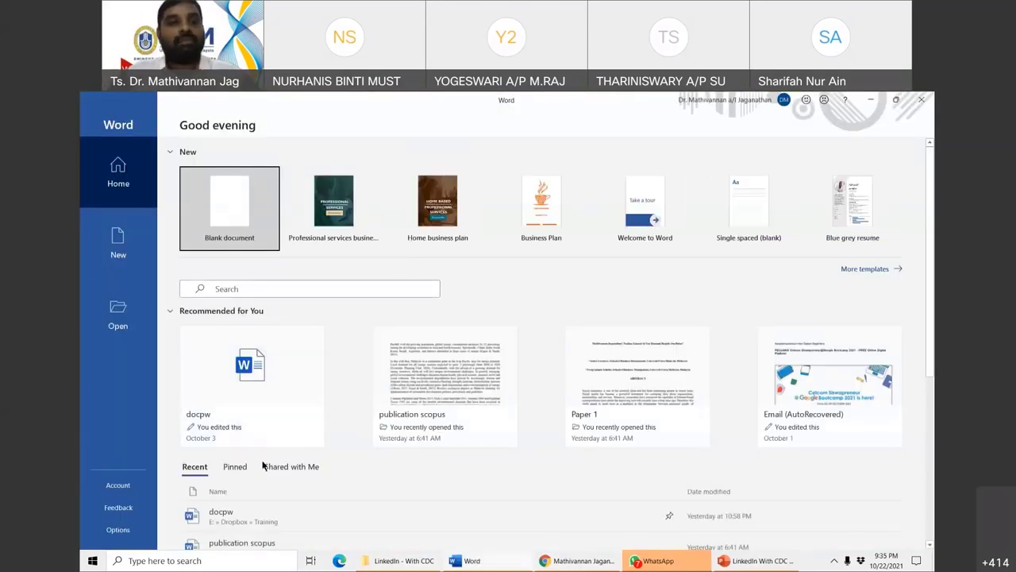
- Open the latest pinned CV document in Word and dismiss the citation warning
{"action": "left_click", "coordinate": [235, 467]}
{"action": "scroll", "coordinate": [238, 468], "scroll_direction": "down", "scroll_amount": 1}
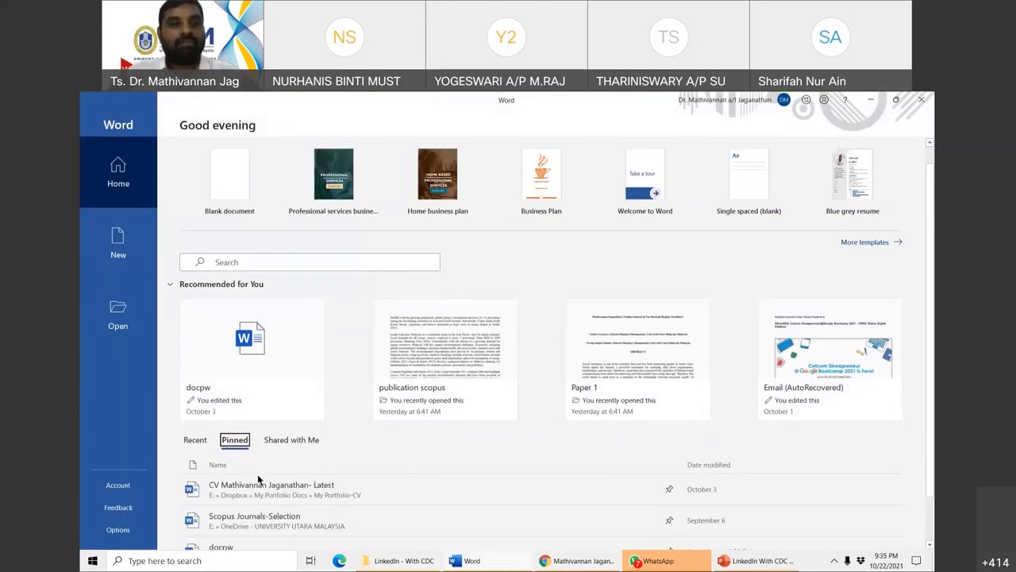
{"action": "left_click", "coordinate": [270, 488]}
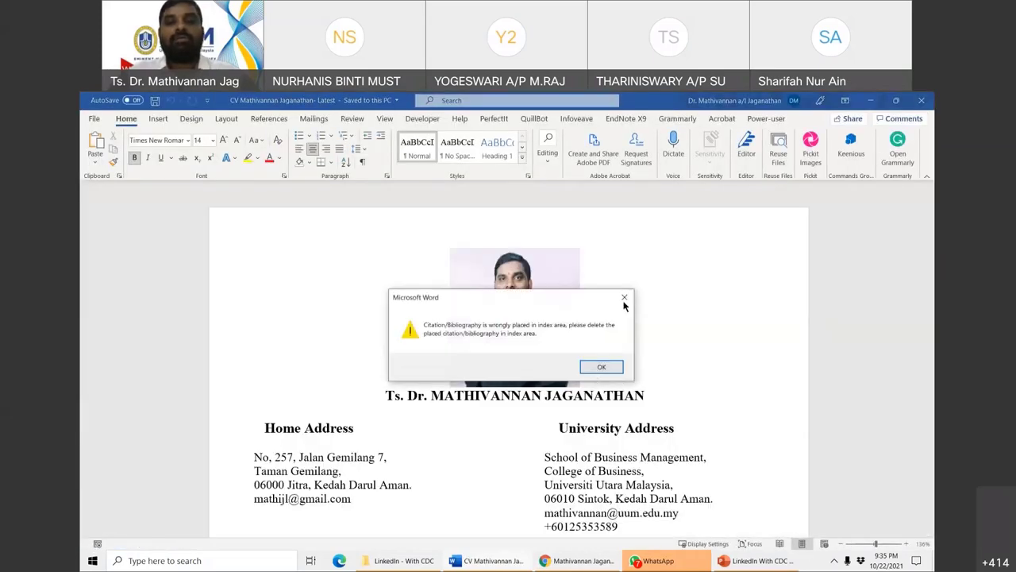
{"action": "left_click", "coordinate": [624, 297]}
- Copy the Capsule Biography paragraphs, close Resume Assistant, and return to LinkedIn's About editor
{"action": "scroll", "coordinate": [510, 377], "scroll_direction": "down", "scroll_amount": 5}
{"action": "left_click_drag", "start_coordinate": [929, 397], "coordinate": [929, 226]}
{"action": "scroll", "coordinate": [457, 372], "scroll_direction": "down", "scroll_amount": 2}
{"action": "scroll", "coordinate": [457, 373], "scroll_direction": "down", "scroll_amount": 3}
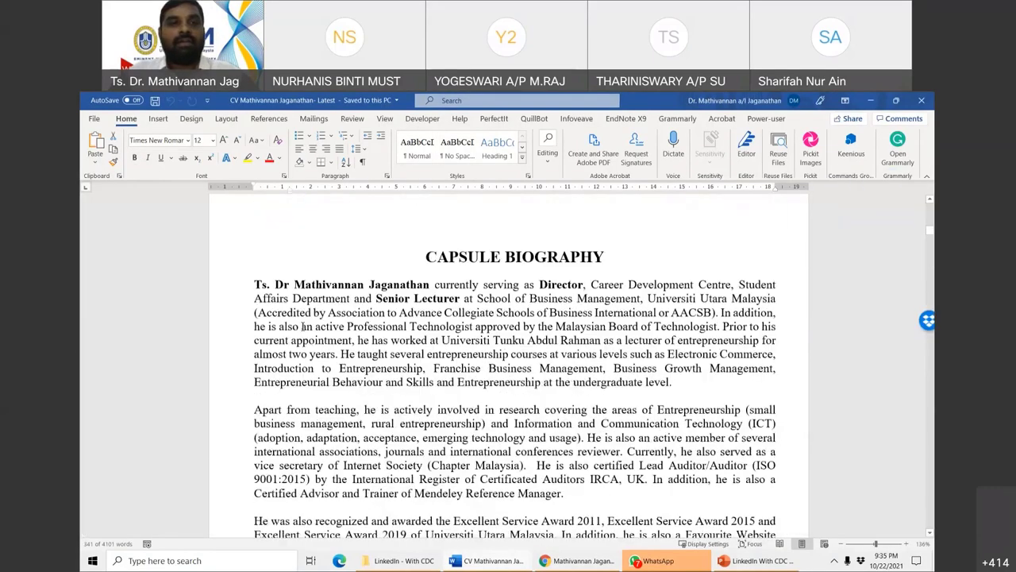
{"action": "left_click_drag", "start_coordinate": [254, 284], "coordinate": [469, 470]}
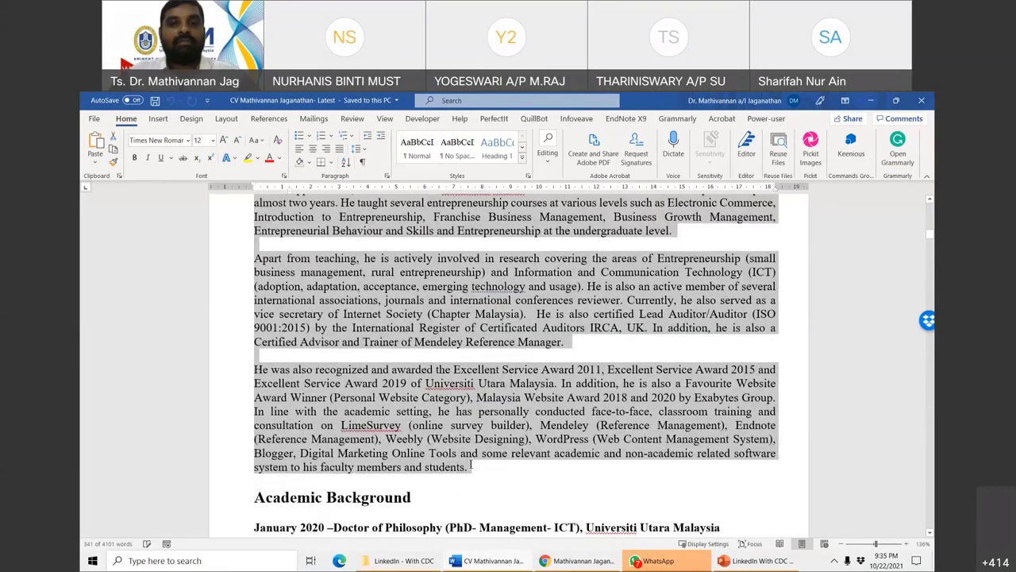
{"action": "right_click", "coordinate": [429, 388]}
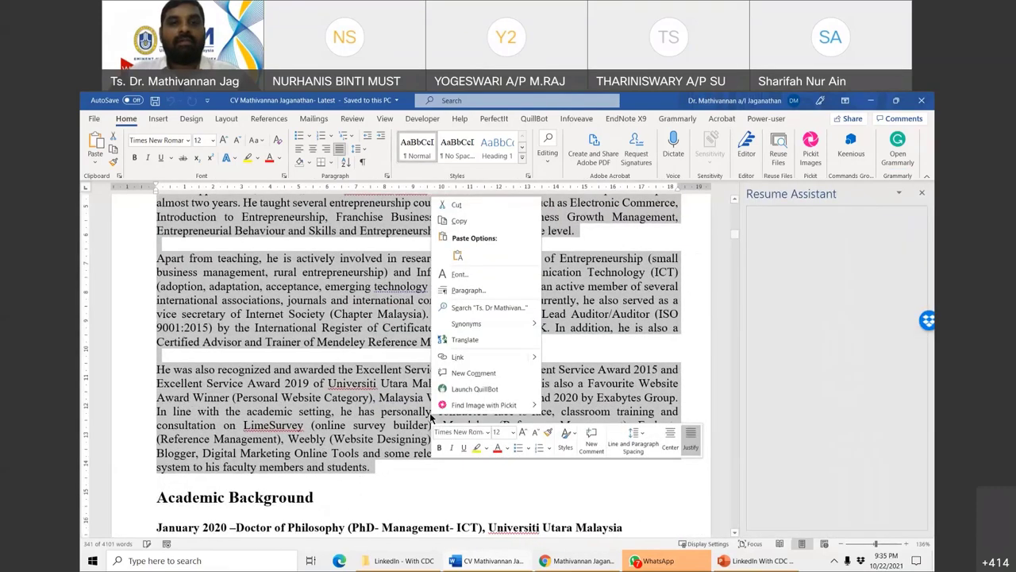
{"action": "left_click", "coordinate": [466, 223]}
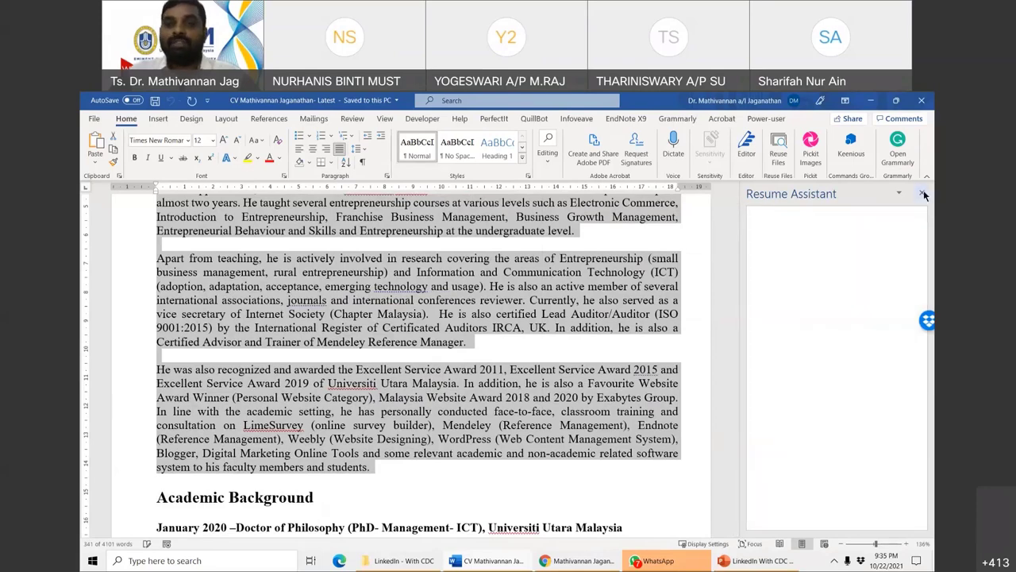
{"action": "left_click", "coordinate": [923, 195]}
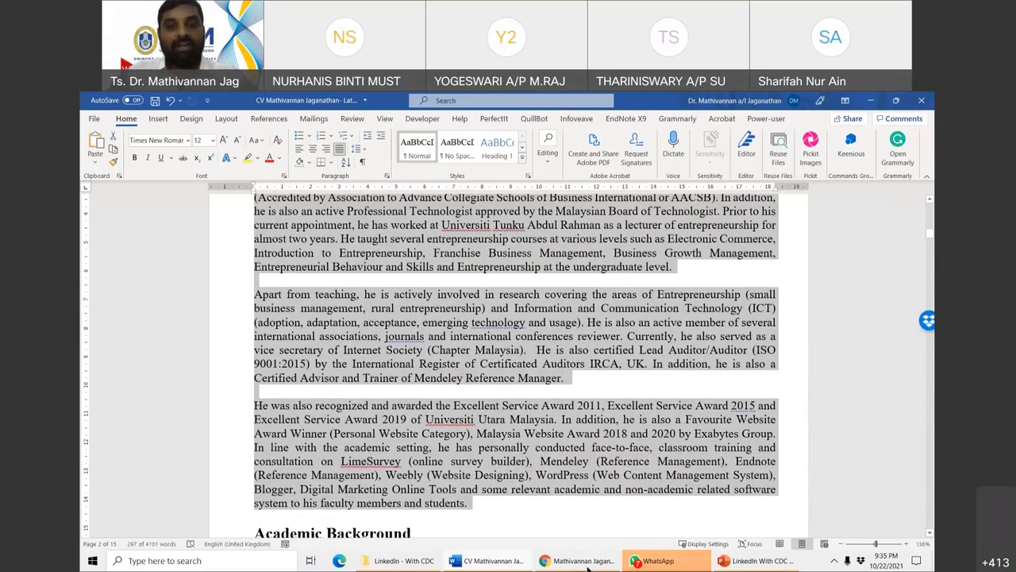
{"action": "left_click", "coordinate": [588, 561]}
{"action": "key", "text": "shift+F10"}
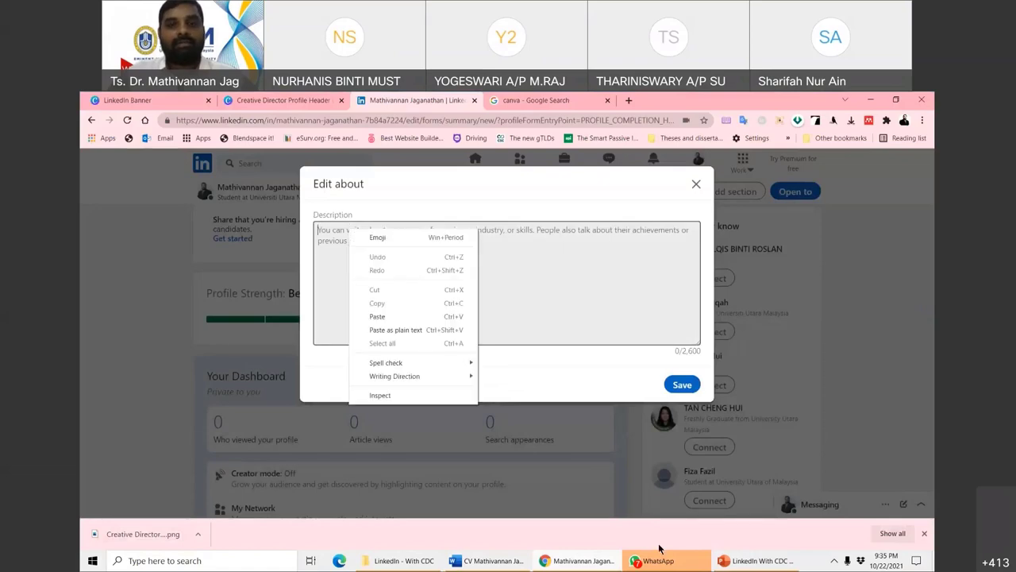
- Close WhatsApp, then paste the copied biography into the About description and save it
{"action": "left_click", "coordinate": [660, 549]}
{"action": "right_click", "coordinate": [659, 551]}
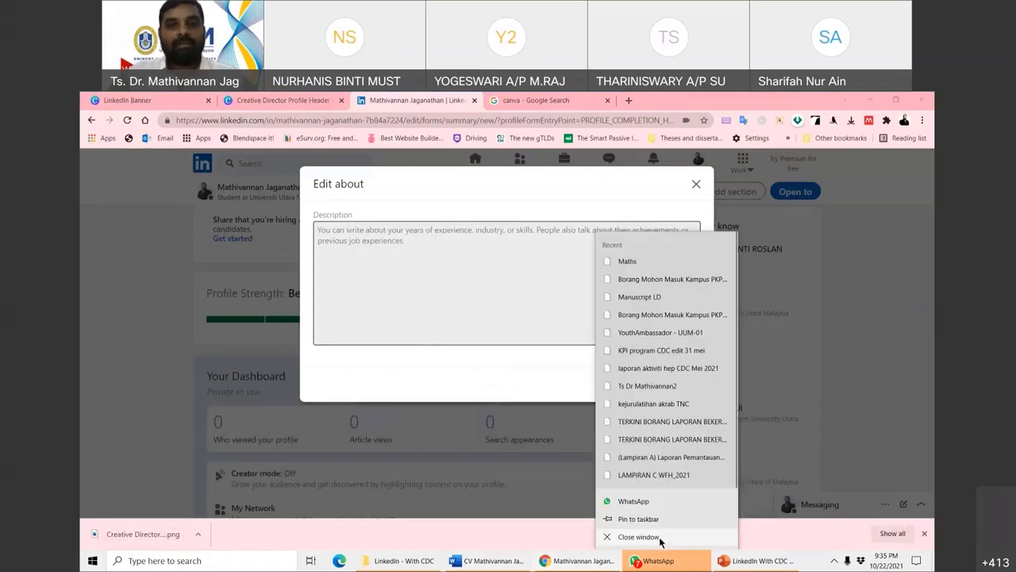
{"action": "left_click", "coordinate": [653, 535]}
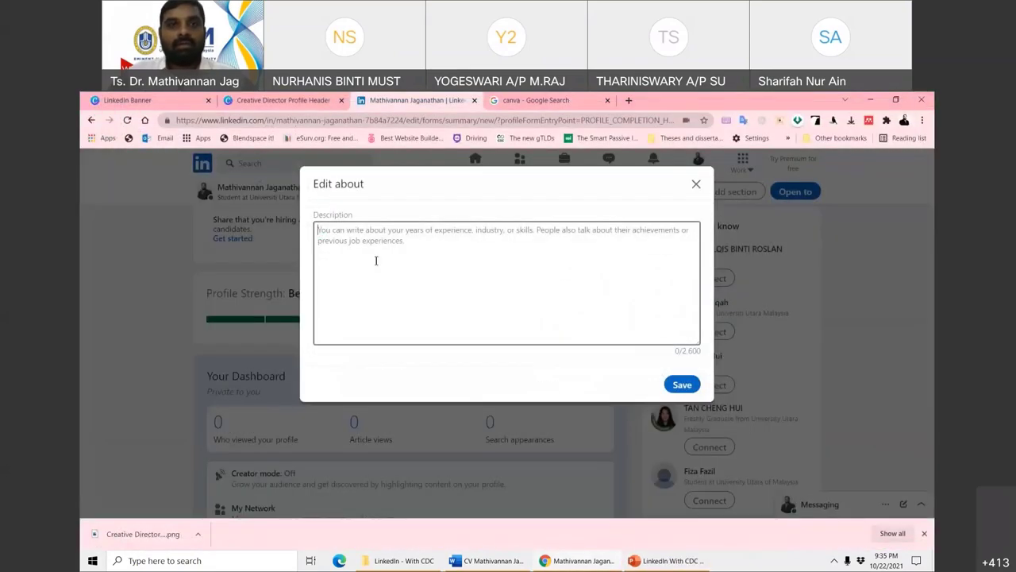
{"action": "right_click", "coordinate": [376, 261]}
{"action": "left_click", "coordinate": [412, 361]}
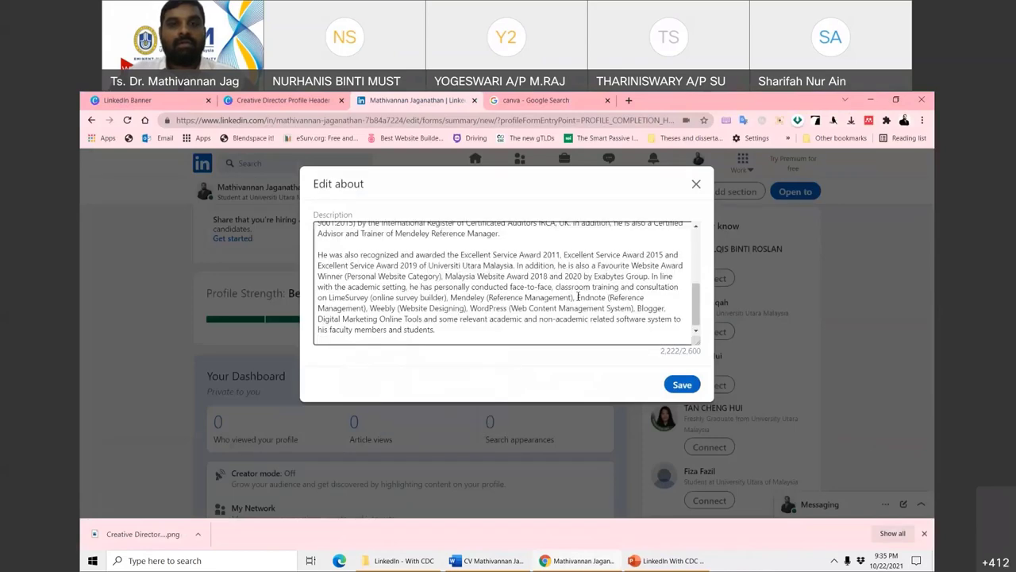
{"action": "scroll", "coordinate": [582, 293], "scroll_direction": "up", "scroll_amount": 10}
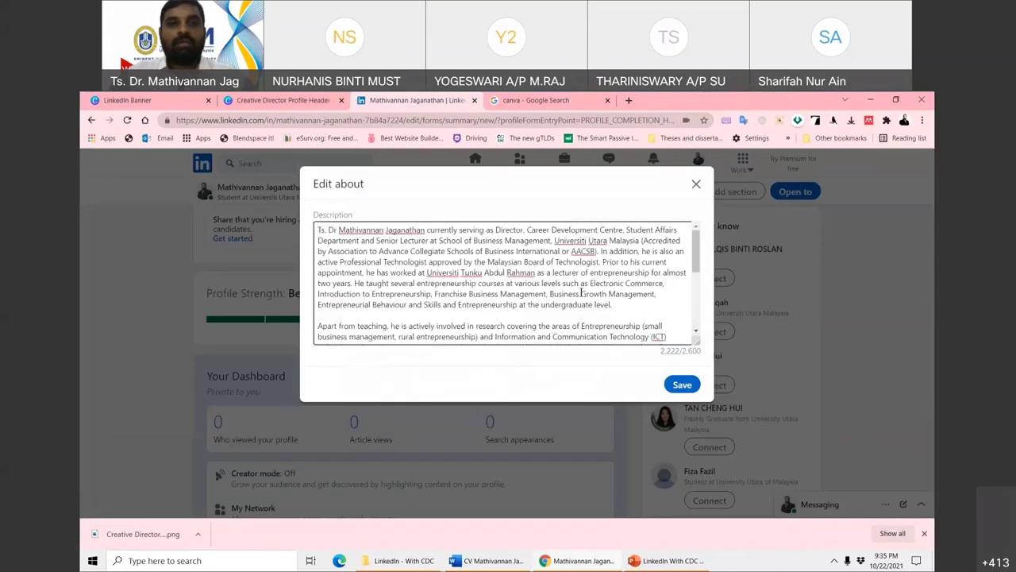
{"action": "left_click", "coordinate": [678, 385]}
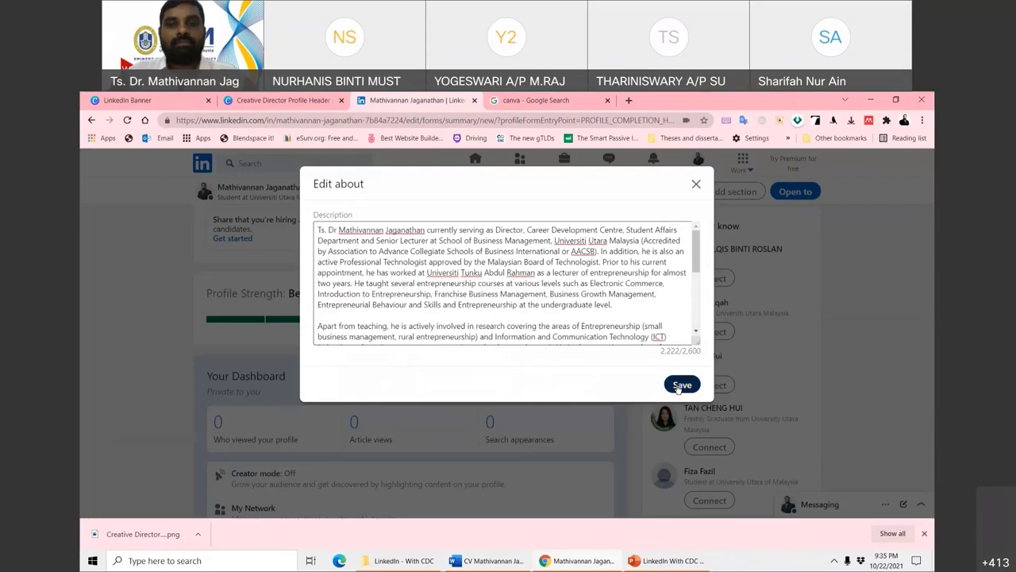
{"action": "left_click", "coordinate": [680, 386]}
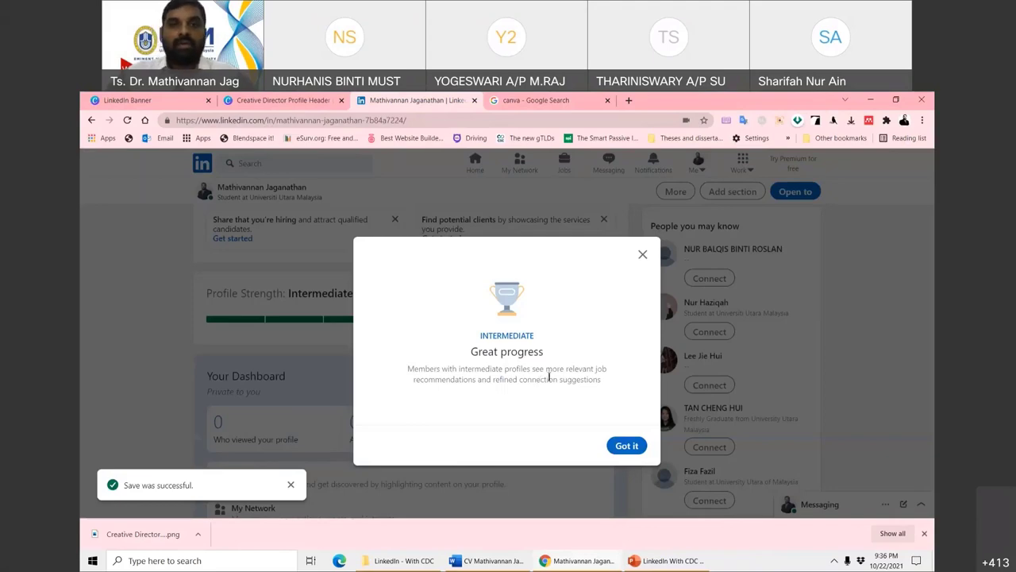
- Dismiss the profile progress message, and open then close the post composer without posting
{"action": "left_click", "coordinate": [623, 447]}
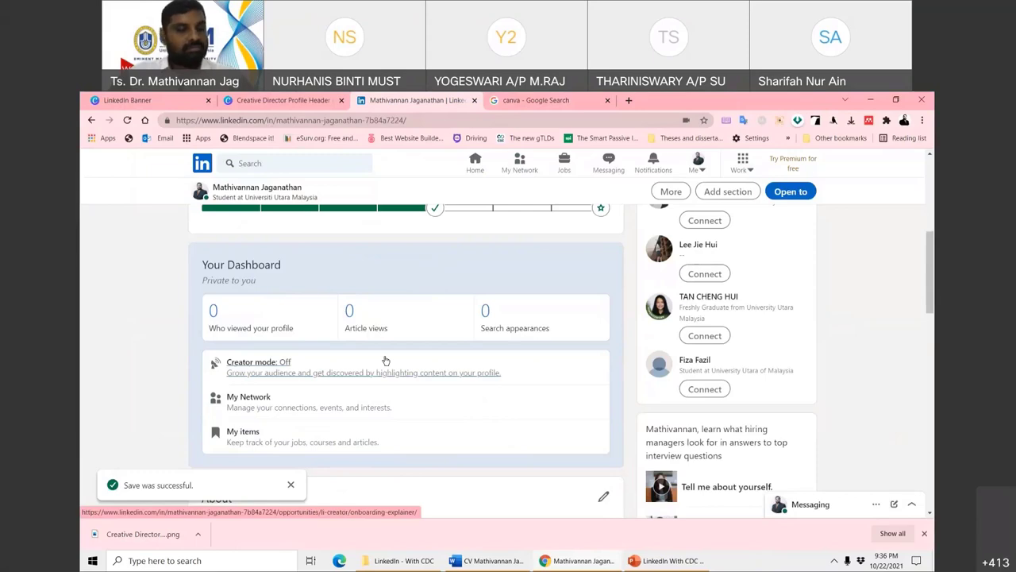
{"action": "scroll", "coordinate": [363, 336], "scroll_direction": "down", "scroll_amount": 5}
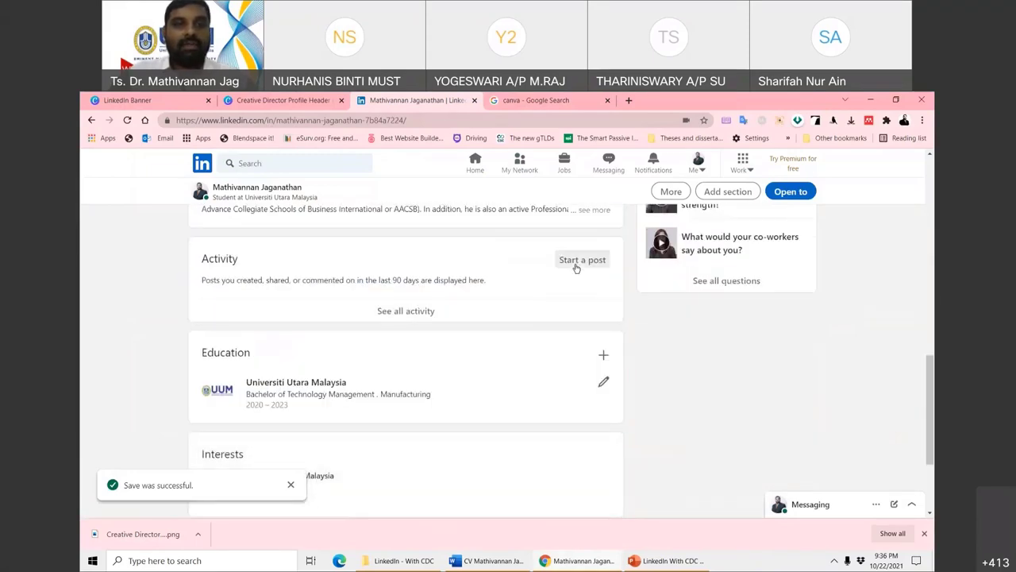
{"action": "left_click", "coordinate": [580, 260]}
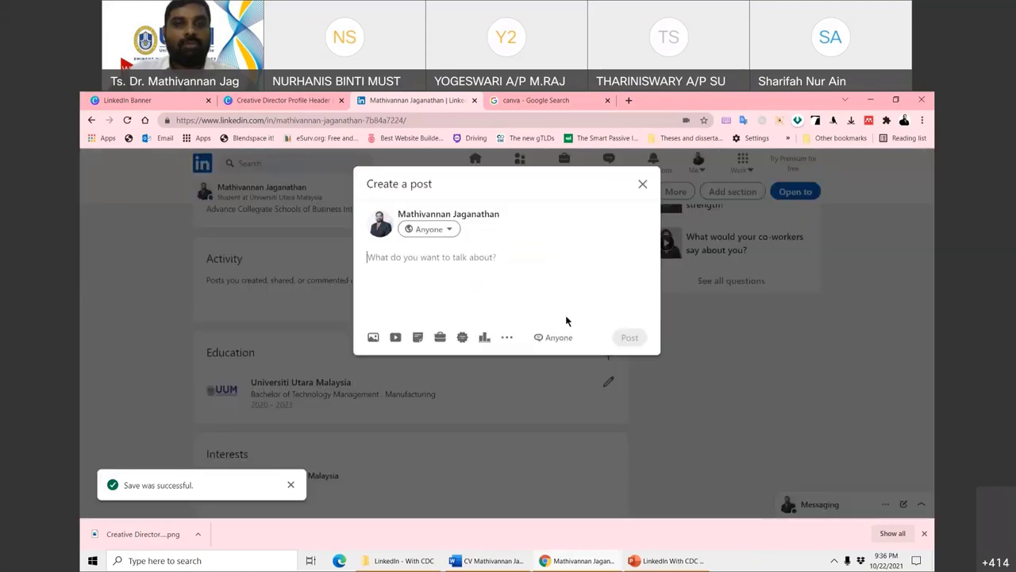
{"action": "left_click", "coordinate": [642, 184]}
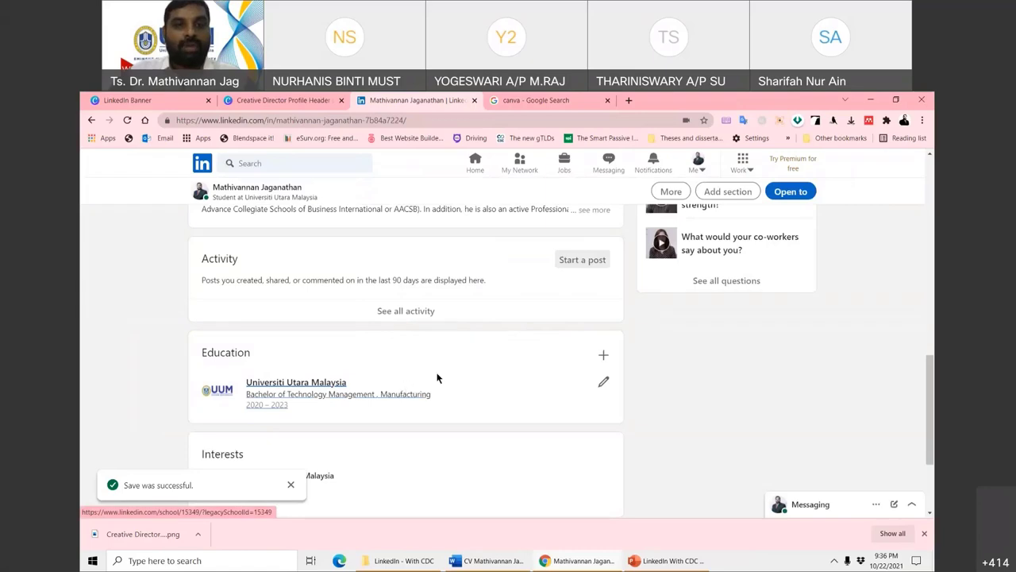
{"action": "scroll", "coordinate": [331, 369], "scroll_direction": "up", "scroll_amount": 4}
{"action": "scroll", "coordinate": [332, 369], "scroll_direction": "up", "scroll_amount": 4}
{"action": "scroll", "coordinate": [298, 292], "scroll_direction": "down", "scroll_amount": 1}
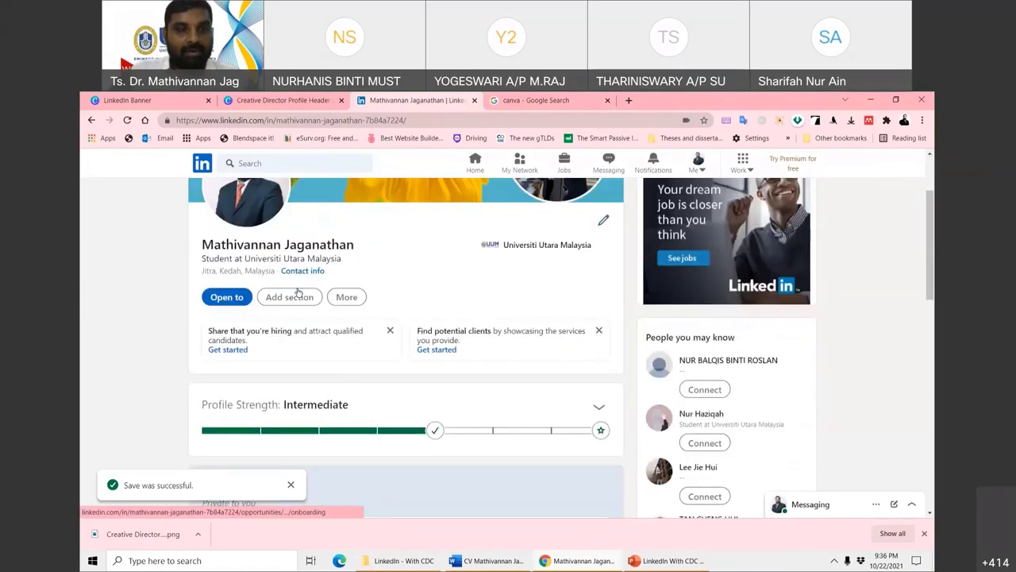
- In Add profile section, check the Intro, About and Featured entries' completion status
{"action": "left_click", "coordinate": [298, 292]}
{"action": "scroll", "coordinate": [342, 333], "scroll_direction": "down", "scroll_amount": 1}
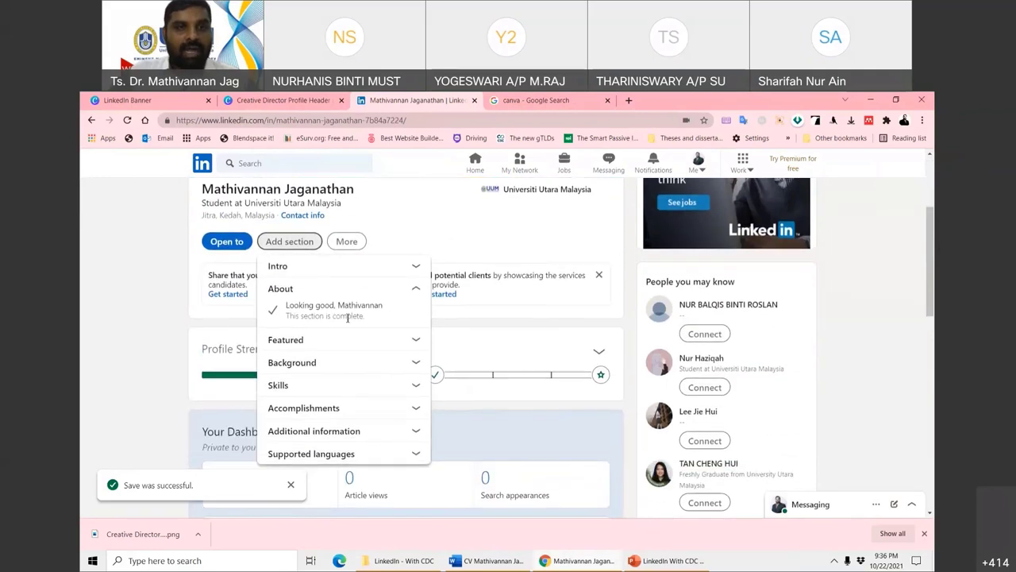
{"action": "left_click", "coordinate": [410, 270]}
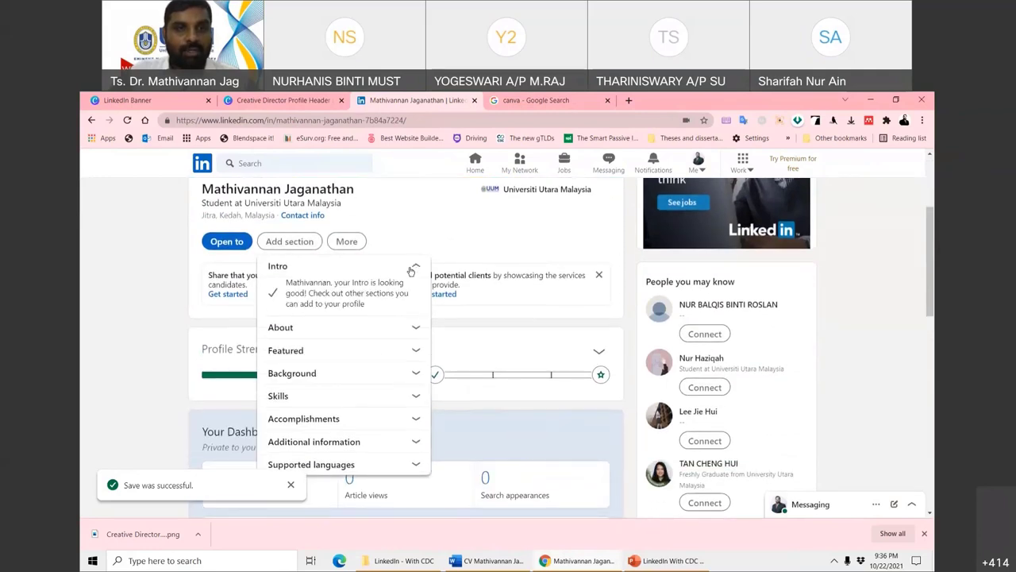
{"action": "left_click", "coordinate": [419, 334]}
{"action": "scroll", "coordinate": [362, 345], "scroll_direction": "down", "scroll_amount": 1}
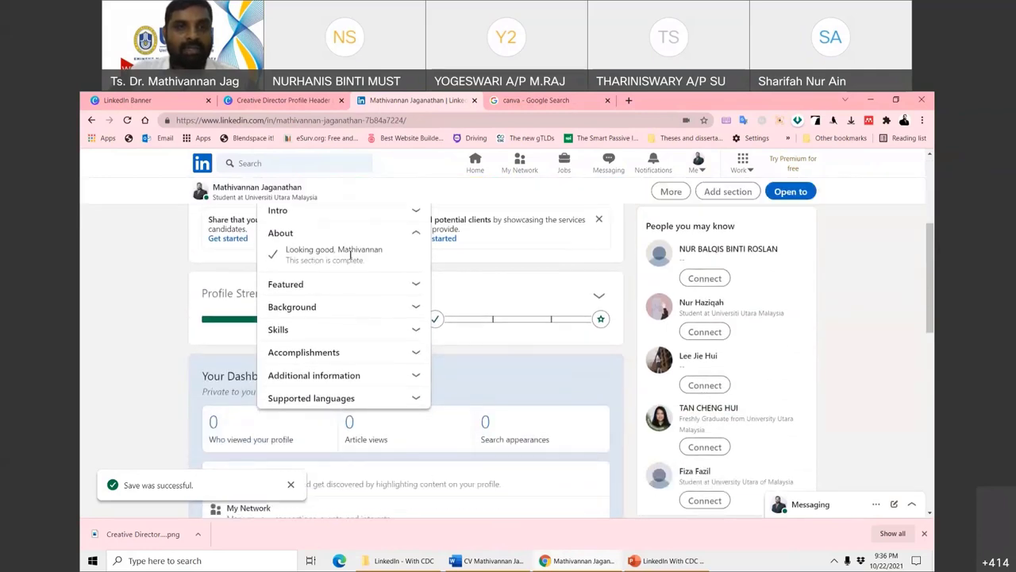
{"action": "left_click", "coordinate": [415, 286]}
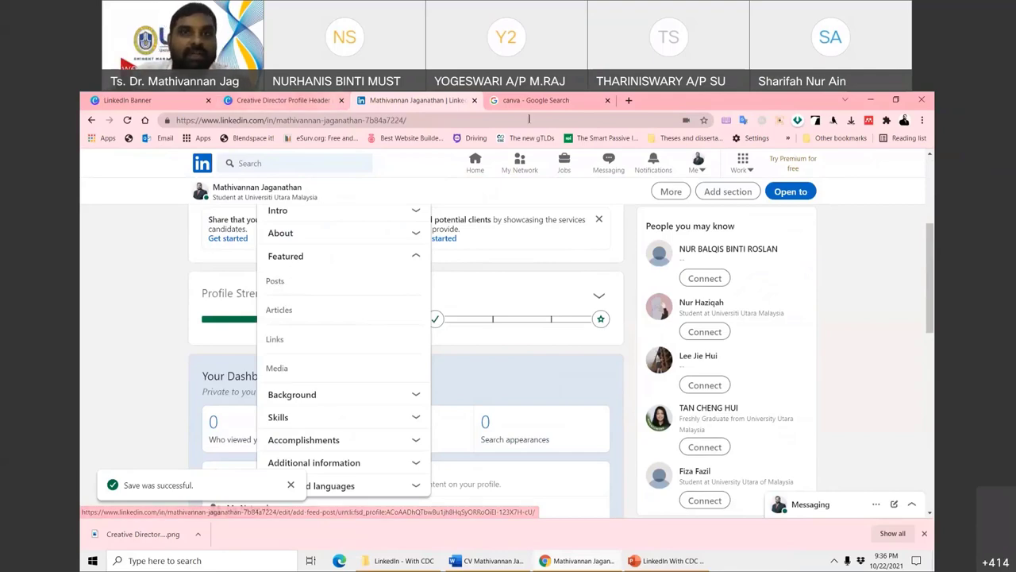
- Load linkedin in the Canva tab, close the sections list, and start a LinkedIn search in Edge
{"action": "left_click", "coordinate": [242, 99]}
{"action": "left_click", "coordinate": [243, 120]}
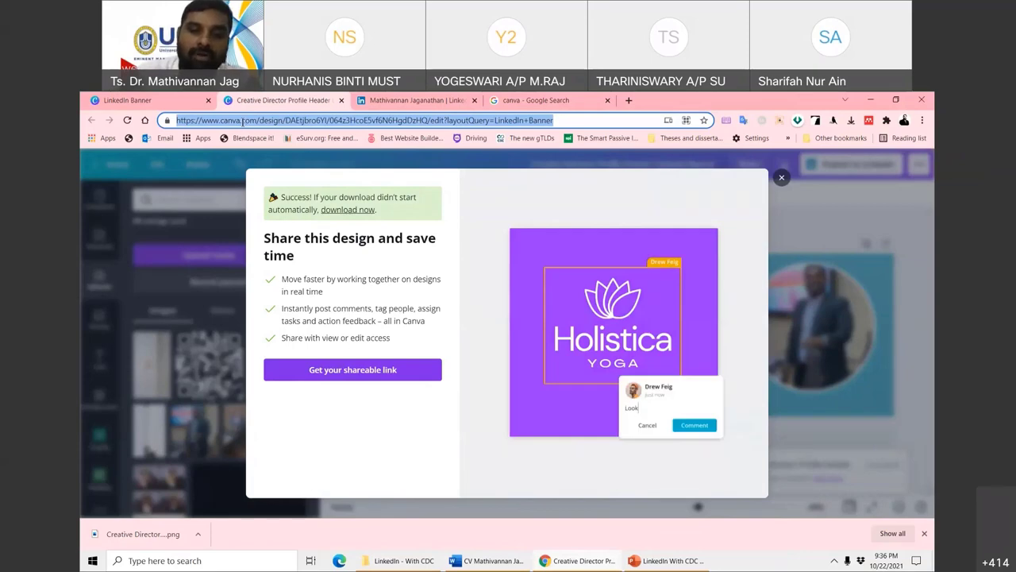
{"action": "type", "text": "linkedin"}
{"action": "key", "text": "Return"}
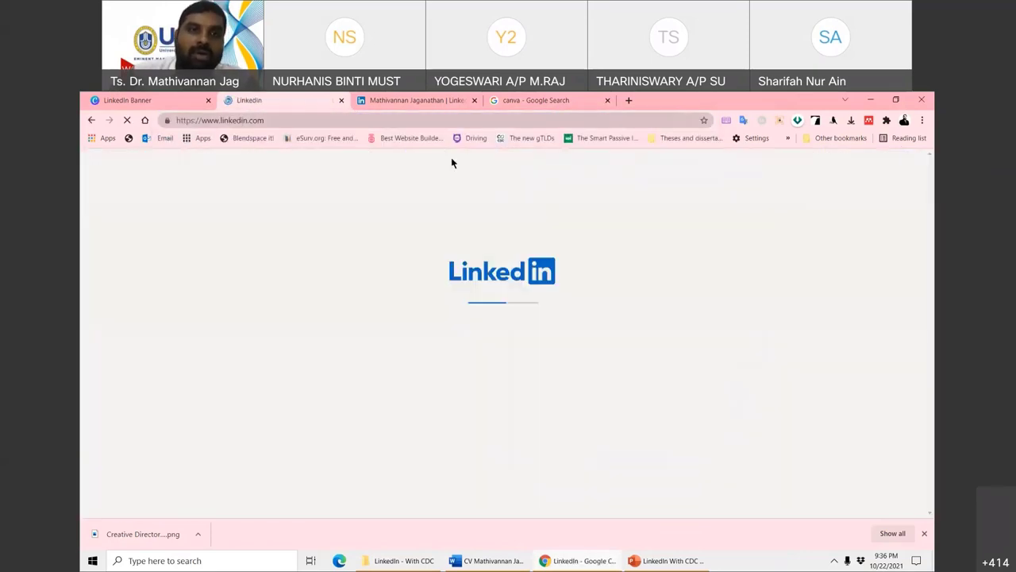
{"action": "left_click", "coordinate": [376, 104]}
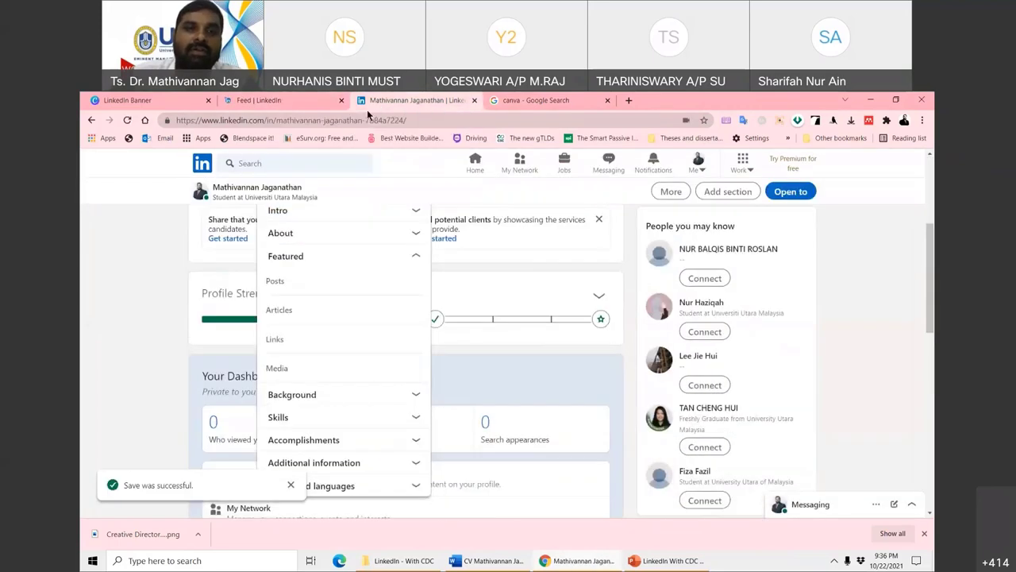
{"action": "left_click", "coordinate": [139, 240]}
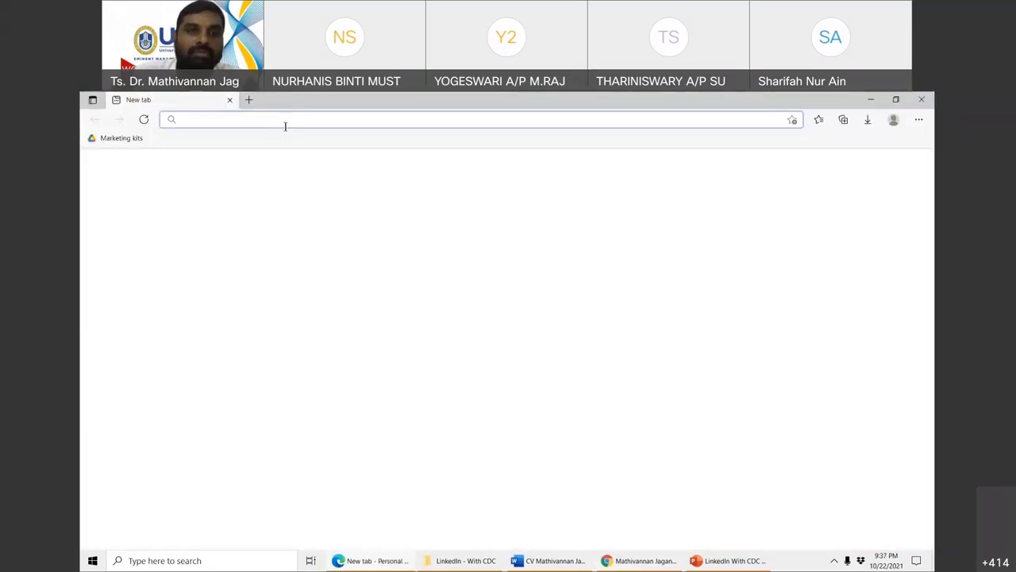
{"action": "left_click", "coordinate": [285, 126]}
- Go to linkedin in Edge and sign in with the saved e-mail and the account password
{"action": "type", "text": "linke"}
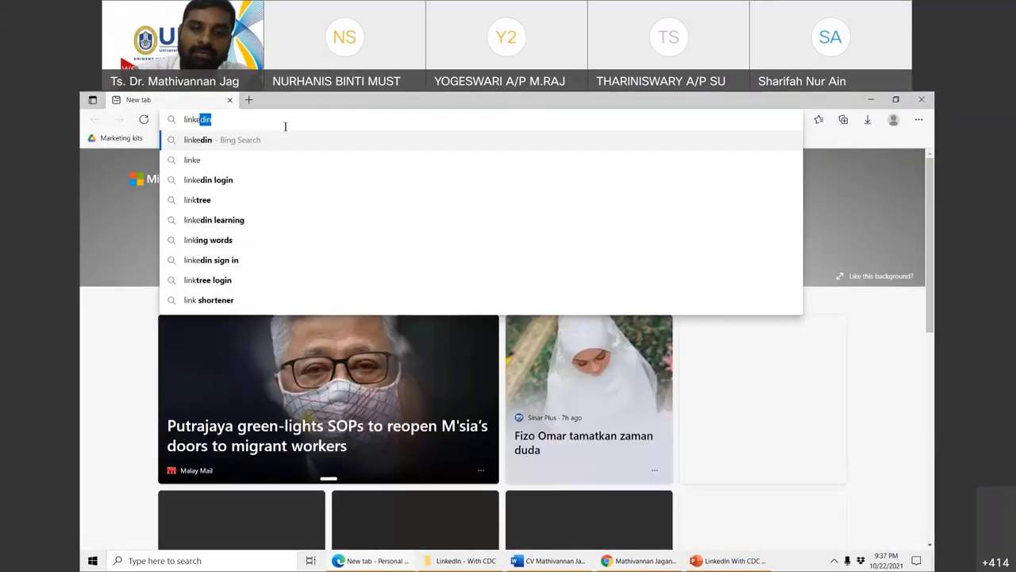
{"action": "type", "text": "din"}
{"action": "key", "text": "Return"}
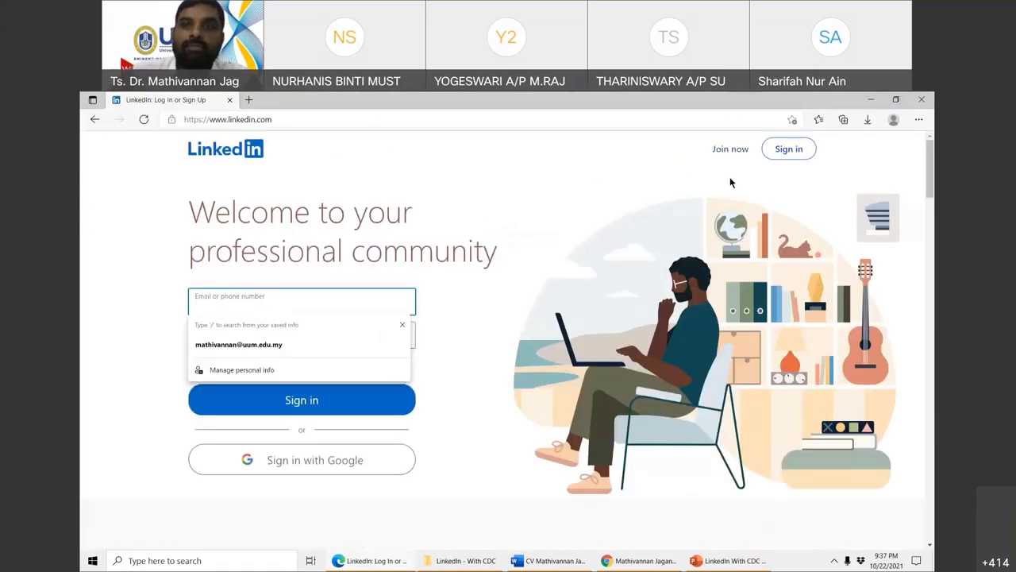
{"action": "left_click", "coordinate": [788, 149]}
{"action": "left_click", "coordinate": [479, 298]}
{"action": "left_click", "coordinate": [483, 338]}
{"action": "left_click", "coordinate": [487, 333]}
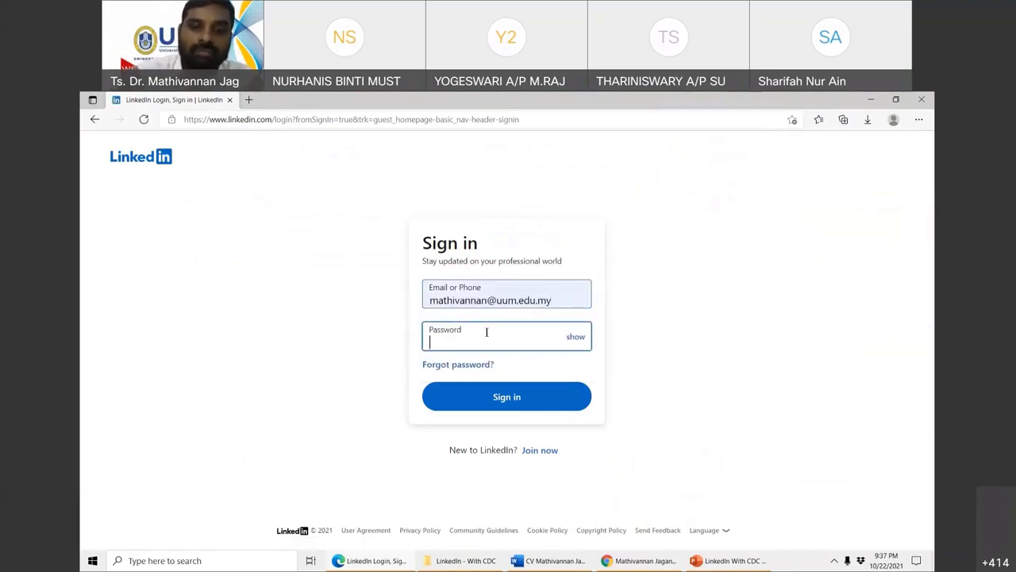
{"action": "type", "text": "********"}
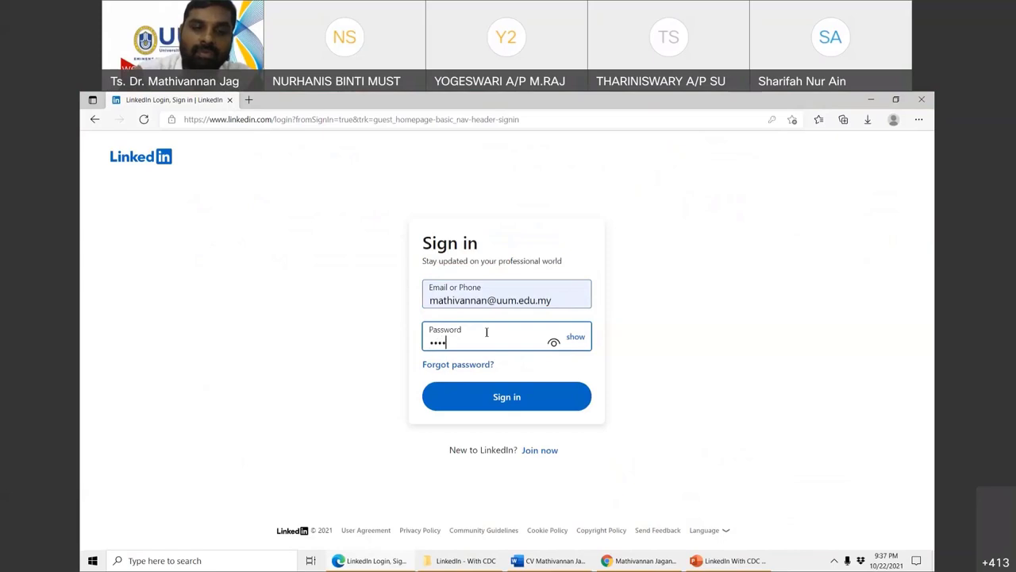
{"action": "type", "text": "**"}
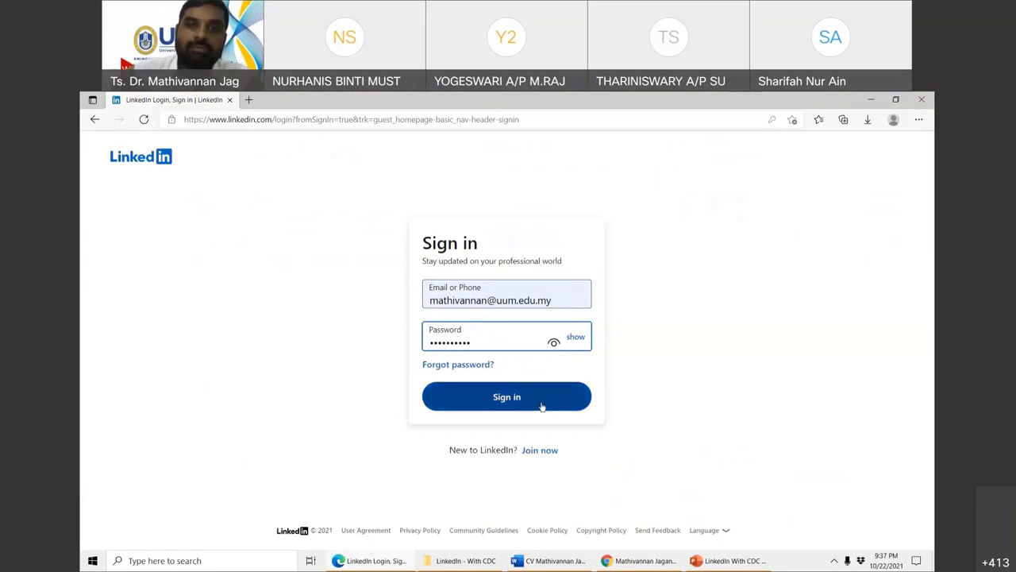
{"action": "left_click", "coordinate": [542, 407]}
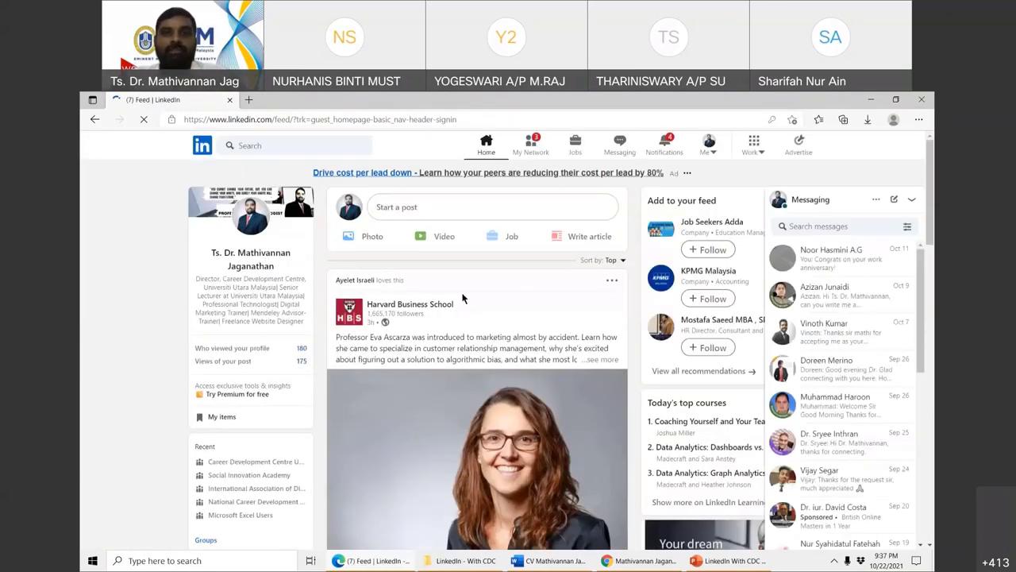
{"action": "left_click", "coordinate": [910, 200]}
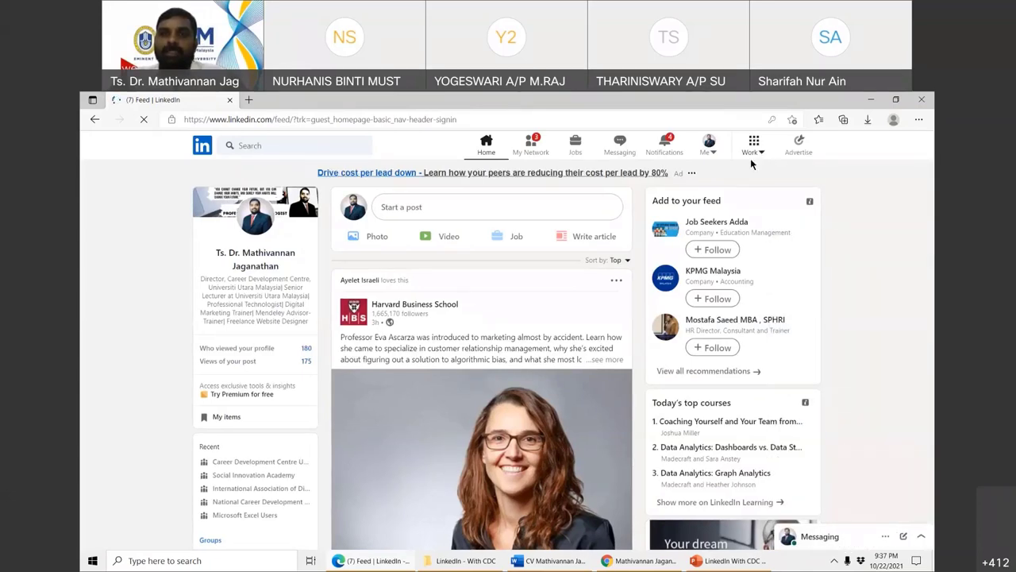
- Open your own LinkedIn profile from the Me menu
{"action": "left_click", "coordinate": [751, 152]}
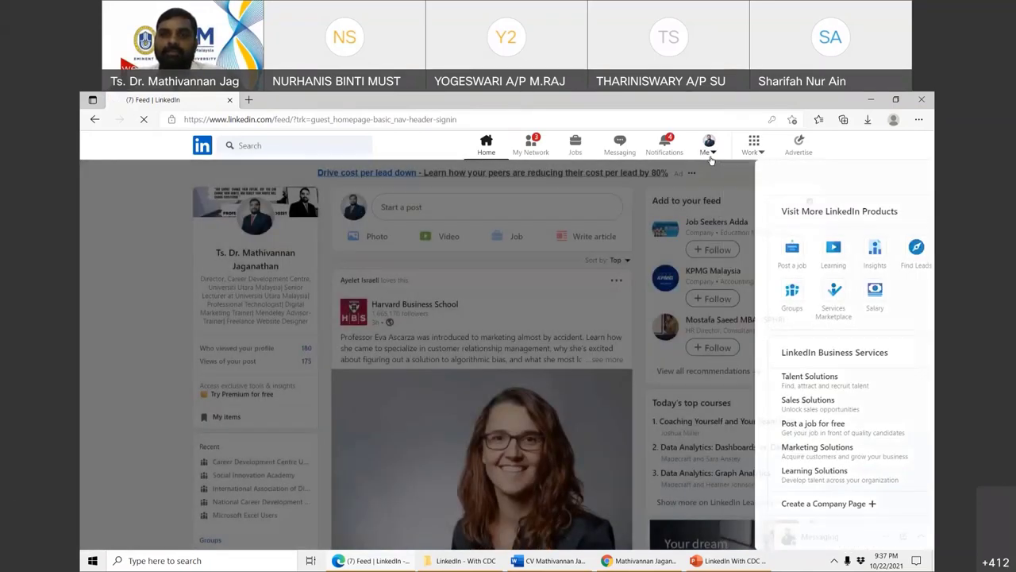
{"action": "left_click", "coordinate": [709, 151]}
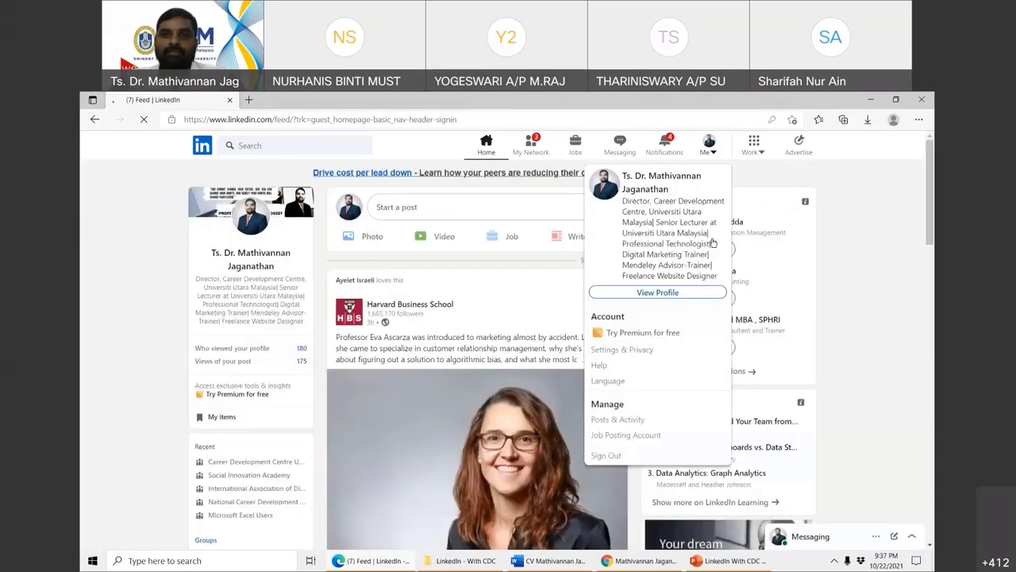
{"action": "left_click", "coordinate": [656, 293]}
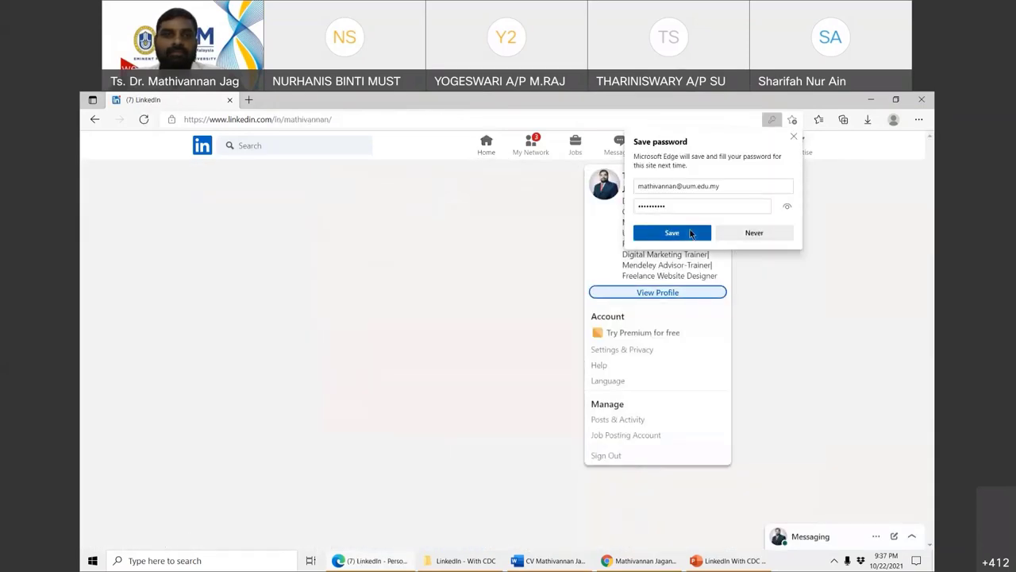
- Open Add section > Featured > Posts and scroll through your posts in the Add a post list
{"action": "scroll", "coordinate": [104, 470], "scroll_direction": "down", "scroll_amount": 2}
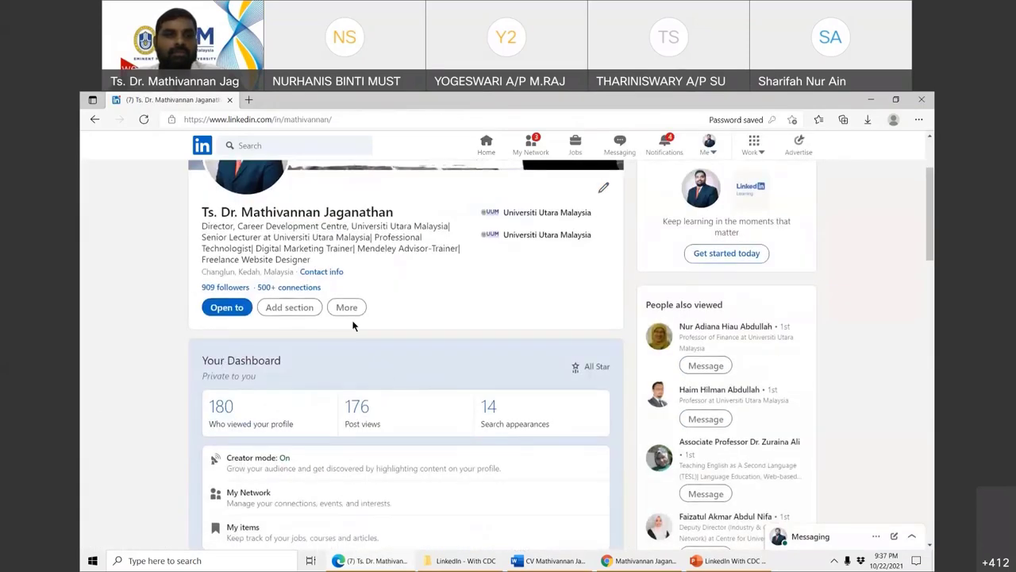
{"action": "left_click", "coordinate": [306, 311]}
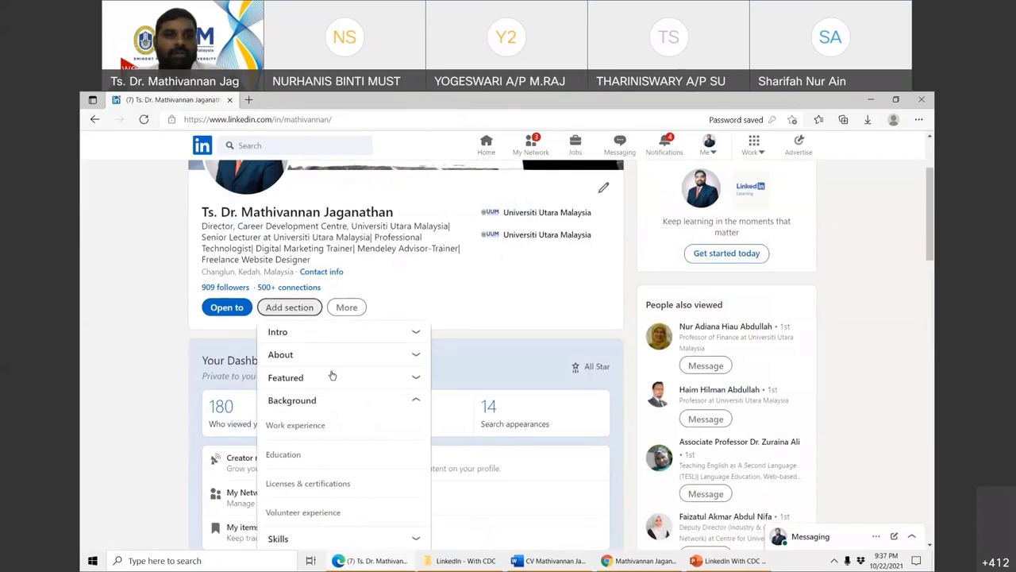
{"action": "left_click", "coordinate": [332, 380]}
{"action": "scroll", "coordinate": [277, 288], "scroll_direction": "down", "scroll_amount": 2}
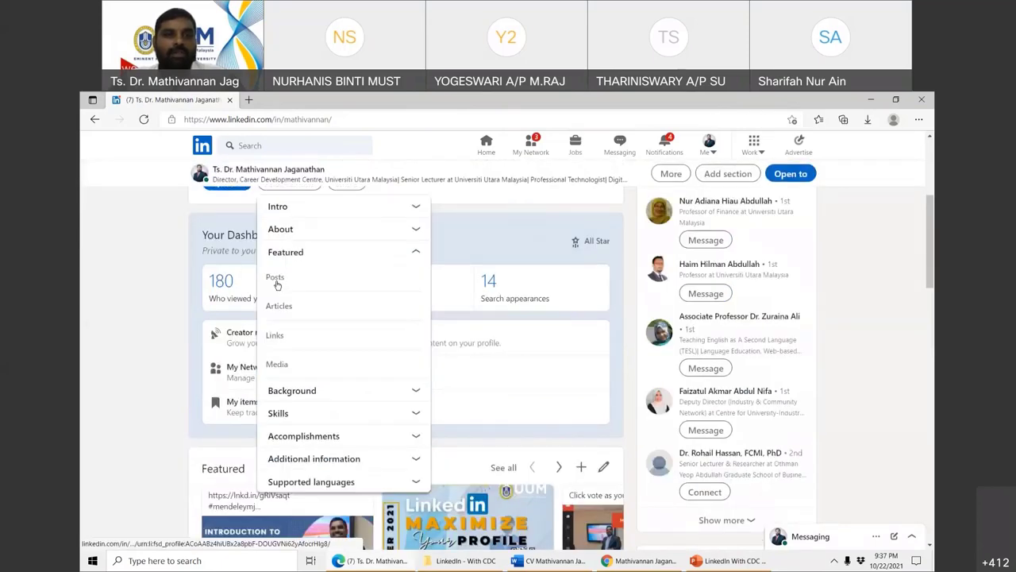
{"action": "left_click", "coordinate": [275, 279]}
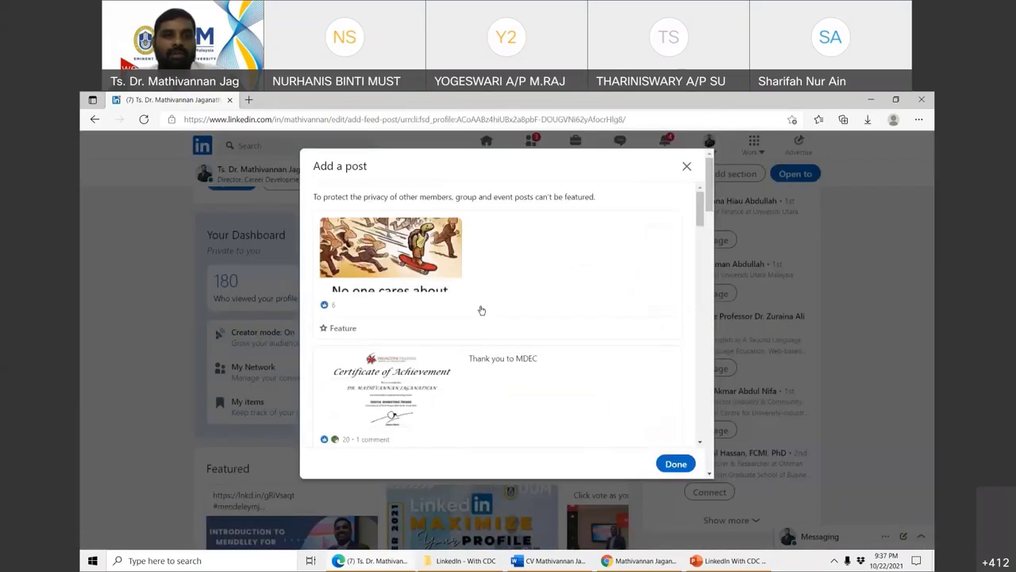
{"action": "key", "text": "Escape"}
{"action": "scroll", "coordinate": [268, 283], "scroll_direction": "up", "scroll_amount": 3}
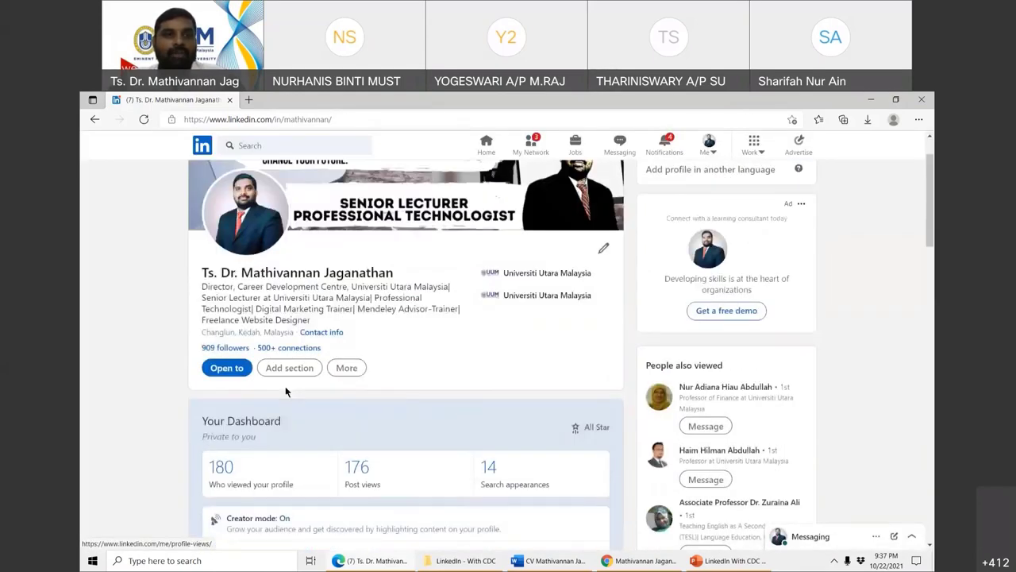
{"action": "left_click", "coordinate": [287, 374]}
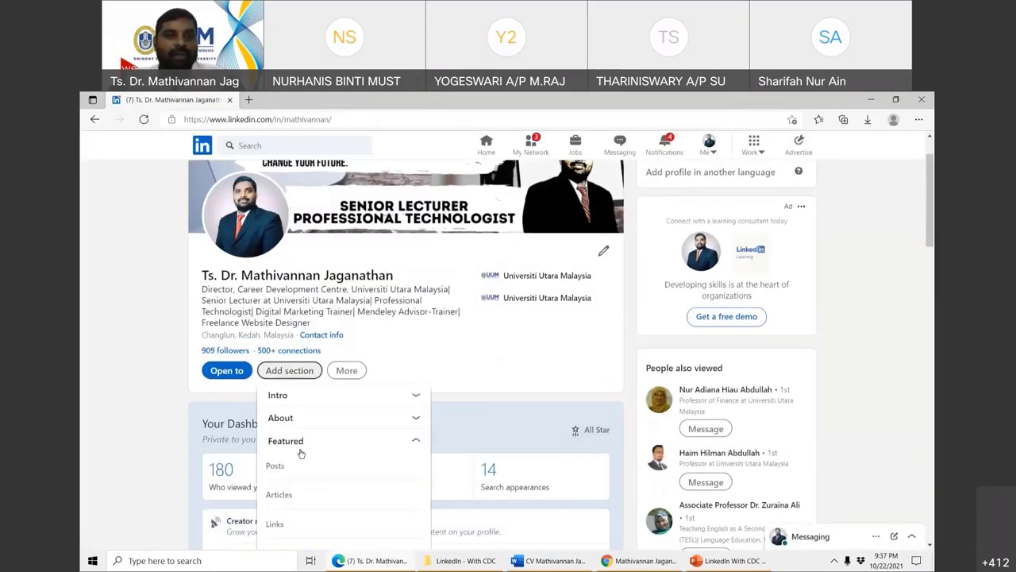
{"action": "scroll", "coordinate": [274, 407], "scroll_direction": "down", "scroll_amount": 1}
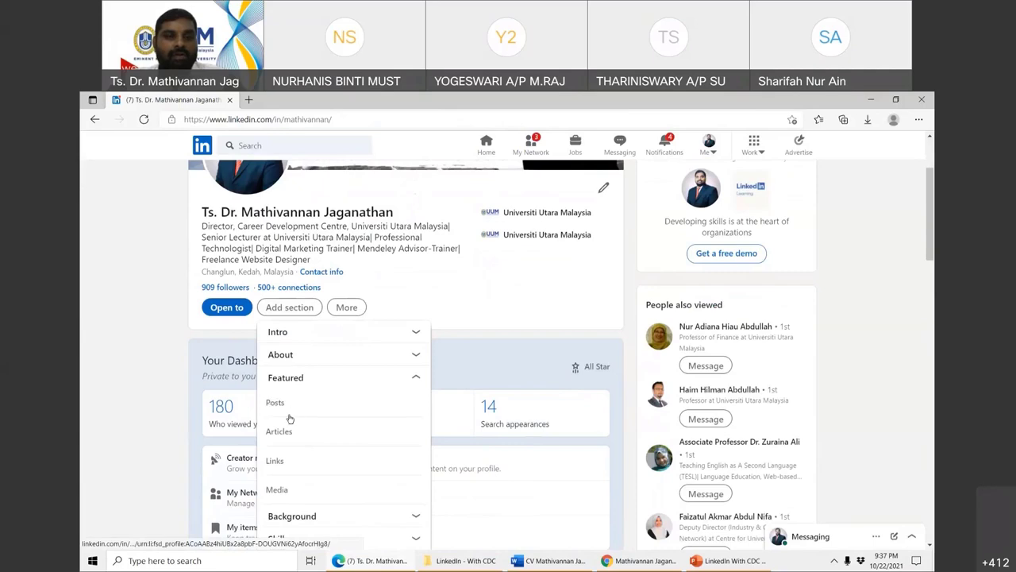
{"action": "left_click", "coordinate": [293, 416]}
{"action": "scroll", "coordinate": [560, 308], "scroll_direction": "down", "scroll_amount": 3}
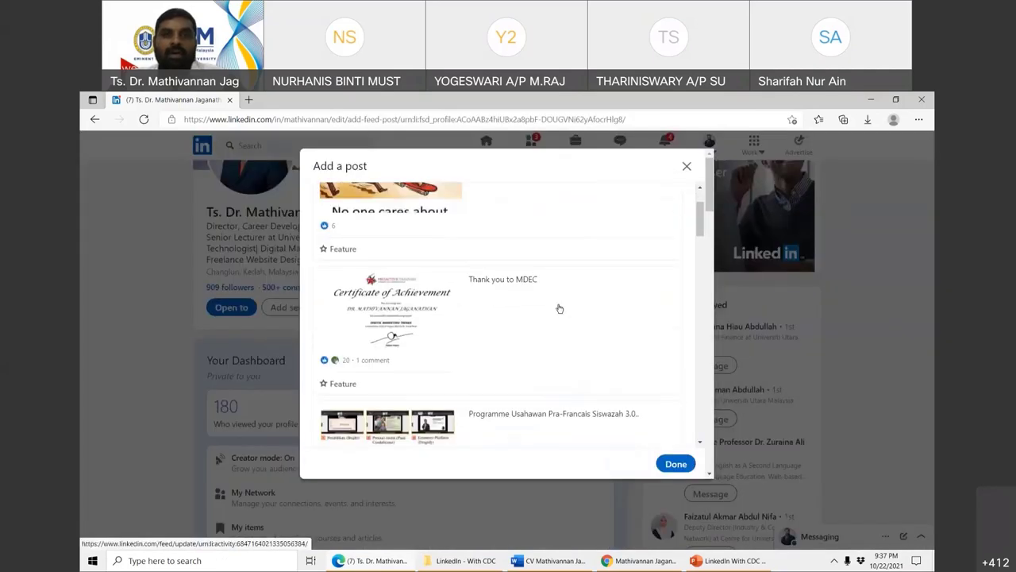
{"action": "scroll", "coordinate": [413, 316], "scroll_direction": "down", "scroll_amount": 1}
{"action": "scroll", "coordinate": [417, 354], "scroll_direction": "down", "scroll_amount": 2}
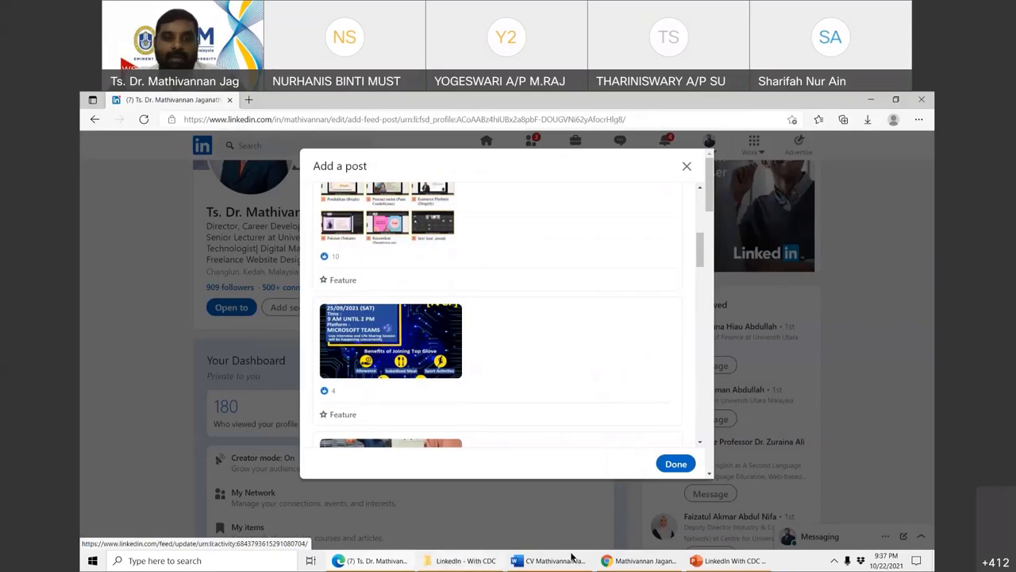
- On the Chrome student profile, open Add skills via Add section > Background > Skills
{"action": "left_click", "coordinate": [639, 560]}
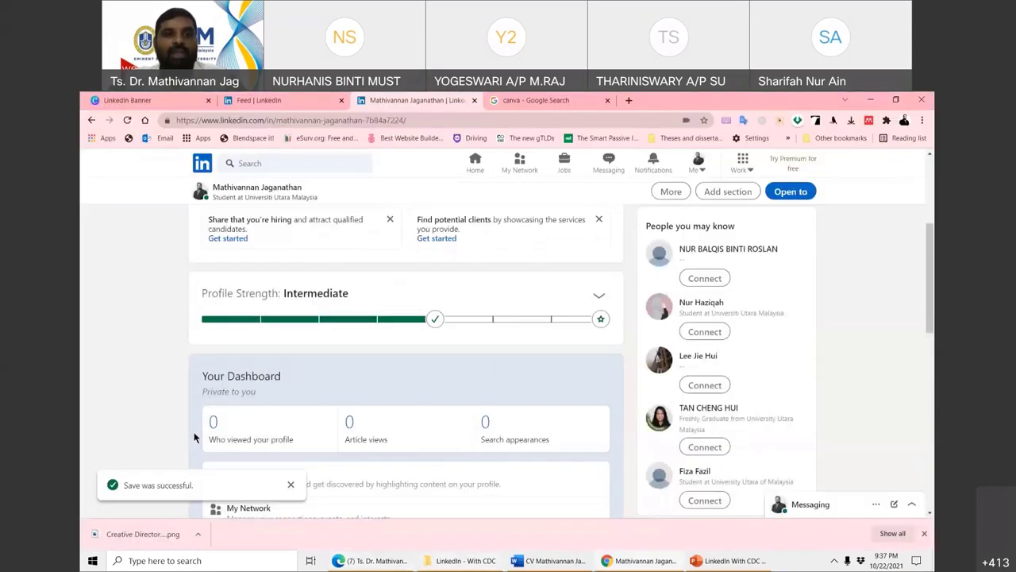
{"action": "scroll", "coordinate": [142, 392], "scroll_direction": "up", "scroll_amount": 2}
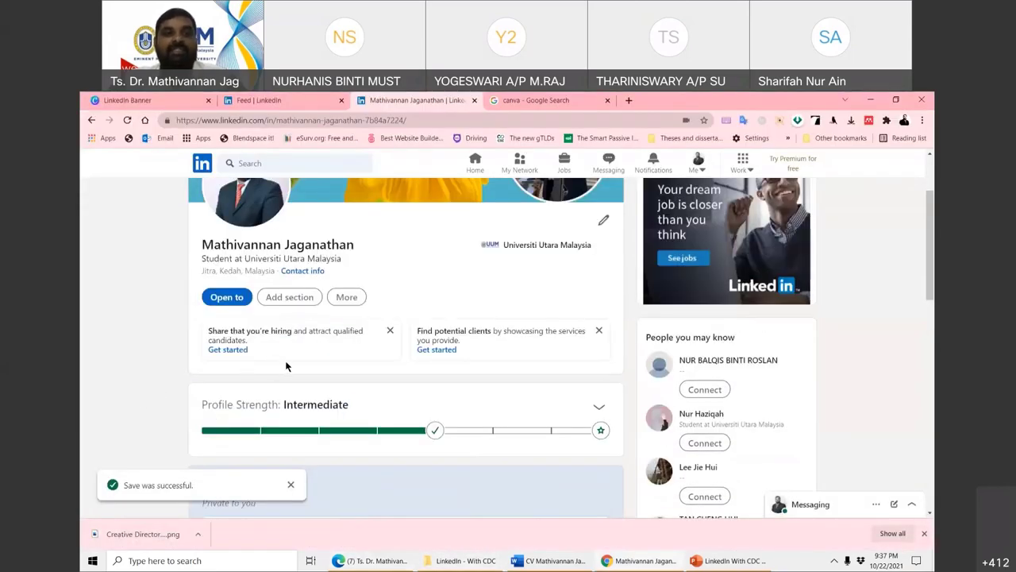
{"action": "left_click", "coordinate": [298, 299]}
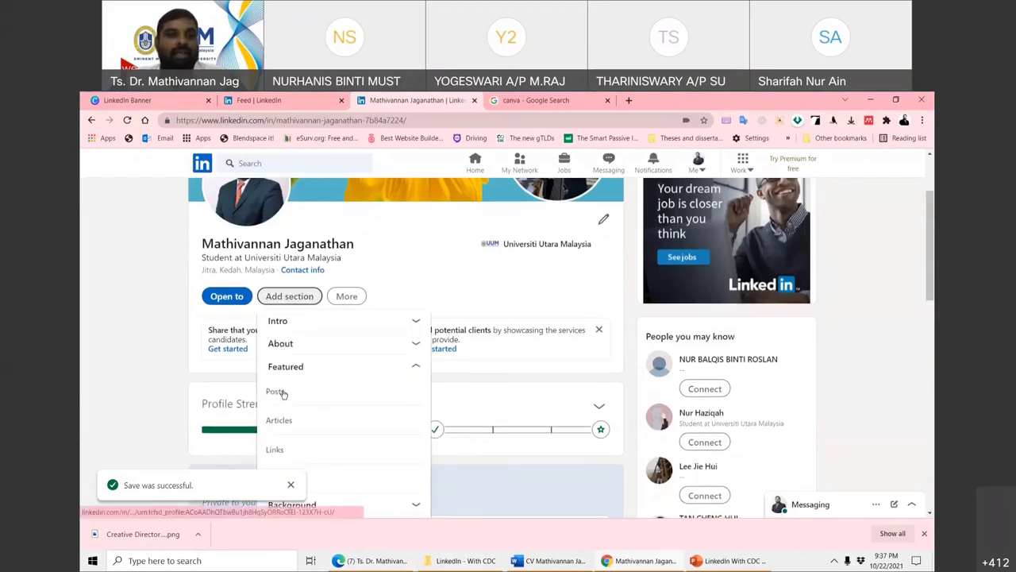
{"action": "scroll", "coordinate": [287, 392], "scroll_direction": "down", "scroll_amount": 2}
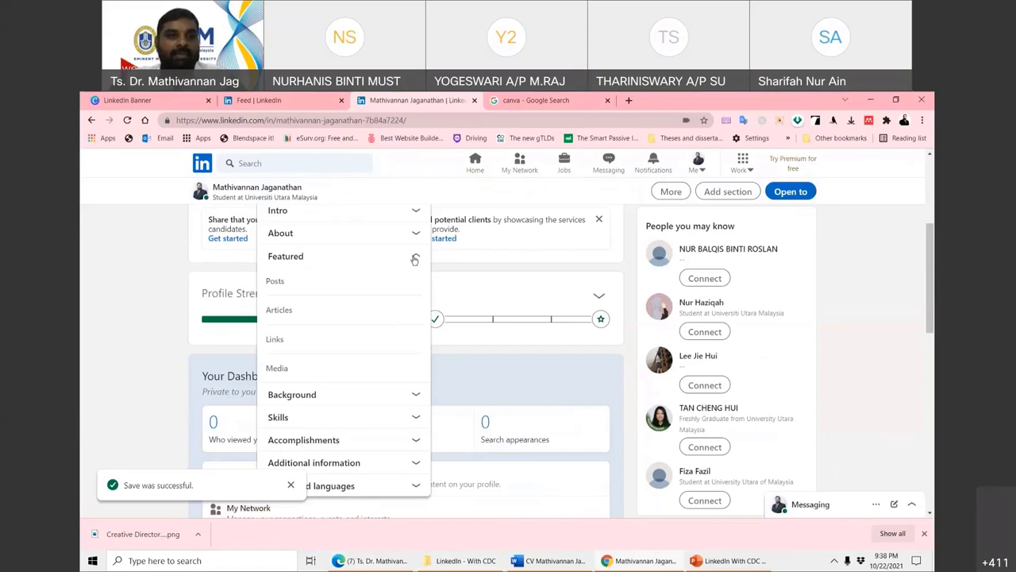
{"action": "left_click", "coordinate": [397, 394]}
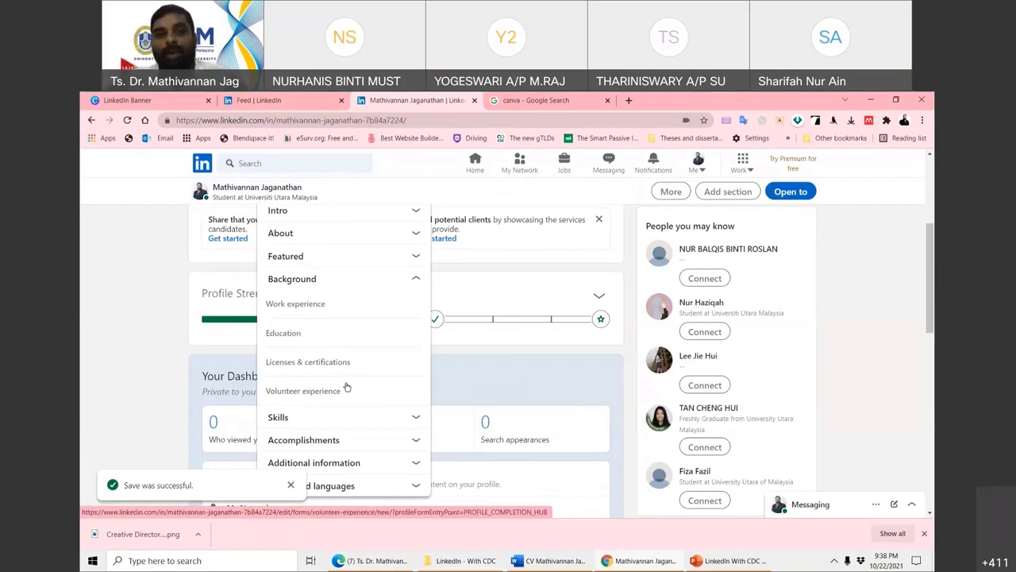
{"action": "scroll", "coordinate": [365, 387], "scroll_direction": "down", "scroll_amount": 1}
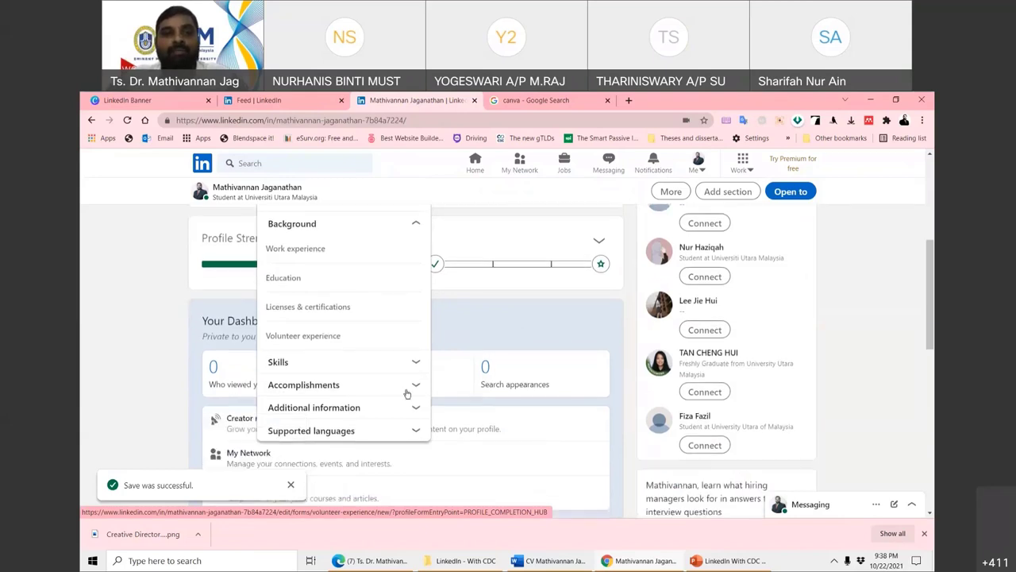
{"action": "left_click", "coordinate": [415, 361]}
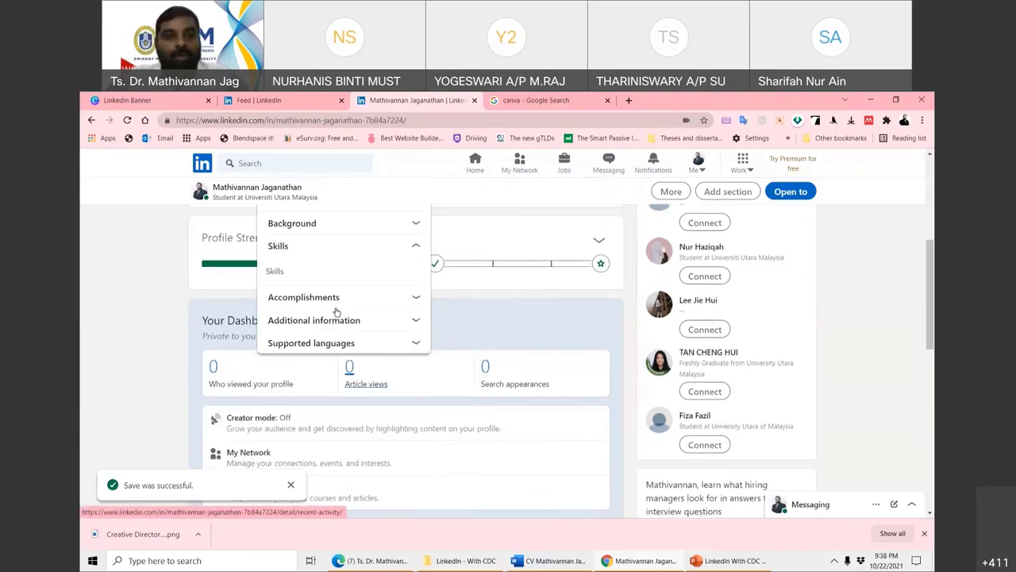
{"action": "left_click", "coordinate": [274, 271]}
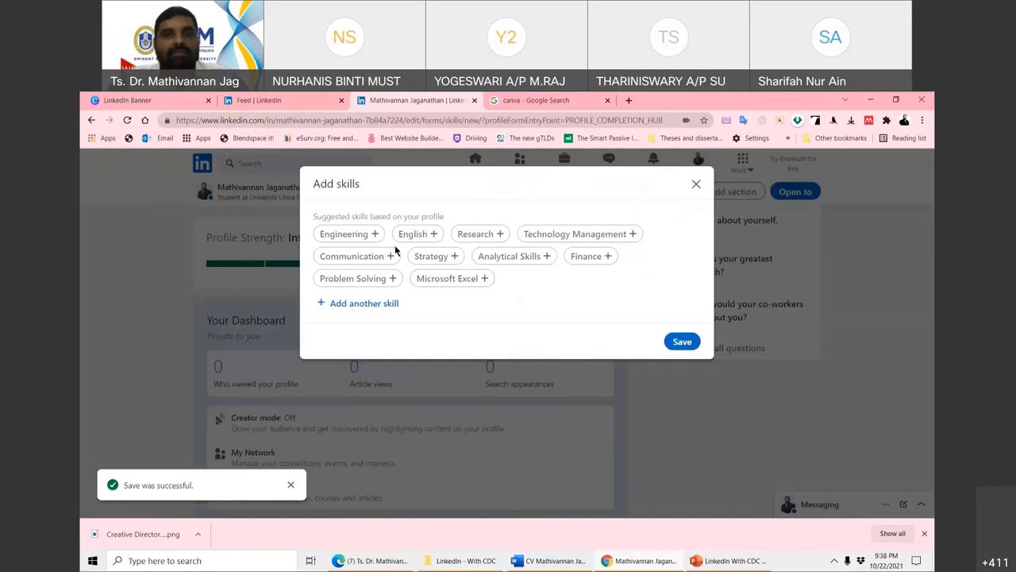
- Pick Technology Management, Analytical Skills and Microsoft Excel, search 'Google' to add Google+, and save the skills
{"action": "left_click", "coordinate": [582, 235]}
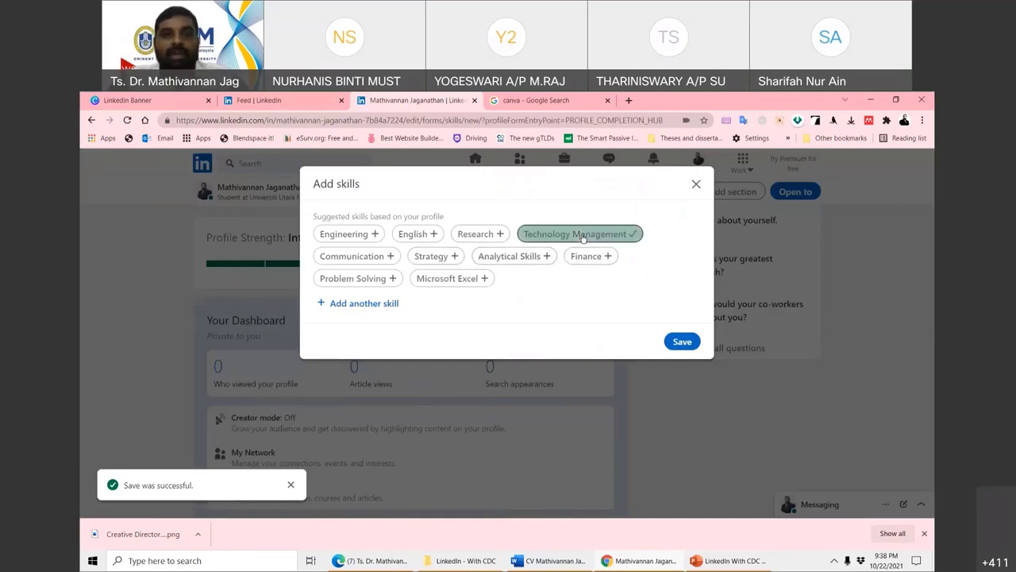
{"action": "left_click", "coordinate": [546, 255]}
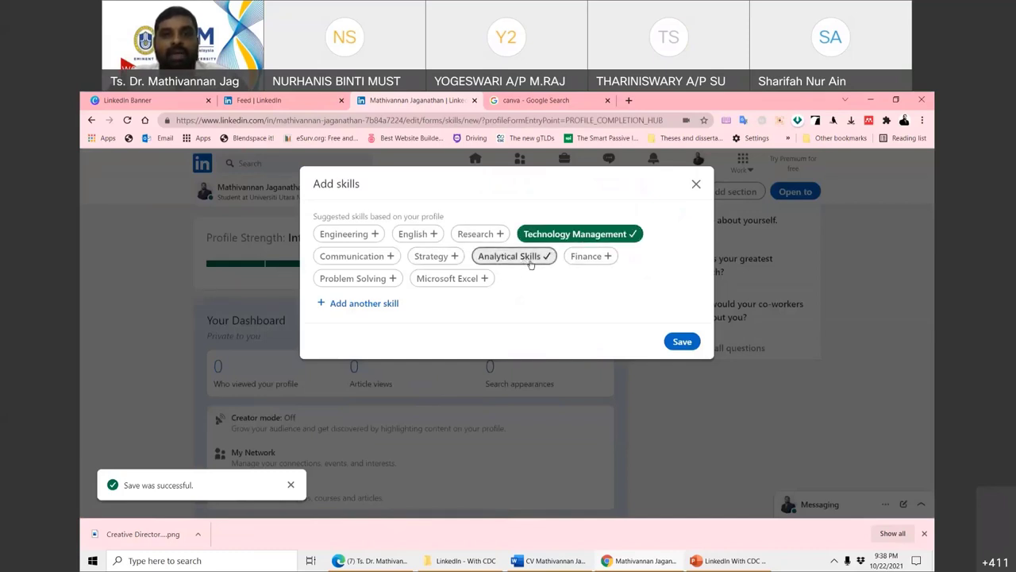
{"action": "left_click", "coordinate": [449, 279]}
{"action": "left_click", "coordinate": [365, 302]}
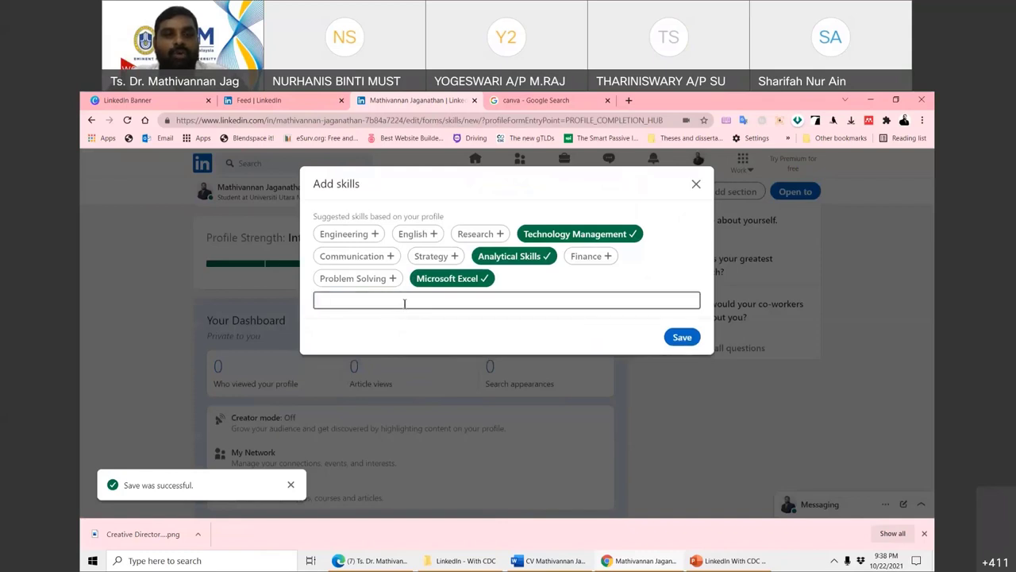
{"action": "type", "text": "D"}
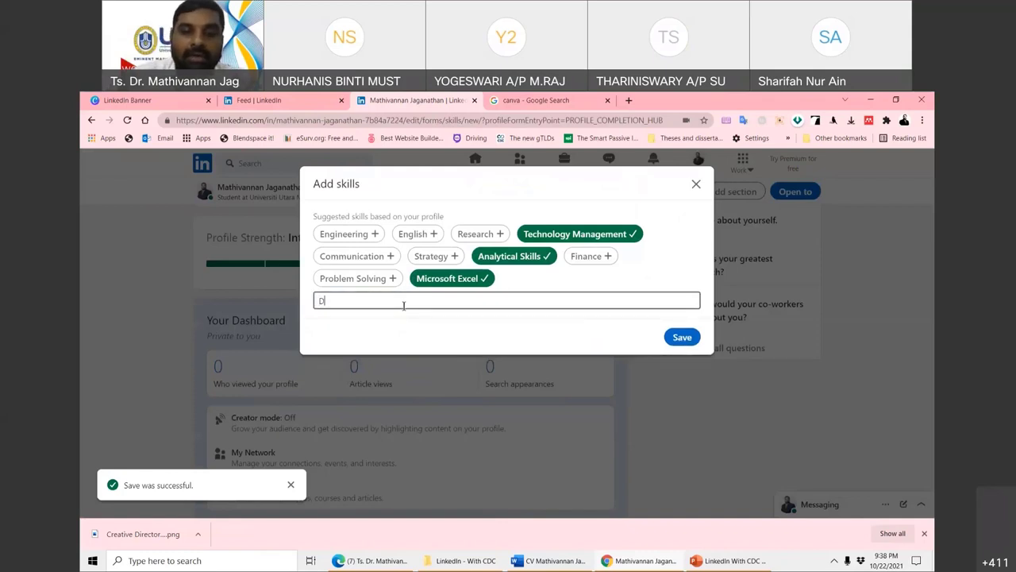
{"action": "type", "text": "igi"}
{"action": "key", "text": "BackSpace"}
{"action": "key", "text": "BackSpace"}
{"action": "key", "text": "BackSpace"}
{"action": "key", "text": "BackSpace"}
{"action": "key", "text": "BackSpace"}
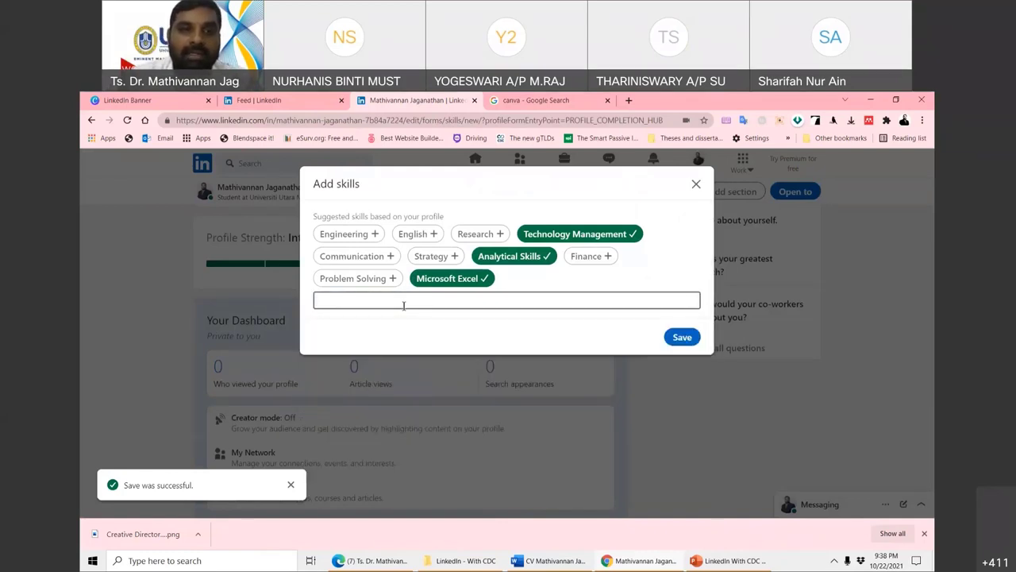
{"action": "type", "text": "Google"}
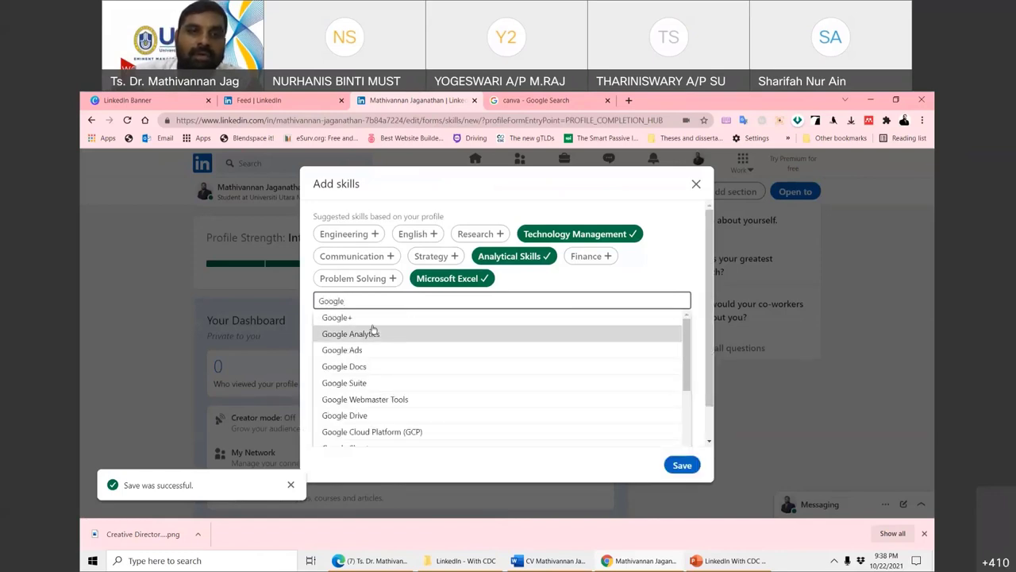
{"action": "left_click", "coordinate": [370, 319]}
{"action": "left_click", "coordinate": [682, 342]}
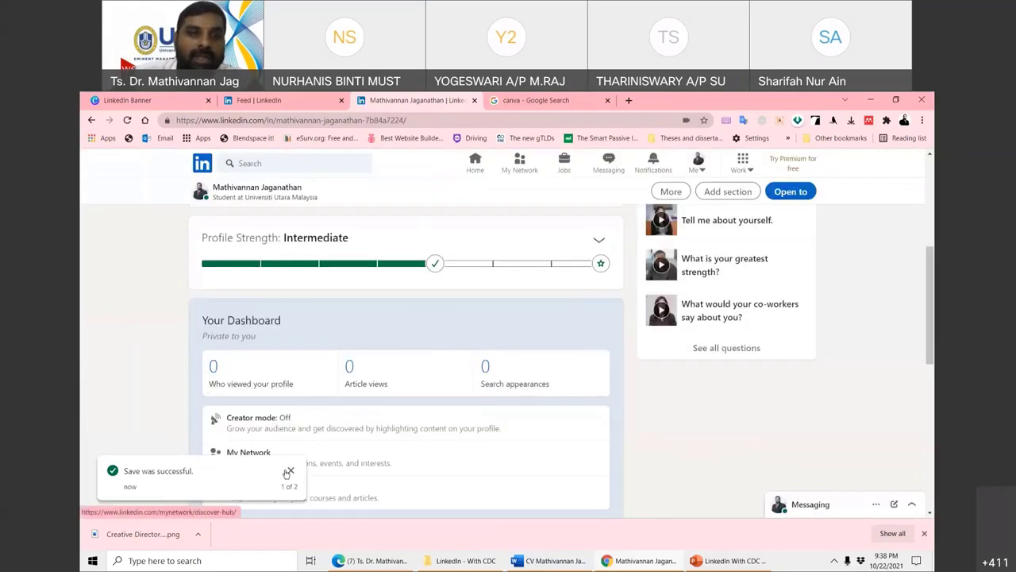
- Dismiss the save confirmation, then choose Add section > Accomplishments > Projects
{"action": "left_click", "coordinate": [291, 471]}
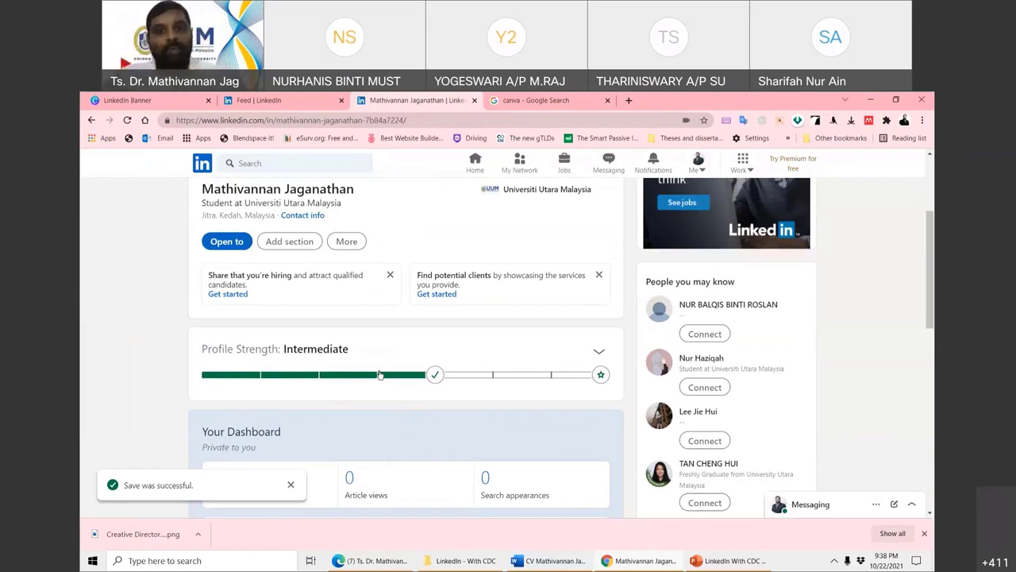
{"action": "mouse_move", "coordinate": [603, 377]}
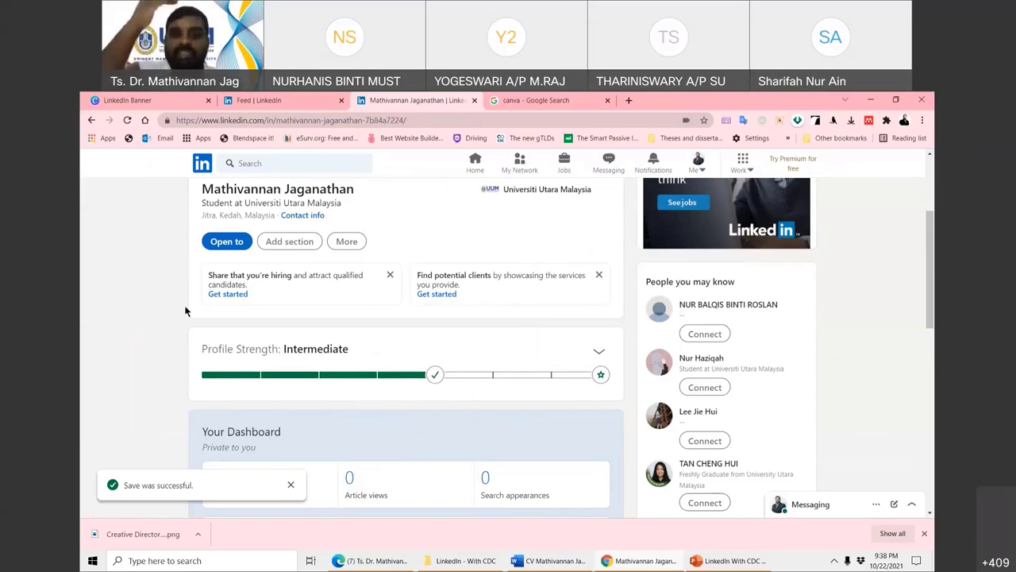
{"action": "left_click", "coordinate": [290, 240]}
{"action": "scroll", "coordinate": [337, 326], "scroll_direction": "down", "scroll_amount": 2}
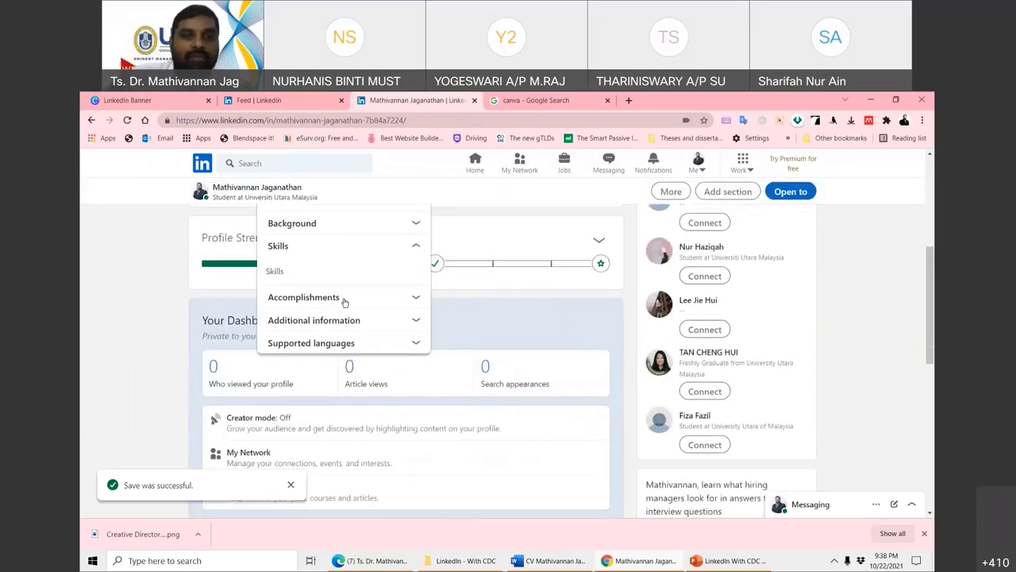
{"action": "left_click", "coordinate": [341, 300]}
{"action": "scroll", "coordinate": [299, 273], "scroll_direction": "down", "scroll_amount": 1}
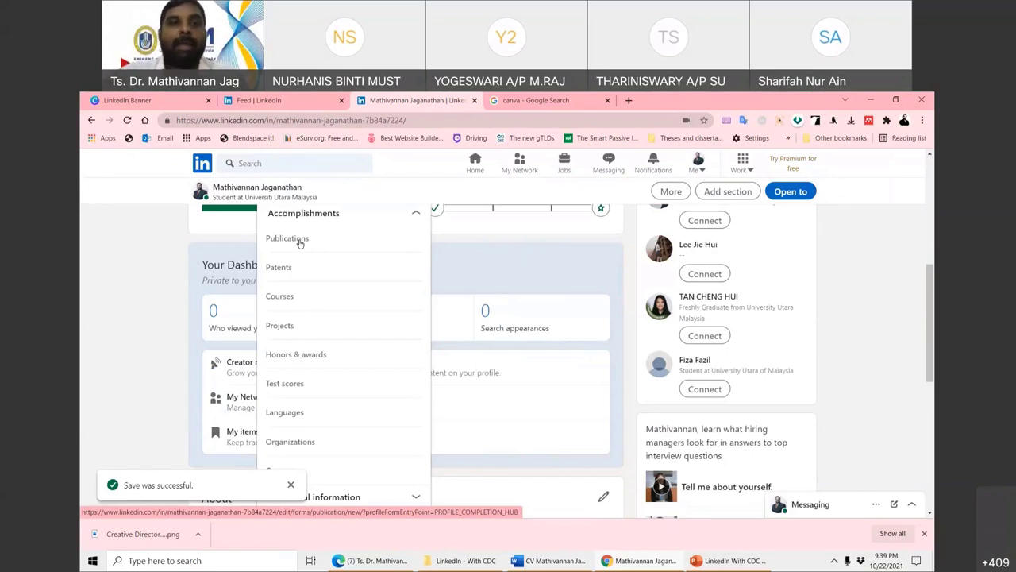
{"action": "left_click", "coordinate": [280, 326]}
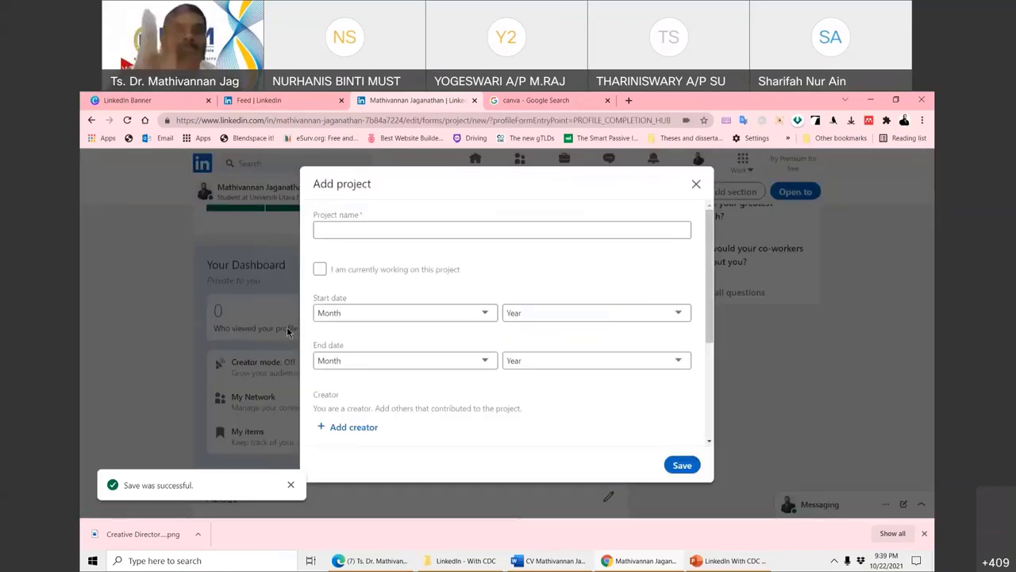
- Enter 'Projek Cendawan' as the project name and check the Associated with and Project URL fields
{"action": "left_click", "coordinate": [350, 229]}
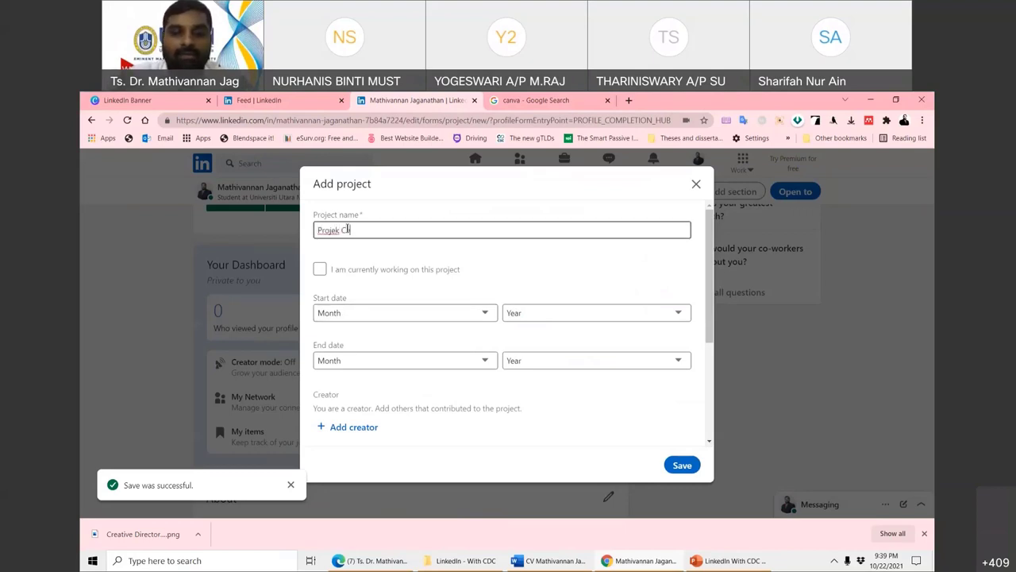
{"action": "type", "text": "Projek Cendawan Langkawi"}
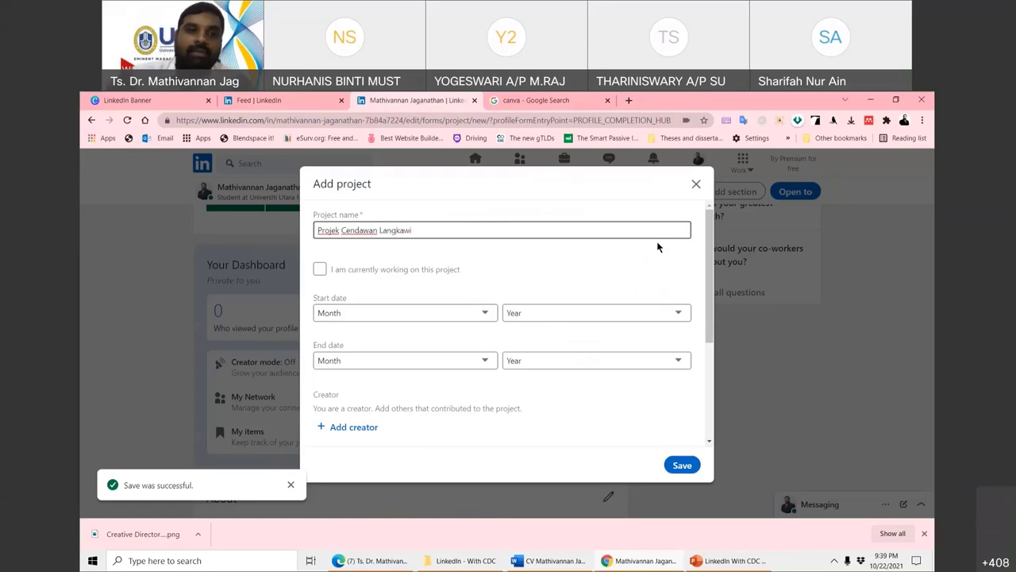
{"action": "scroll", "coordinate": [526, 375], "scroll_direction": "down", "scroll_amount": 2}
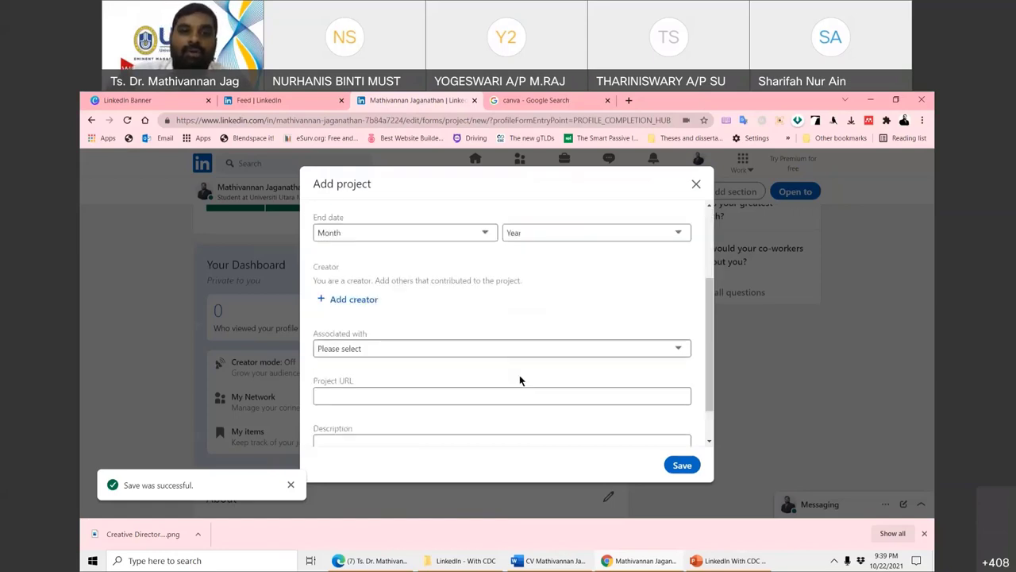
{"action": "left_click", "coordinate": [395, 309]}
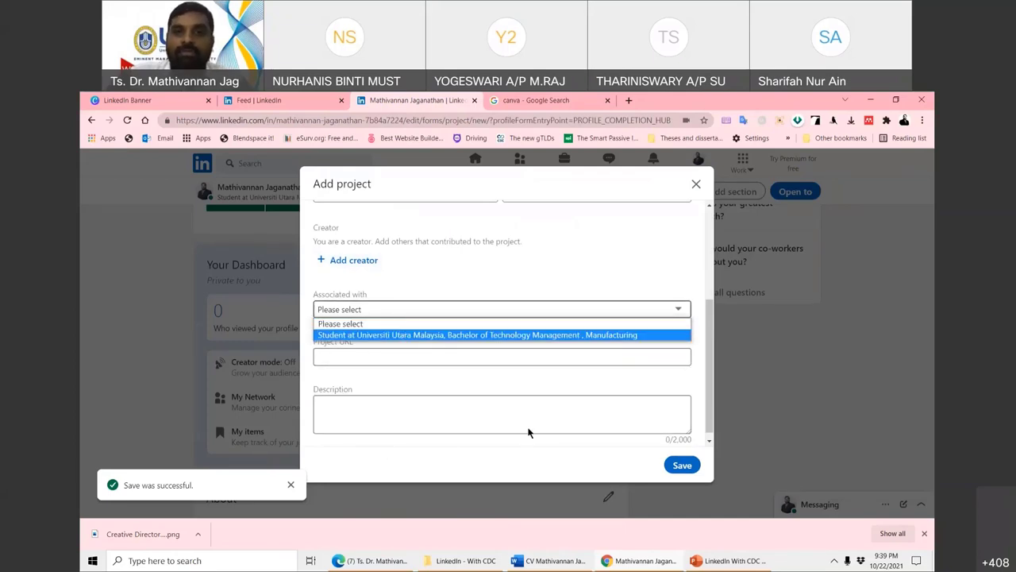
{"action": "scroll", "coordinate": [487, 408], "scroll_direction": "down", "scroll_amount": 1}
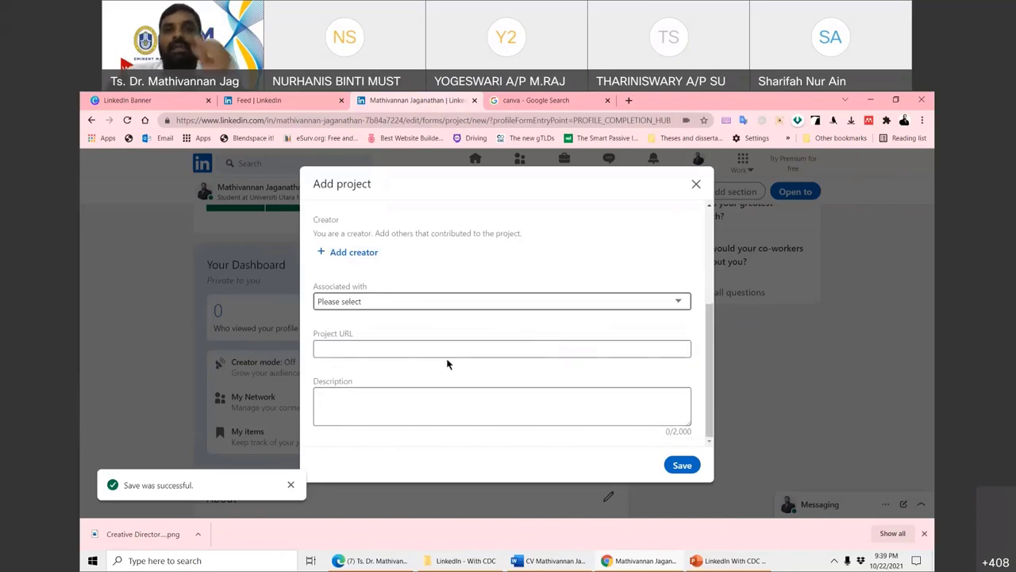
{"action": "left_click", "coordinate": [333, 351]}
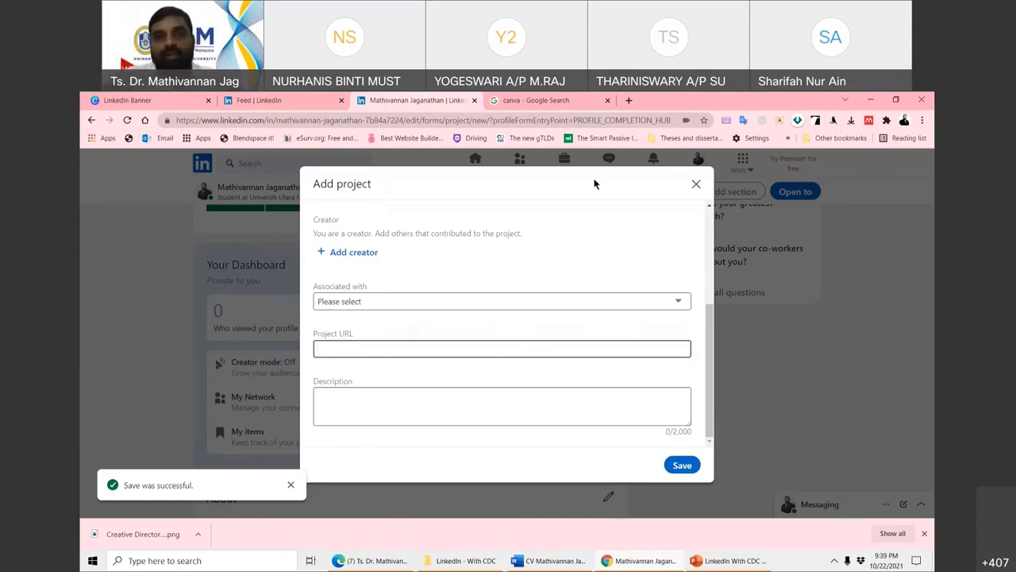
- Close the Add project form and discard the unsaved project entry
{"action": "left_click", "coordinate": [695, 186]}
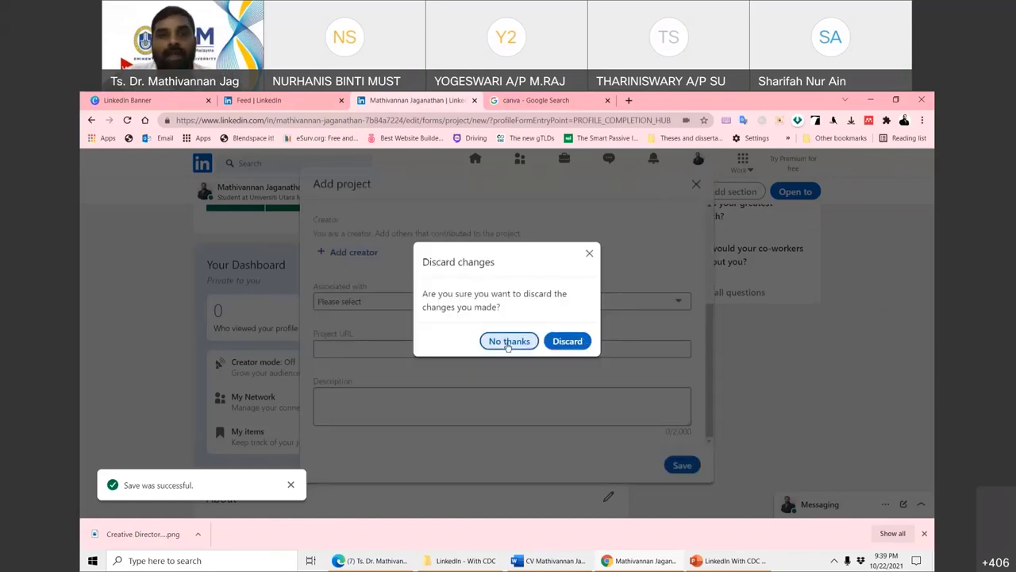
{"action": "left_click", "coordinate": [514, 341]}
{"action": "left_click", "coordinate": [698, 186]}
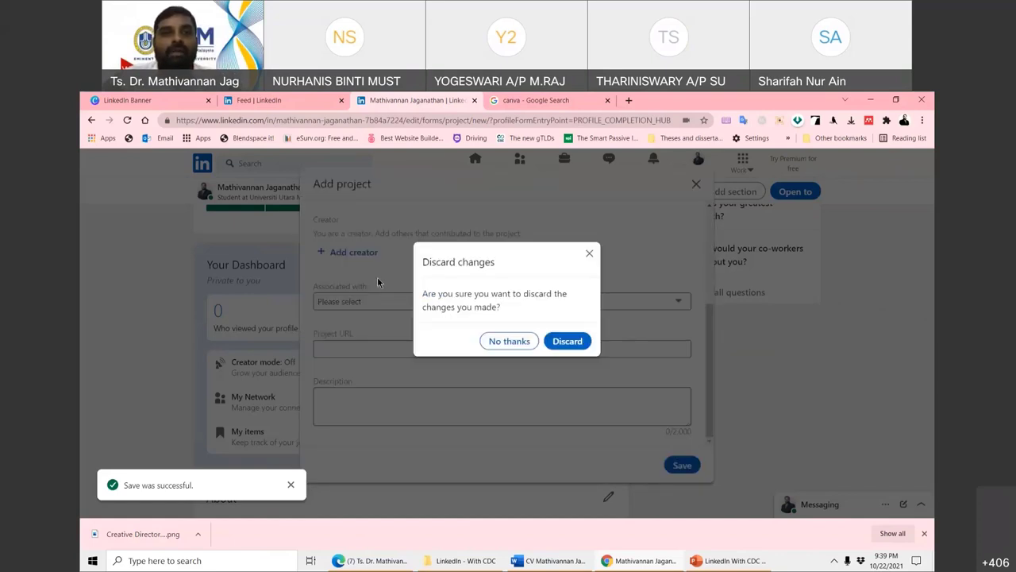
{"action": "left_click", "coordinate": [516, 342]}
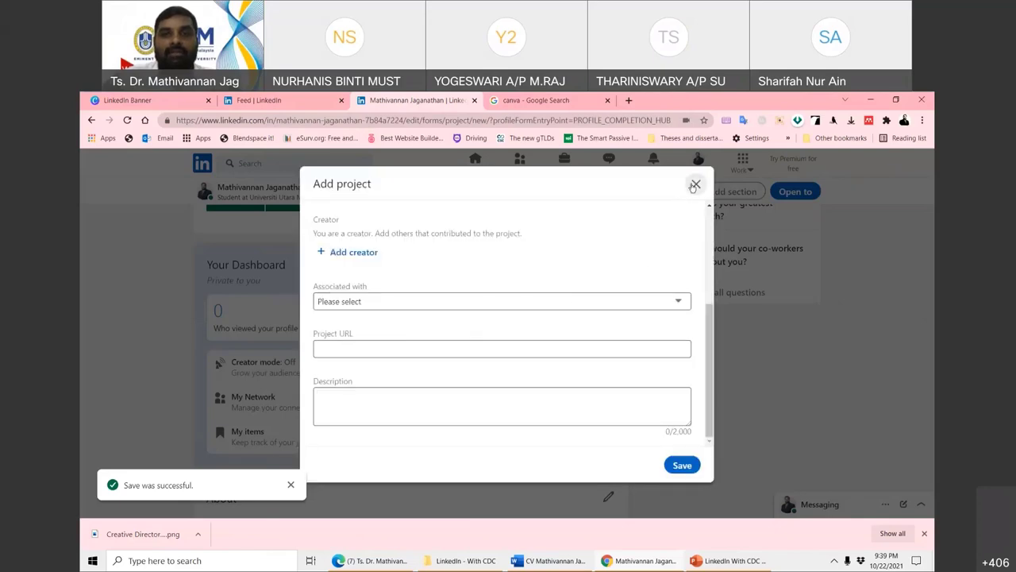
{"action": "left_click", "coordinate": [696, 184]}
{"action": "left_click", "coordinate": [568, 341]}
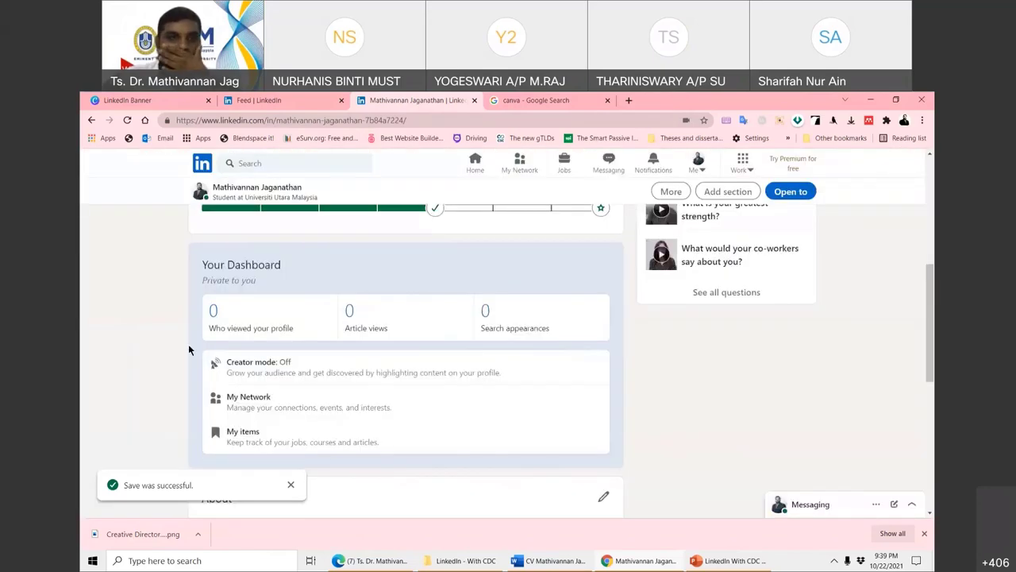
{"action": "scroll", "coordinate": [207, 346], "scroll_direction": "up", "scroll_amount": 3}
- Browse the Add section list through Accomplishments until Additional information shows Request a recommendation
{"action": "left_click", "coordinate": [308, 304]}
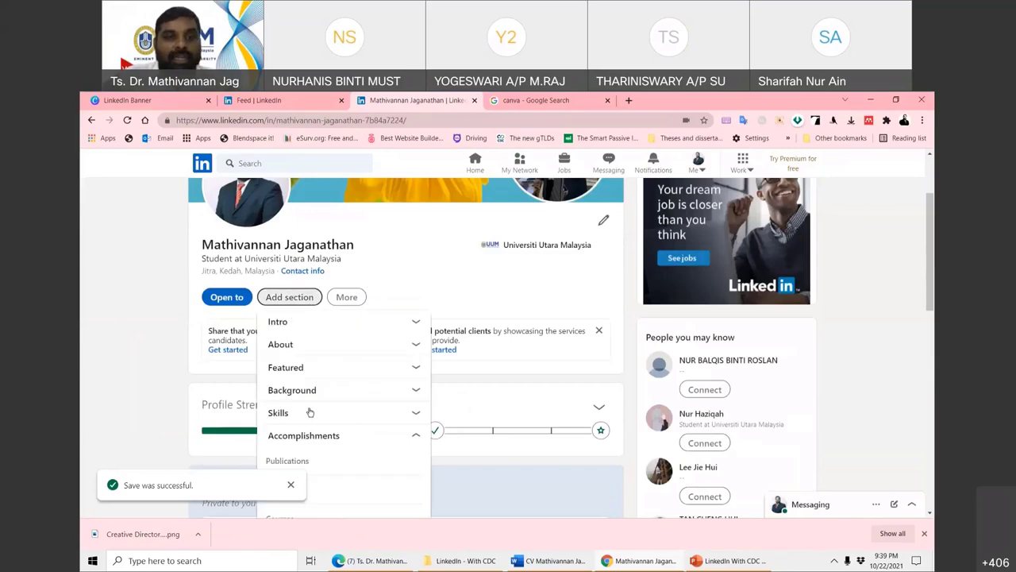
{"action": "scroll", "coordinate": [313, 397], "scroll_direction": "down", "scroll_amount": 1}
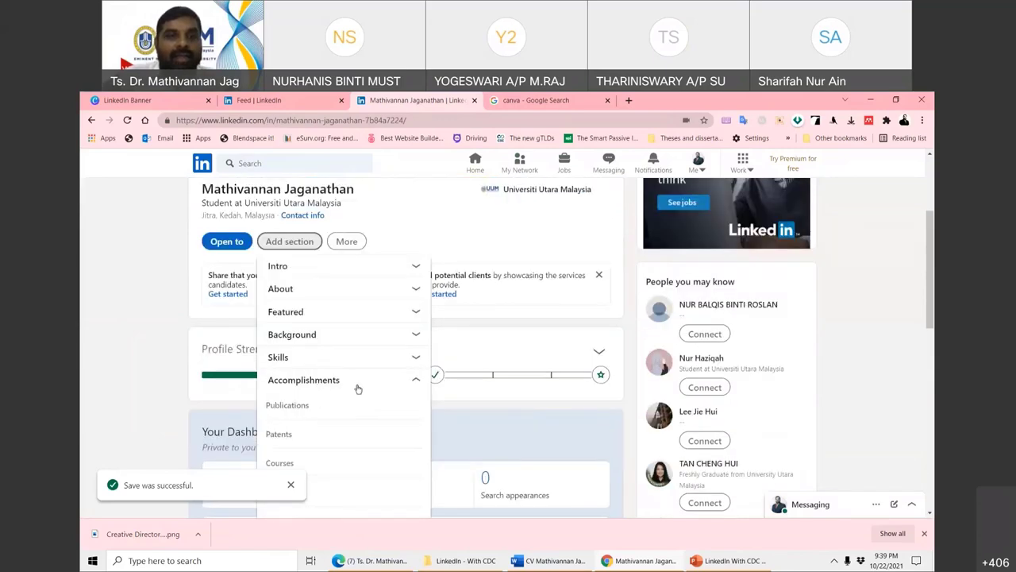
{"action": "scroll", "coordinate": [302, 402], "scroll_direction": "down", "scroll_amount": 2}
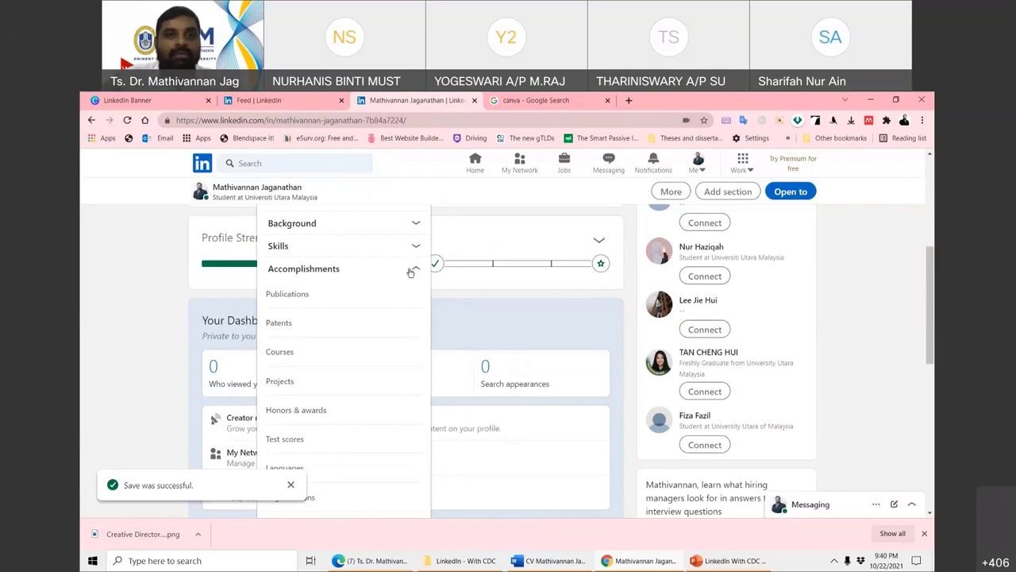
{"action": "left_click", "coordinate": [123, 306]}
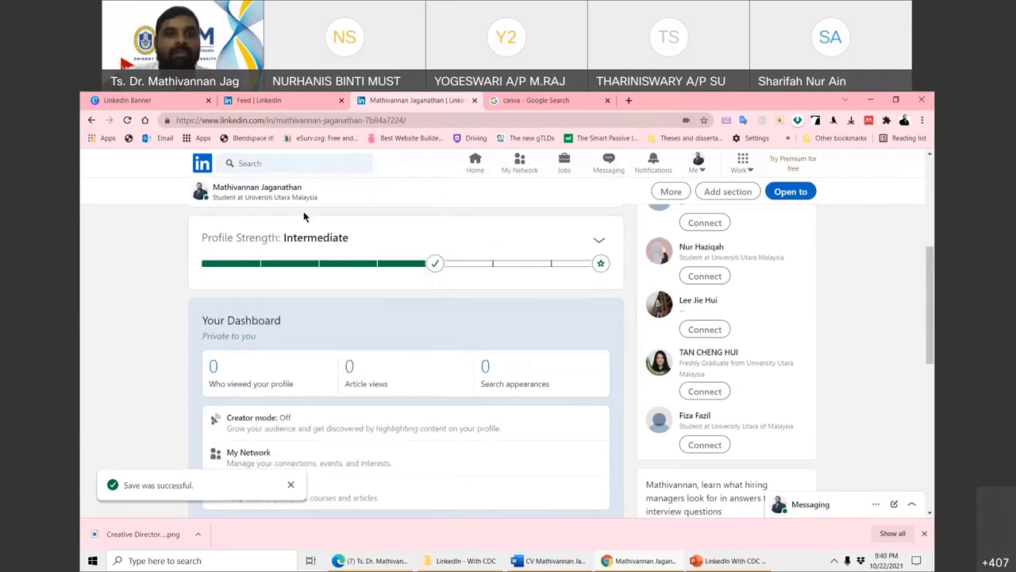
{"action": "scroll", "coordinate": [286, 302], "scroll_direction": "up", "scroll_amount": 3}
{"action": "left_click", "coordinate": [288, 299]}
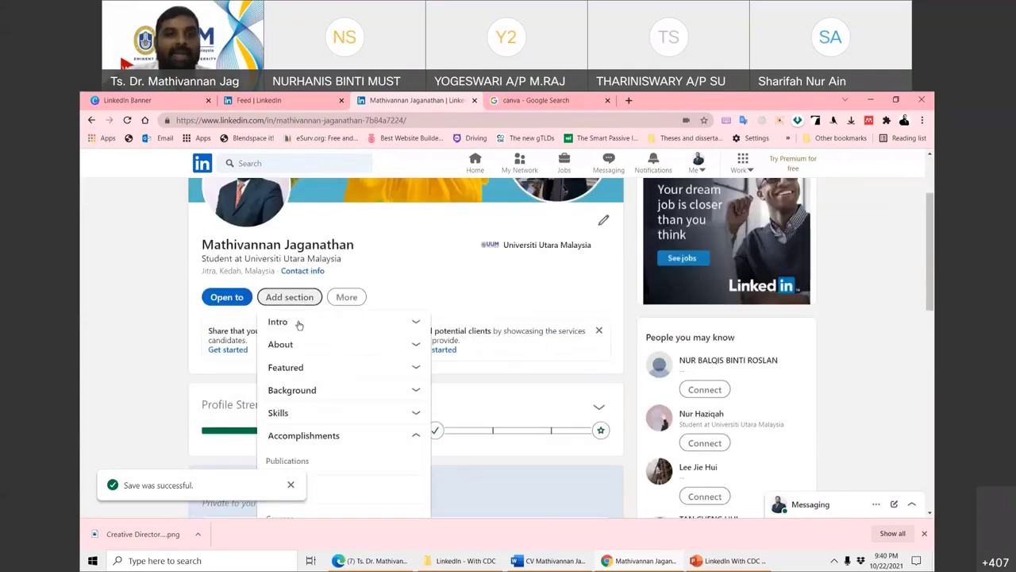
{"action": "scroll", "coordinate": [310, 324], "scroll_direction": "down", "scroll_amount": 5}
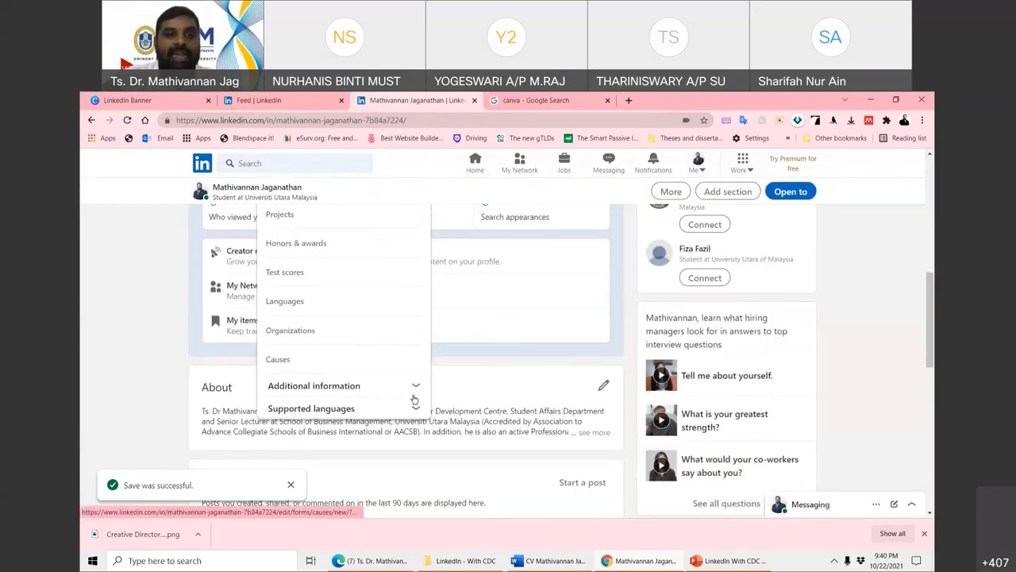
{"action": "key", "text": "Escape"}
{"action": "scroll", "coordinate": [345, 363], "scroll_direction": "up", "scroll_amount": 2}
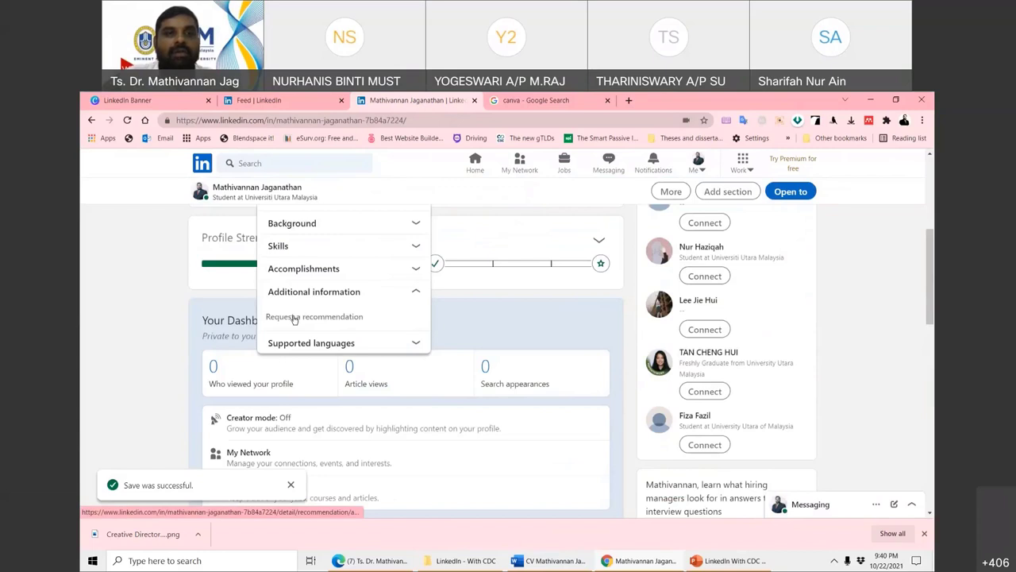
- Start a recommendation request, enter a name, then cancel it unsent
{"action": "left_click", "coordinate": [390, 320]}
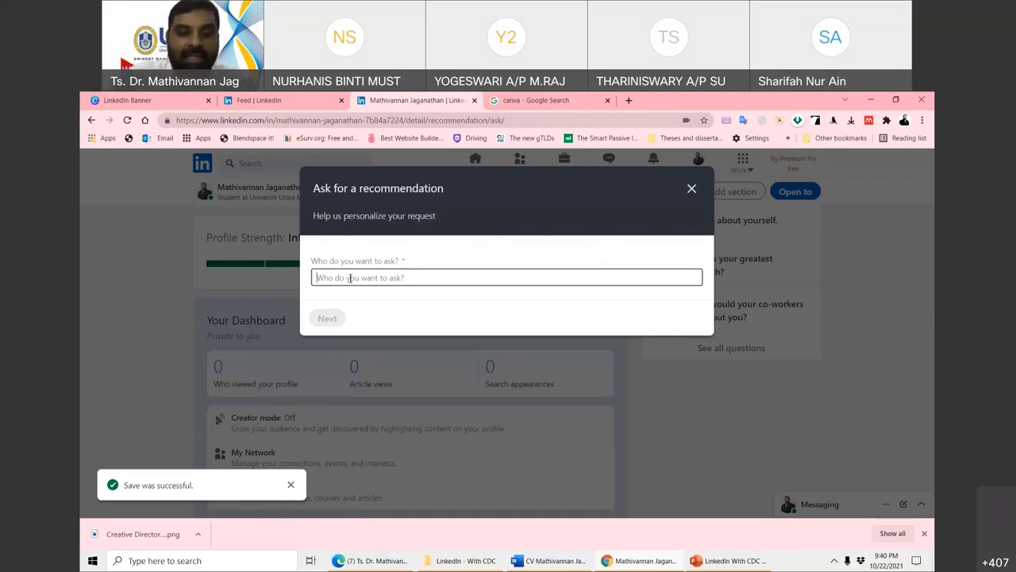
{"action": "type", "text": "Hobb"}
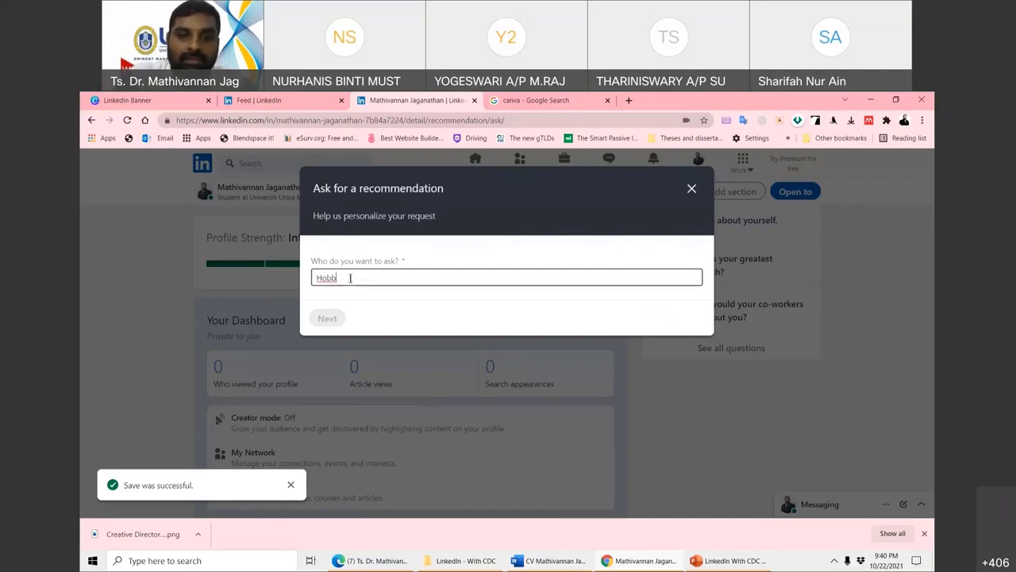
{"action": "type", "text": "y"}
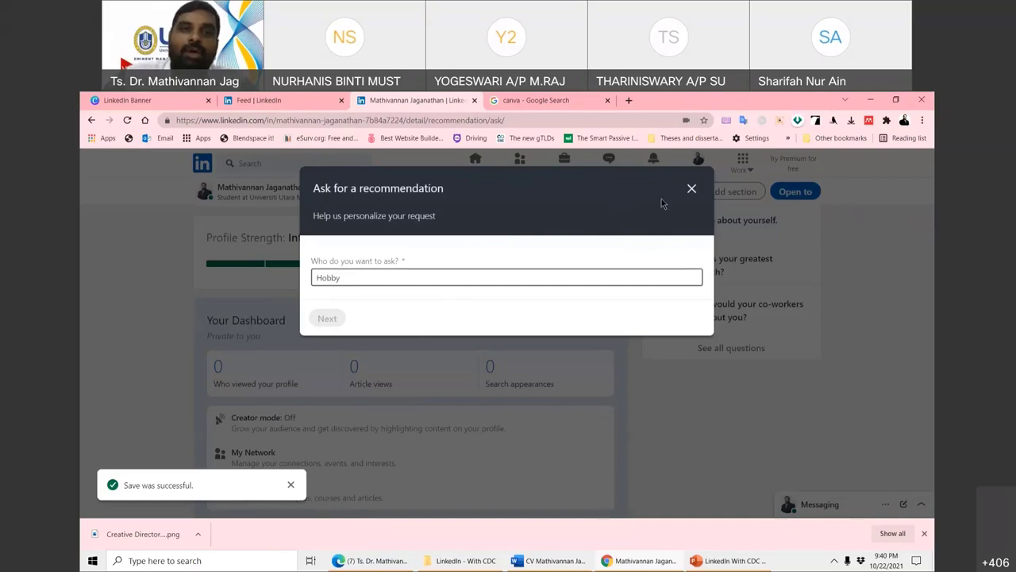
{"action": "left_click", "coordinate": [691, 188]}
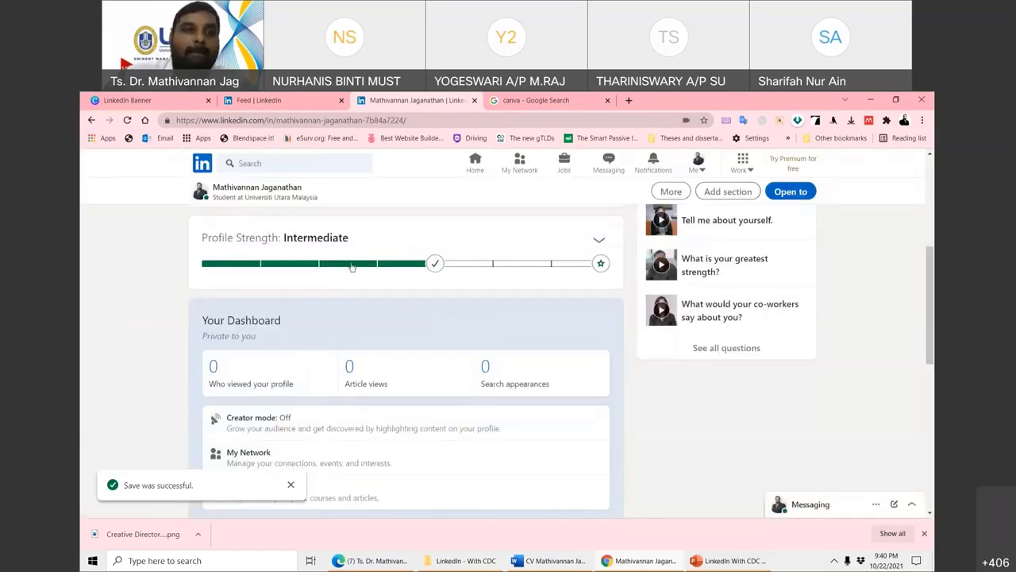
- Reopen Add section, expand Supported languages, then close the list
{"action": "scroll", "coordinate": [351, 268], "scroll_direction": "up", "scroll_amount": 2}
{"action": "left_click", "coordinate": [318, 241]}
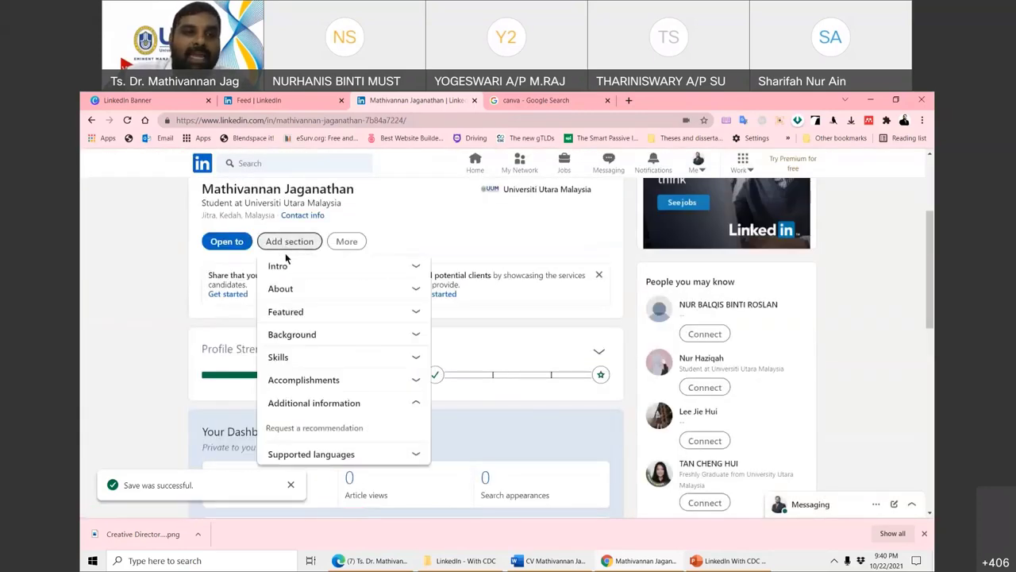
{"action": "left_click", "coordinate": [322, 456]}
{"action": "left_click", "coordinate": [164, 332]}
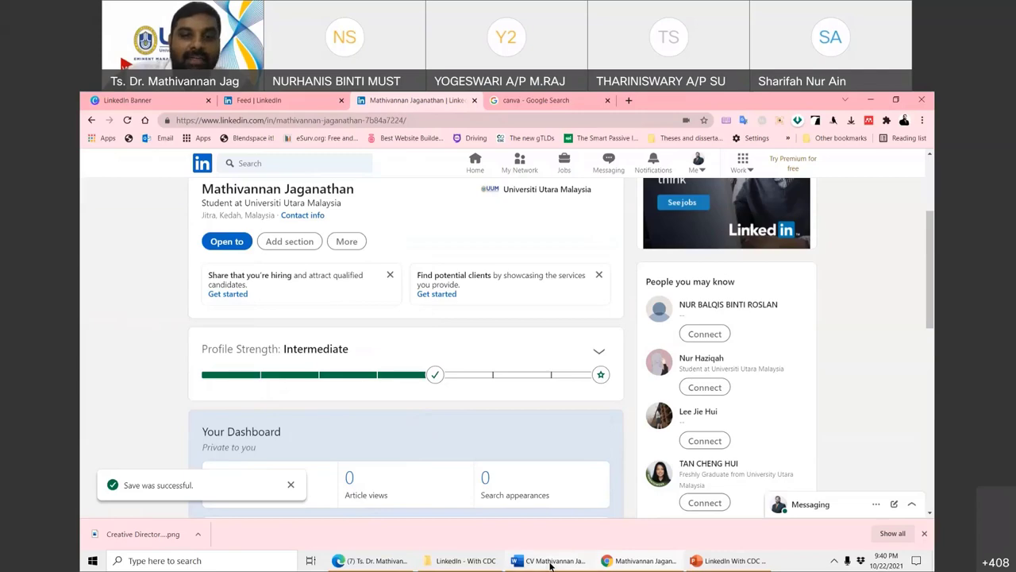
- Switch to the Edge window with the lecturer's profile, close the Add a post dialog, and scroll down
{"action": "left_click", "coordinate": [378, 561]}
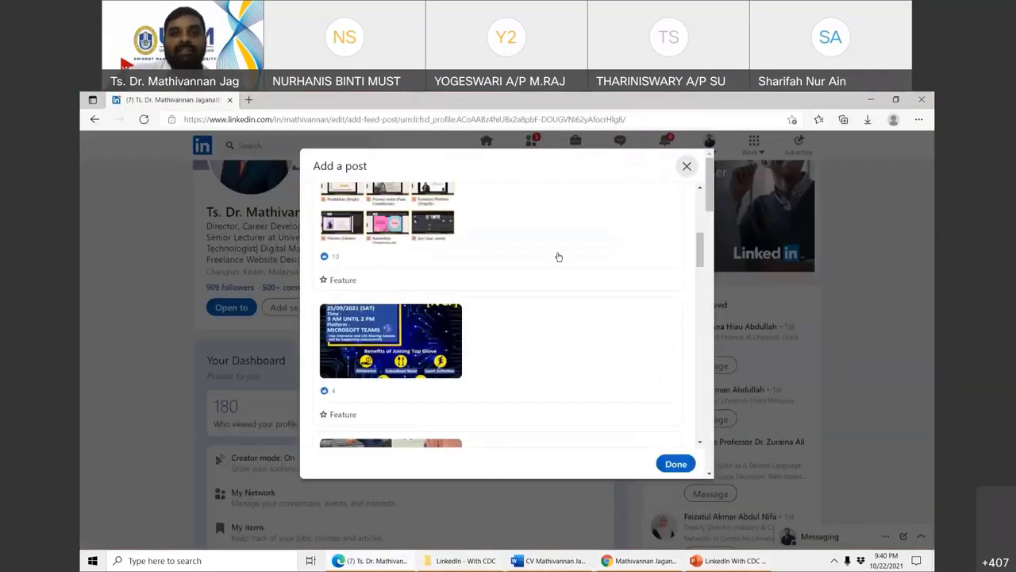
{"action": "key", "text": "Escape"}
{"action": "scroll", "coordinate": [400, 386], "scroll_direction": "down", "scroll_amount": 1}
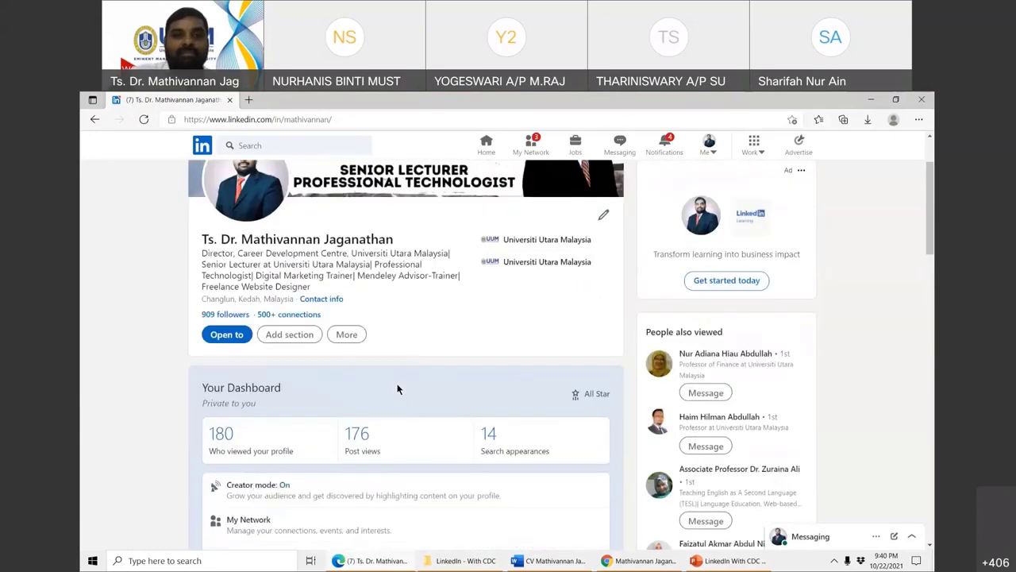
{"action": "scroll", "coordinate": [397, 388], "scroll_direction": "down", "scroll_amount": 2}
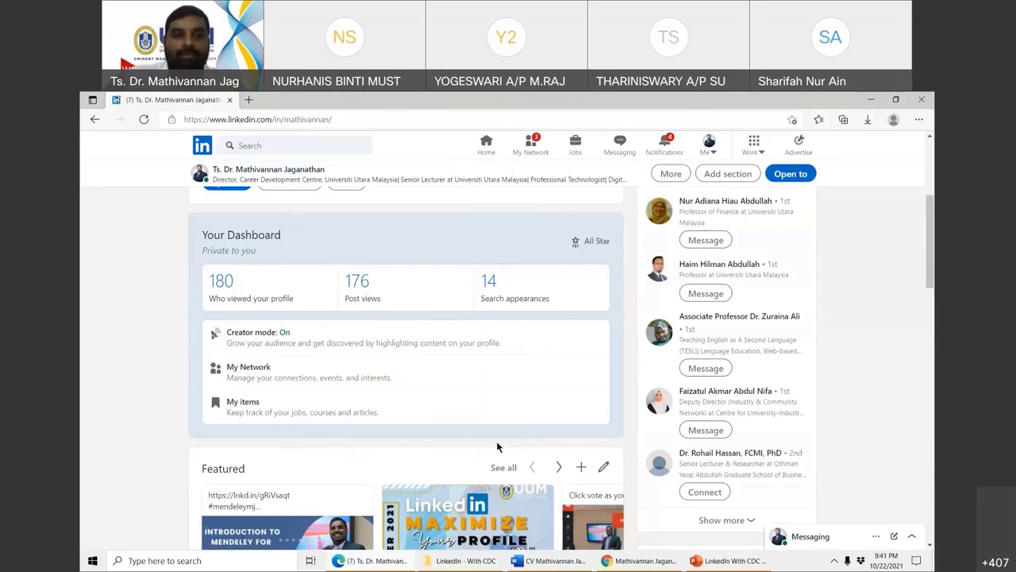
{"action": "scroll", "coordinate": [498, 445], "scroll_direction": "down", "scroll_amount": 2}
{"action": "scroll", "coordinate": [499, 447], "scroll_direction": "down", "scroll_amount": 1}
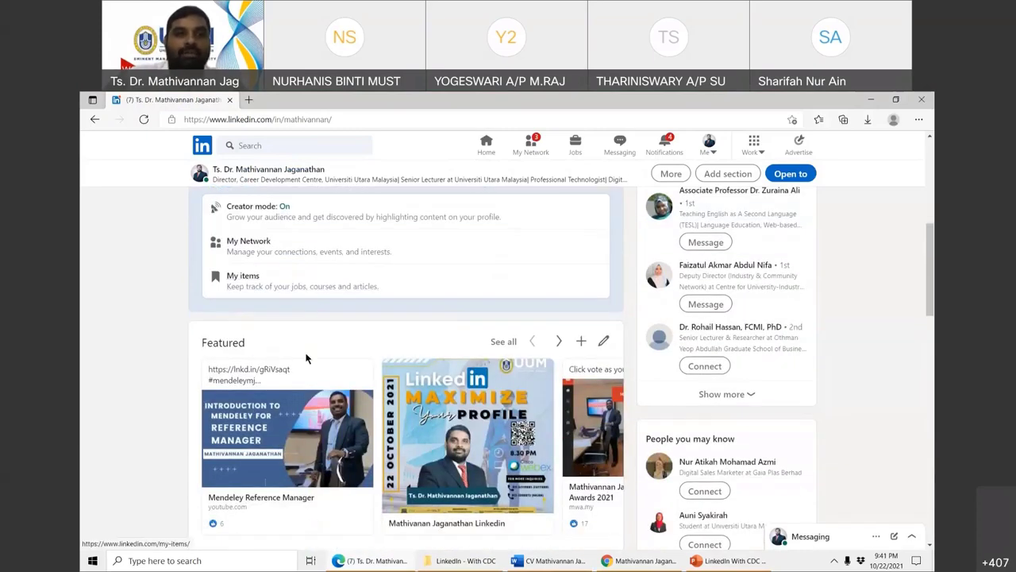
{"action": "scroll", "coordinate": [324, 339], "scroll_direction": "down", "scroll_amount": 10}
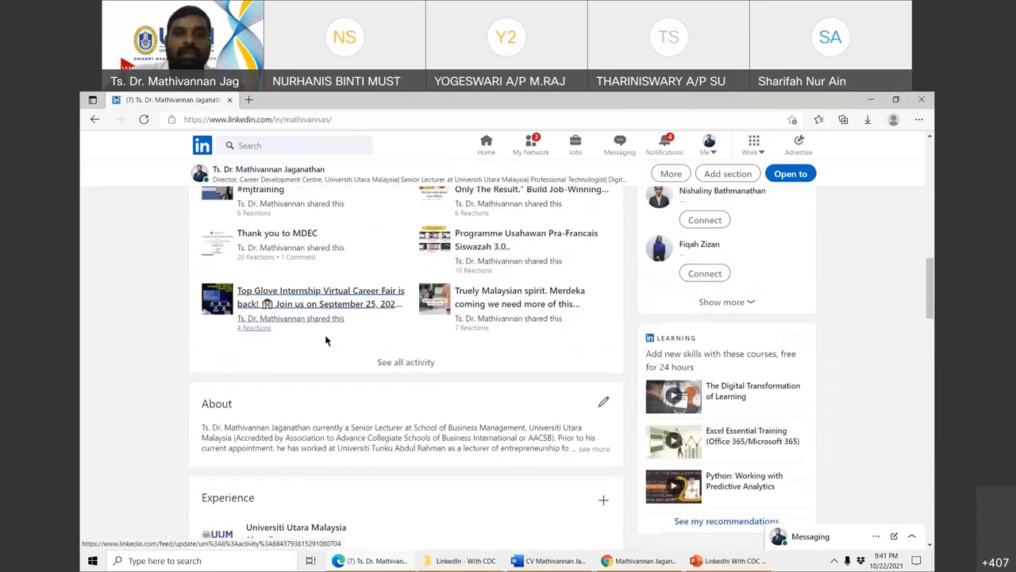
{"action": "scroll", "coordinate": [324, 335], "scroll_direction": "down", "scroll_amount": 10}
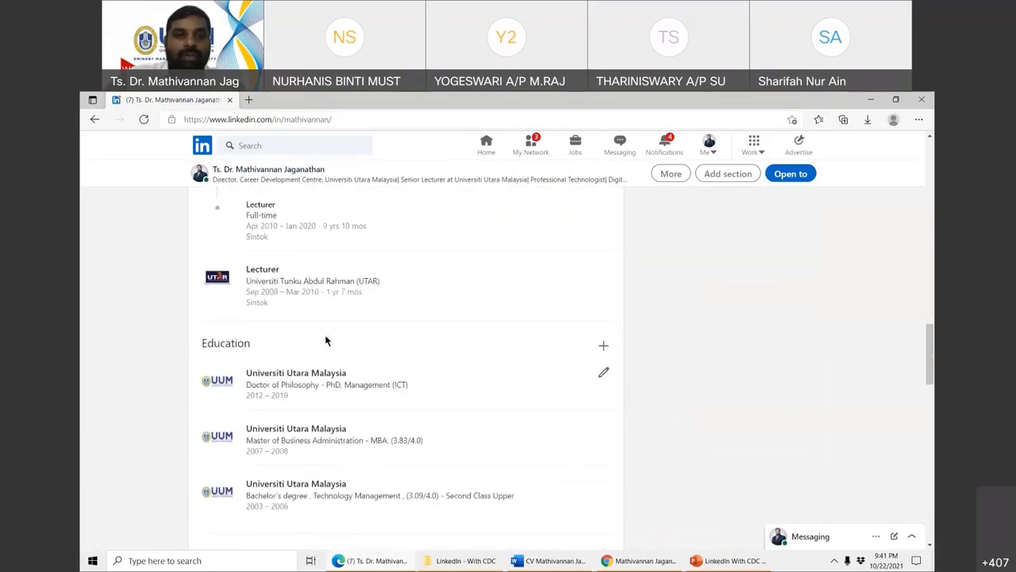
{"action": "scroll", "coordinate": [325, 340], "scroll_direction": "down", "scroll_amount": 12}
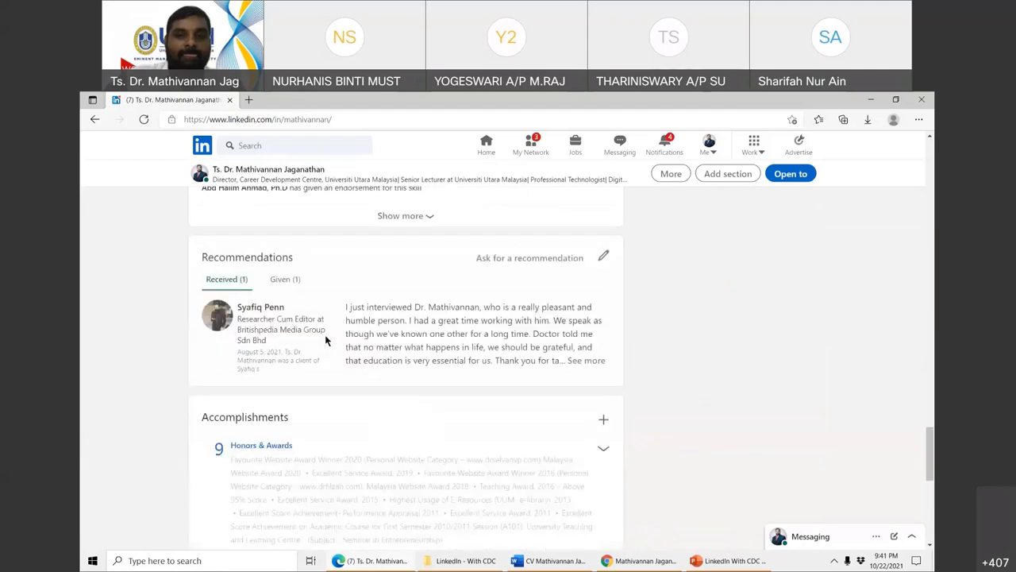
{"action": "scroll", "coordinate": [325, 339], "scroll_direction": "down", "scroll_amount": 2}
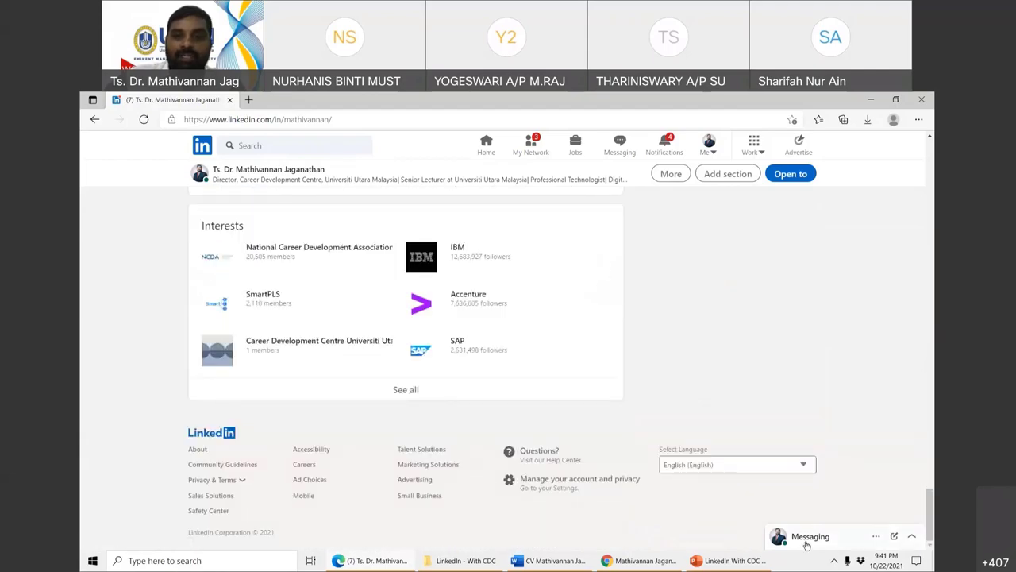
{"action": "left_click", "coordinate": [807, 538]}
{"action": "left_click", "coordinate": [806, 545]}
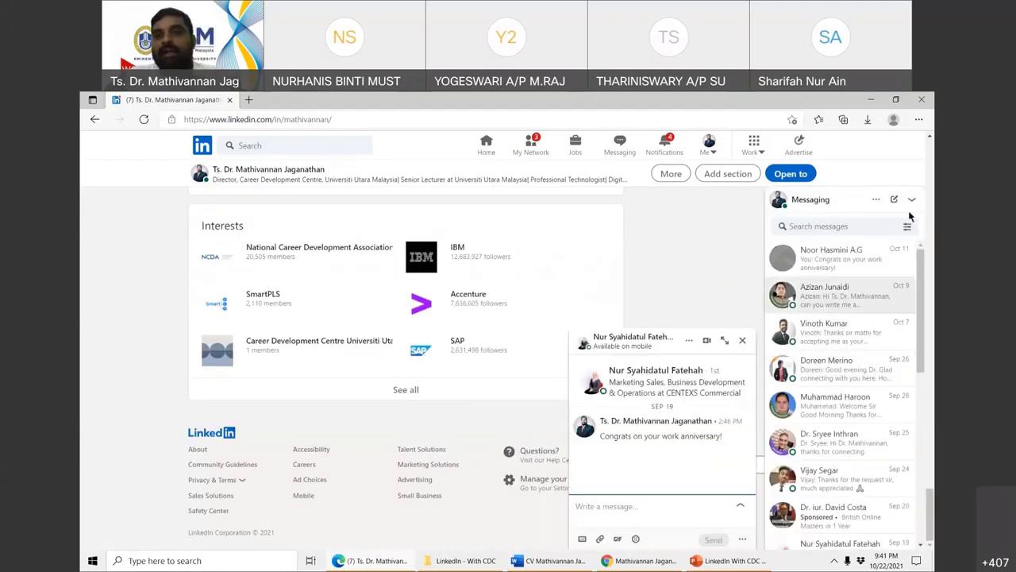
{"action": "left_click", "coordinate": [910, 199]}
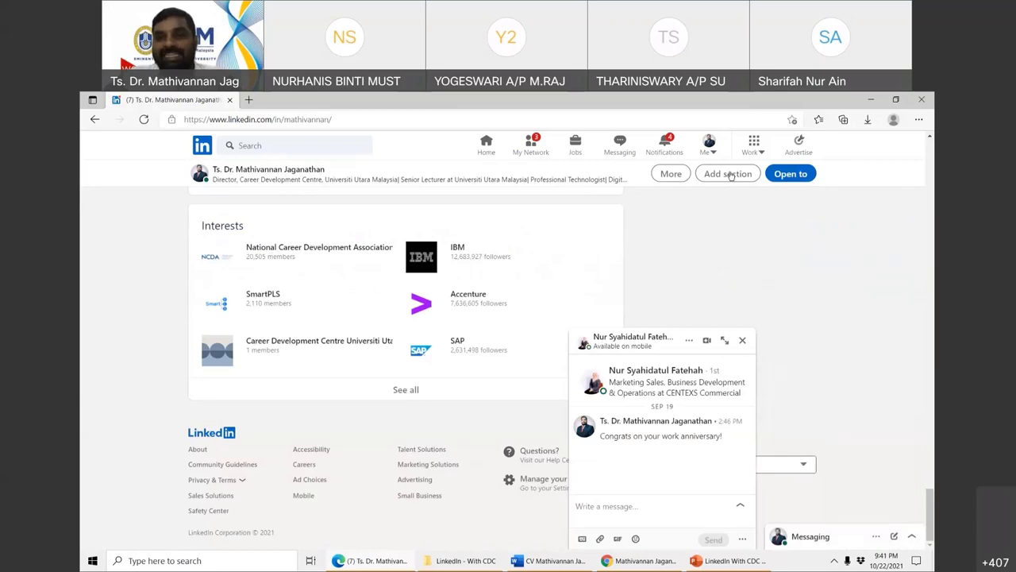
{"action": "left_click", "coordinate": [743, 339]}
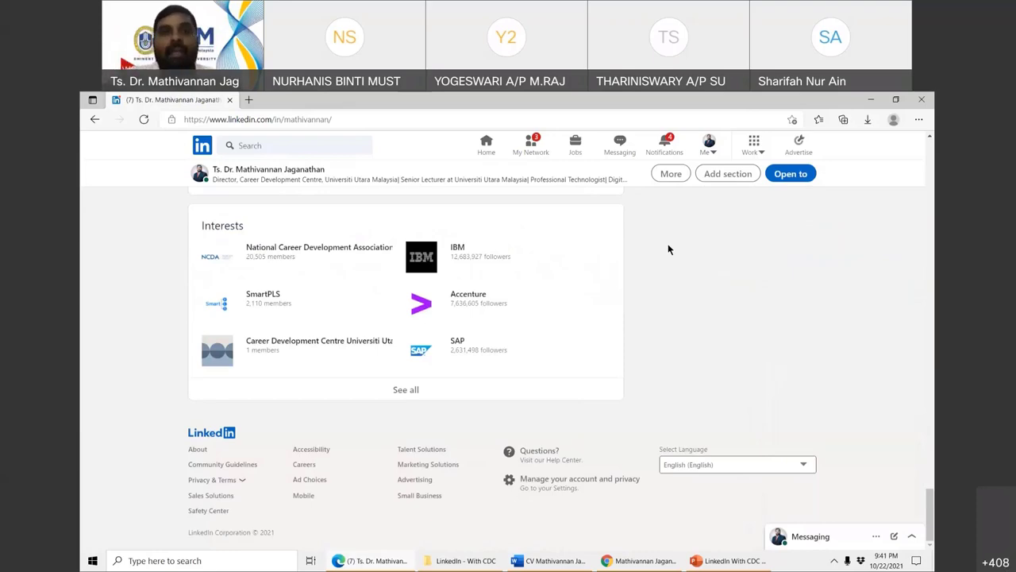
{"action": "scroll", "coordinate": [472, 312], "scroll_direction": "up", "scroll_amount": 15}
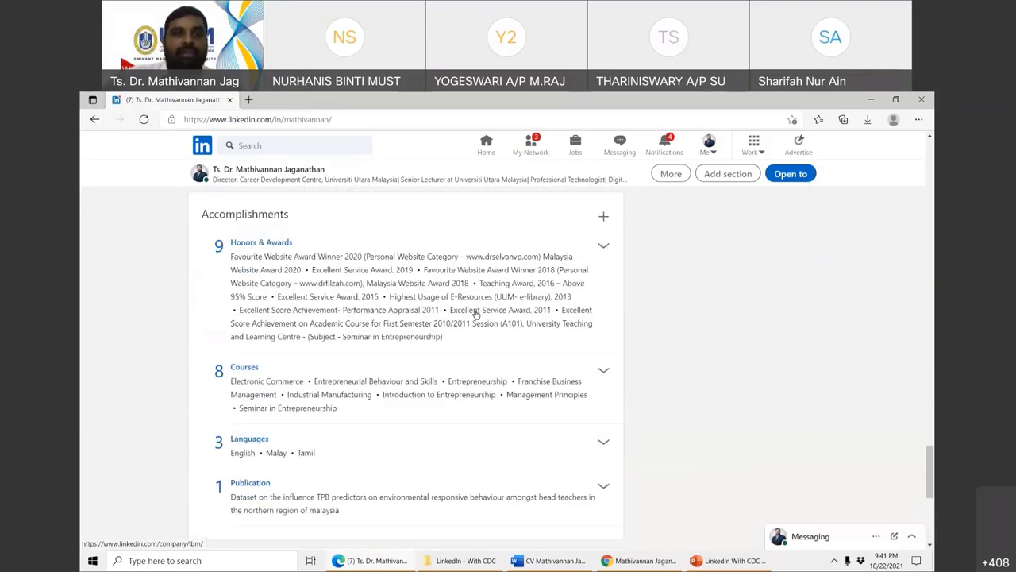
{"action": "scroll", "coordinate": [414, 349], "scroll_direction": "up", "scroll_amount": 20}
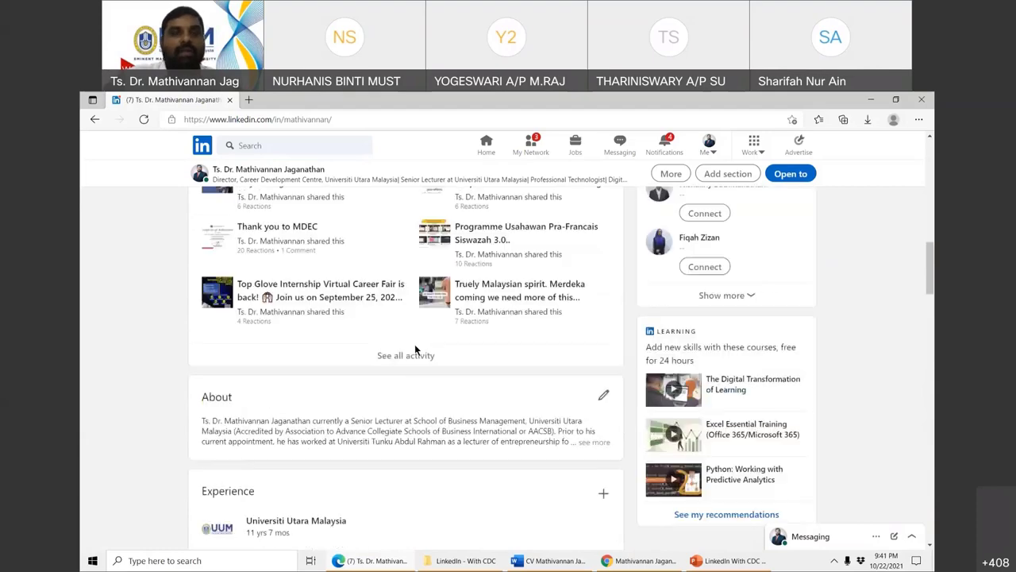
{"action": "scroll", "coordinate": [414, 349], "scroll_direction": "up", "scroll_amount": 4}
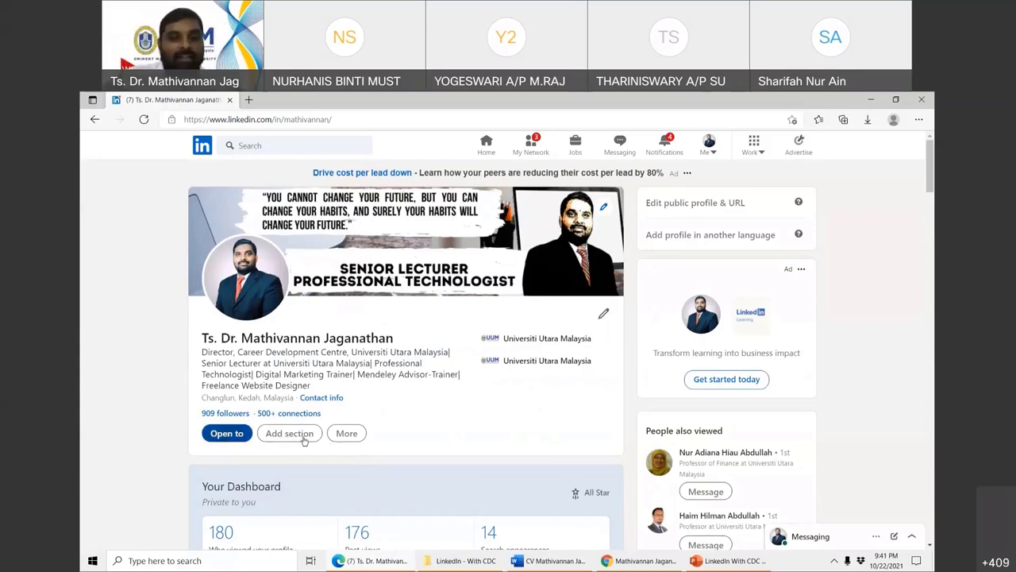
- Glance at the Add section list, then choose Open to > Finding a new job
{"action": "scroll", "coordinate": [404, 435], "scroll_direction": "down", "scroll_amount": 2}
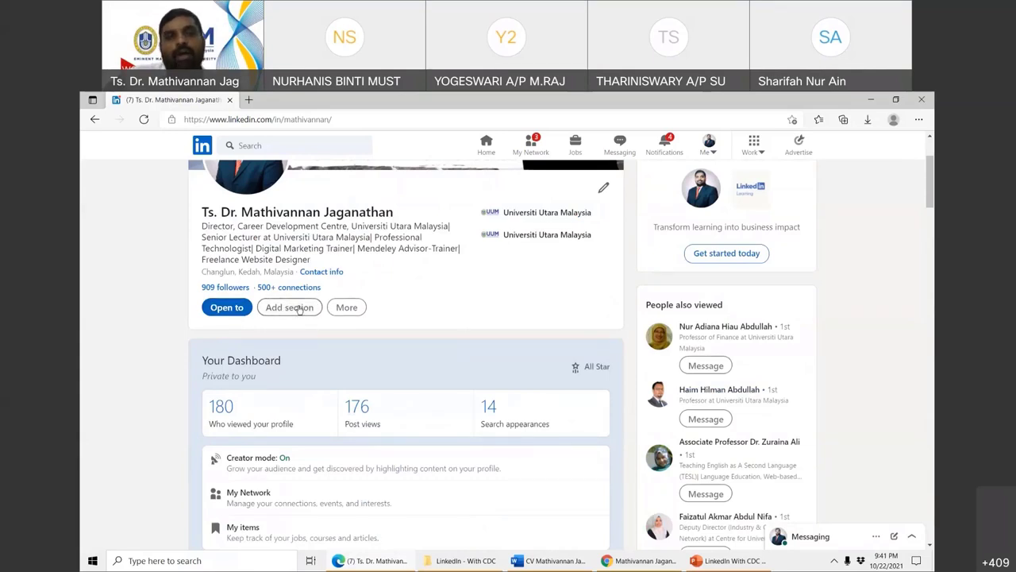
{"action": "left_click", "coordinate": [300, 308]}
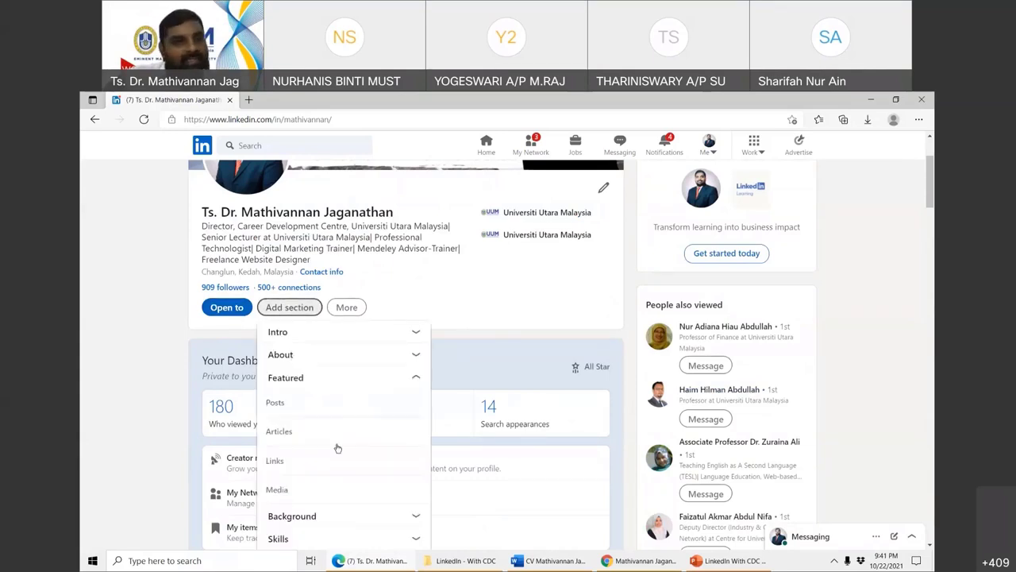
{"action": "left_click", "coordinate": [481, 304]}
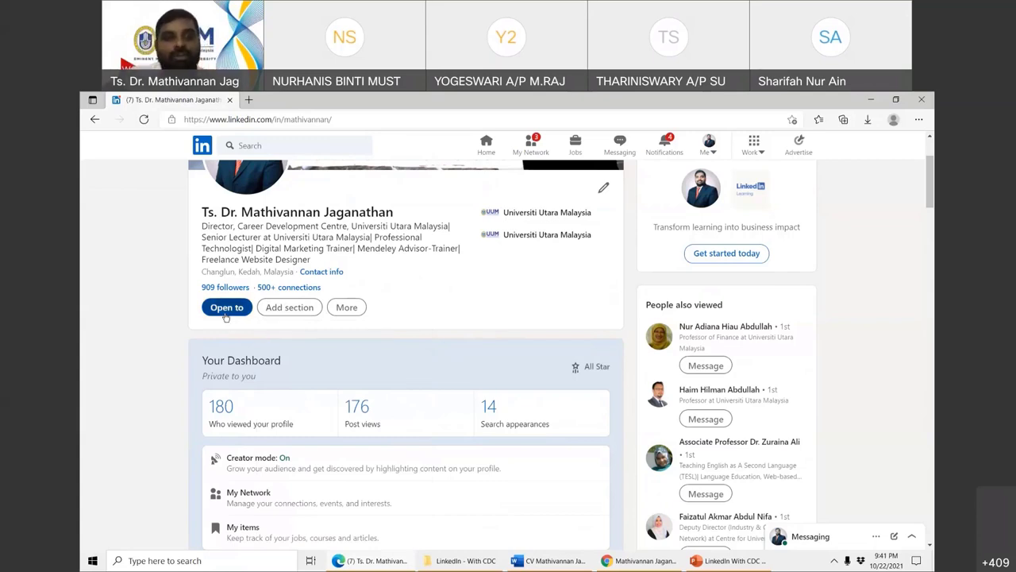
{"action": "left_click", "coordinate": [227, 315]}
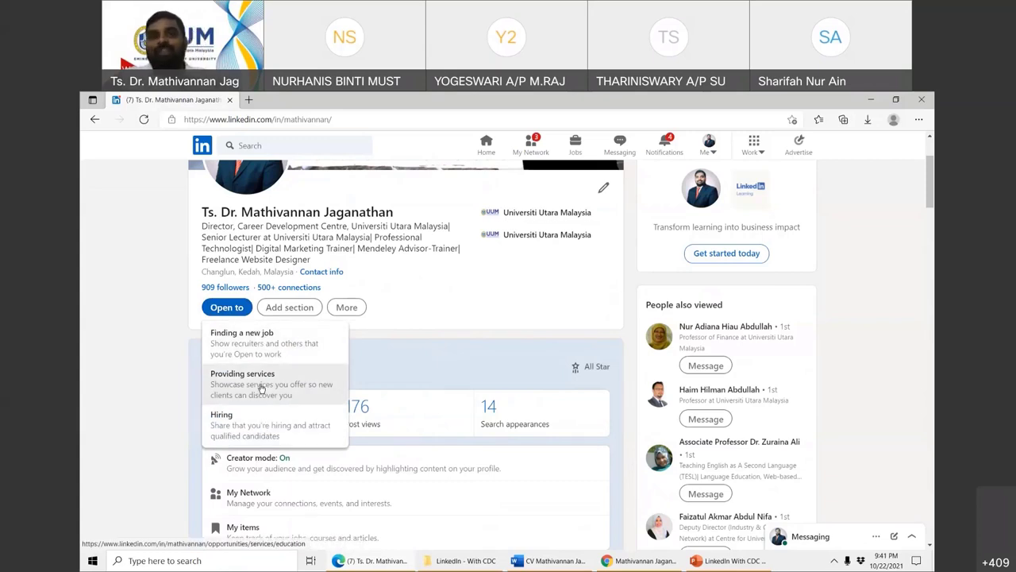
{"action": "left_click", "coordinate": [259, 348]}
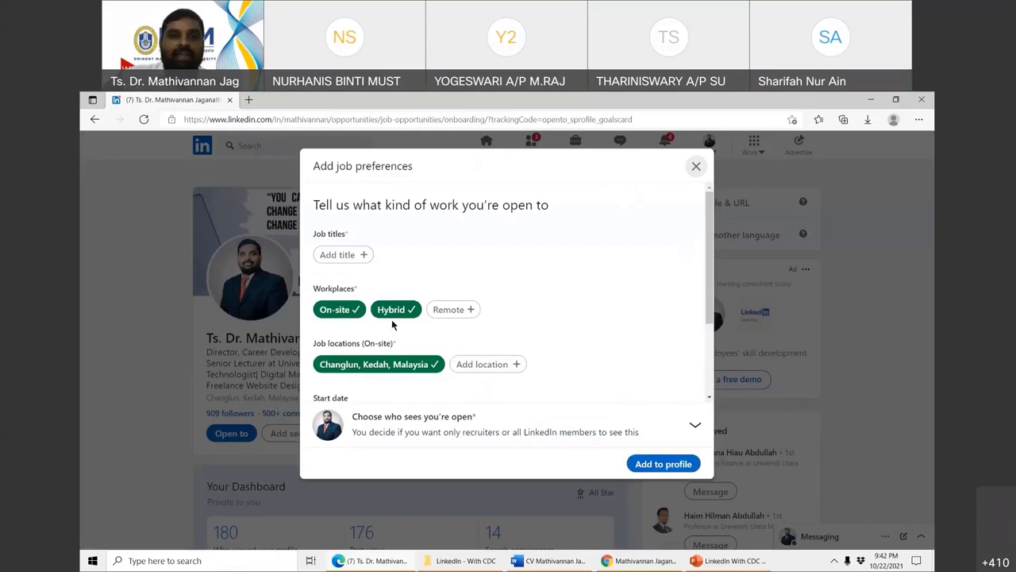
- Set the job title to Senior Lecturer, visible to All LinkedIn members, save, and decline the announcement post
{"action": "left_click", "coordinate": [658, 466]}
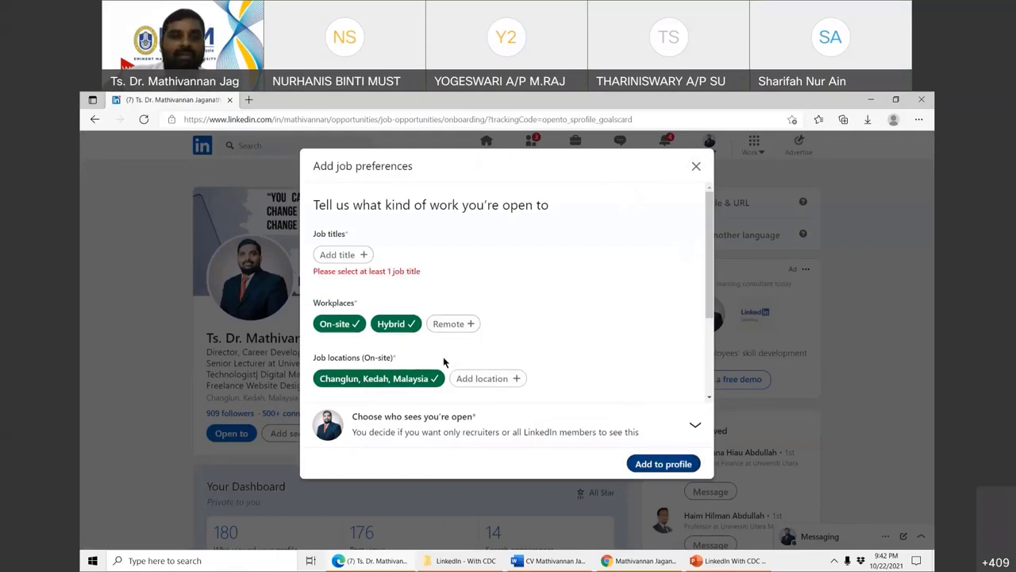
{"action": "left_click", "coordinate": [340, 254]}
{"action": "type", "text": "Lecturer"}
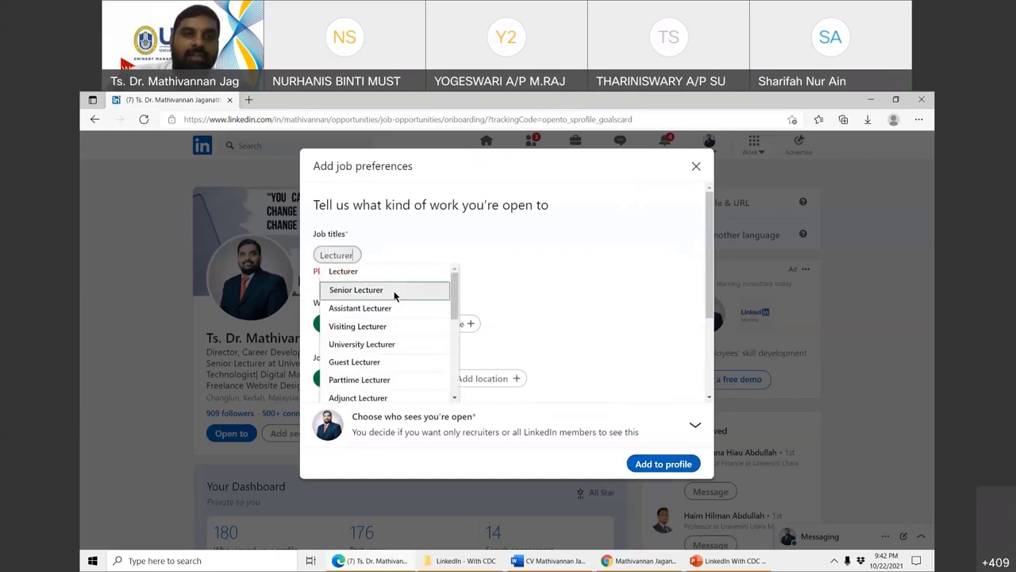
{"action": "left_click", "coordinate": [395, 291]}
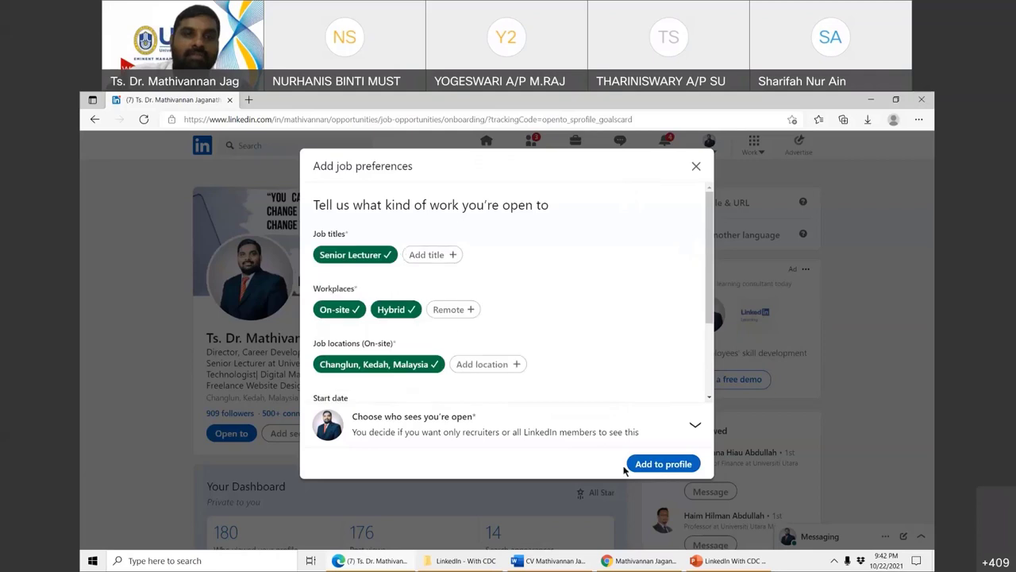
{"action": "left_click", "coordinate": [659, 427]}
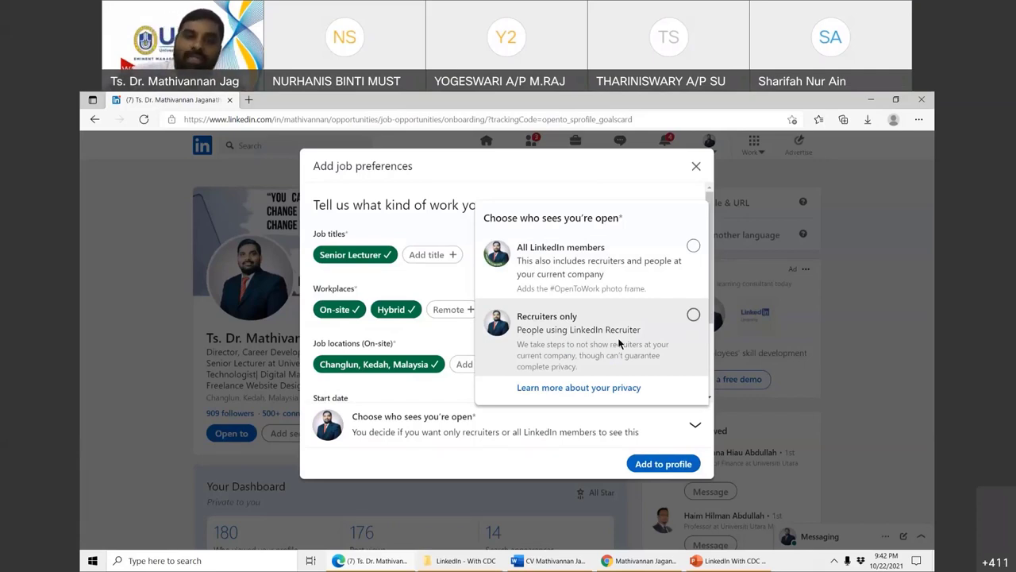
{"action": "left_click", "coordinate": [693, 247]}
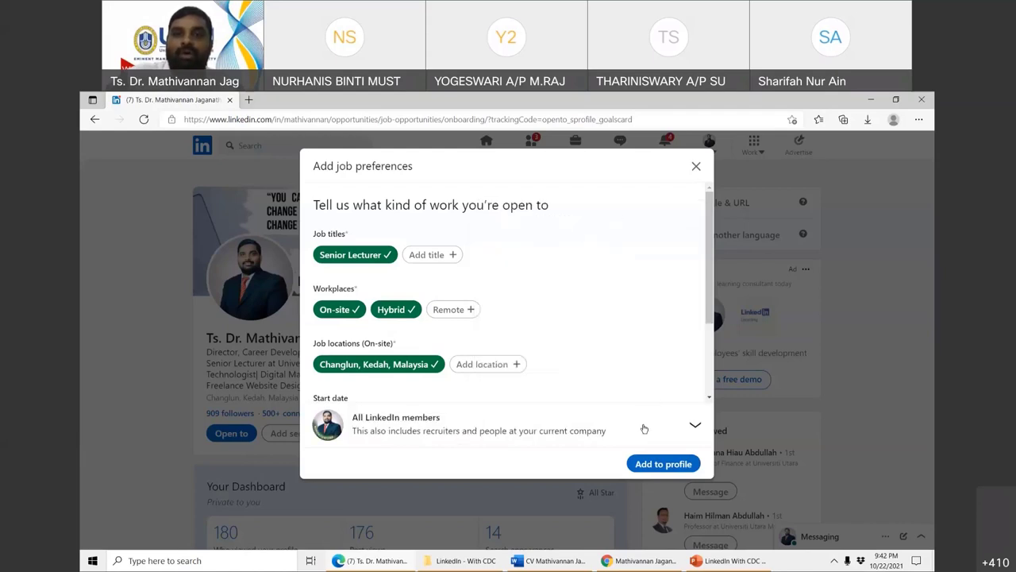
{"action": "left_click", "coordinate": [658, 463]}
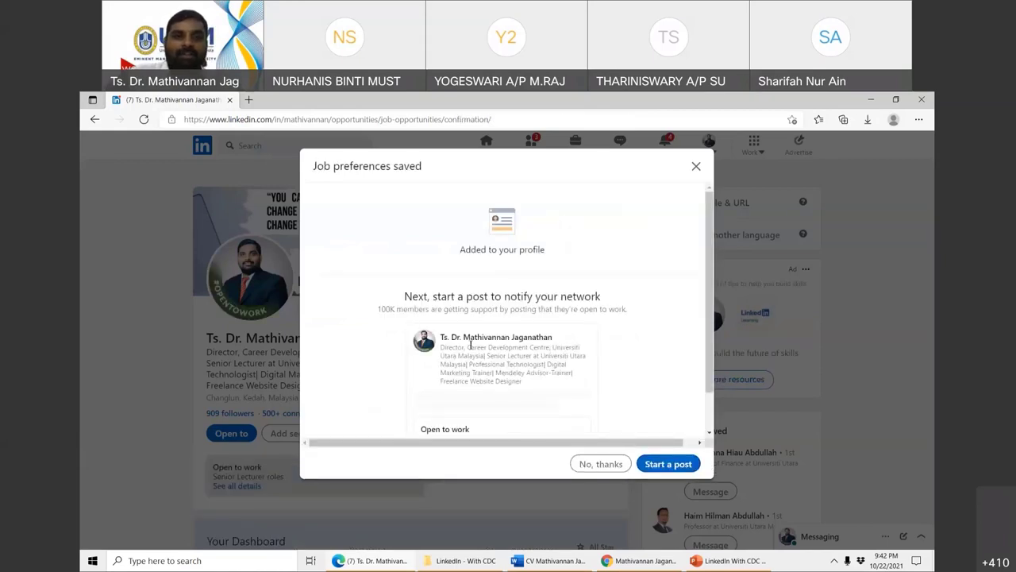
{"action": "scroll", "coordinate": [468, 333], "scroll_direction": "down", "scroll_amount": 2}
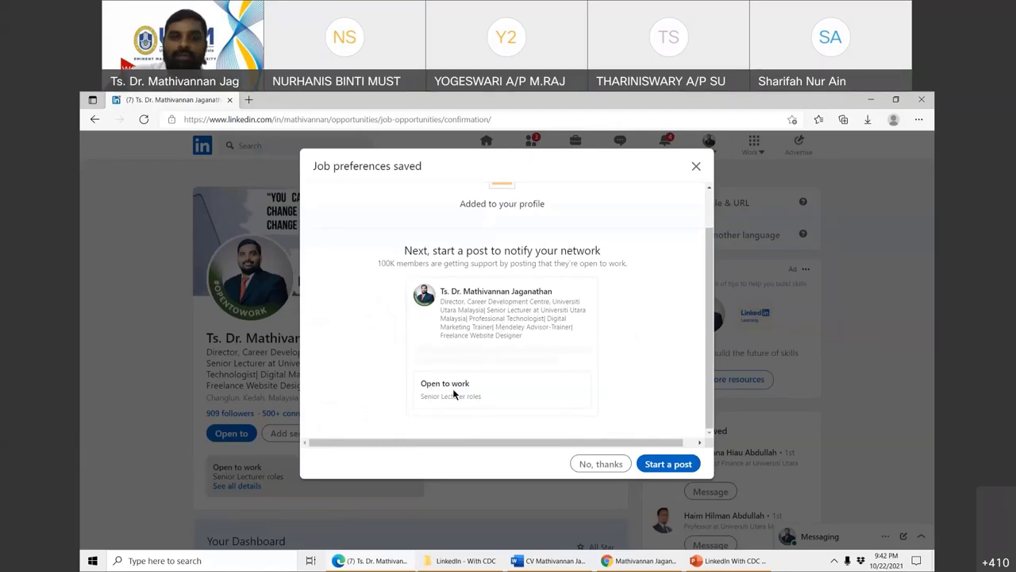
{"action": "left_click", "coordinate": [605, 467]}
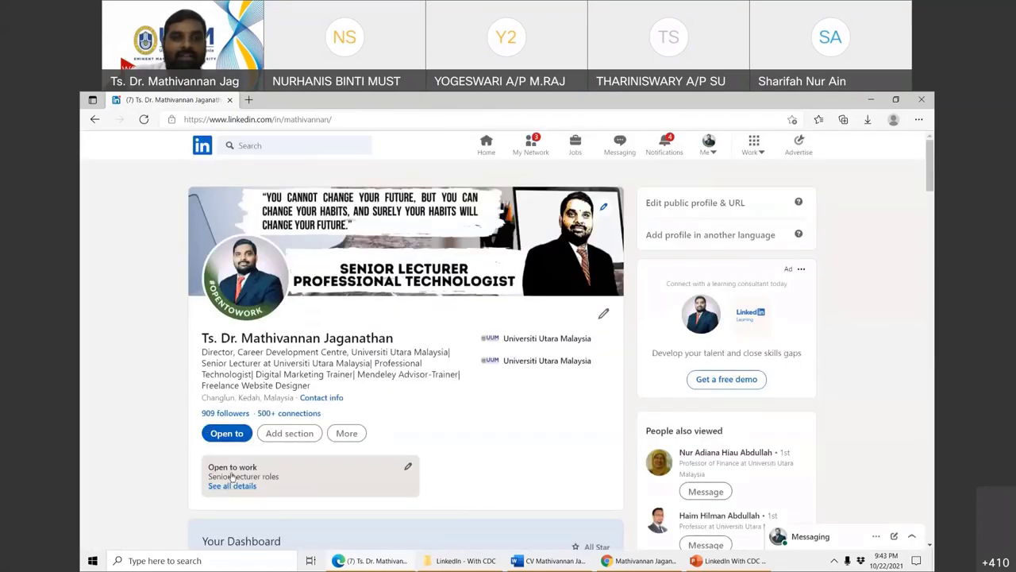
- Edit the Open to work preferences and delete them from the profile
{"action": "left_click", "coordinate": [408, 468]}
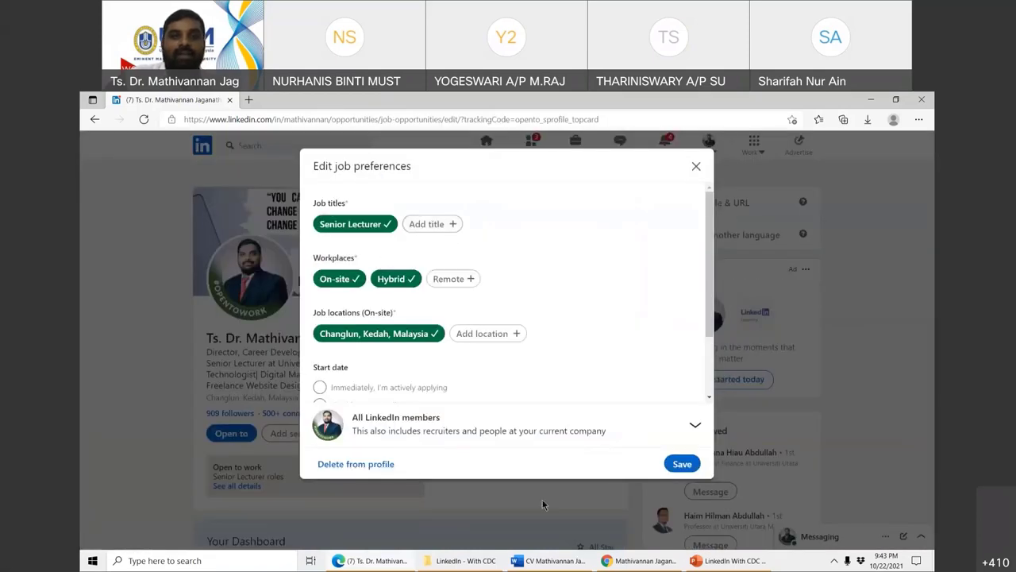
{"action": "left_click", "coordinate": [350, 467]}
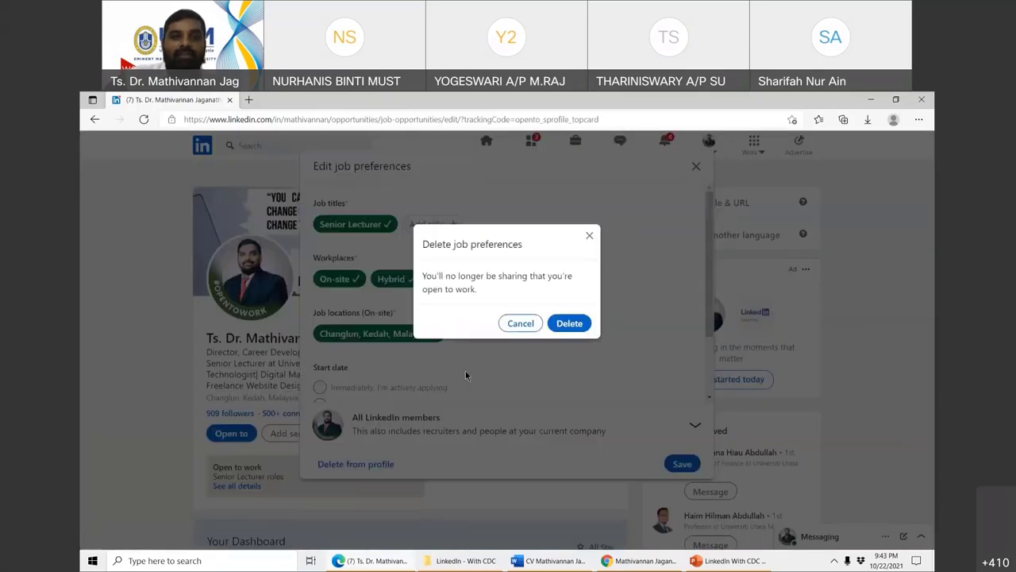
{"action": "left_click", "coordinate": [575, 324]}
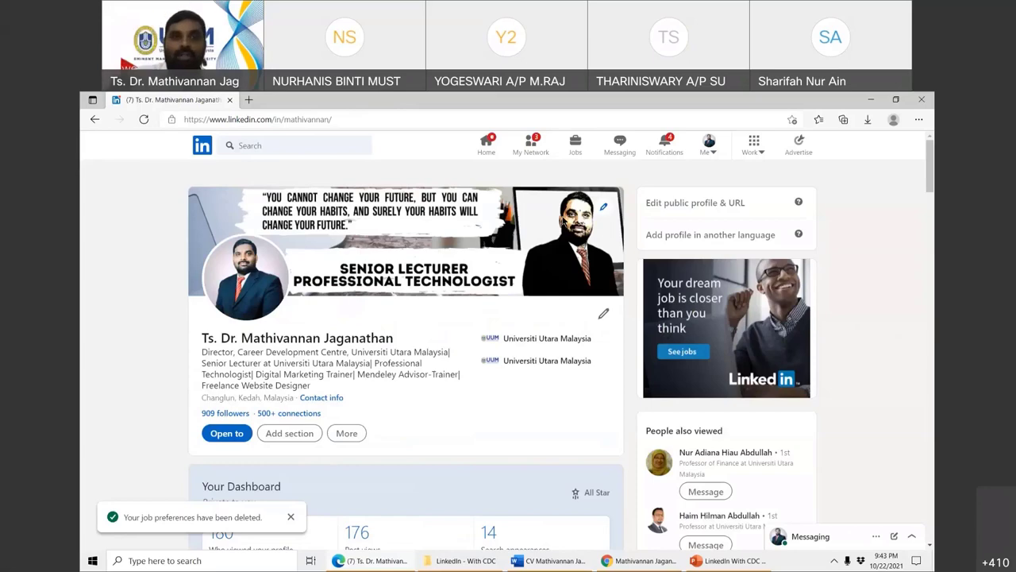
- Close the Open to options and show the More menu with Share profile, Save to PDF and Build a resume
{"action": "left_click", "coordinate": [236, 440]}
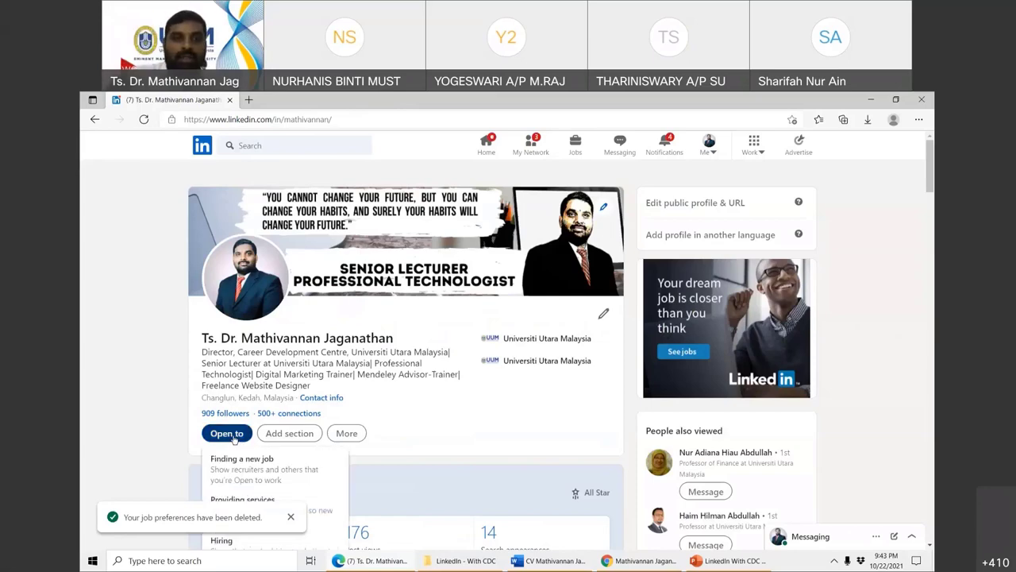
{"action": "scroll", "coordinate": [239, 413], "scroll_direction": "down", "scroll_amount": 2}
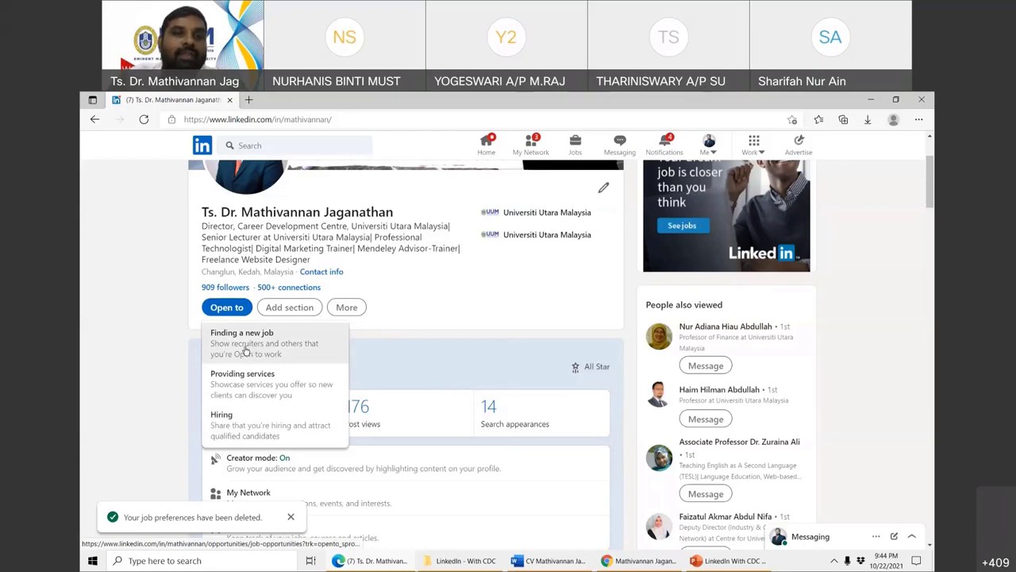
{"action": "left_click", "coordinate": [508, 299]}
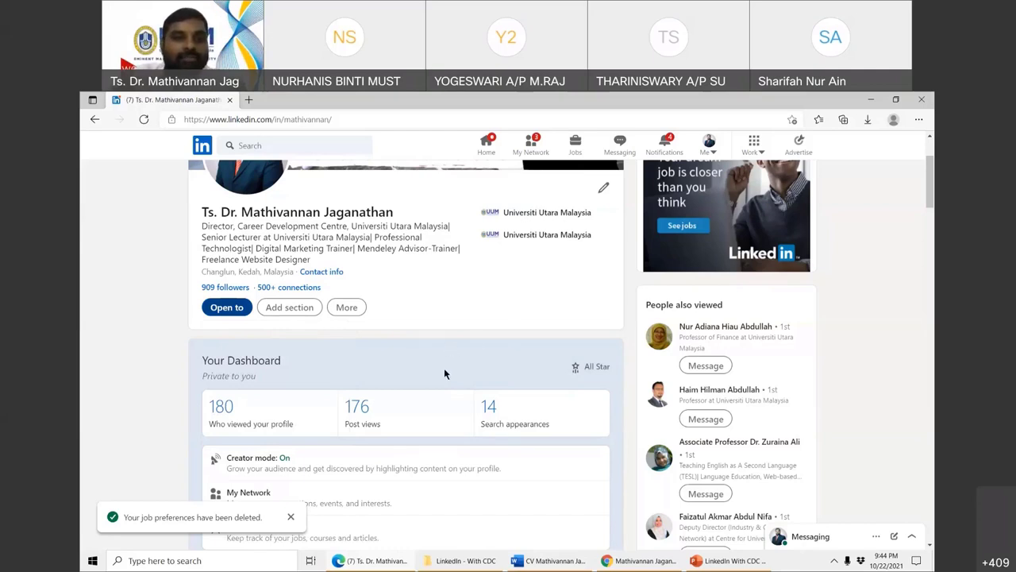
{"action": "scroll", "coordinate": [444, 368], "scroll_direction": "down", "scroll_amount": 1}
{"action": "left_click", "coordinate": [348, 246]}
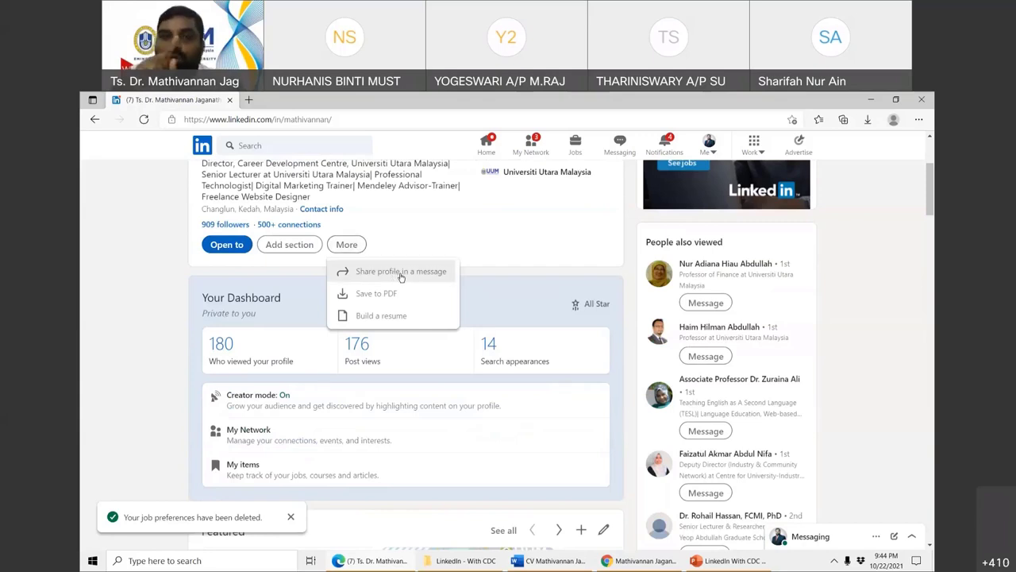
{"action": "left_click", "coordinate": [401, 274]}
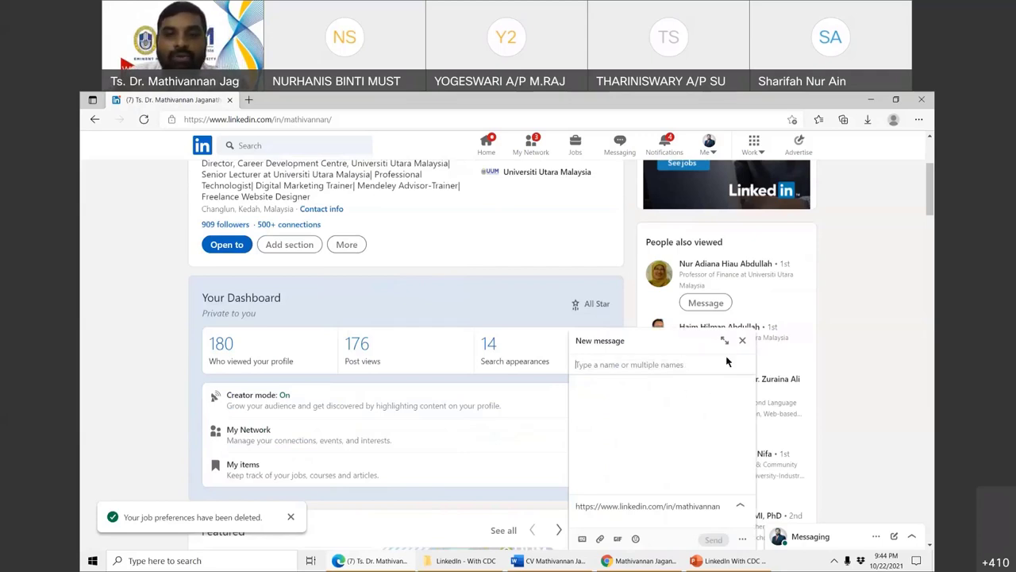
{"action": "type", "text": "lu"}
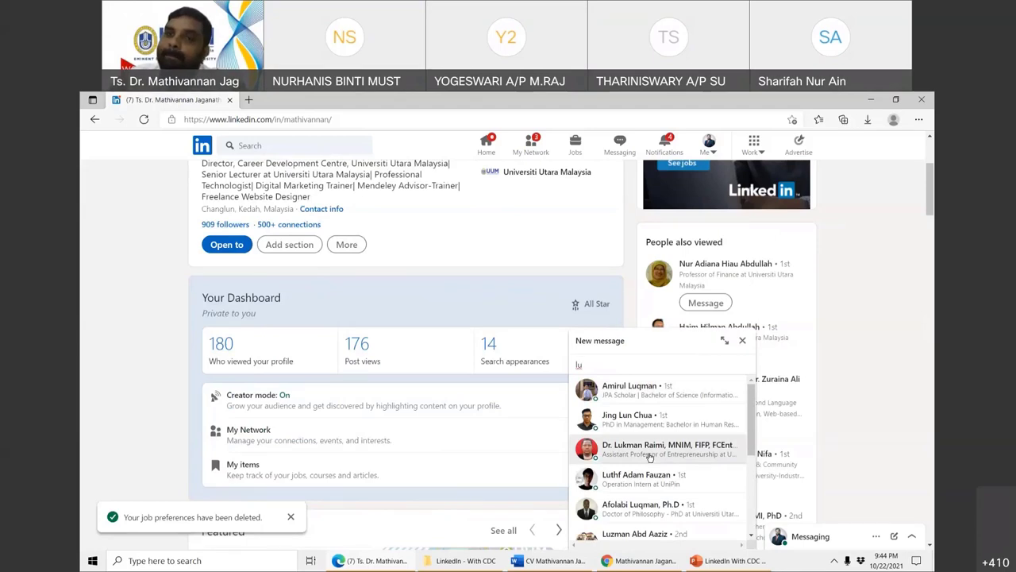
{"action": "left_click", "coordinate": [742, 342]}
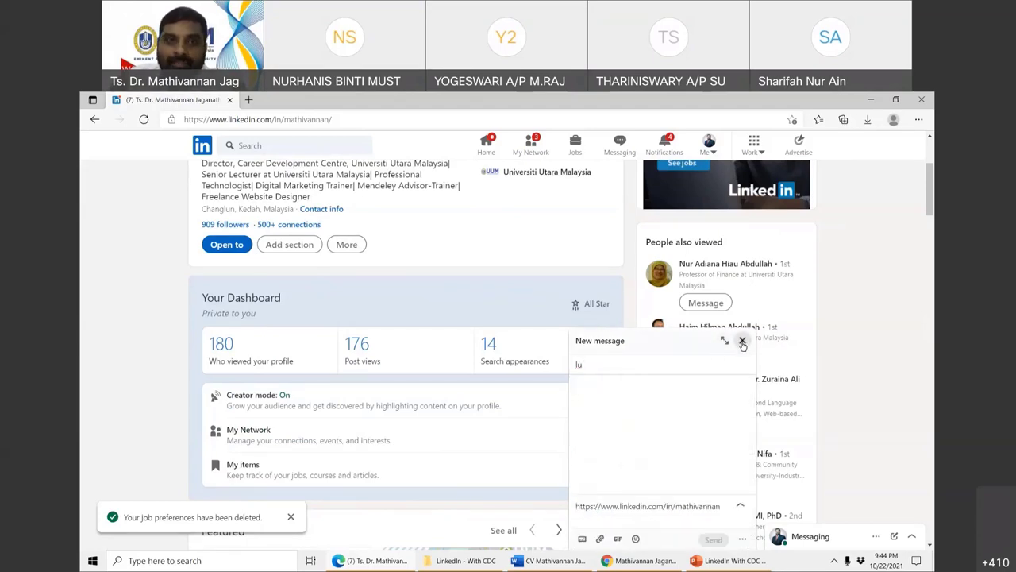
{"action": "left_click", "coordinate": [742, 342]}
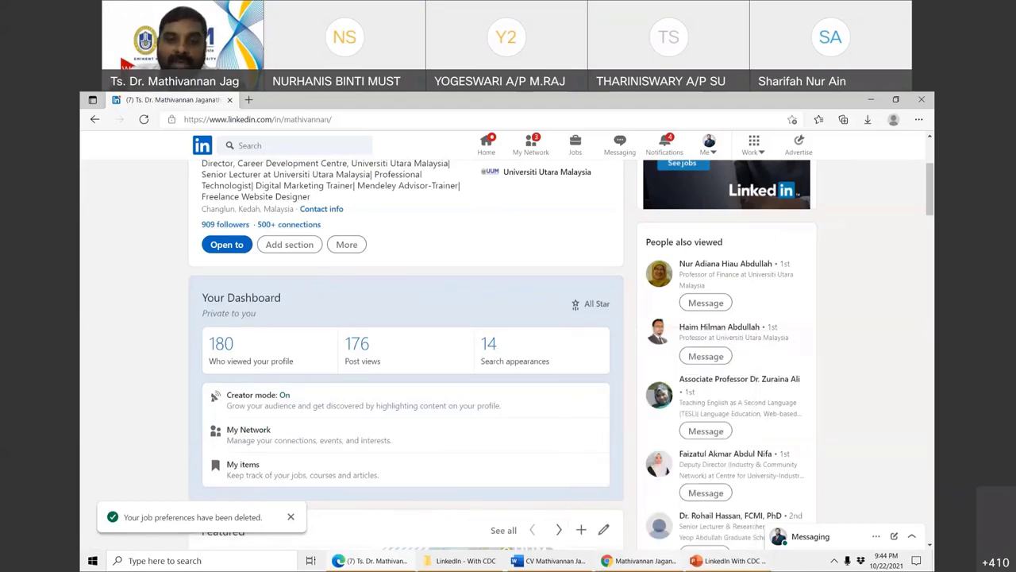
- Switch to the Chrome LinkedIn profile with the Software Technologist banner and show its Open to options
{"action": "left_click", "coordinate": [644, 560]}
{"action": "scroll", "coordinate": [395, 399], "scroll_direction": "up", "scroll_amount": 2}
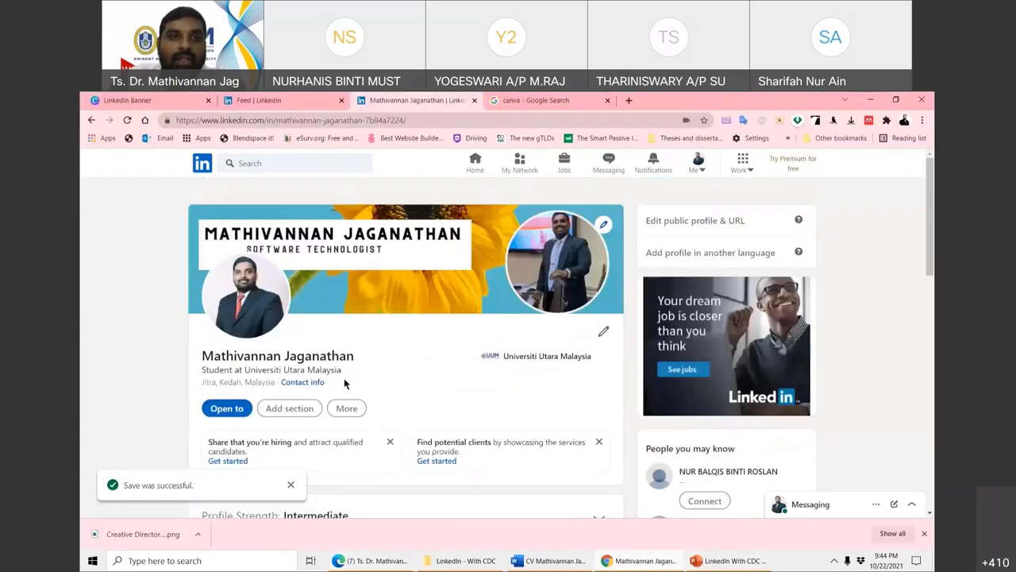
{"action": "scroll", "coordinate": [235, 382], "scroll_direction": "down", "scroll_amount": 1}
{"action": "left_click", "coordinate": [228, 353]}
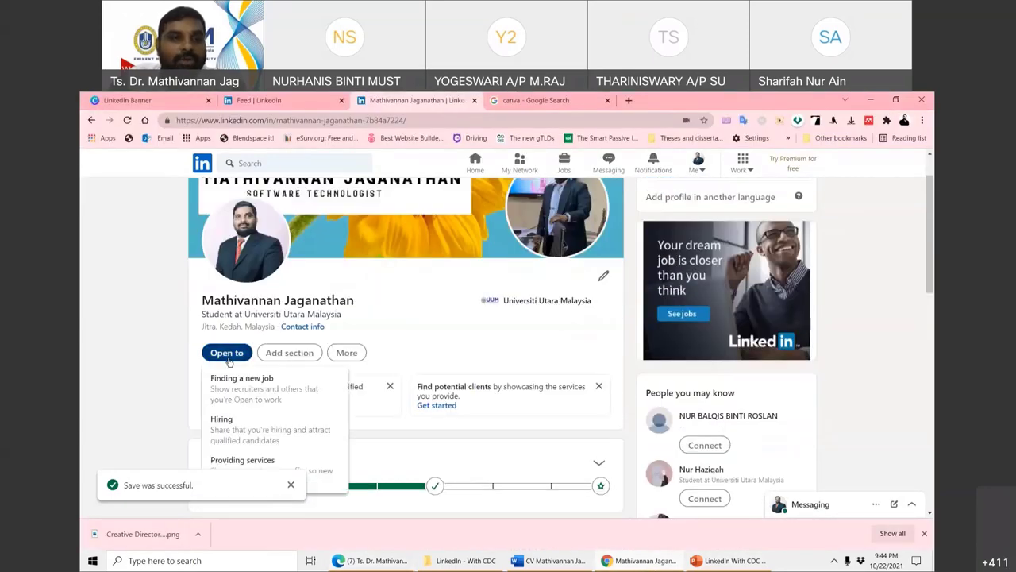
- Show that profile's Add section and More dropdowns, then head back to Edge
{"action": "scroll", "coordinate": [431, 338], "scroll_direction": "up", "scroll_amount": 1}
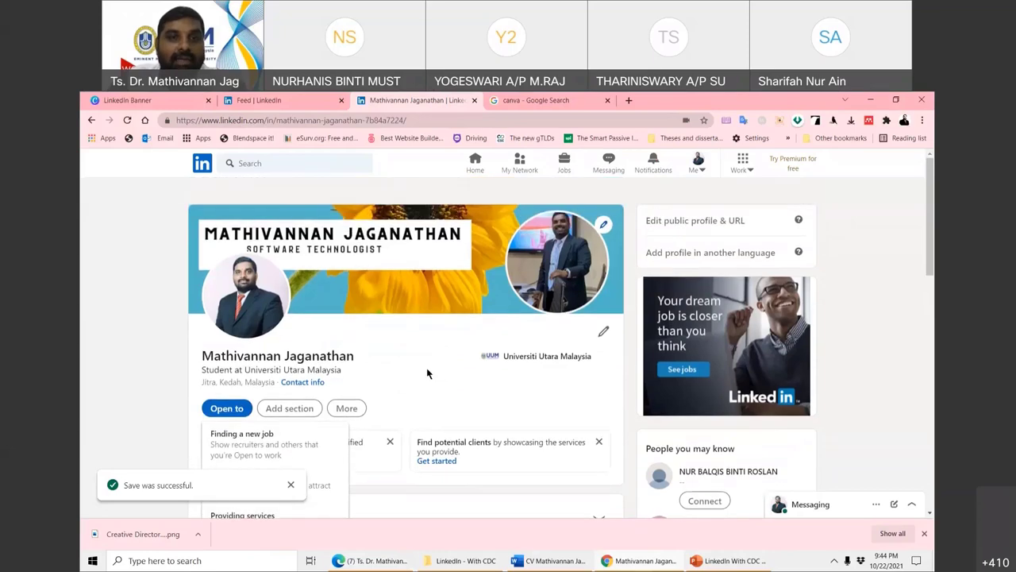
{"action": "left_click", "coordinate": [286, 408]}
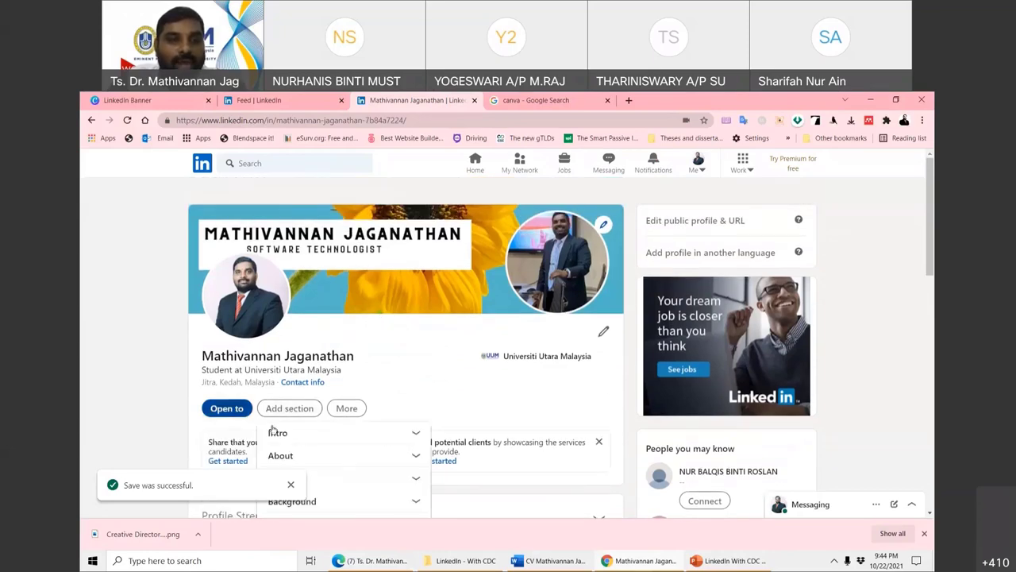
{"action": "left_click", "coordinate": [346, 408]}
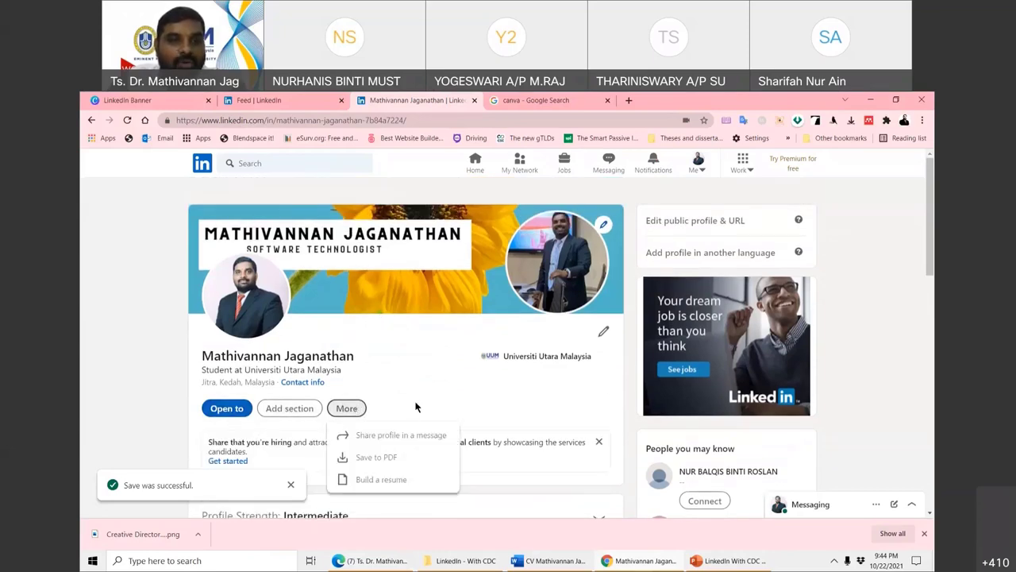
{"action": "scroll", "coordinate": [373, 409], "scroll_direction": "down", "scroll_amount": 1}
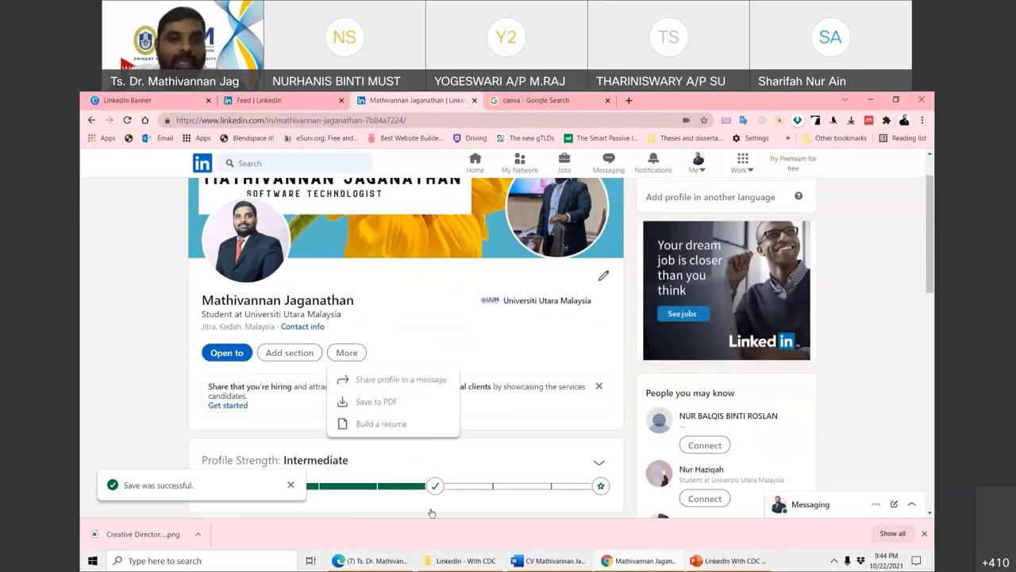
{"action": "left_click_drag", "start_coordinate": [379, 565], "coordinate": [475, 564]}
- In Edge, use More > Build a resume to open the resume edited May 24, 2021
{"action": "left_click", "coordinate": [475, 563]}
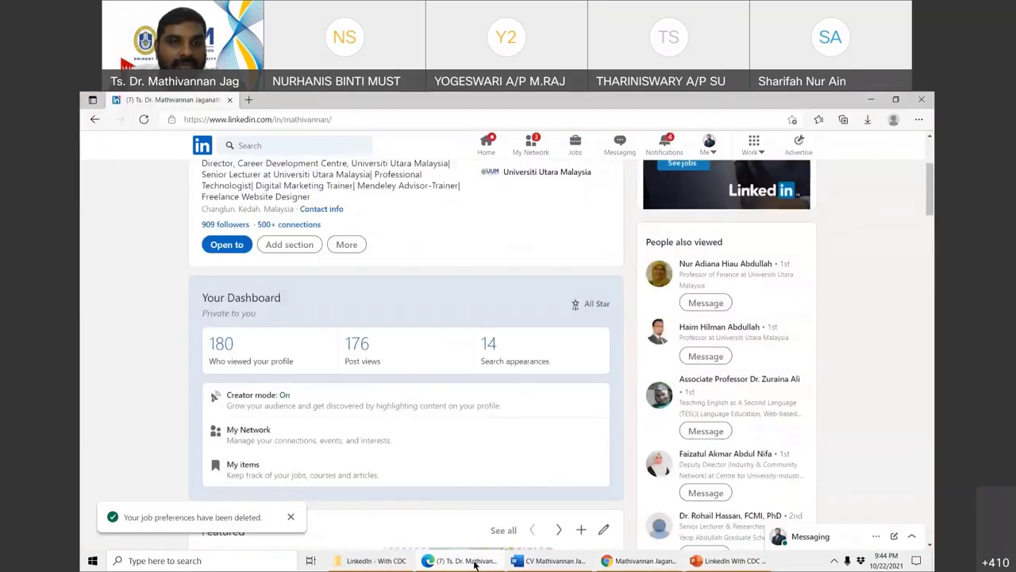
{"action": "left_click", "coordinate": [346, 245]}
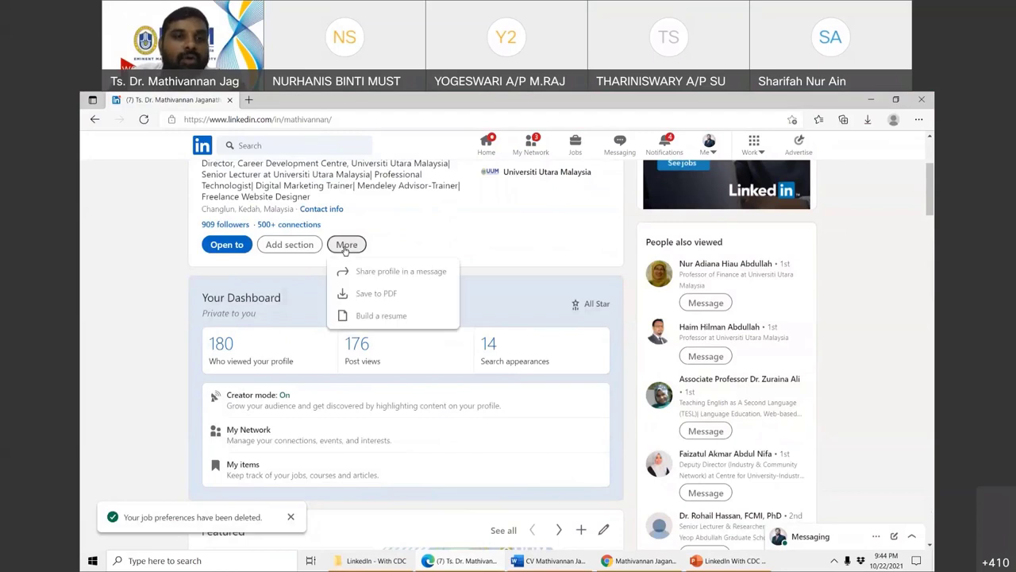
{"action": "left_click", "coordinate": [374, 320]}
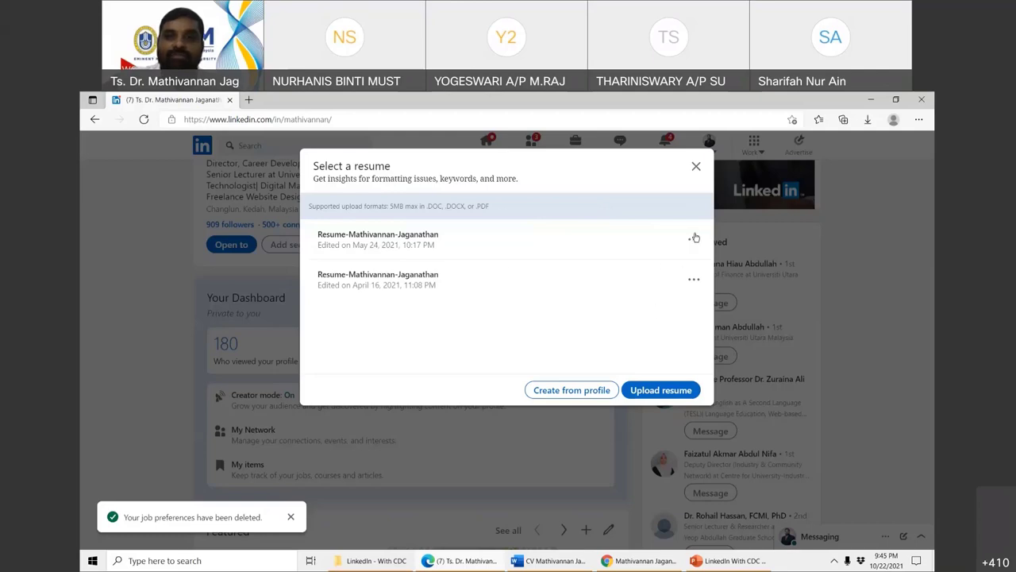
{"action": "left_click", "coordinate": [412, 243]}
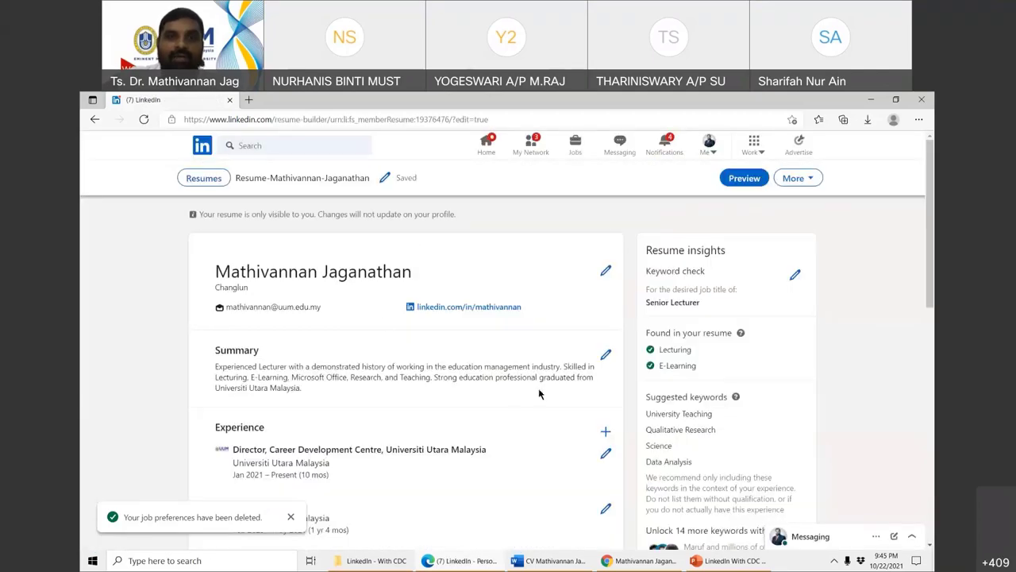
- Preview that resume, close the preview, and go back to the profile page
{"action": "left_click", "coordinate": [745, 179]}
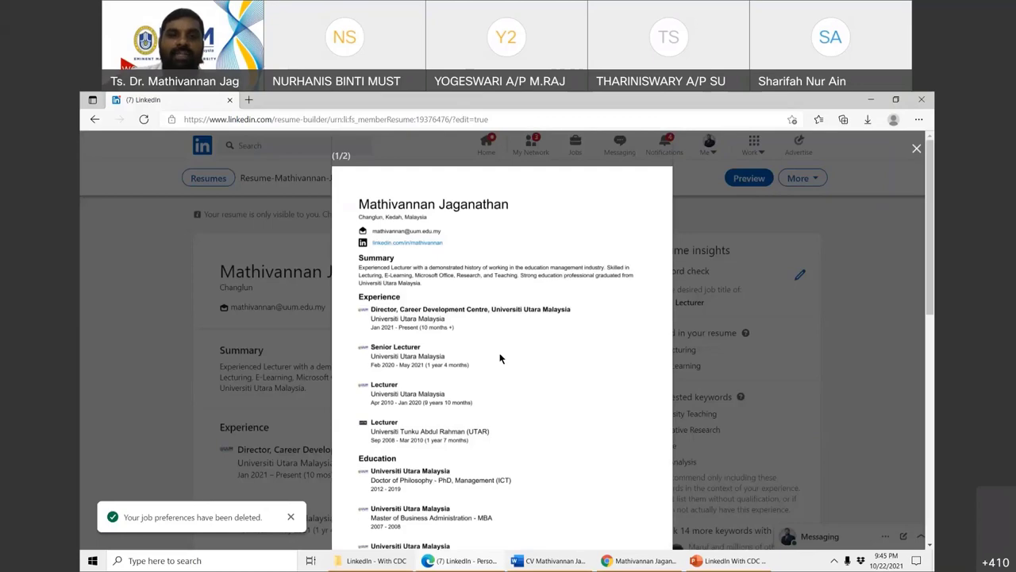
{"action": "scroll", "coordinate": [500, 359], "scroll_direction": "down", "scroll_amount": 3}
{"action": "scroll", "coordinate": [500, 359], "scroll_direction": "down", "scroll_amount": 4}
{"action": "scroll", "coordinate": [500, 358], "scroll_direction": "up", "scroll_amount": 4}
{"action": "scroll", "coordinate": [500, 359], "scroll_direction": "up", "scroll_amount": 3}
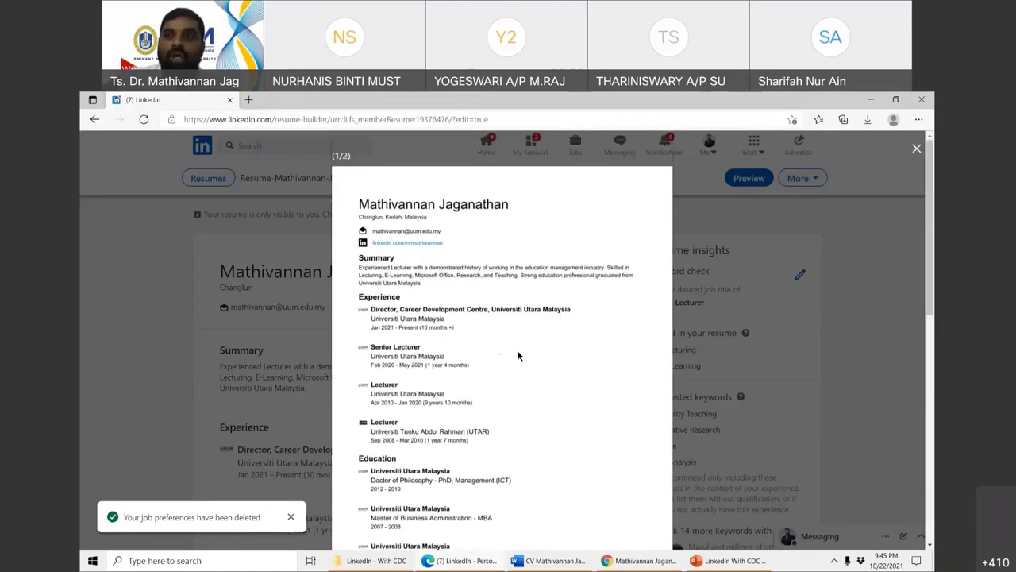
{"action": "left_click", "coordinate": [842, 298]}
{"action": "left_click", "coordinate": [94, 120]}
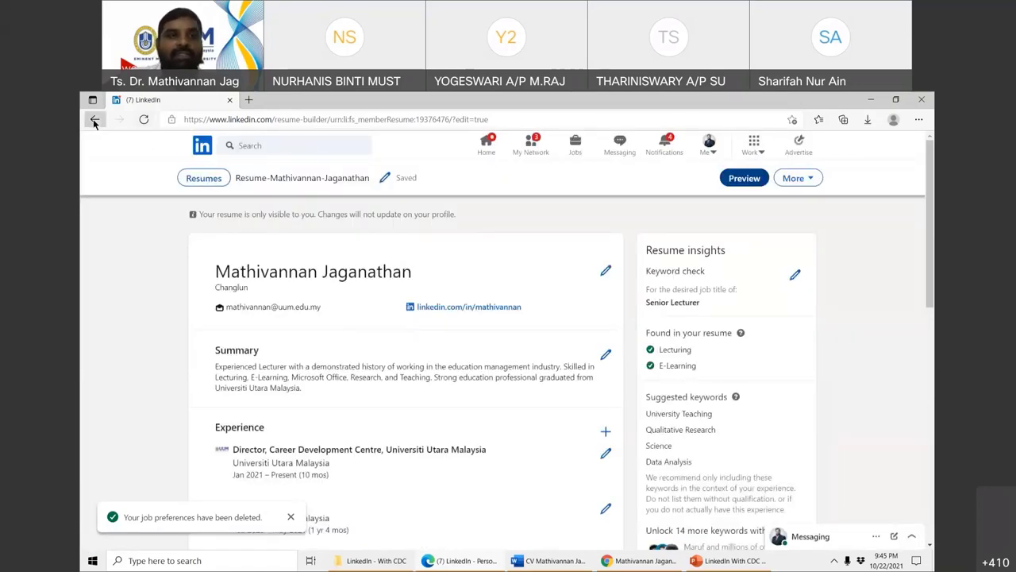
- Start Upload resume from More > Build a resume, then cancel the file dialog
{"action": "left_click", "coordinate": [344, 439]}
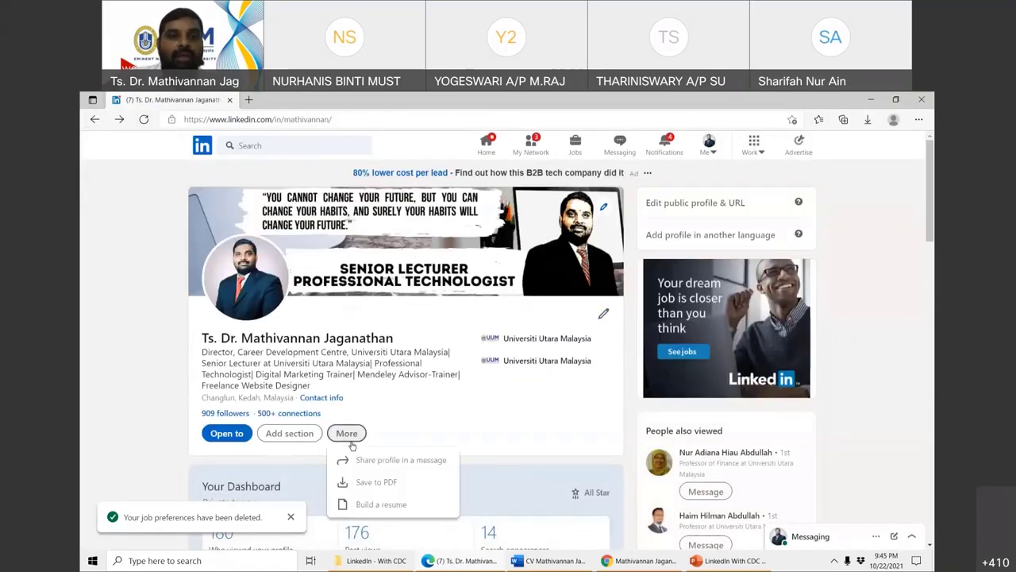
{"action": "left_click", "coordinate": [366, 507]}
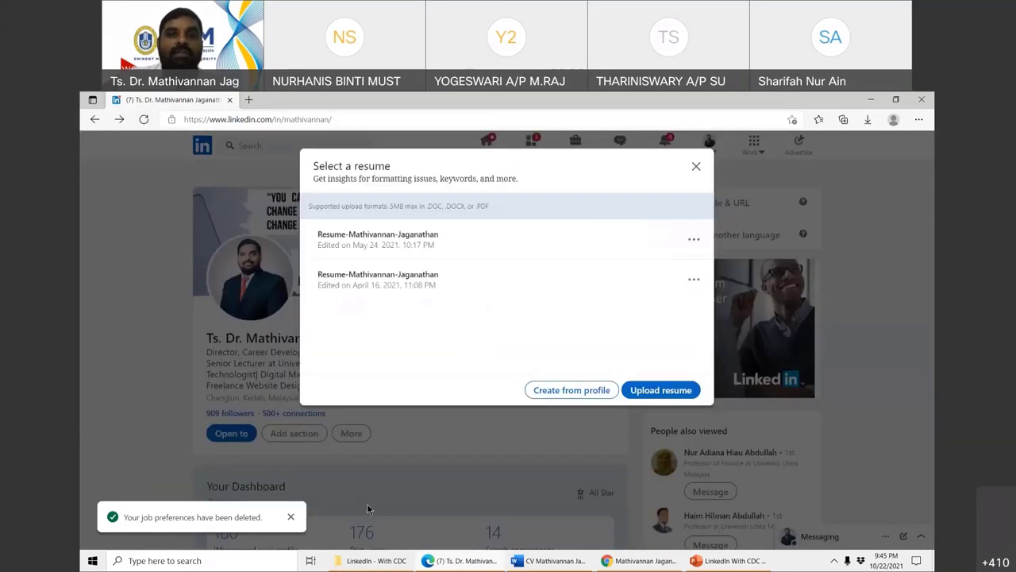
{"action": "left_click", "coordinate": [665, 390]}
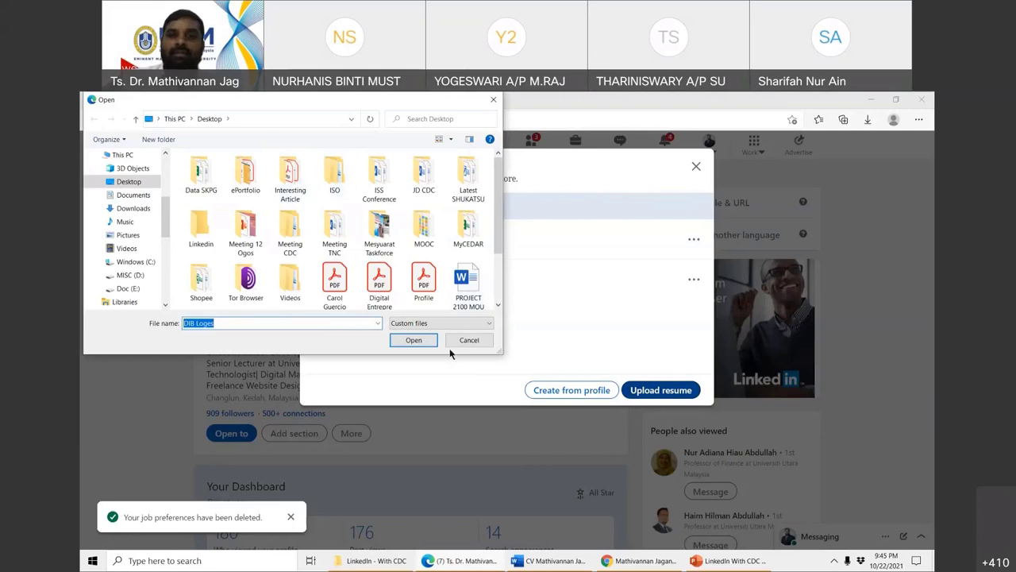
{"action": "left_click", "coordinate": [469, 341]}
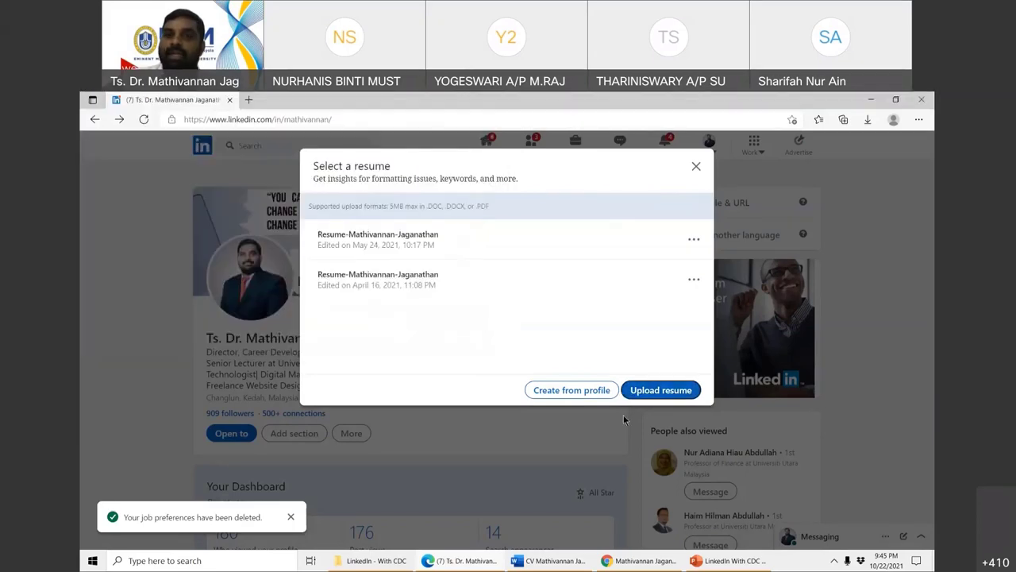
- Create a new resume from the profile, skip the desired job title, and return to the profile
{"action": "left_click", "coordinate": [564, 390]}
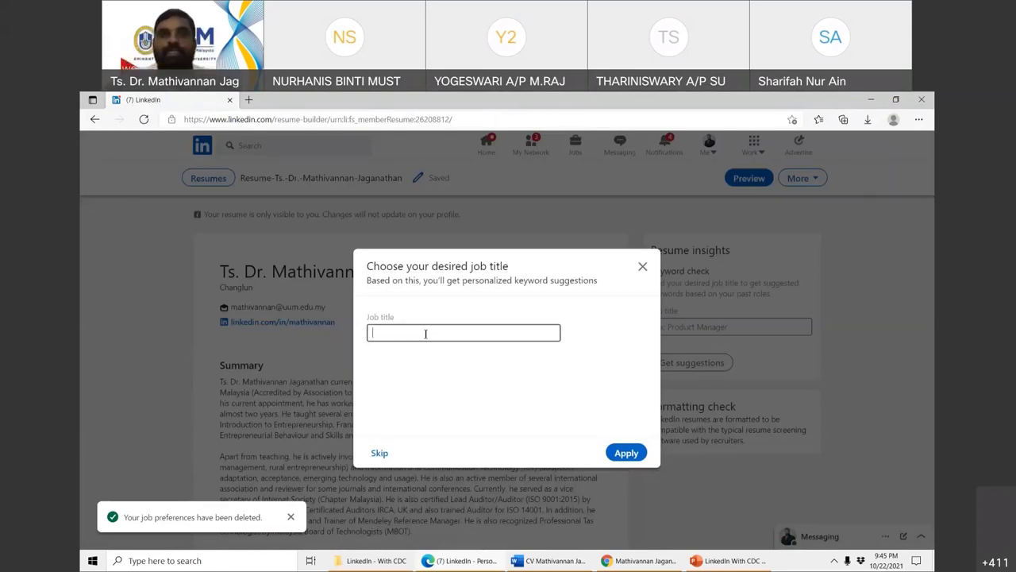
{"action": "left_click", "coordinate": [643, 267]}
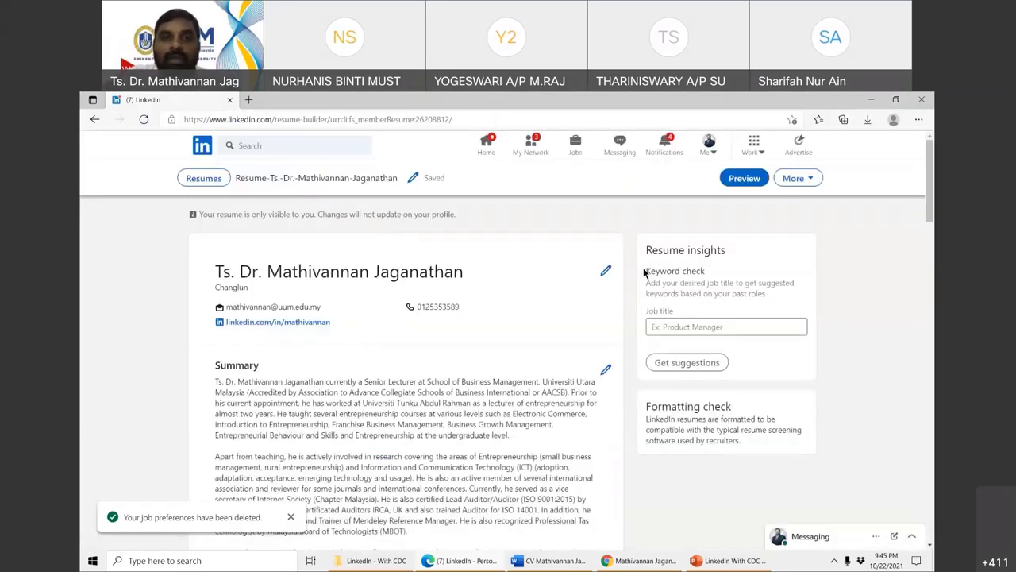
{"action": "left_click", "coordinate": [94, 119]}
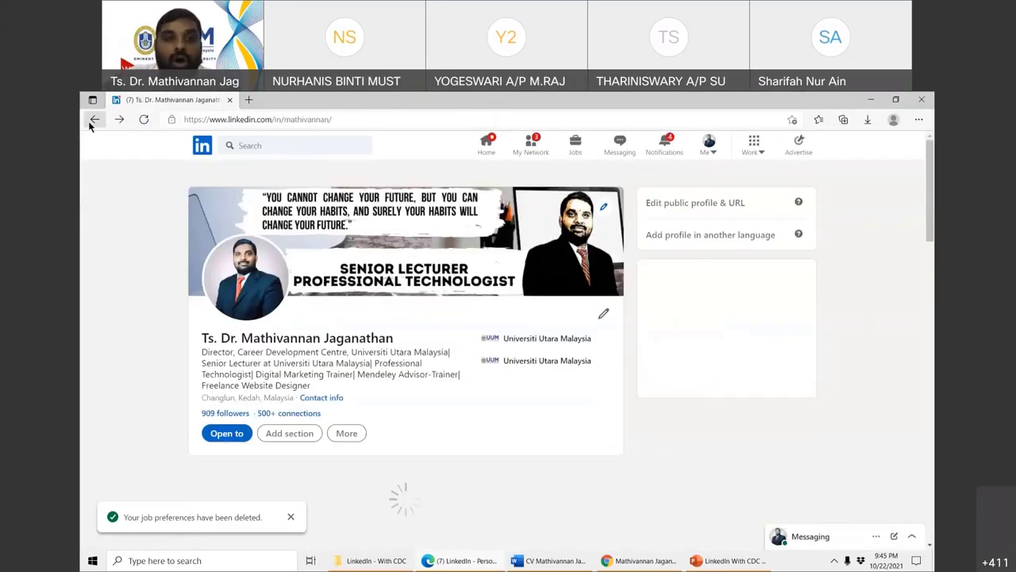
{"action": "left_click", "coordinate": [342, 438]}
- Save the LinkedIn profile as a PDF and open the downloaded Profile.pdf
{"action": "scroll", "coordinate": [341, 443], "scroll_direction": "down", "scroll_amount": 2}
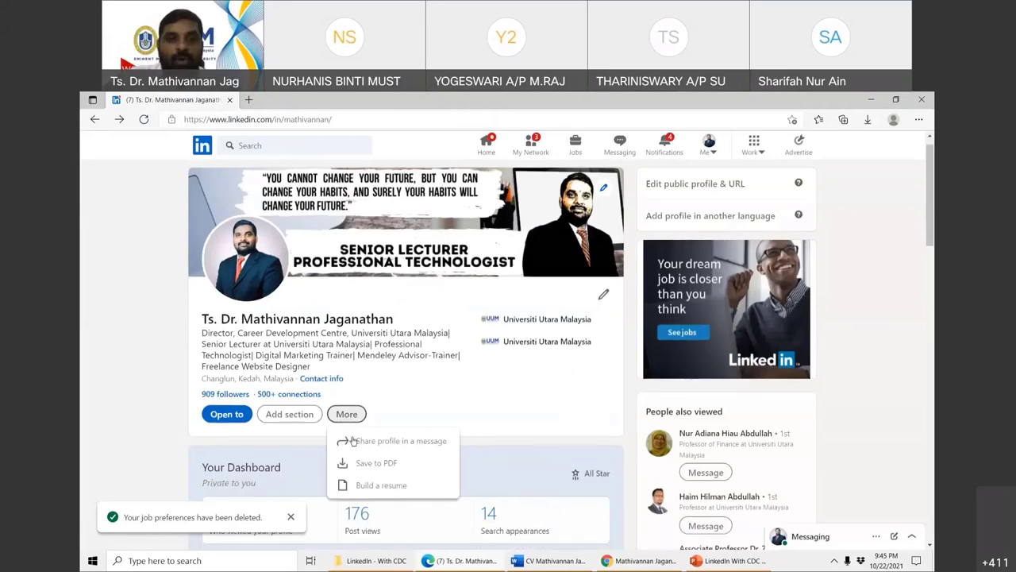
{"action": "left_click", "coordinate": [381, 357]}
{"action": "scroll", "coordinate": [380, 359], "scroll_direction": "up", "scroll_amount": 2}
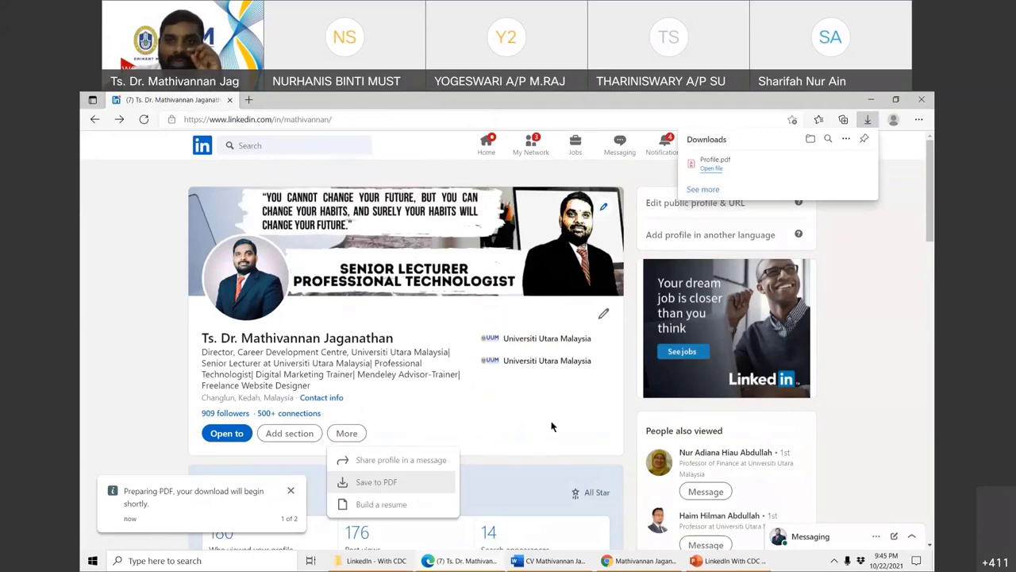
{"action": "left_click", "coordinate": [712, 163]}
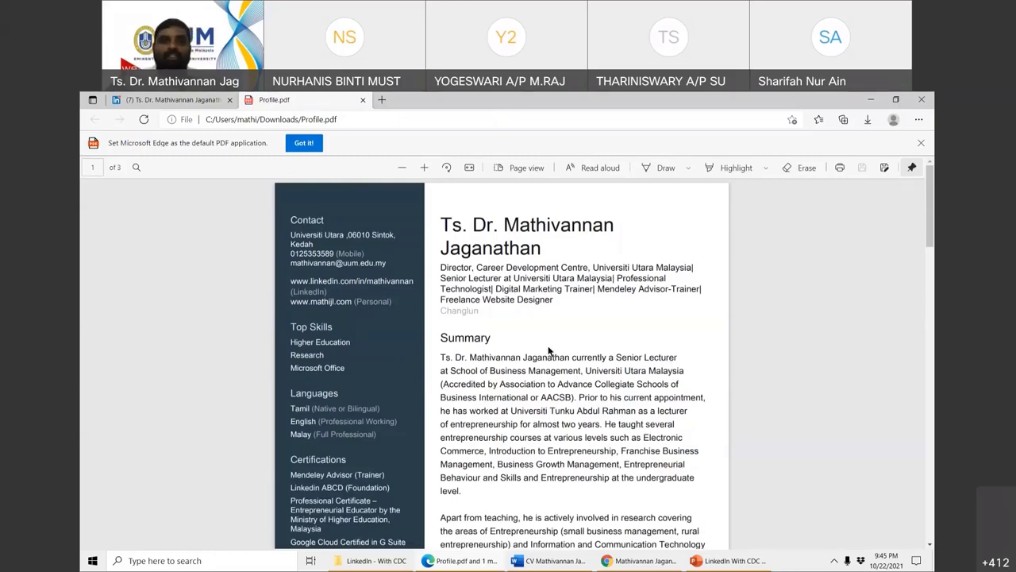
- Scroll through the three pages of Profile.pdf
{"action": "scroll", "coordinate": [347, 341], "scroll_direction": "down", "scroll_amount": 1}
{"action": "scroll", "coordinate": [327, 298], "scroll_direction": "up", "scroll_amount": 1}
{"action": "scroll", "coordinate": [297, 356], "scroll_direction": "down", "scroll_amount": 1}
{"action": "scroll", "coordinate": [297, 356], "scroll_direction": "down", "scroll_amount": 2}
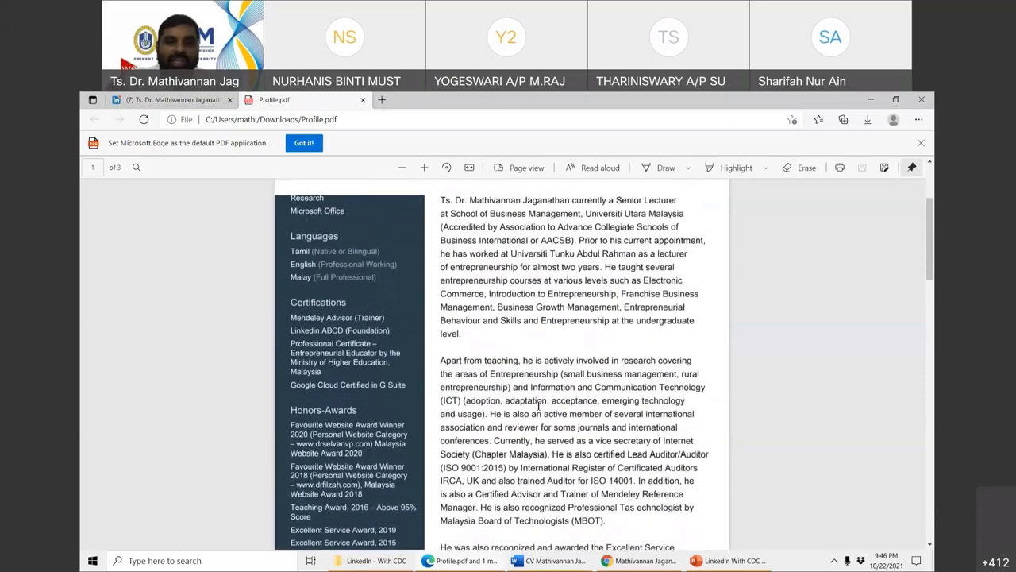
{"action": "scroll", "coordinate": [475, 339], "scroll_direction": "up", "scroll_amount": 2}
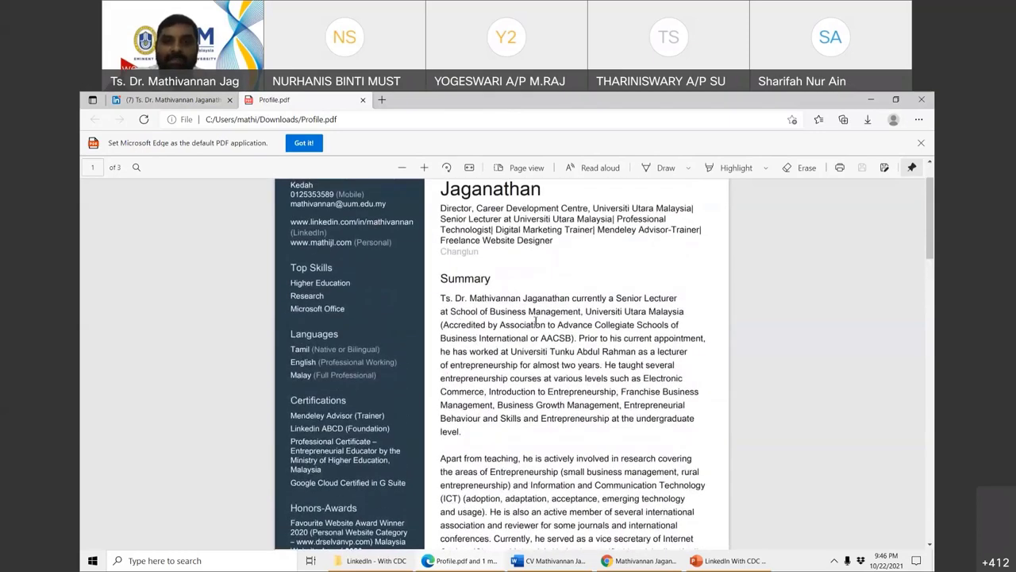
{"action": "scroll", "coordinate": [555, 381], "scroll_direction": "down", "scroll_amount": 10}
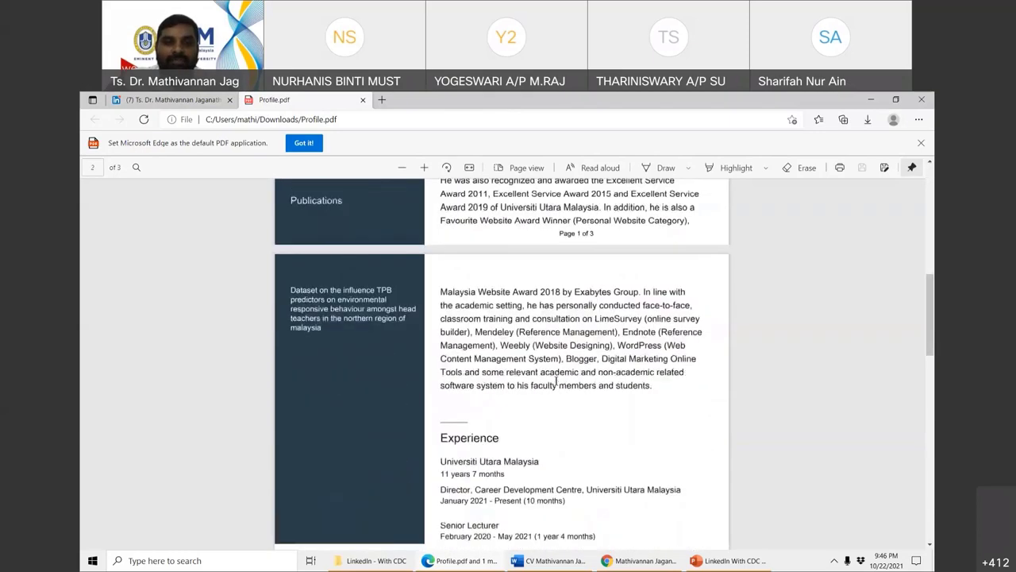
{"action": "scroll", "coordinate": [556, 381], "scroll_direction": "down", "scroll_amount": 7}
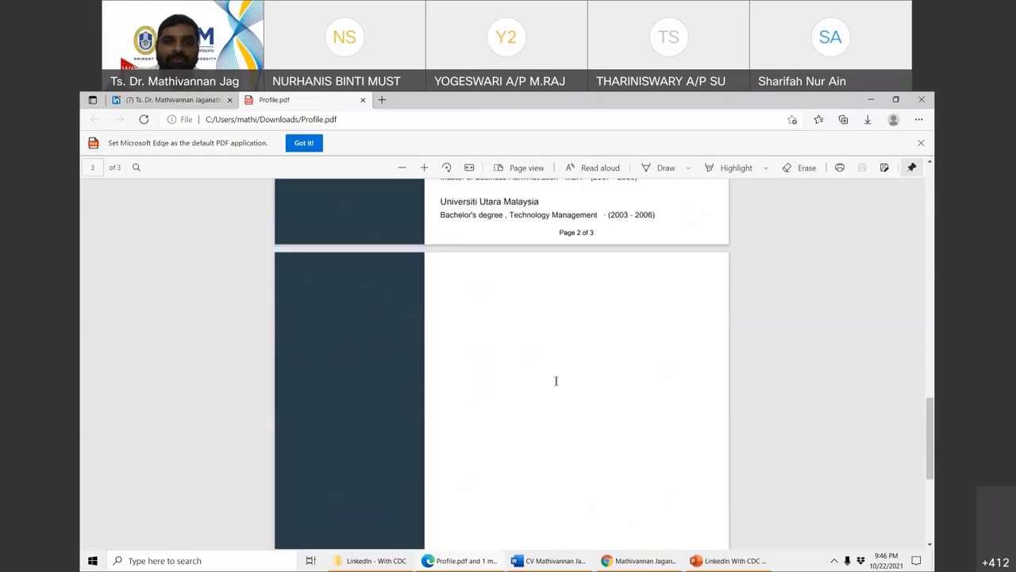
{"action": "scroll", "coordinate": [556, 382], "scroll_direction": "up", "scroll_amount": 3}
{"action": "scroll", "coordinate": [555, 381], "scroll_direction": "up", "scroll_amount": 2}
{"action": "scroll", "coordinate": [556, 381], "scroll_direction": "up", "scroll_amount": 10}
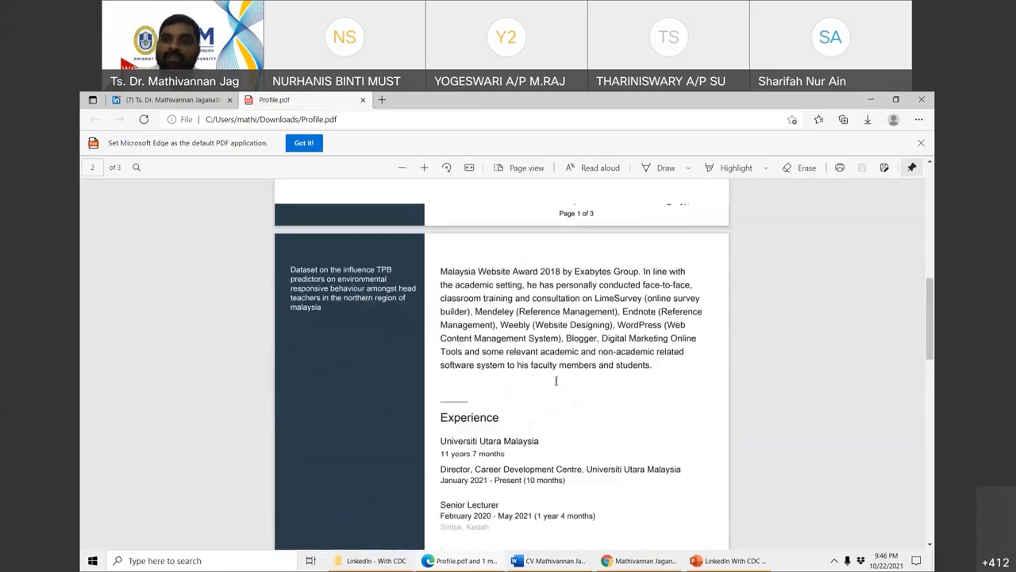
{"action": "scroll", "coordinate": [363, 208], "scroll_direction": "up", "scroll_amount": 2}
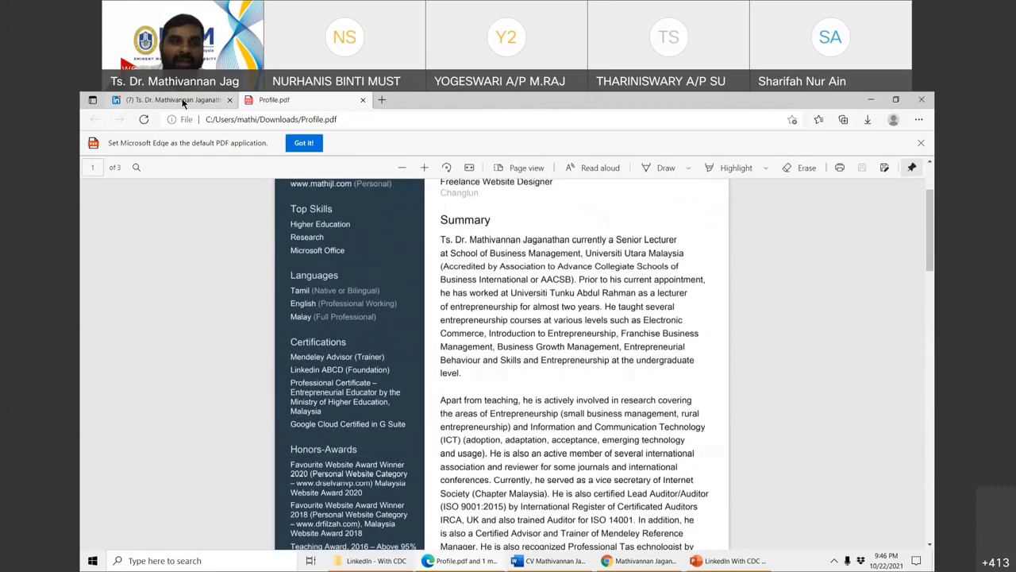
- Compare the PDF with the LinkedIn profile tab, then close the PDF tab
{"action": "key", "text": "ctrl+Tab"}
{"action": "key", "text": "ctrl+Tab"}
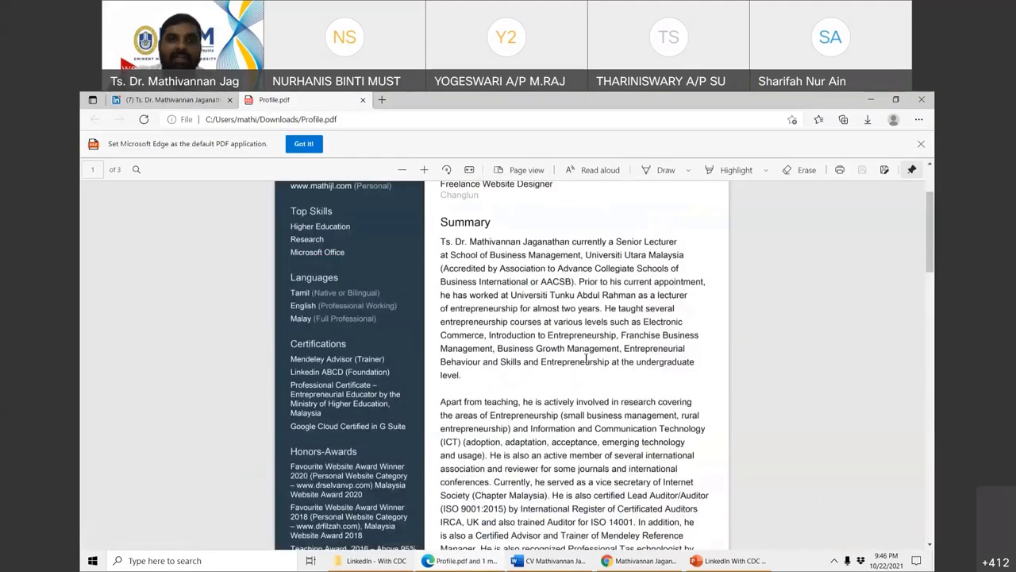
{"action": "scroll", "coordinate": [530, 398], "scroll_direction": "up", "scroll_amount": 3}
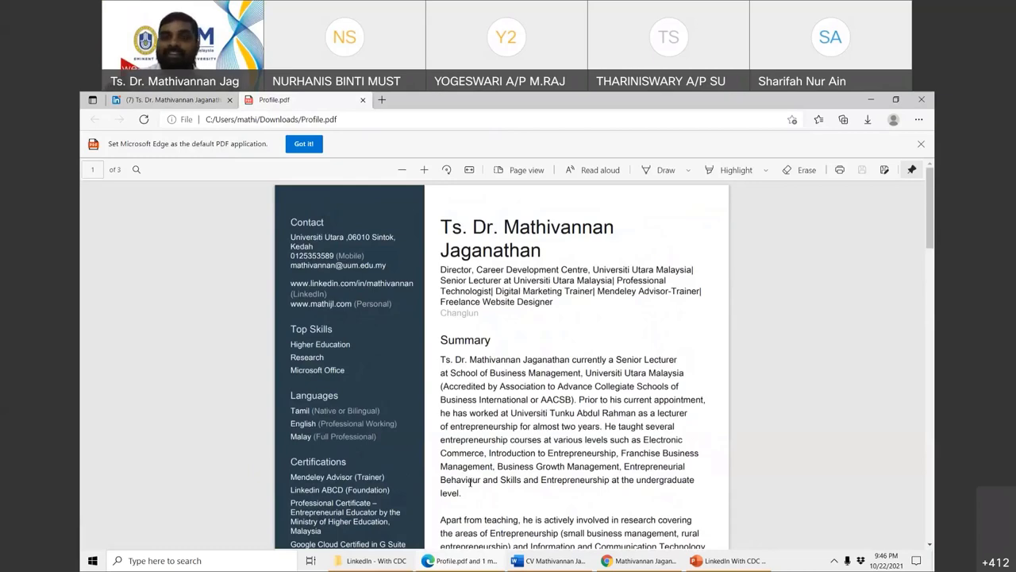
{"action": "key", "text": "ctrl+Tab"}
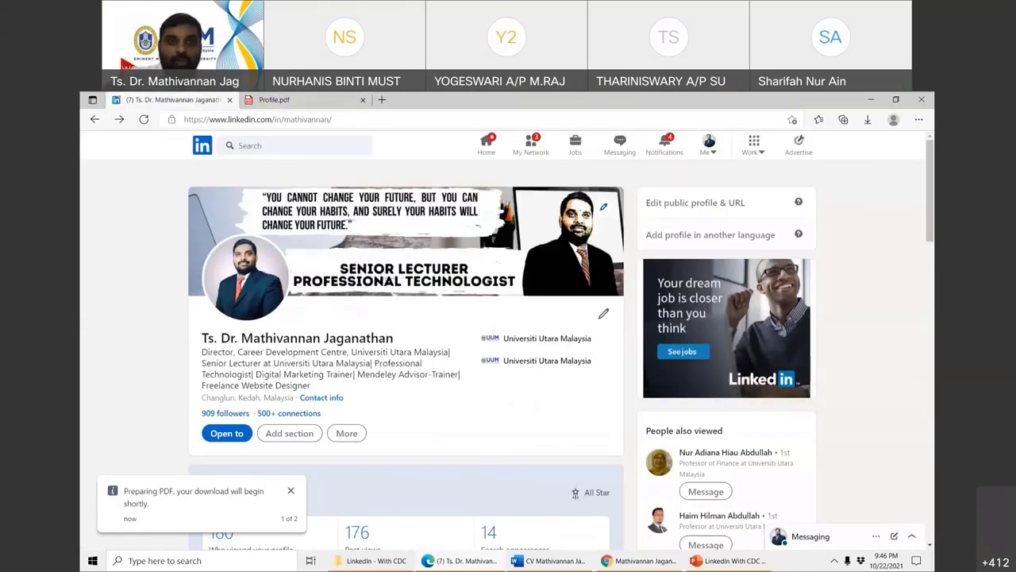
{"action": "key", "text": "ctrl+Tab"}
{"action": "key", "text": "ctrl+Tab"}
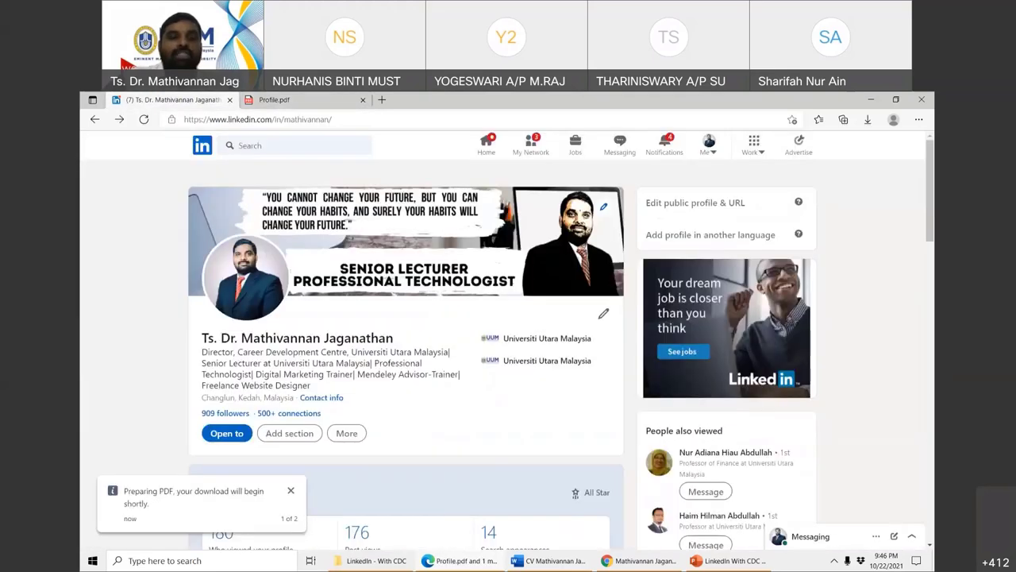
{"action": "scroll", "coordinate": [383, 345], "scroll_direction": "down", "scroll_amount": 1}
{"action": "scroll", "coordinate": [383, 340], "scroll_direction": "down", "scroll_amount": 2}
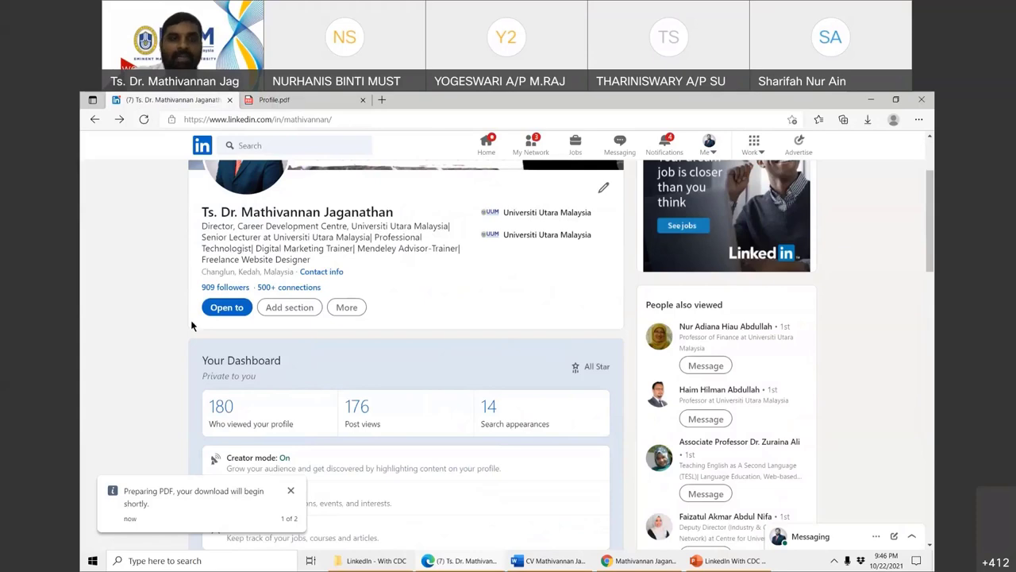
{"action": "left_click", "coordinate": [289, 307]}
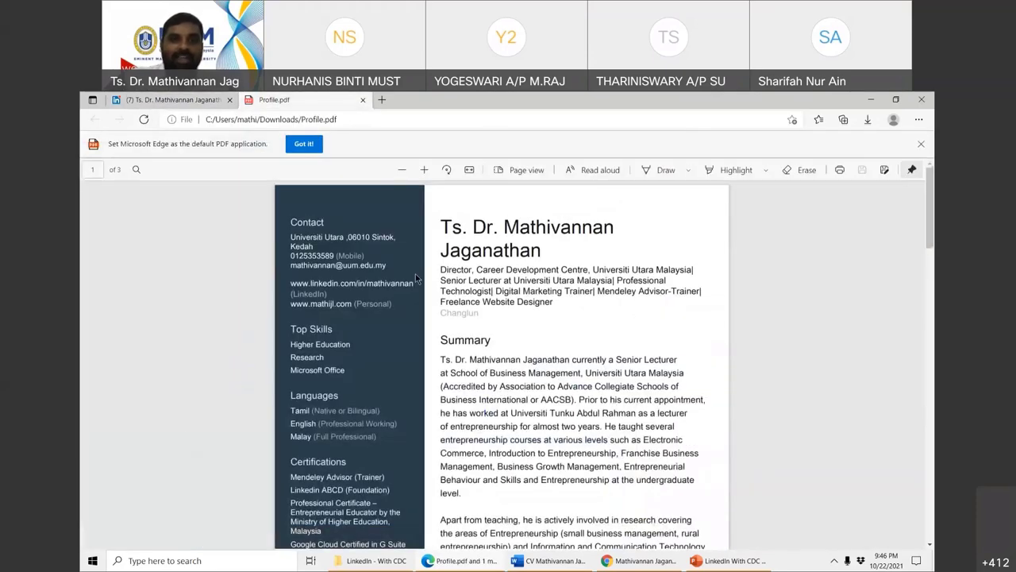
{"action": "scroll", "coordinate": [528, 377], "scroll_direction": "down", "scroll_amount": 10}
{"action": "scroll", "coordinate": [527, 378], "scroll_direction": "down", "scroll_amount": 4}
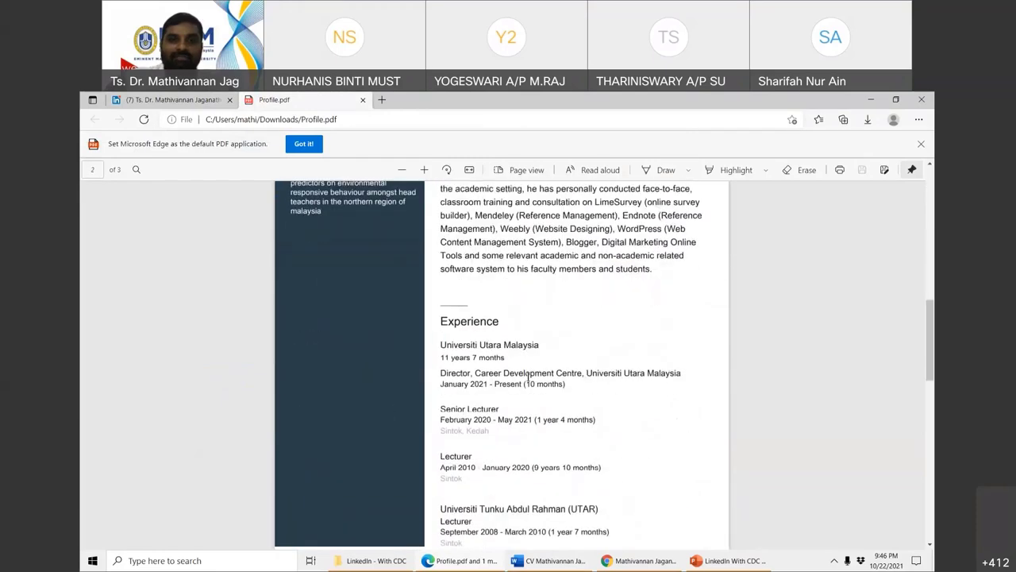
{"action": "scroll", "coordinate": [555, 454], "scroll_direction": "down", "scroll_amount": 2}
{"action": "scroll", "coordinate": [568, 408], "scroll_direction": "down", "scroll_amount": 3}
{"action": "scroll", "coordinate": [572, 411], "scroll_direction": "up", "scroll_amount": 4}
{"action": "scroll", "coordinate": [572, 410], "scroll_direction": "down", "scroll_amount": 3}
{"action": "scroll", "coordinate": [572, 410], "scroll_direction": "up", "scroll_amount": 15}
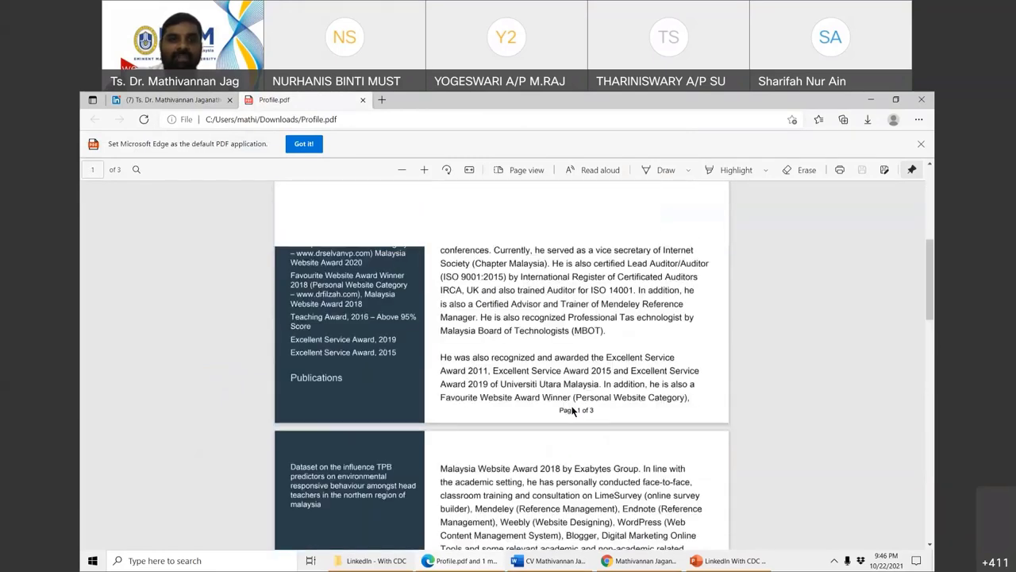
{"action": "scroll", "coordinate": [346, 299], "scroll_direction": "down", "scroll_amount": 2}
{"action": "scroll", "coordinate": [346, 299], "scroll_direction": "down", "scroll_amount": 3}
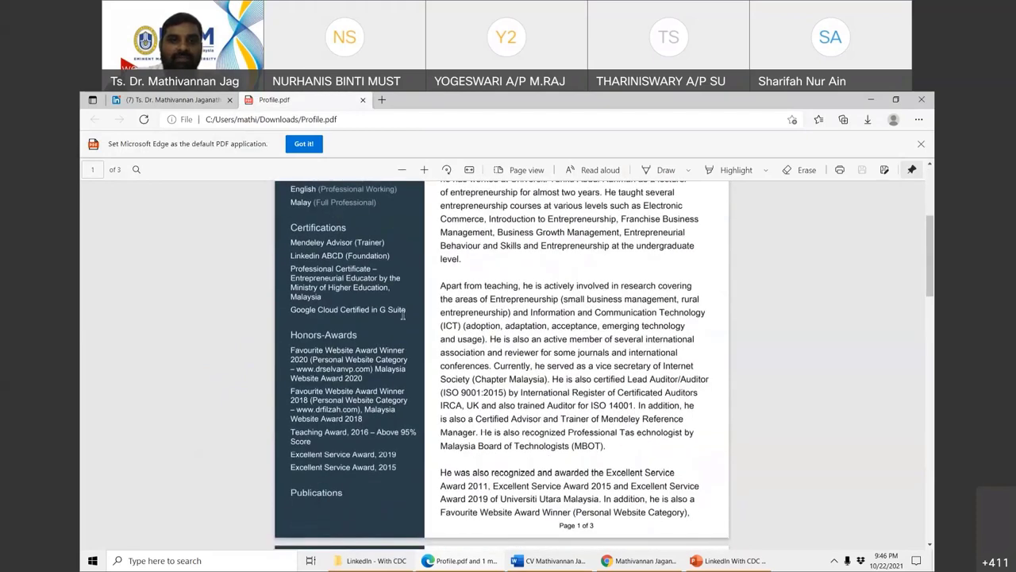
{"action": "scroll", "coordinate": [378, 342], "scroll_direction": "down", "scroll_amount": 3}
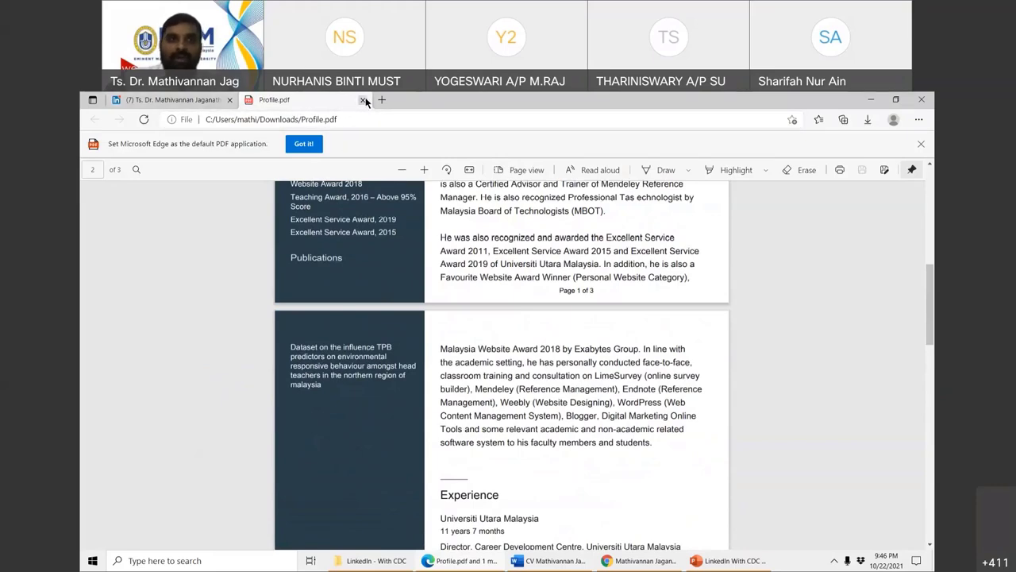
{"action": "left_click", "coordinate": [363, 100]}
- Cancel a resume upload from More > Build a resume, close the picker, then bring up the Chrome profile
{"action": "left_click", "coordinate": [347, 308]}
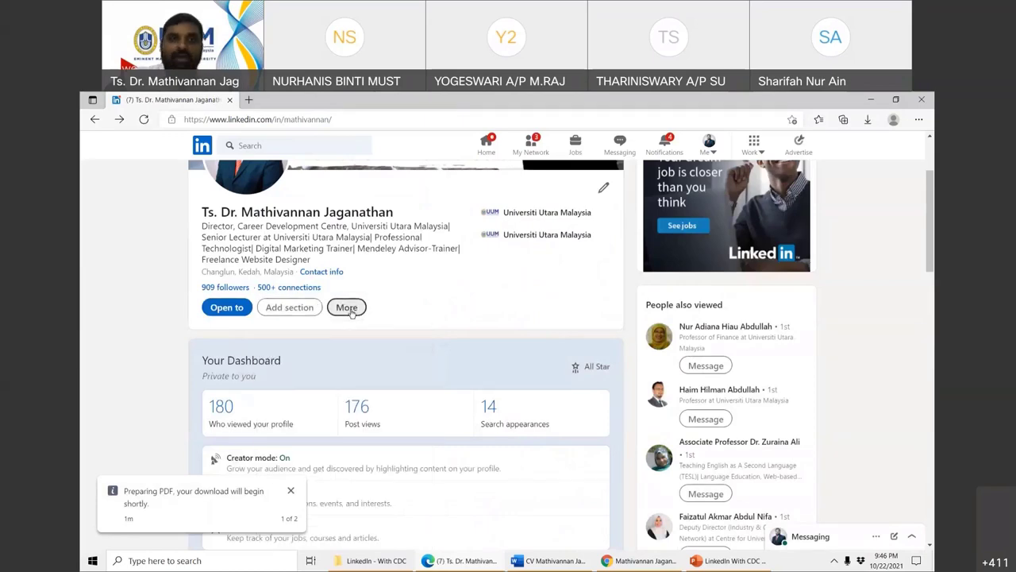
{"action": "left_click", "coordinate": [380, 379]}
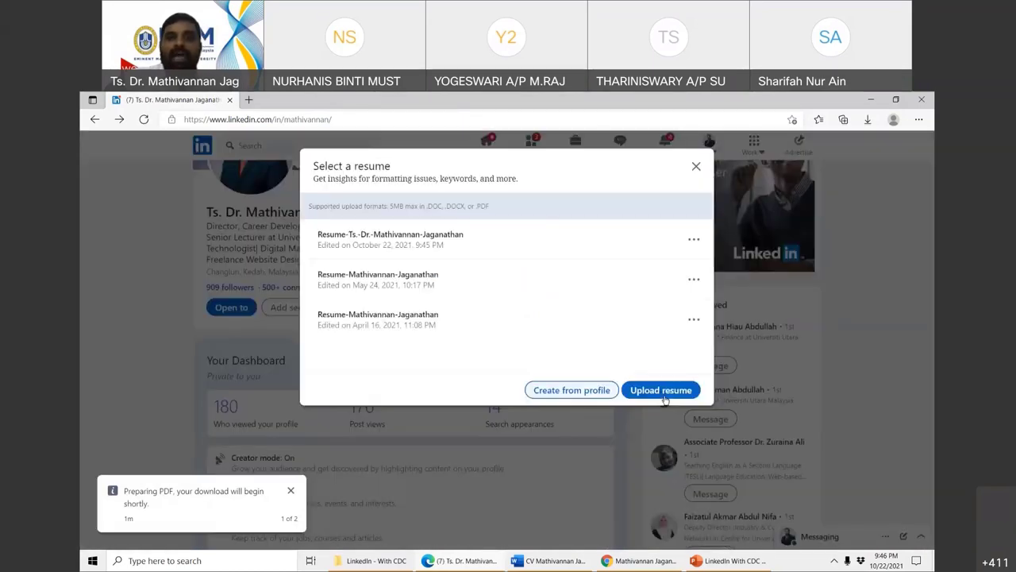
{"action": "left_click", "coordinate": [669, 397]}
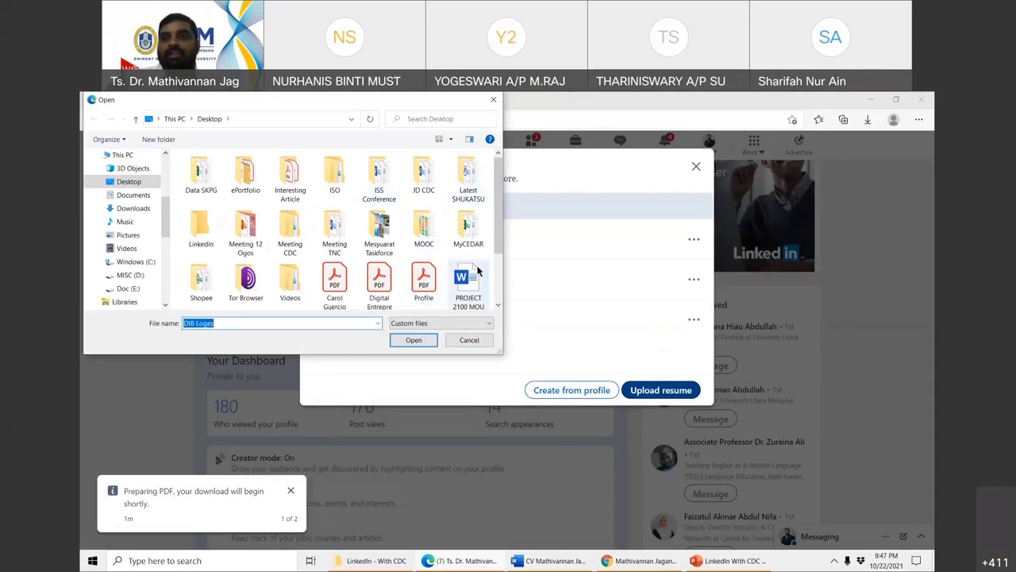
{"action": "left_click", "coordinate": [467, 339]}
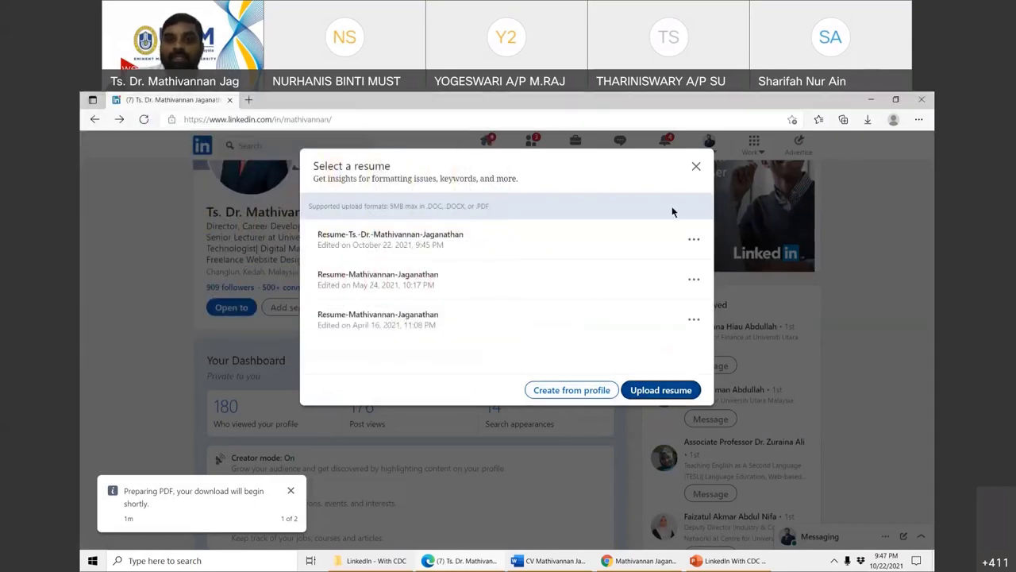
{"action": "left_click", "coordinate": [696, 169]}
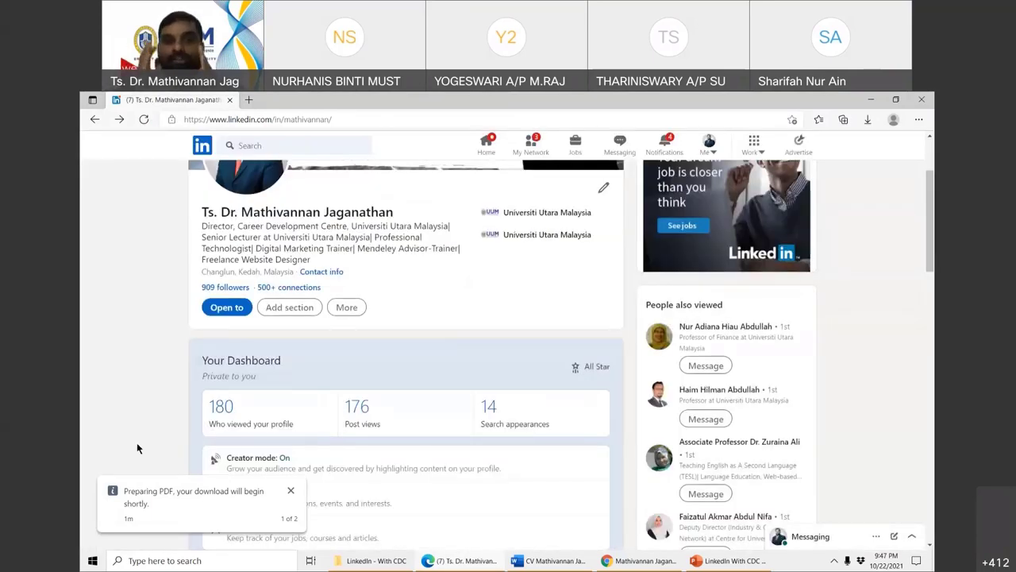
{"action": "scroll", "coordinate": [230, 411], "scroll_direction": "up", "scroll_amount": 2}
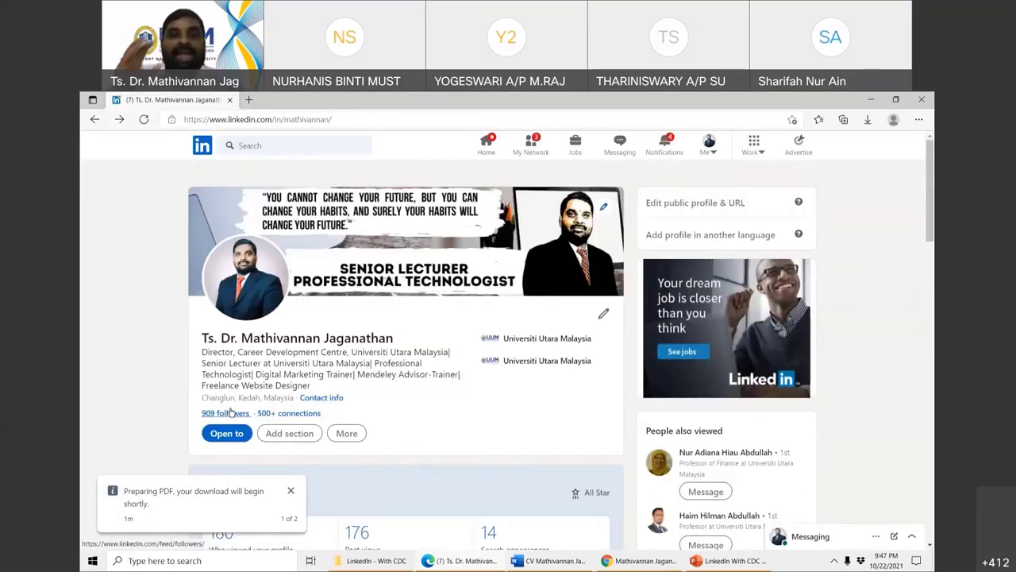
{"action": "left_click", "coordinate": [644, 561]}
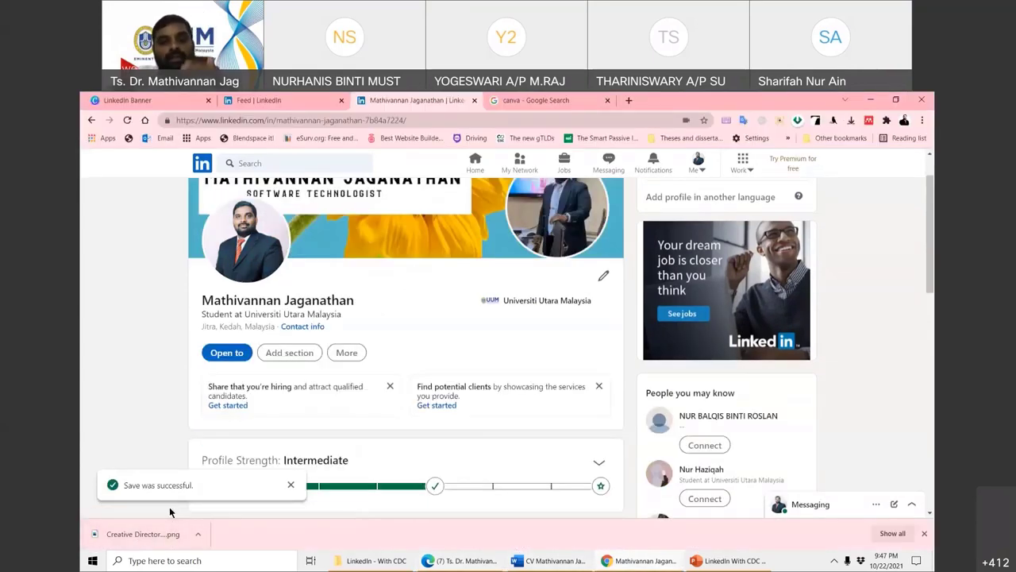
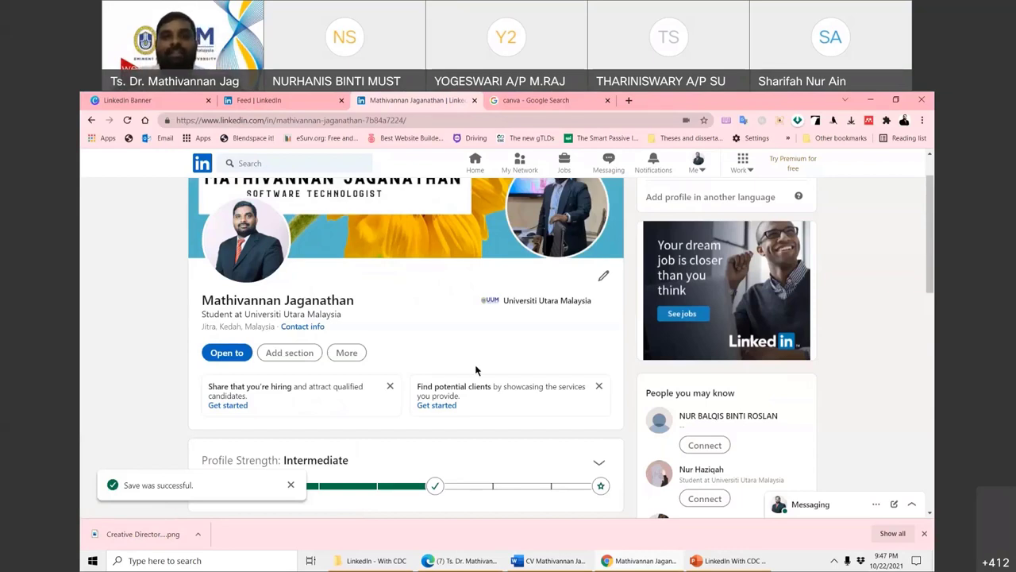
- Check the student's account menu, then switch to the senior lecturer's profile in Edge
{"action": "scroll", "coordinate": [476, 368], "scroll_direction": "up", "scroll_amount": 1}
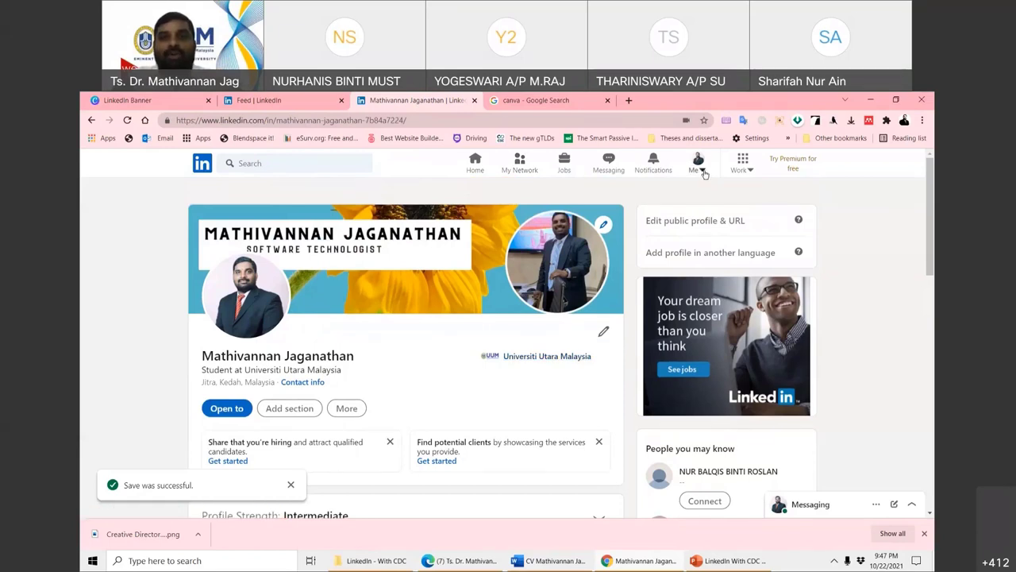
{"action": "left_click", "coordinate": [703, 171]}
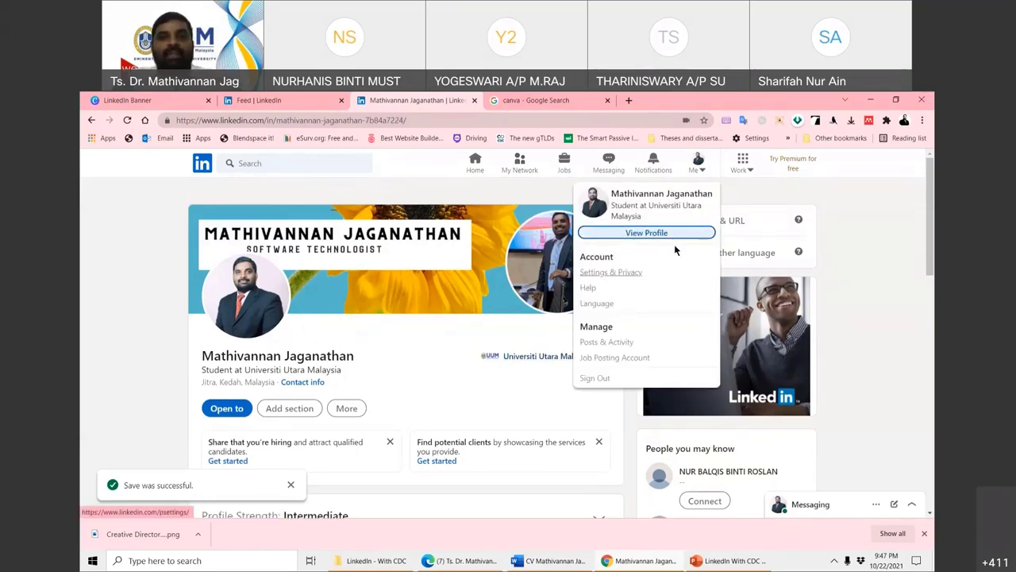
{"action": "scroll", "coordinate": [389, 376], "scroll_direction": "down", "scroll_amount": 4}
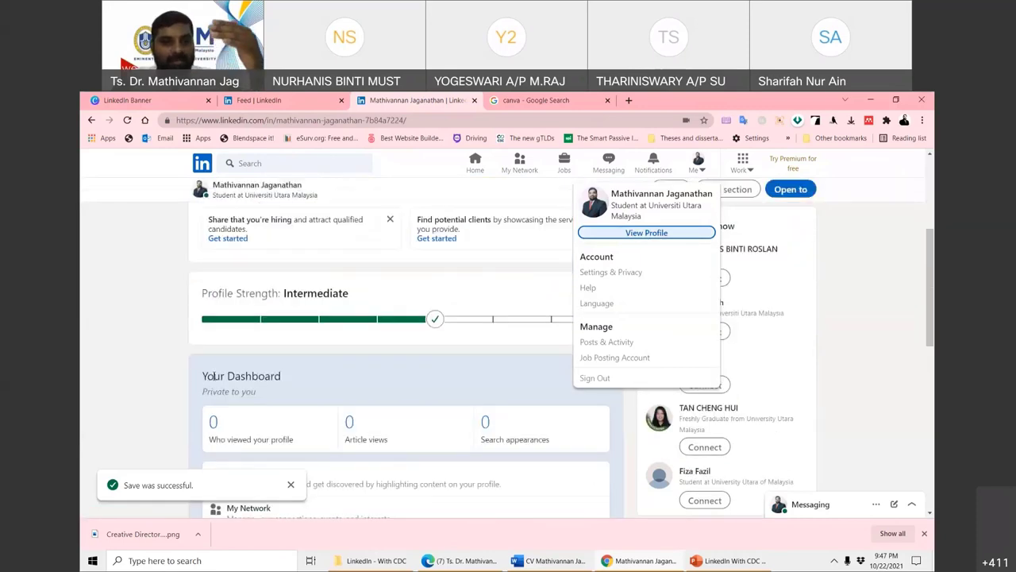
{"action": "scroll", "coordinate": [383, 476], "scroll_direction": "down", "scroll_amount": 2}
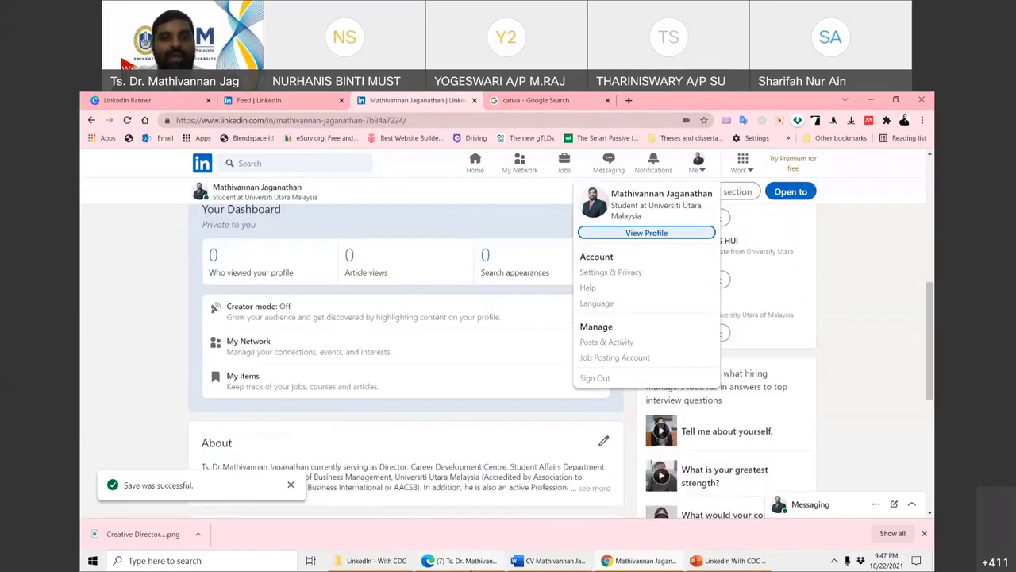
{"action": "left_click", "coordinate": [464, 561]}
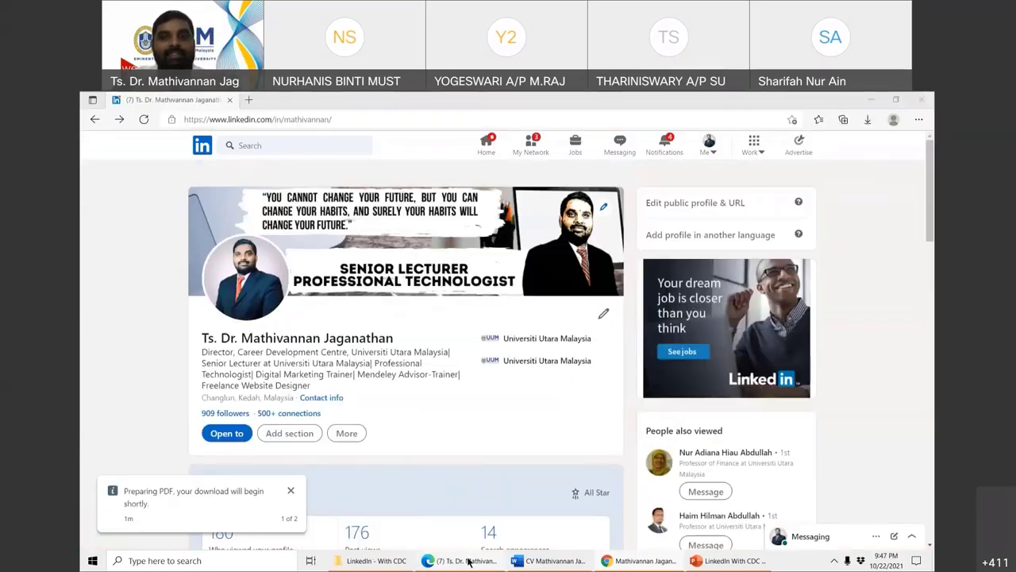
- Dismiss the PDF download notice and close the CV in Word without saving
{"action": "left_click", "coordinate": [290, 490]}
{"action": "left_click", "coordinate": [556, 560]}
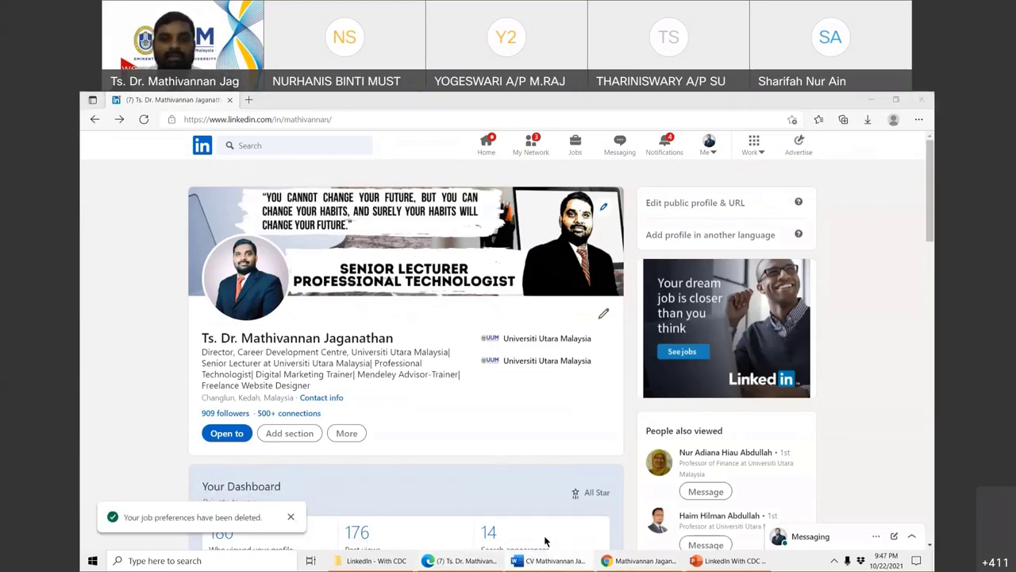
{"action": "key", "text": "alt+F4"}
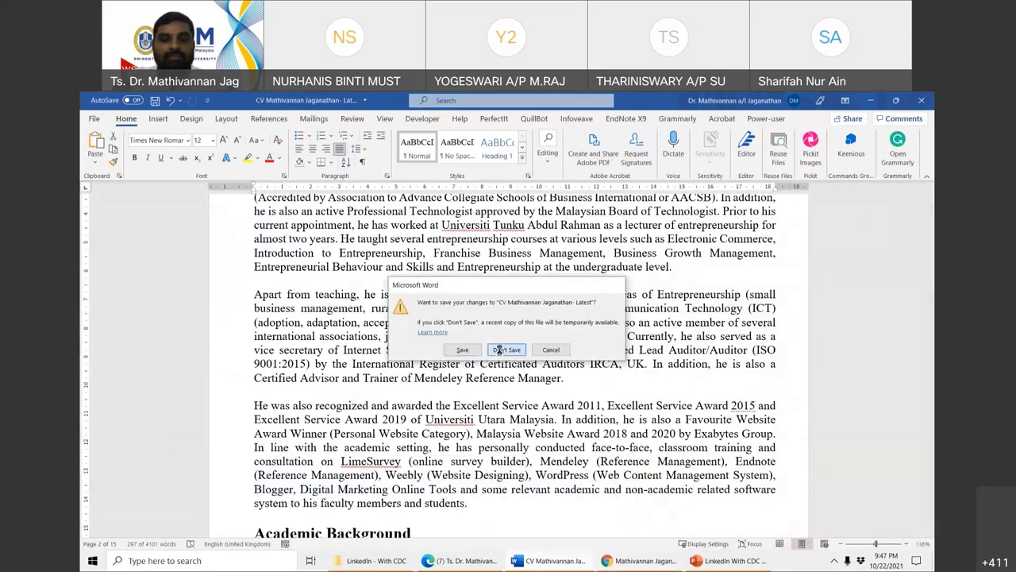
{"action": "left_click", "coordinate": [498, 349]}
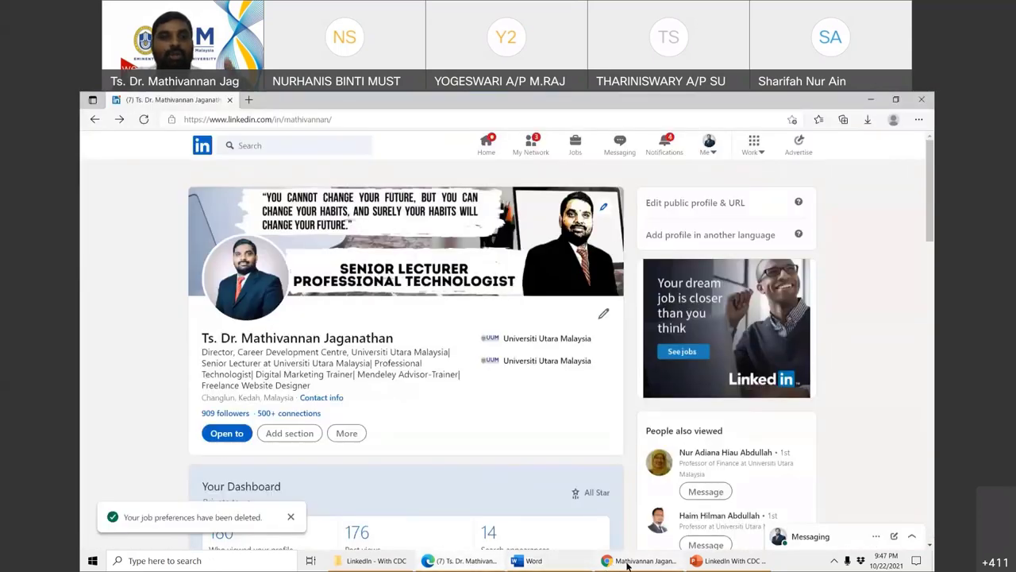
- Return to the student profile and glance at the lecturer's profile before switching back
{"action": "left_click", "coordinate": [628, 562]}
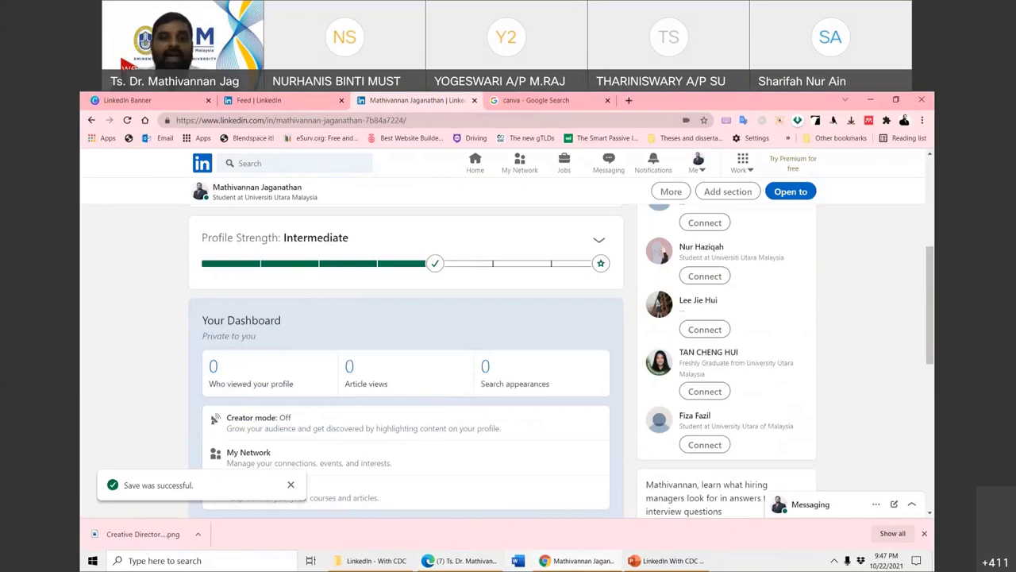
{"action": "left_click", "coordinate": [469, 562]}
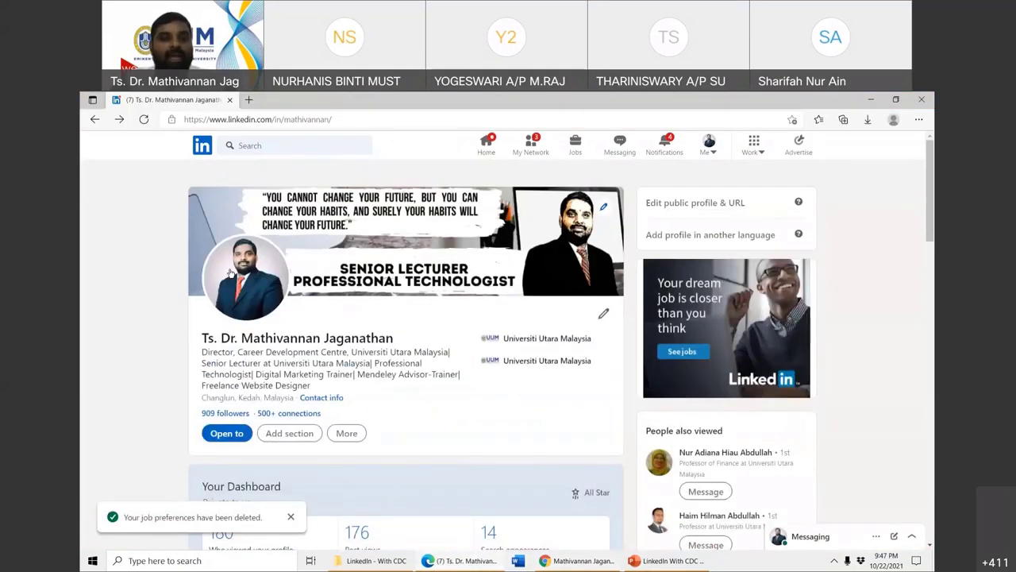
{"action": "scroll", "coordinate": [130, 363], "scroll_direction": "down", "scroll_amount": 4}
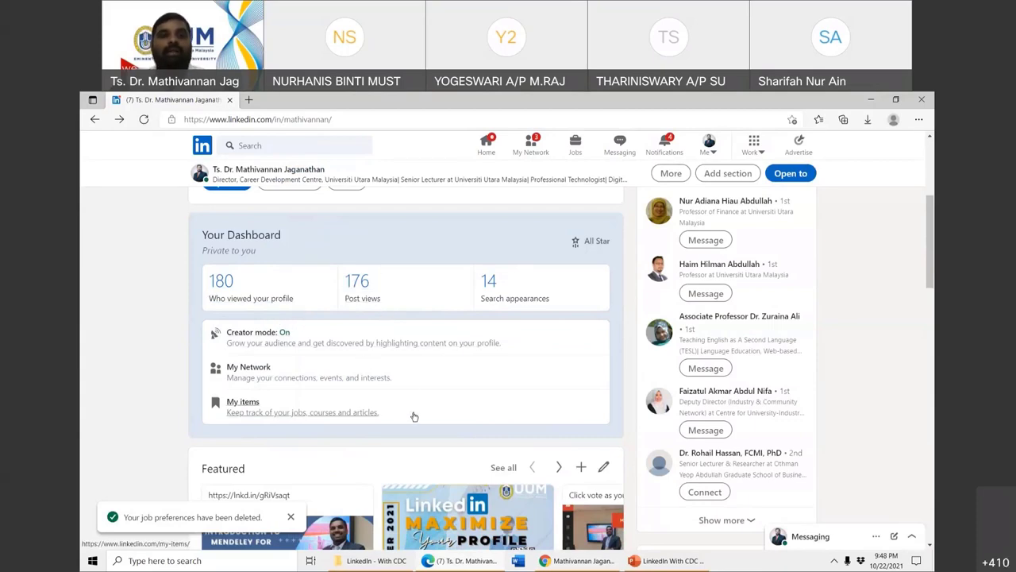
{"action": "scroll", "coordinate": [422, 406], "scroll_direction": "up", "scroll_amount": 4}
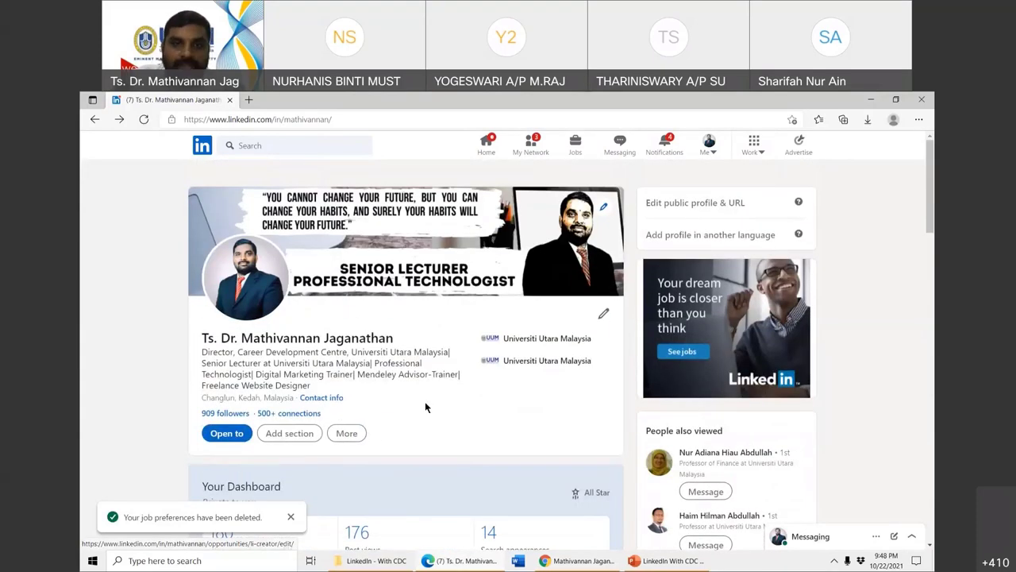
{"action": "key", "text": "alt+Tab"}
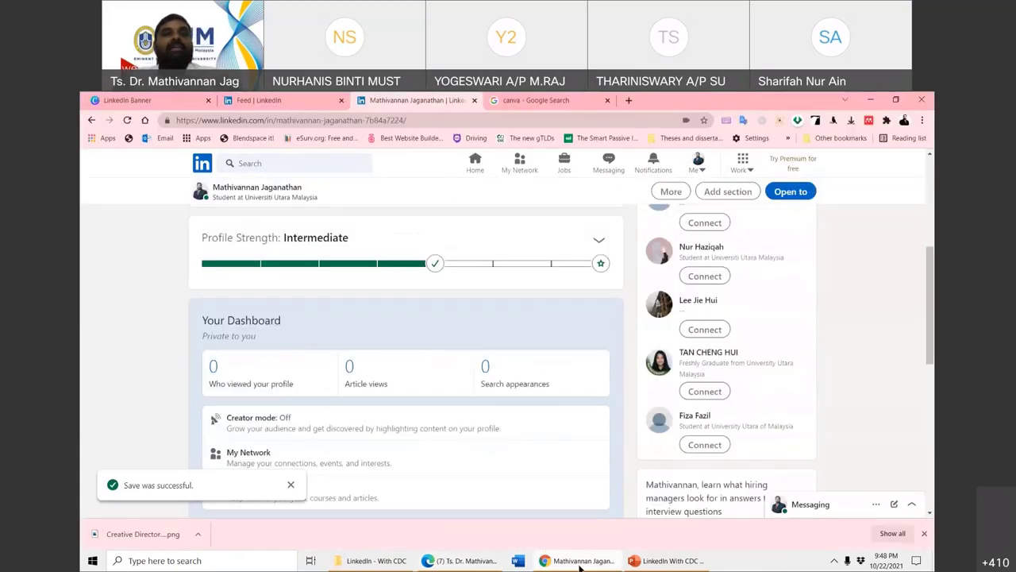
- Open the student's Posts & Activity page, showing no posts, then switch to the senior lecturer's Edge window
{"action": "scroll", "coordinate": [520, 282], "scroll_direction": "up", "scroll_amount": 4}
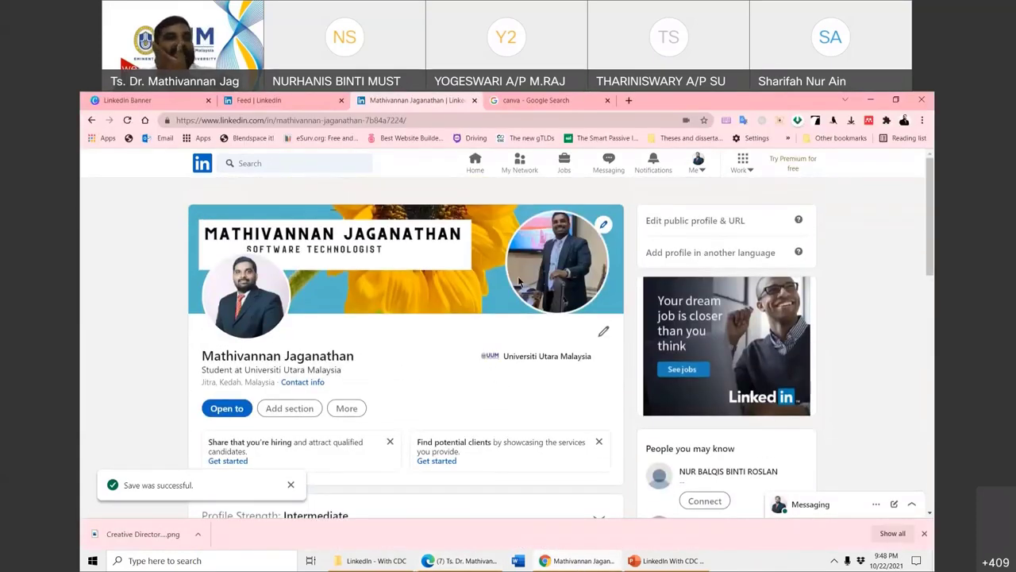
{"action": "left_click", "coordinate": [700, 170]}
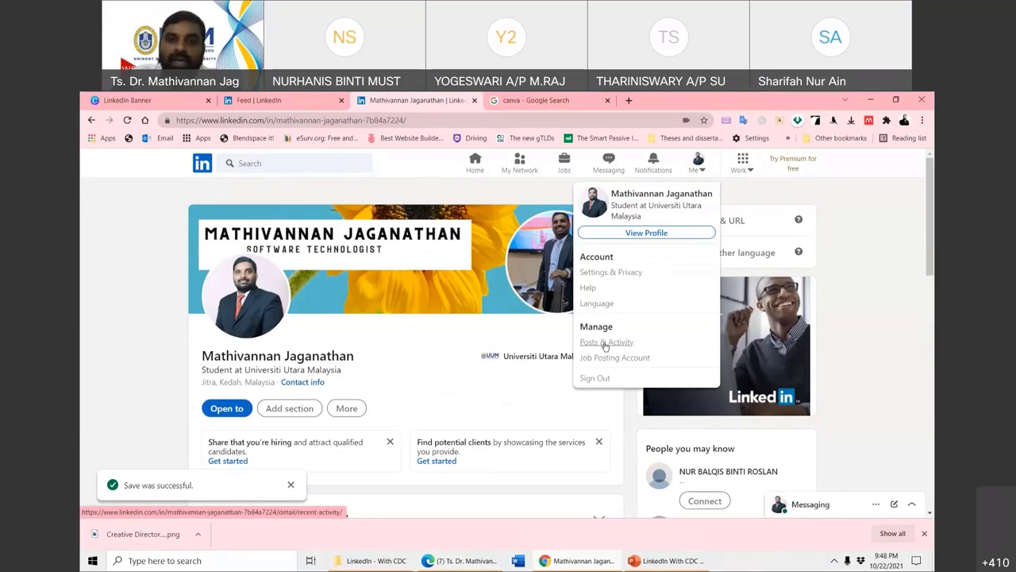
{"action": "left_click", "coordinate": [605, 343]}
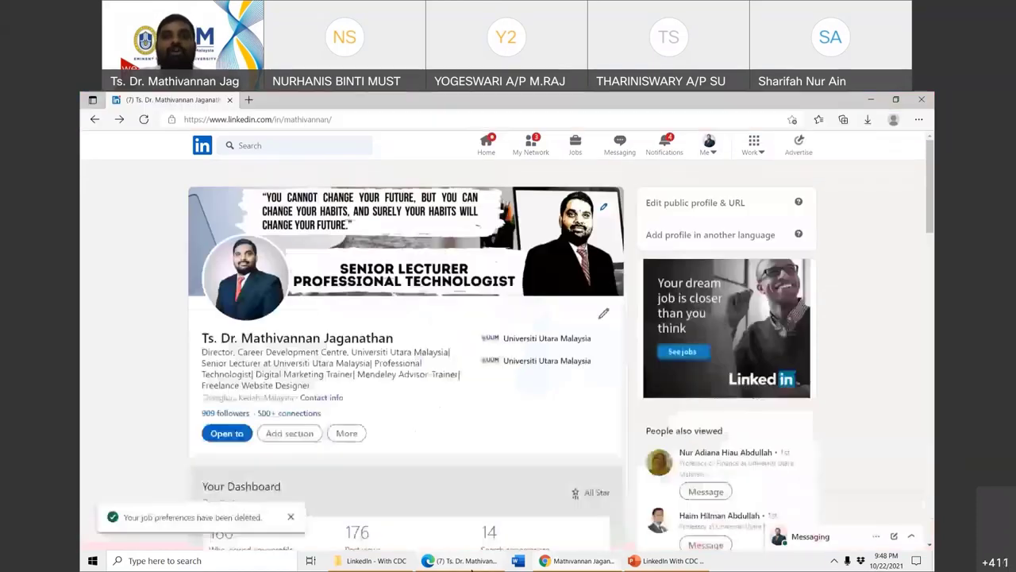
{"action": "left_click", "coordinate": [482, 560]}
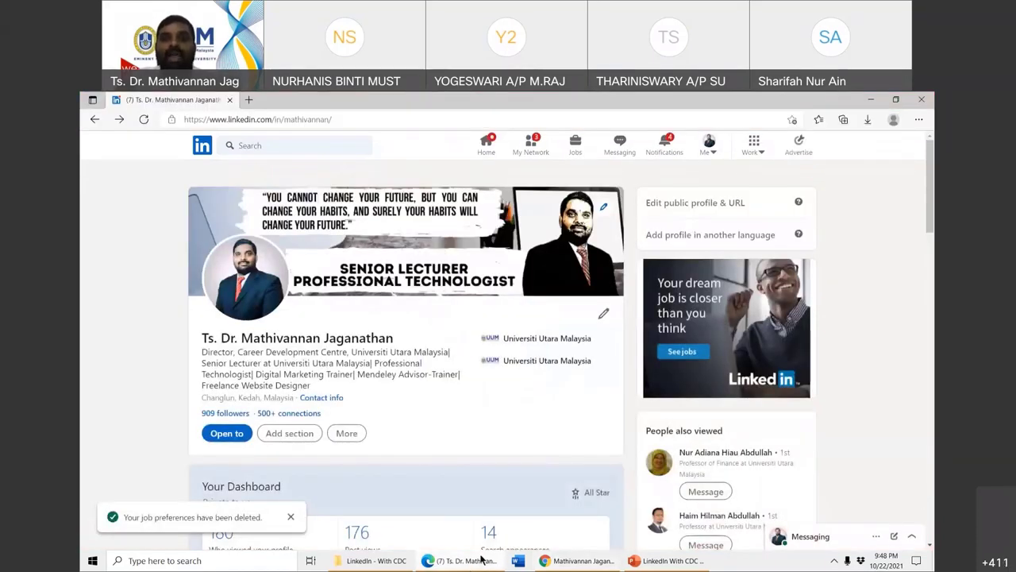
- Open the senior lecturer's posts and activity page and scroll down through the posts
{"action": "left_click", "coordinate": [712, 151]}
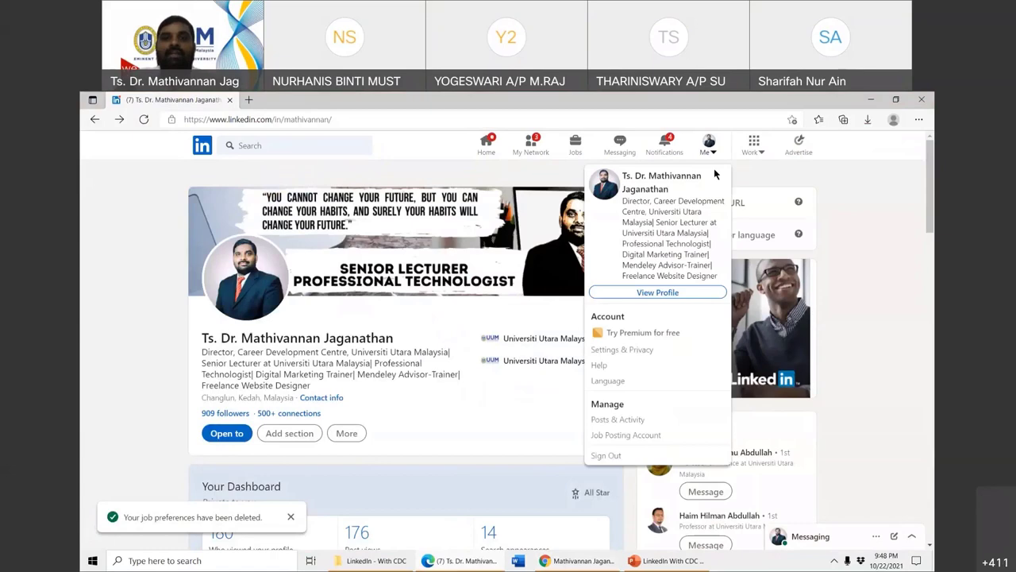
{"action": "left_click", "coordinate": [622, 420]}
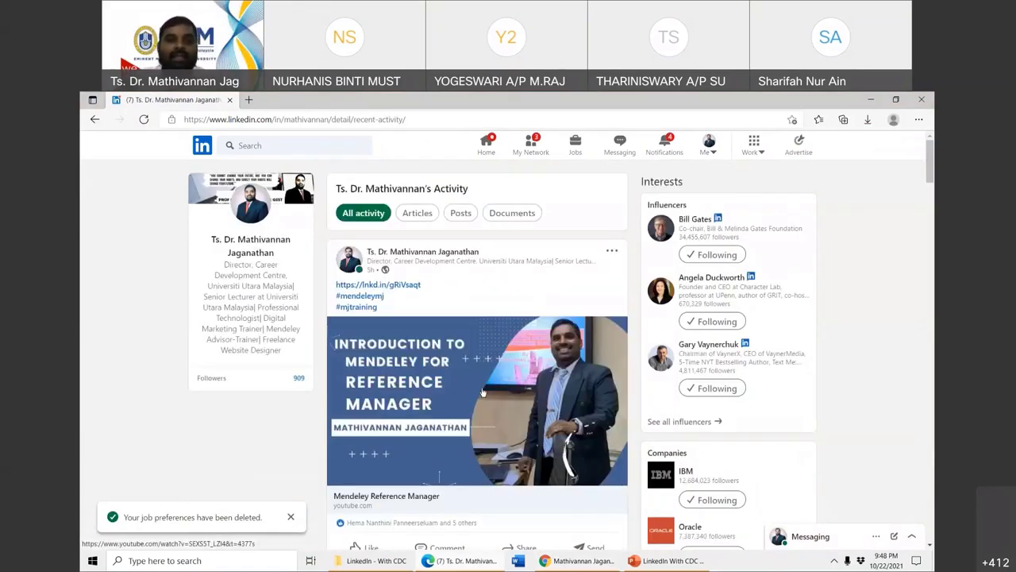
{"action": "scroll", "coordinate": [482, 392], "scroll_direction": "down", "scroll_amount": 6}
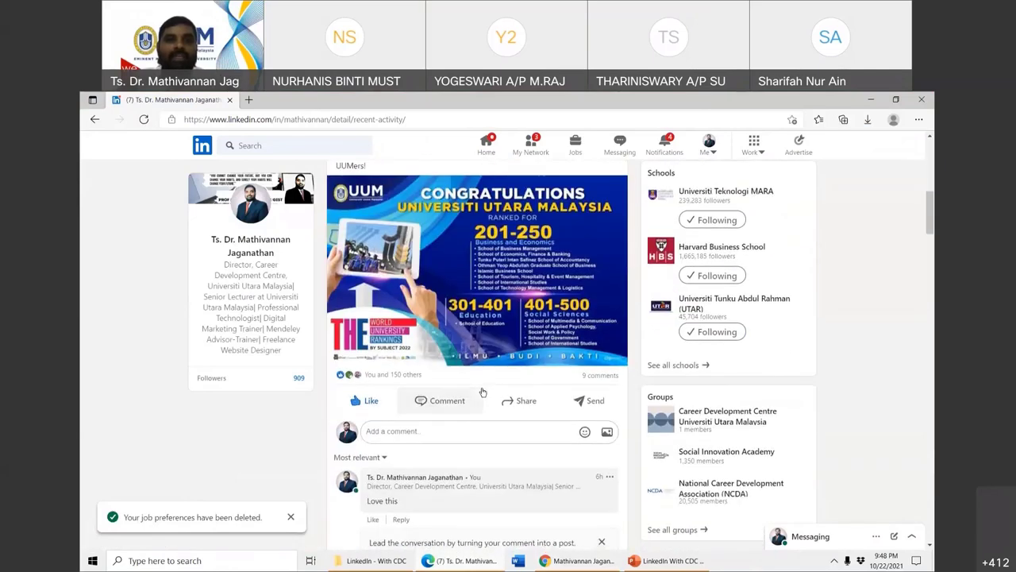
{"action": "scroll", "coordinate": [482, 393], "scroll_direction": "up", "scroll_amount": 2}
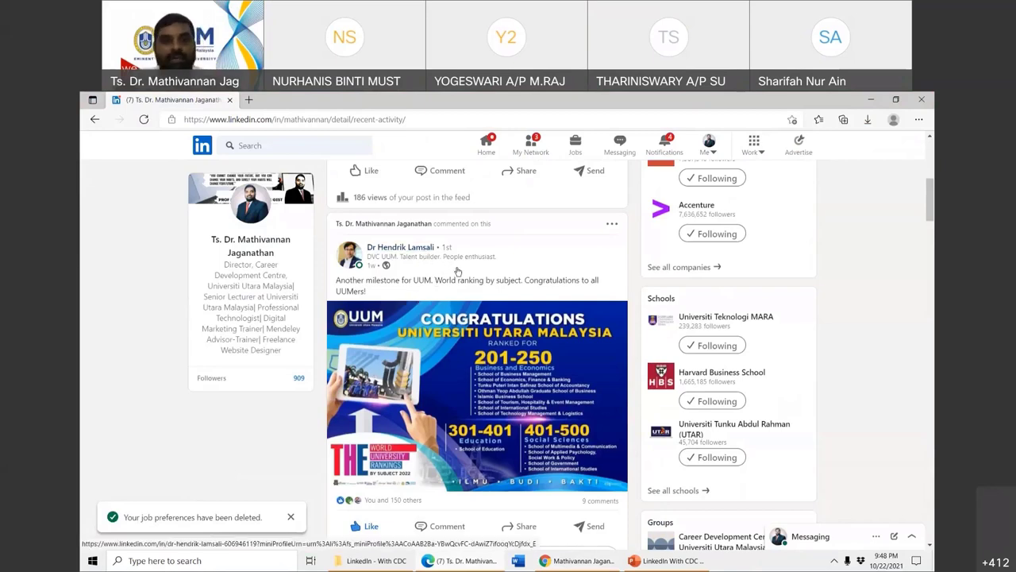
{"action": "scroll", "coordinate": [457, 273], "scroll_direction": "down", "scroll_amount": 1}
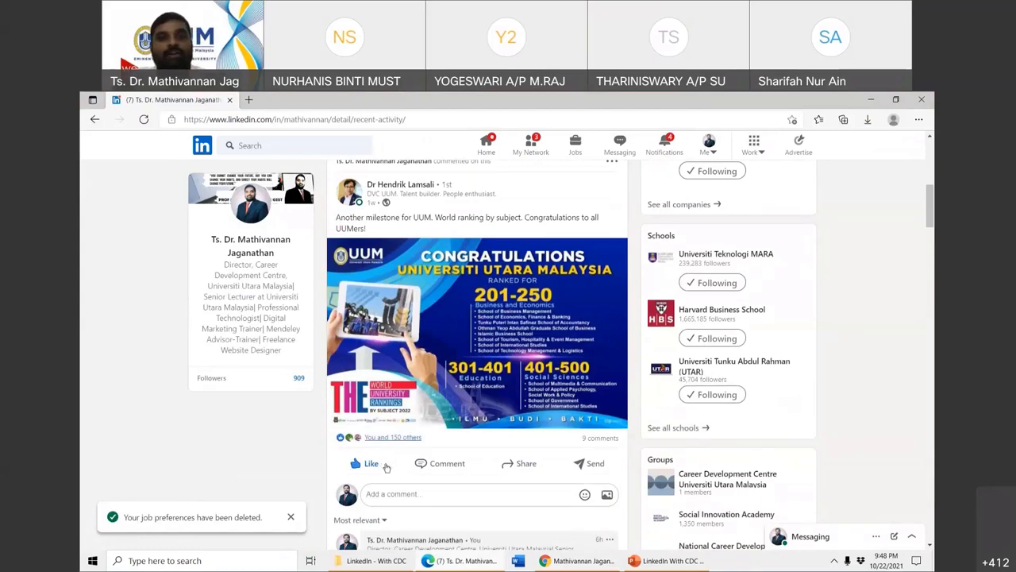
{"action": "mouse_move", "coordinate": [367, 471]}
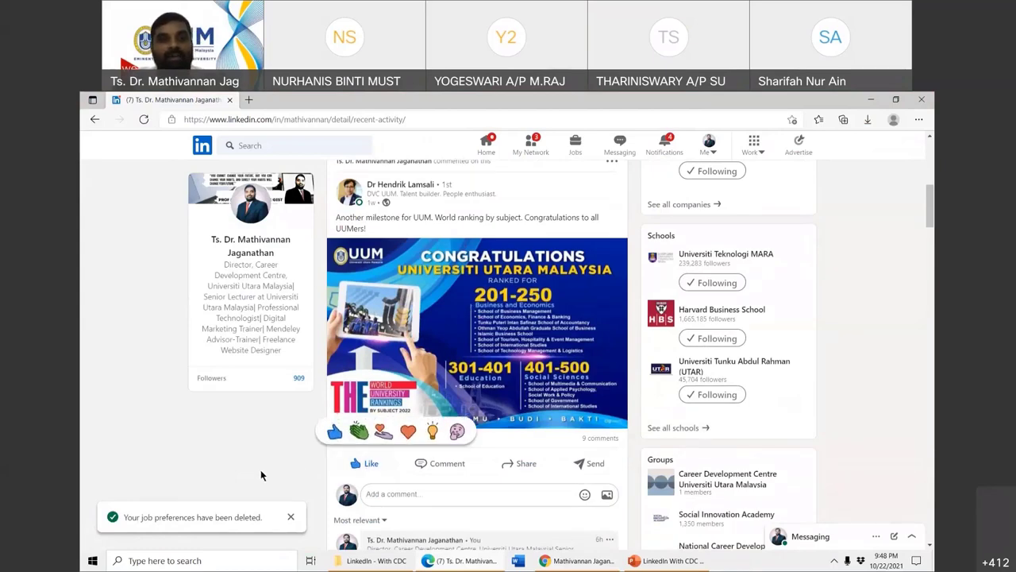
{"action": "scroll", "coordinate": [236, 479], "scroll_direction": "down", "scroll_amount": 3}
{"action": "scroll", "coordinate": [242, 420], "scroll_direction": "down", "scroll_amount": 3}
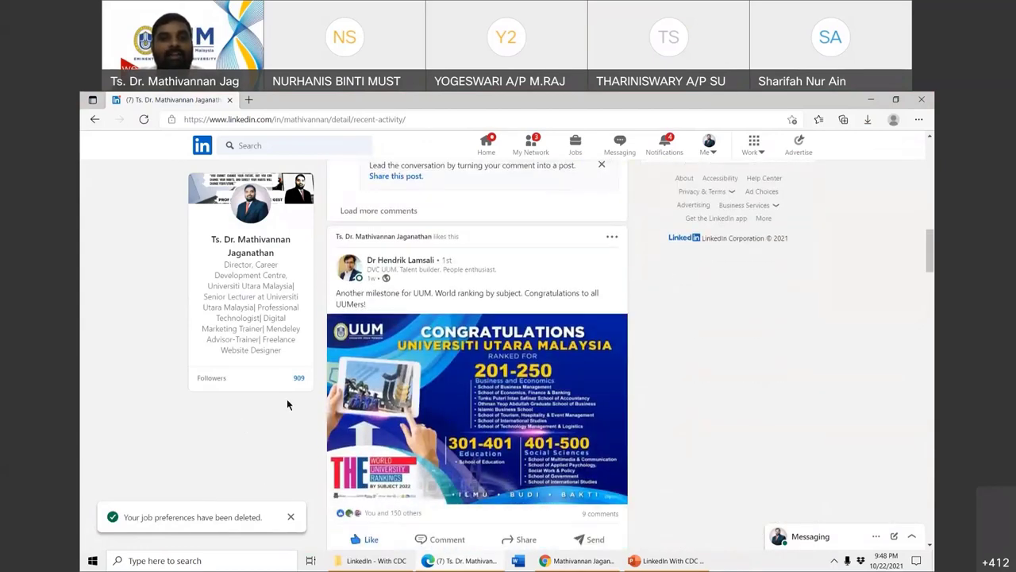
{"action": "scroll", "coordinate": [394, 389], "scroll_direction": "down", "scroll_amount": 2}
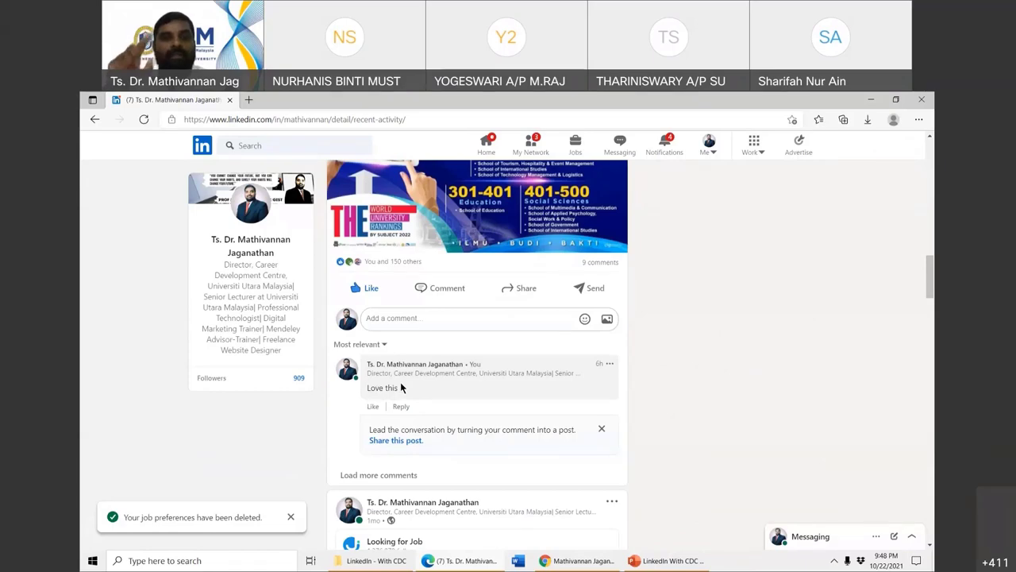
- Scroll back up to the Mendeley Reference Manager post and open the account menu
{"action": "scroll", "coordinate": [400, 385], "scroll_direction": "up", "scroll_amount": 1}
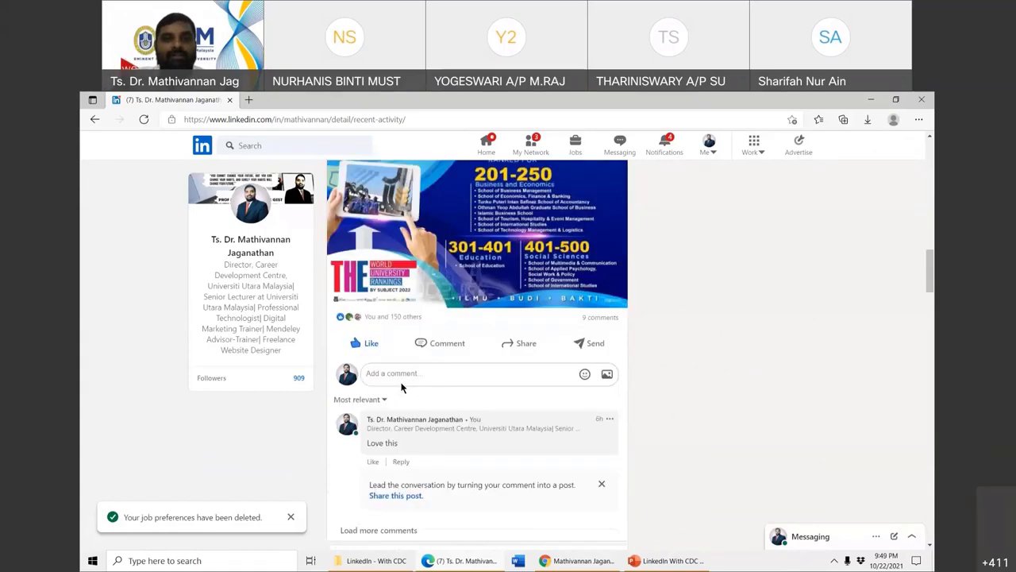
{"action": "scroll", "coordinate": [404, 365], "scroll_direction": "down", "scroll_amount": 4}
{"action": "scroll", "coordinate": [411, 334], "scroll_direction": "up", "scroll_amount": 4}
{"action": "scroll", "coordinate": [413, 326], "scroll_direction": "down", "scroll_amount": 5}
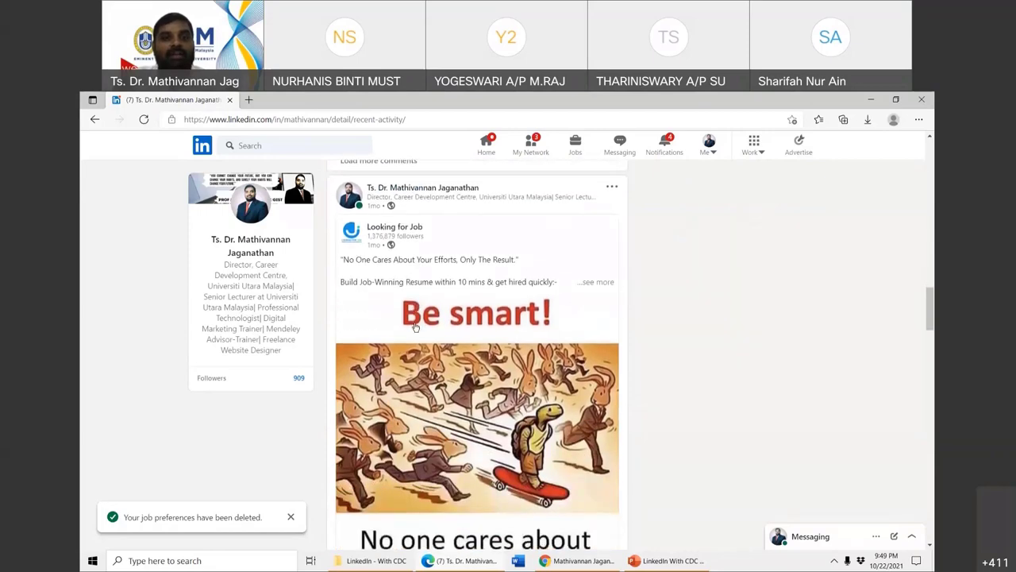
{"action": "scroll", "coordinate": [427, 343], "scroll_direction": "up", "scroll_amount": 1}
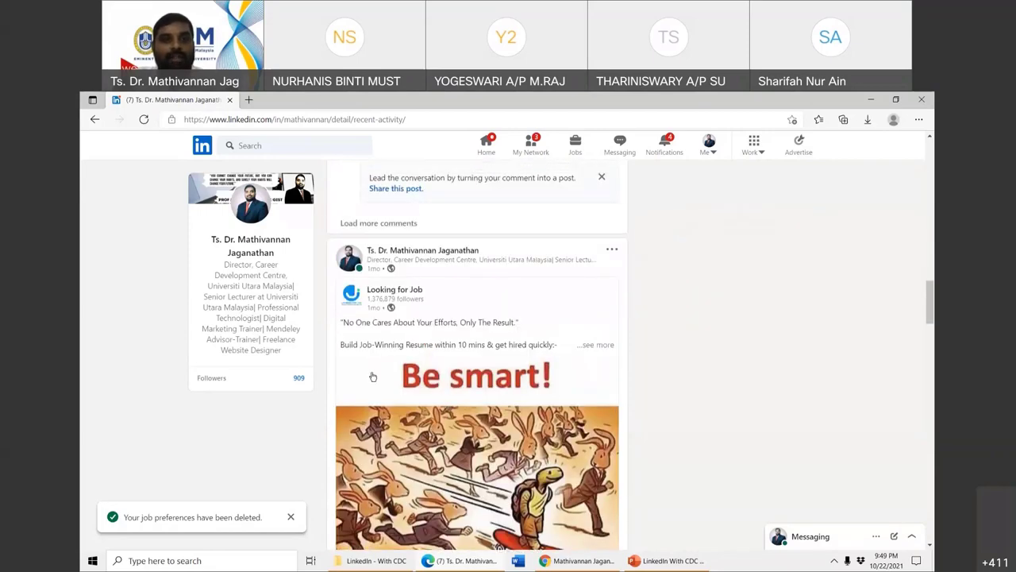
{"action": "scroll", "coordinate": [427, 343], "scroll_direction": "down", "scroll_amount": 8}
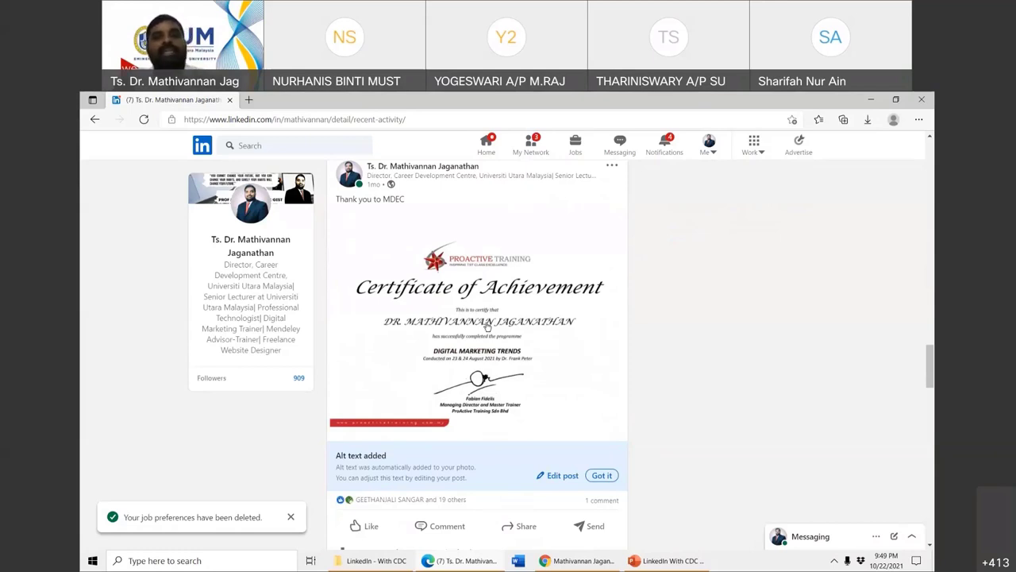
{"action": "scroll", "coordinate": [507, 352], "scroll_direction": "down", "scroll_amount": 5}
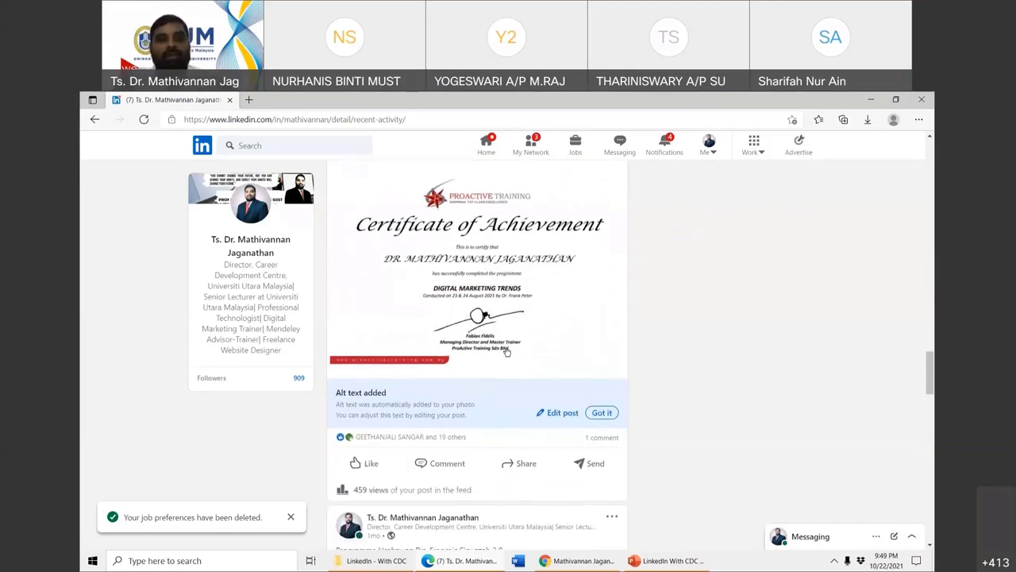
{"action": "scroll", "coordinate": [506, 351], "scroll_direction": "up", "scroll_amount": 2}
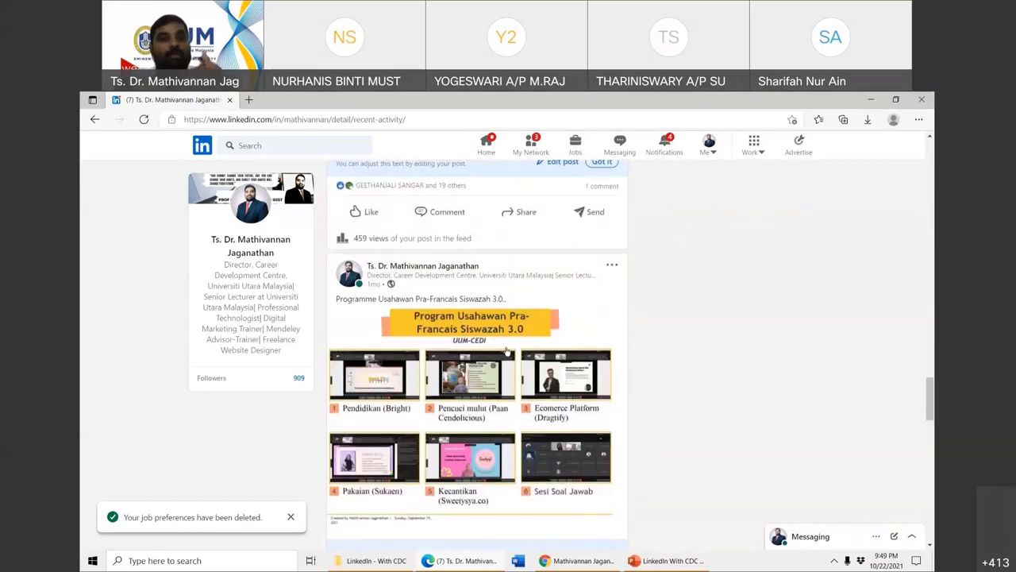
{"action": "scroll", "coordinate": [507, 352], "scroll_direction": "up", "scroll_amount": 15}
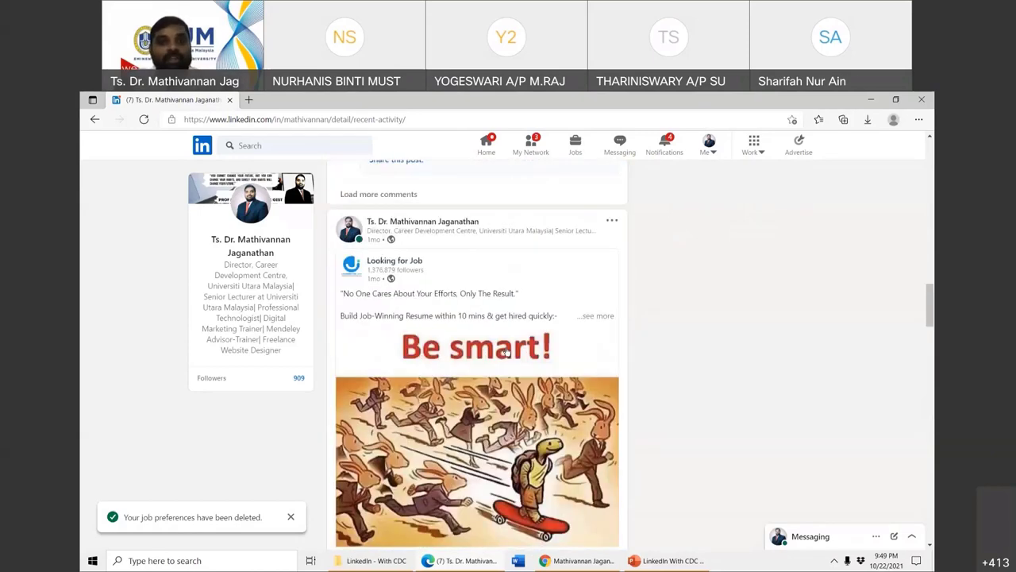
{"action": "scroll", "coordinate": [507, 352], "scroll_direction": "up", "scroll_amount": 1}
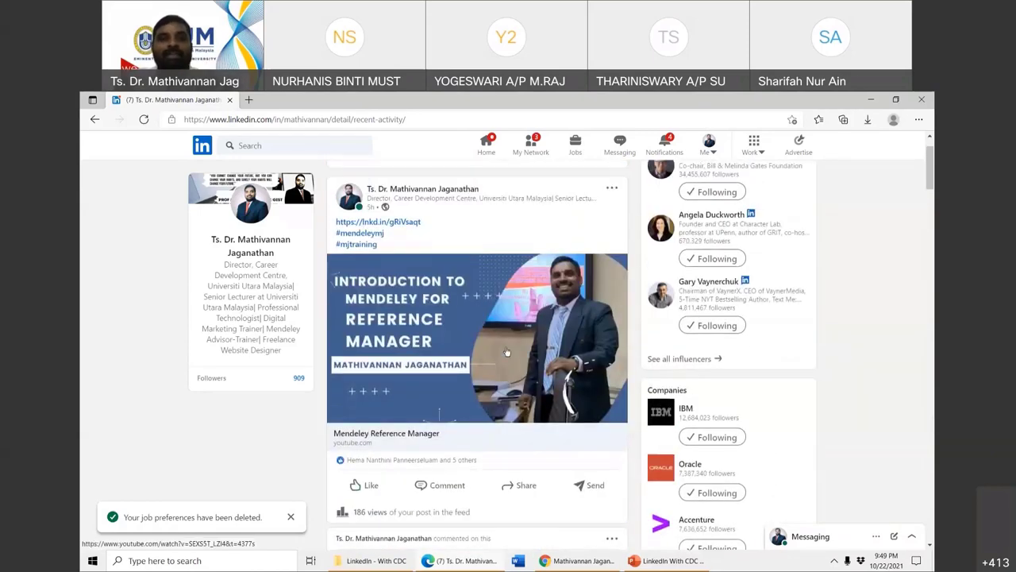
{"action": "scroll", "coordinate": [506, 352], "scroll_direction": "up", "scroll_amount": 2}
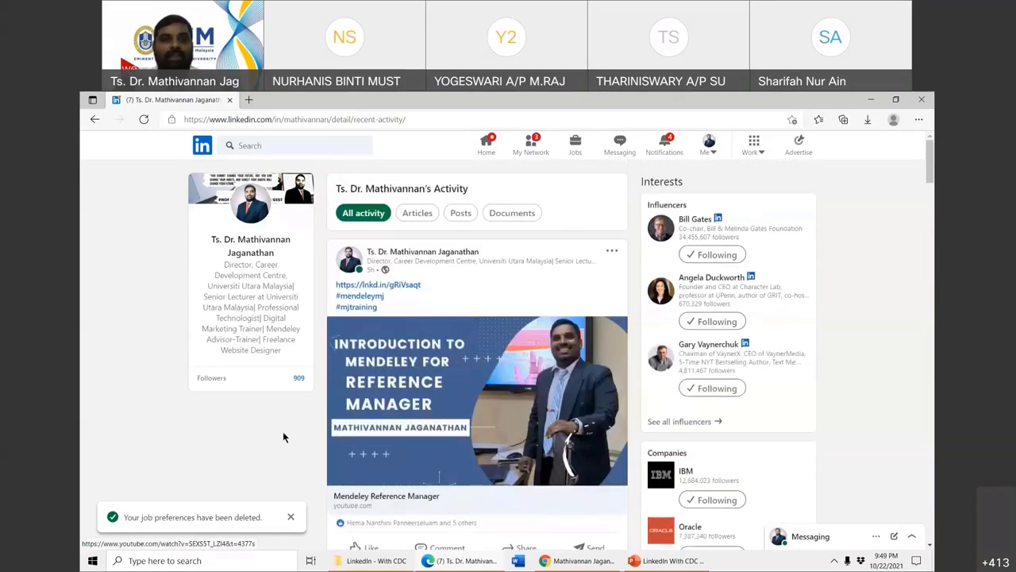
{"action": "left_click", "coordinate": [709, 146]}
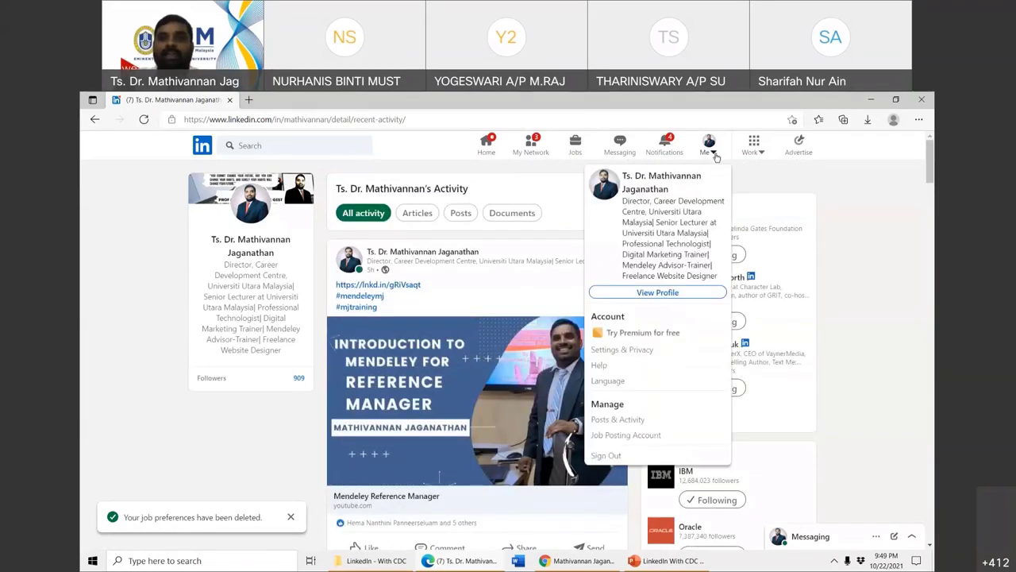
- Open the student account's Settings & Privacy in Chrome, dismiss the email banner, and expand Manage your data
{"action": "left_click", "coordinate": [564, 560]}
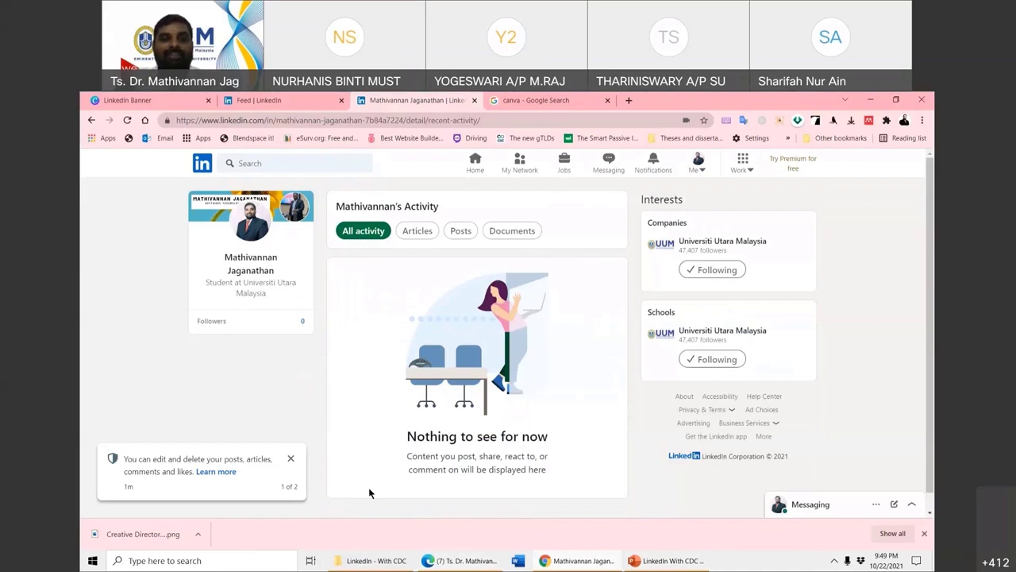
{"action": "left_click", "coordinate": [698, 163]}
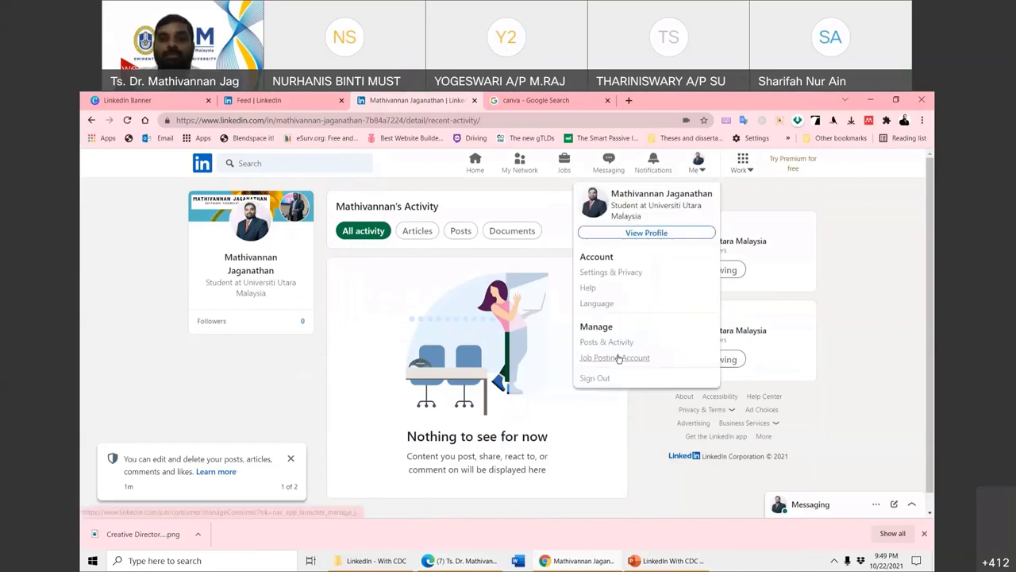
{"action": "left_click", "coordinate": [616, 273]}
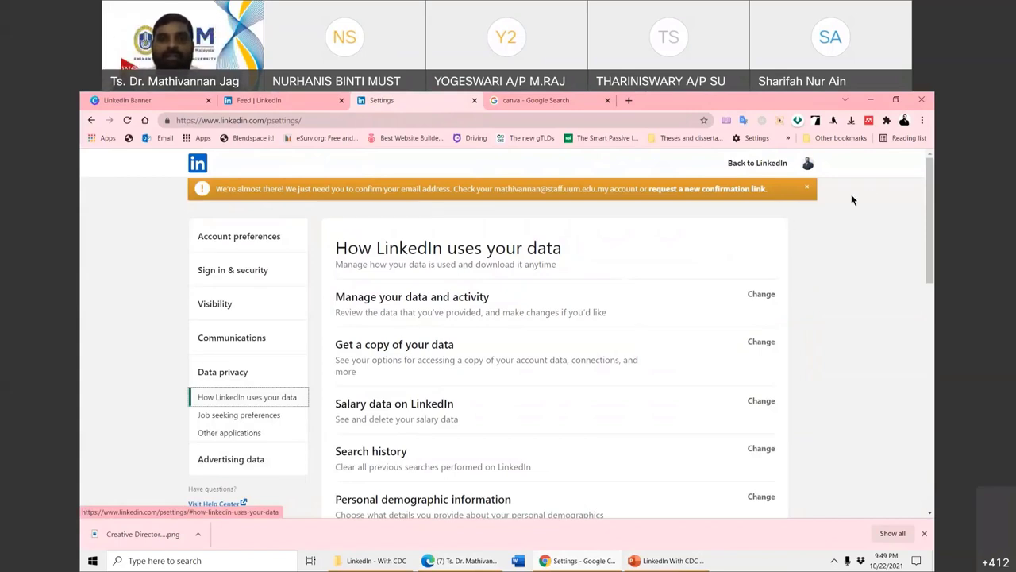
{"action": "left_click", "coordinate": [809, 189]}
{"action": "left_click", "coordinate": [767, 272]}
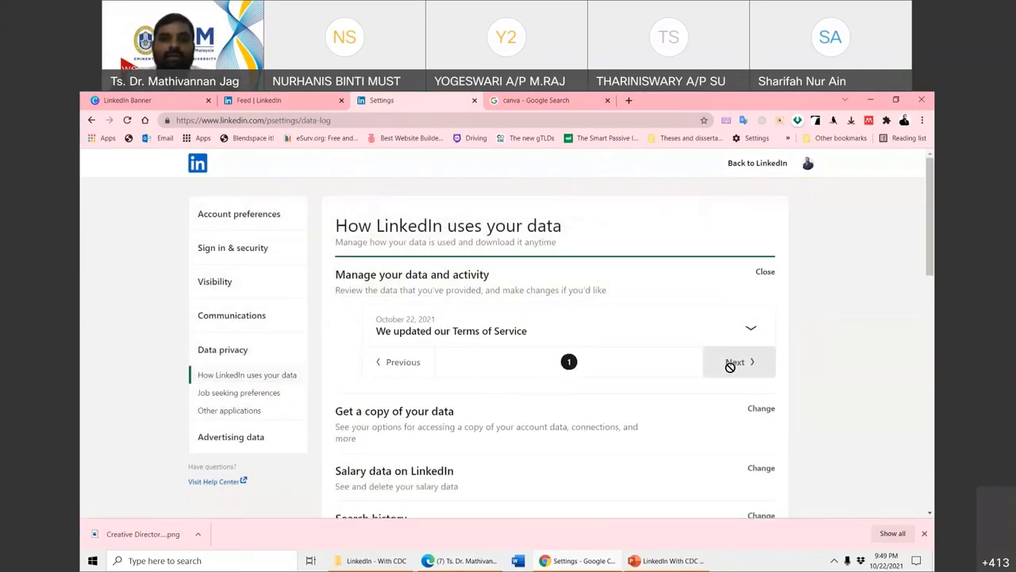
- Go to Account preferences > Profile information and start editing name, location and industry
{"action": "scroll", "coordinate": [535, 392], "scroll_direction": "down", "scroll_amount": 2}
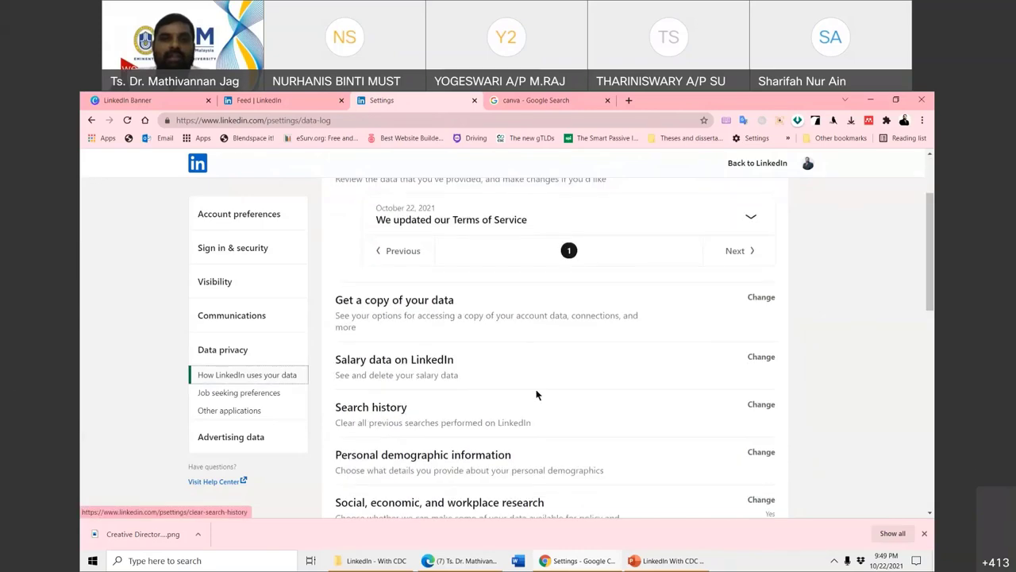
{"action": "scroll", "coordinate": [411, 292], "scroll_direction": "up", "scroll_amount": 1}
{"action": "scroll", "coordinate": [411, 292], "scroll_direction": "up", "scroll_amount": 2}
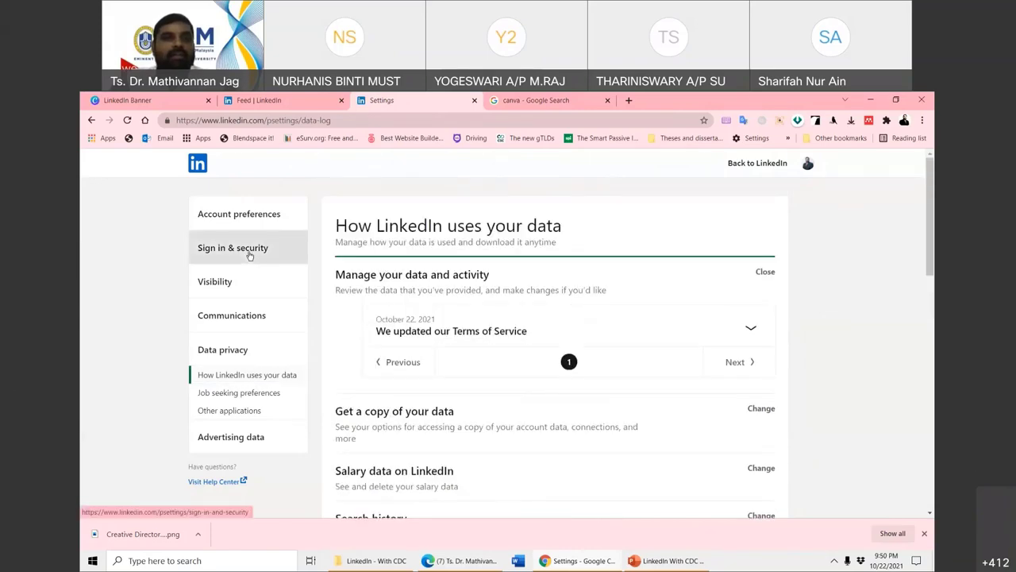
{"action": "left_click", "coordinate": [249, 248]}
{"action": "left_click", "coordinate": [247, 215]}
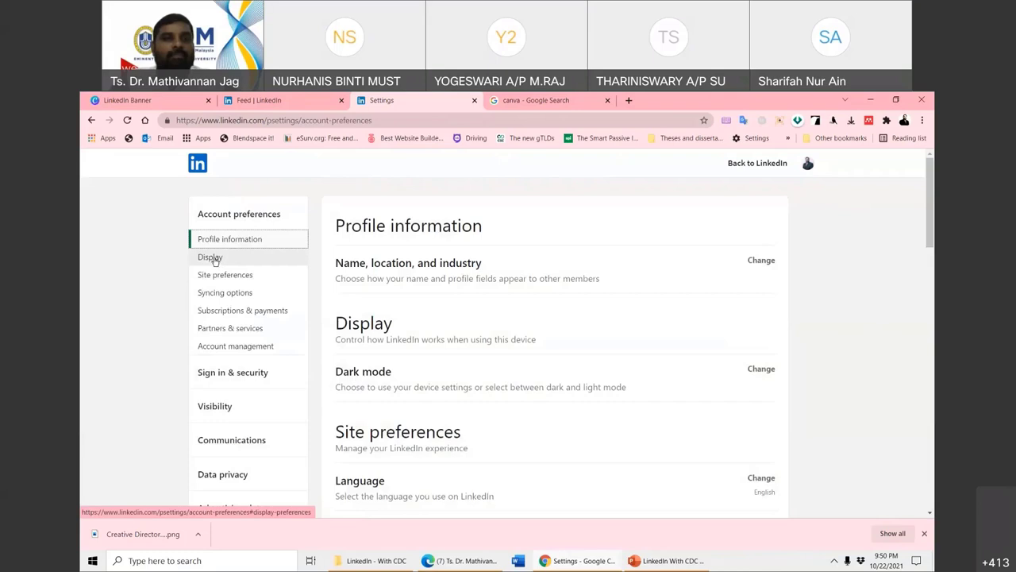
{"action": "left_click", "coordinate": [216, 242]}
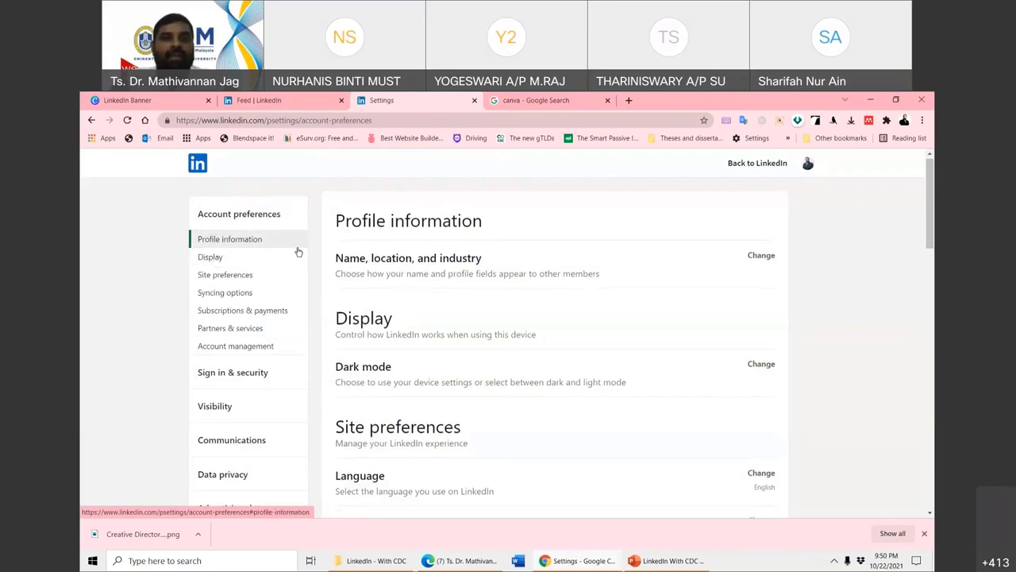
{"action": "left_click", "coordinate": [760, 255]}
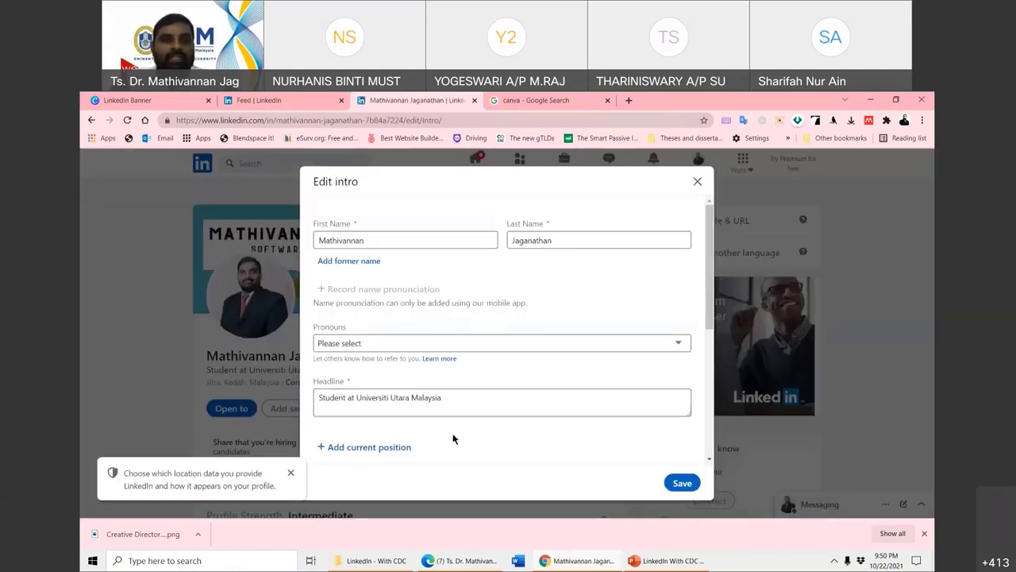
- Leave Pronouns at Please select, scroll through the intro fields, and close the editor unsaved
{"action": "left_click", "coordinate": [676, 344]}
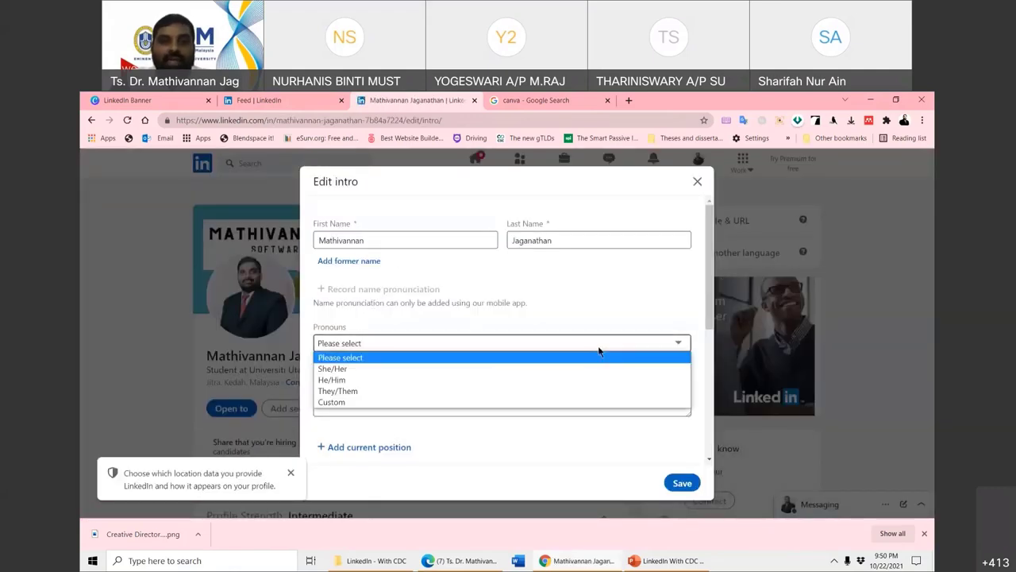
{"action": "left_click", "coordinate": [503, 325]}
{"action": "scroll", "coordinate": [440, 313], "scroll_direction": "down", "scroll_amount": 2}
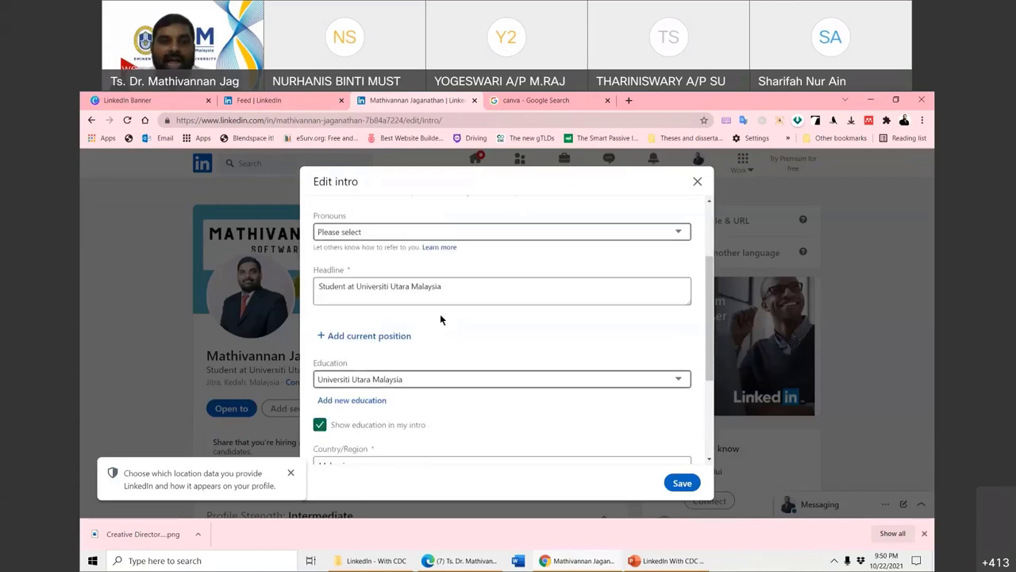
{"action": "scroll", "coordinate": [455, 336], "scroll_direction": "down", "scroll_amount": 3}
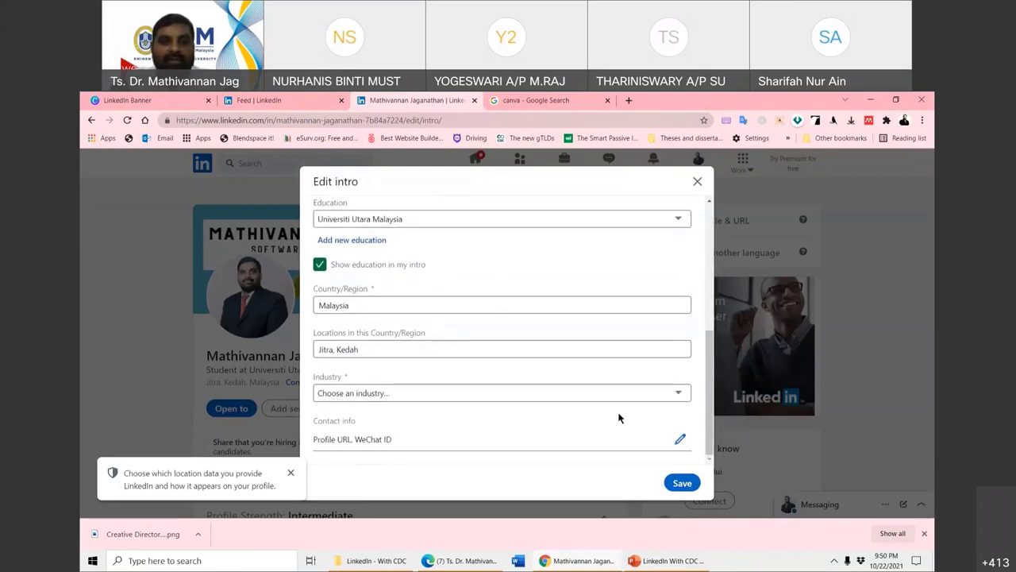
{"action": "left_click", "coordinate": [696, 183]}
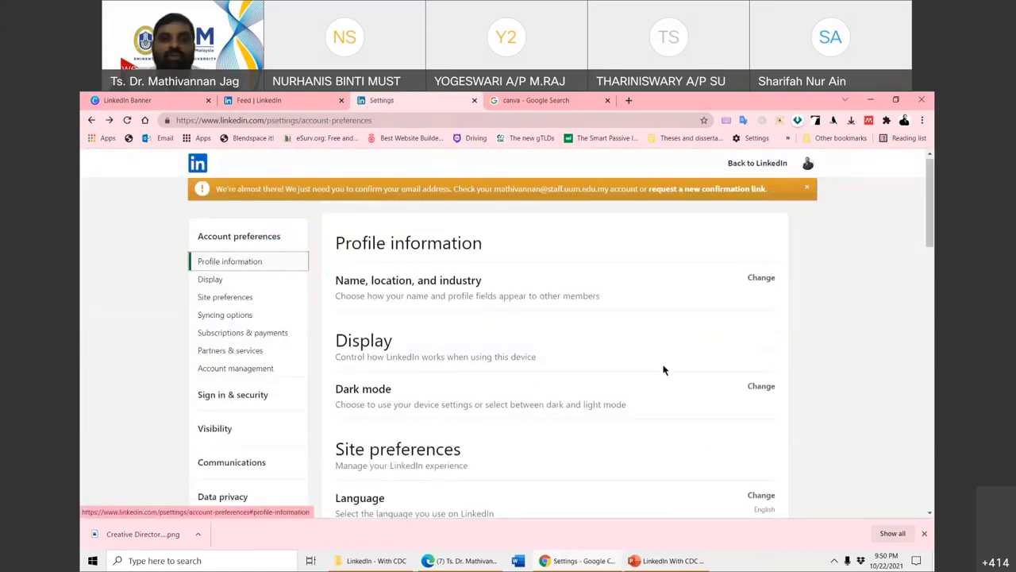
- Scroll past Display and Site preferences and open Feed preferences
{"action": "scroll", "coordinate": [517, 420], "scroll_direction": "down", "scroll_amount": 2}
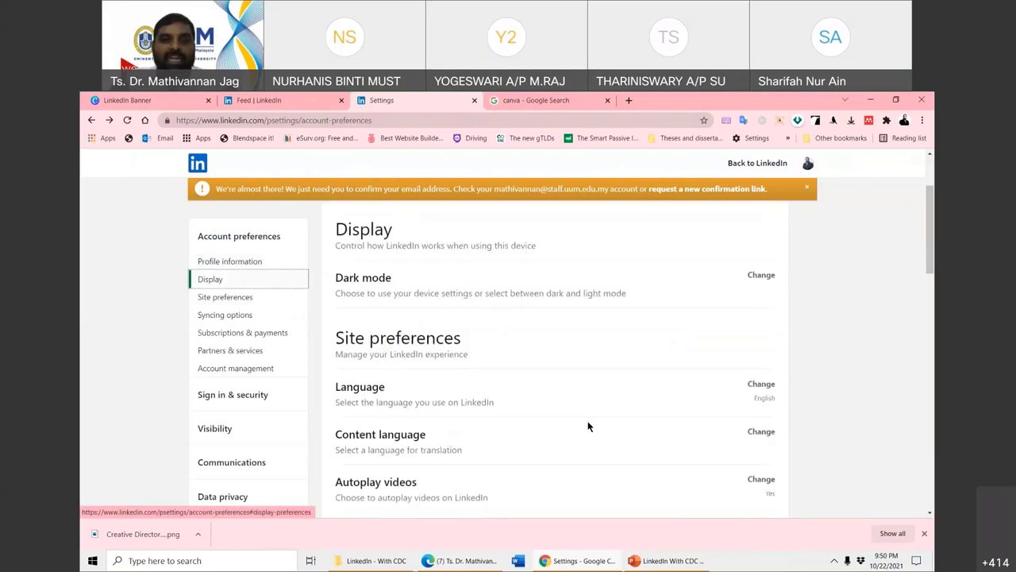
{"action": "scroll", "coordinate": [395, 320], "scroll_direction": "down", "scroll_amount": 1}
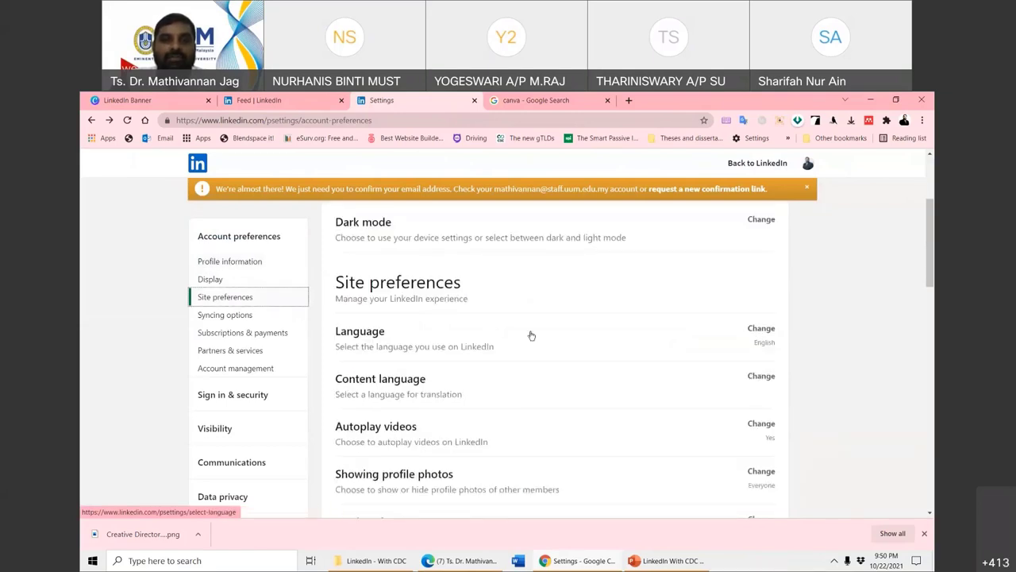
{"action": "scroll", "coordinate": [601, 417], "scroll_direction": "down", "scroll_amount": 1}
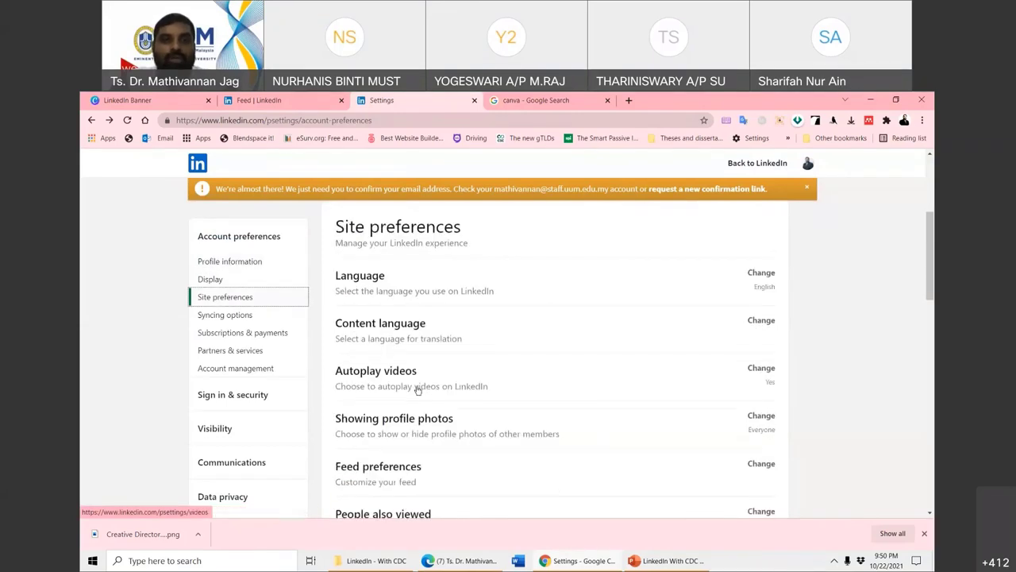
{"action": "scroll", "coordinate": [429, 436], "scroll_direction": "down", "scroll_amount": 1}
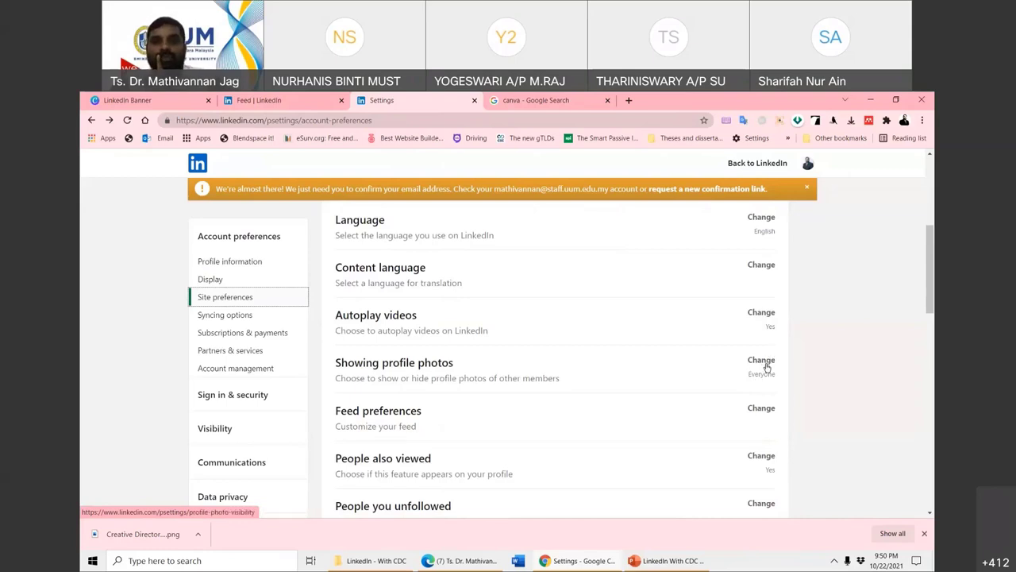
{"action": "scroll", "coordinate": [766, 368], "scroll_direction": "down", "scroll_amount": 2}
{"action": "left_click", "coordinate": [763, 297]}
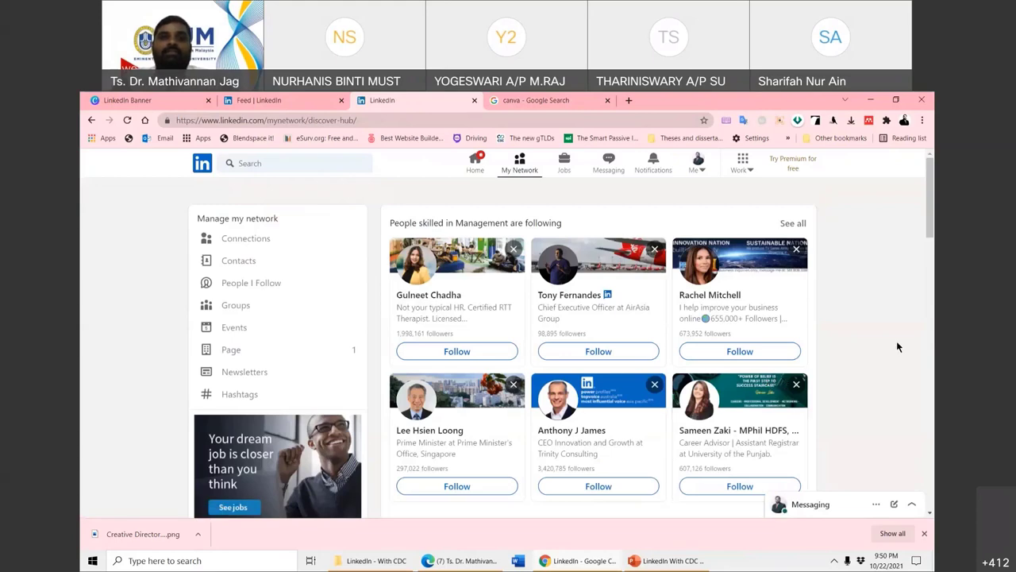
- Browse Management-related follow suggestions like Top Glove and Unilever, then open the account menu
{"action": "scroll", "coordinate": [897, 341], "scroll_direction": "down", "scroll_amount": 1}
{"action": "scroll", "coordinate": [897, 343], "scroll_direction": "up", "scroll_amount": 1}
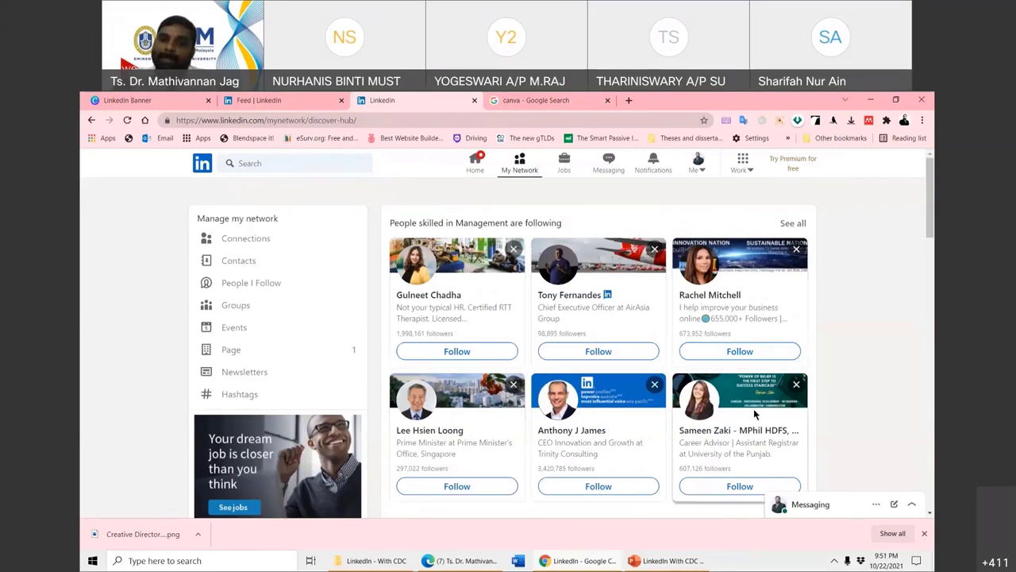
{"action": "scroll", "coordinate": [755, 413], "scroll_direction": "down", "scroll_amount": 4}
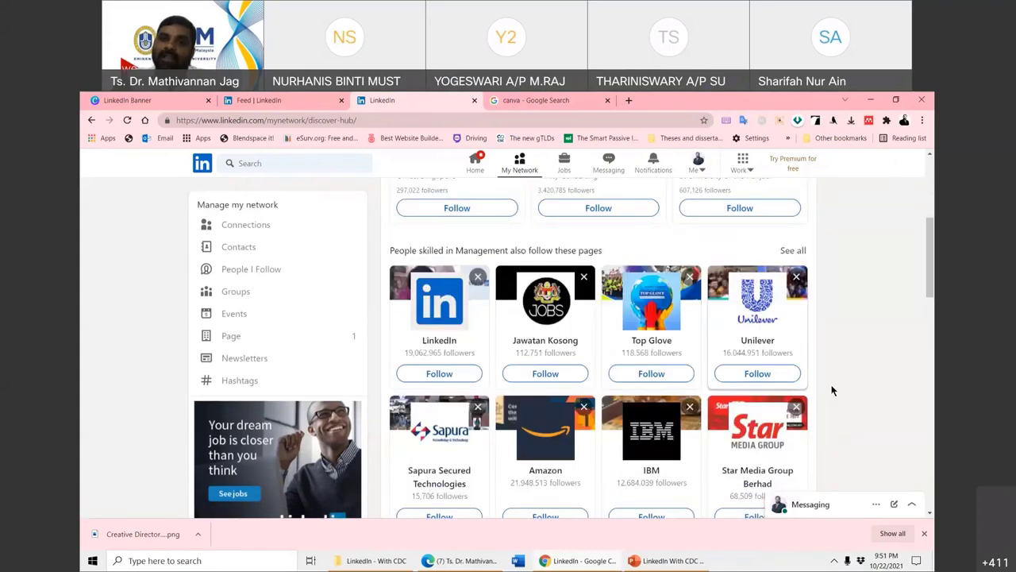
{"action": "scroll", "coordinate": [635, 357], "scroll_direction": "up", "scroll_amount": 2}
{"action": "scroll", "coordinate": [439, 318], "scroll_direction": "down", "scroll_amount": 1}
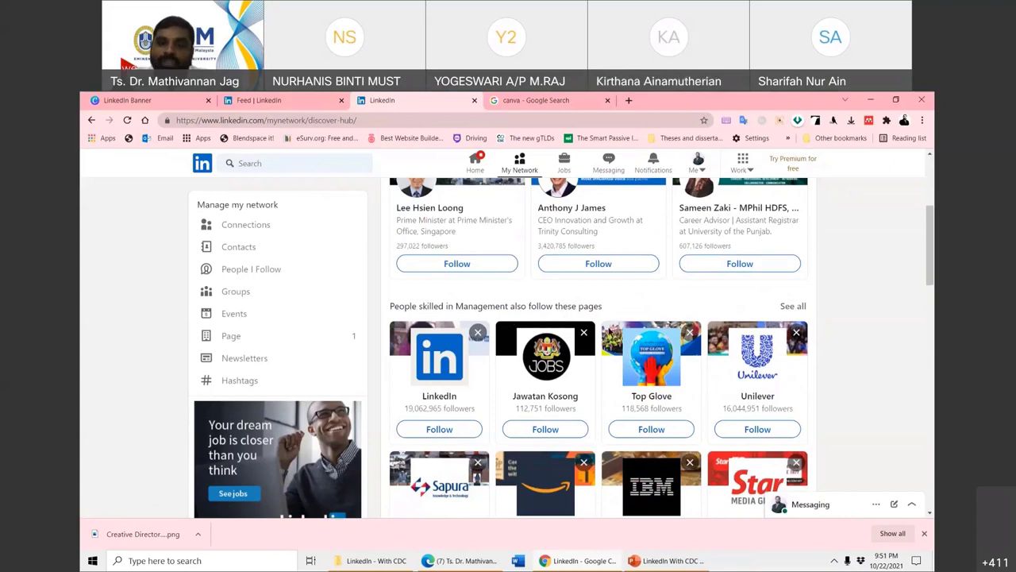
{"action": "scroll", "coordinate": [608, 331], "scroll_direction": "up", "scroll_amount": 2}
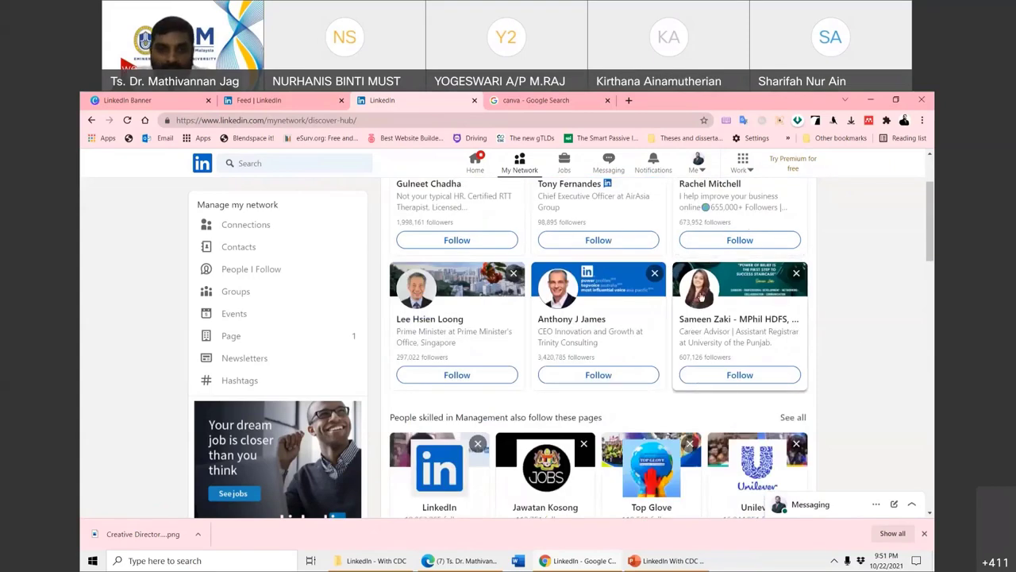
{"action": "scroll", "coordinate": [731, 316], "scroll_direction": "down", "scroll_amount": 1}
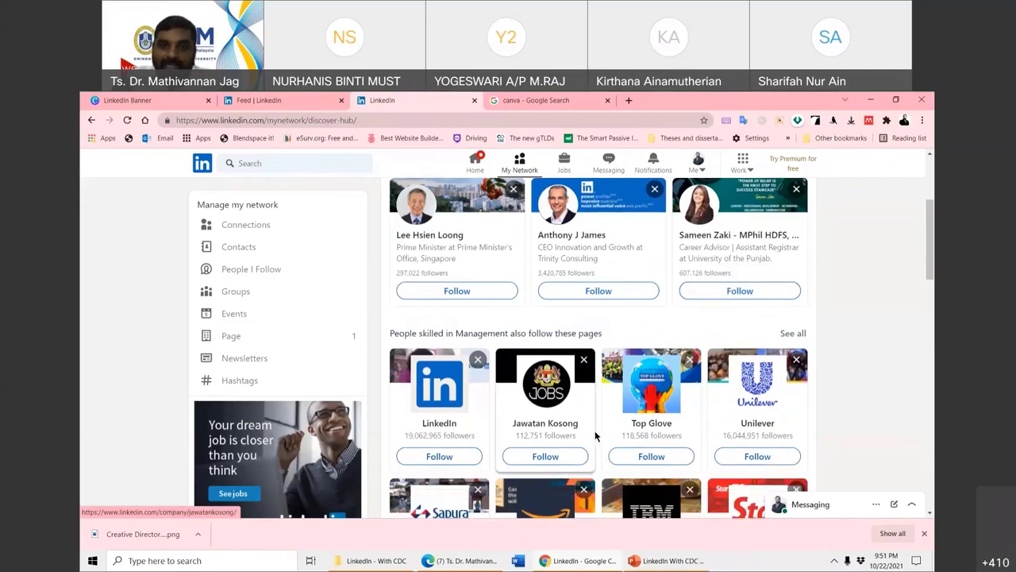
{"action": "scroll", "coordinate": [595, 435], "scroll_direction": "down", "scroll_amount": 1}
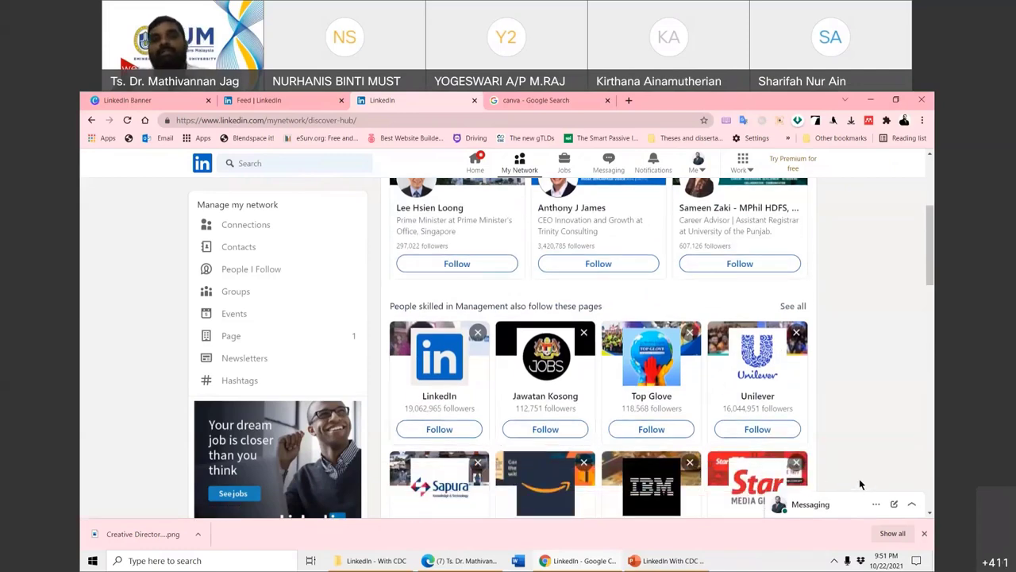
{"action": "scroll", "coordinate": [725, 429], "scroll_direction": "up", "scroll_amount": 3}
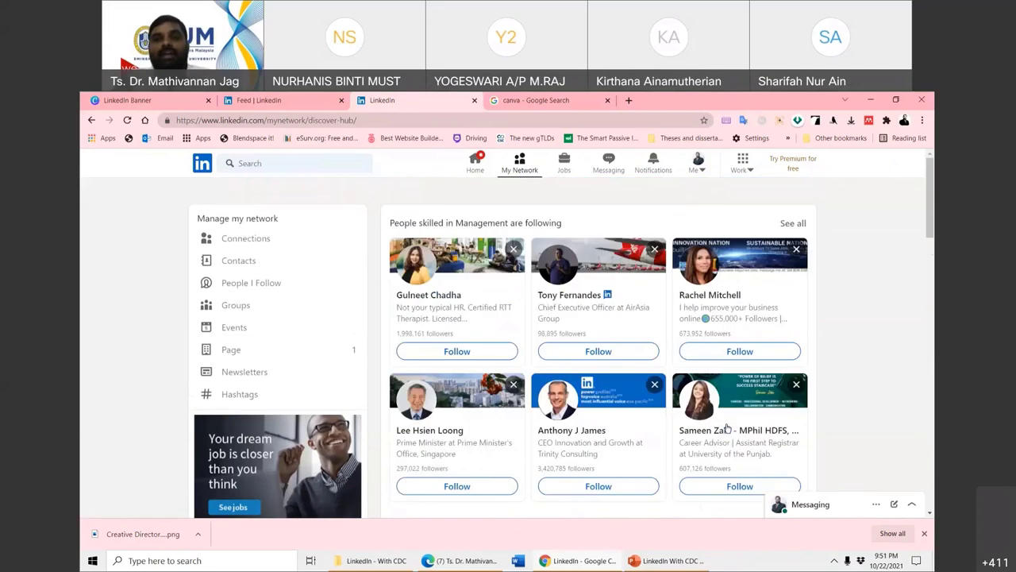
{"action": "left_click", "coordinate": [698, 165]}
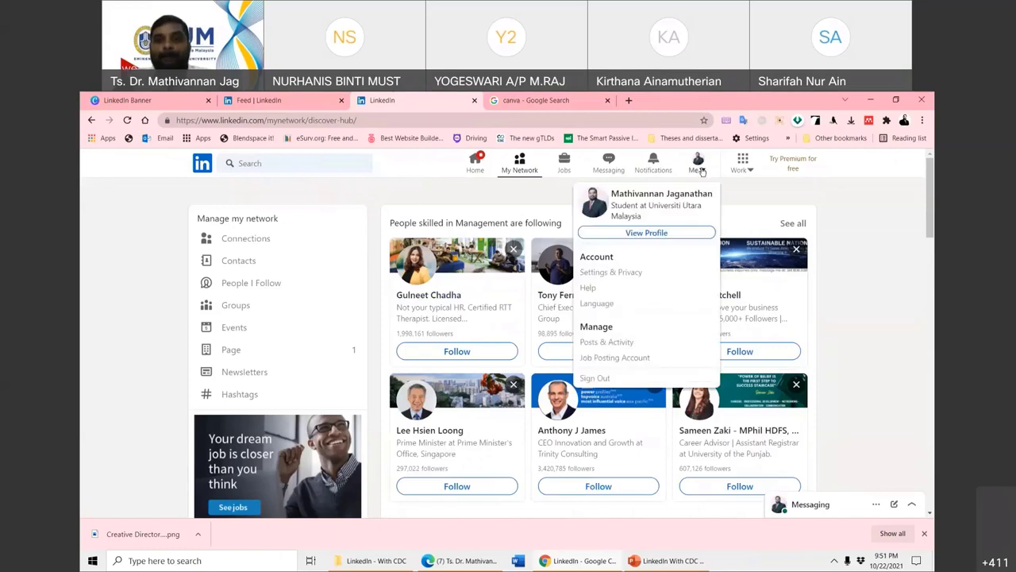
- Open Settings & Privacy > Visibility and review profile viewing and email and phone discovery settings
{"action": "left_click", "coordinate": [608, 275]}
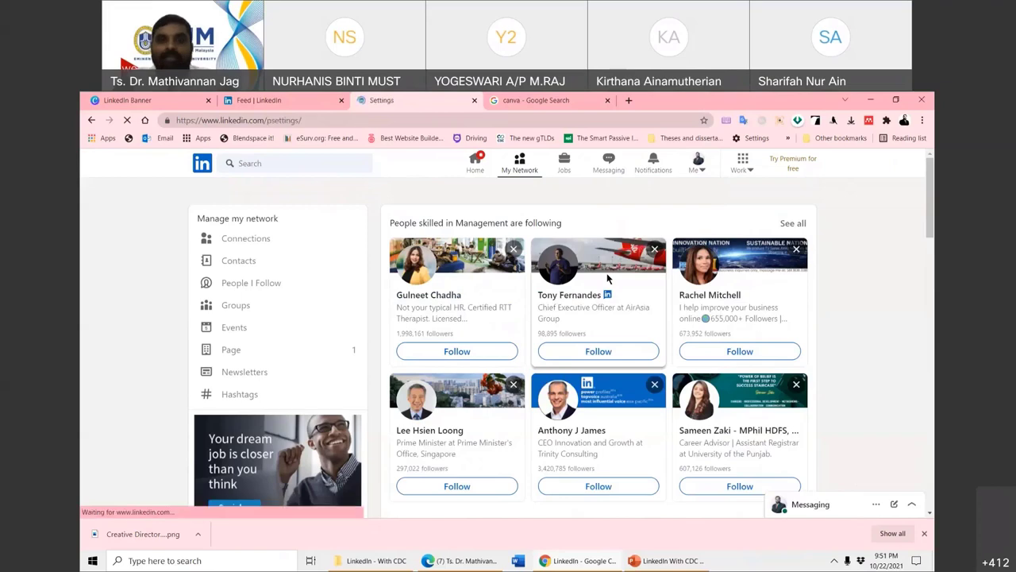
{"action": "scroll", "coordinate": [605, 403], "scroll_direction": "down", "scroll_amount": 2}
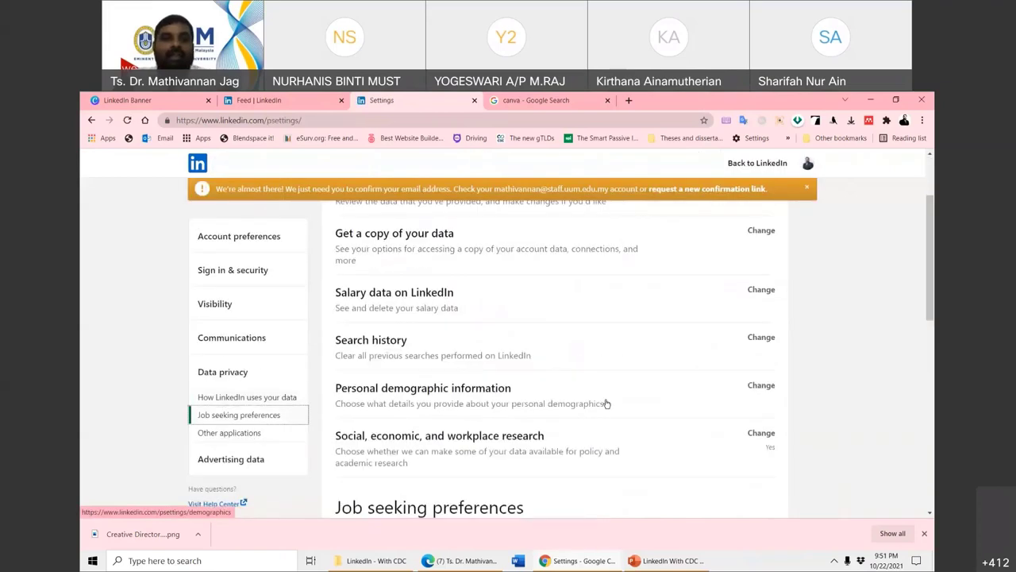
{"action": "left_click", "coordinate": [220, 313]}
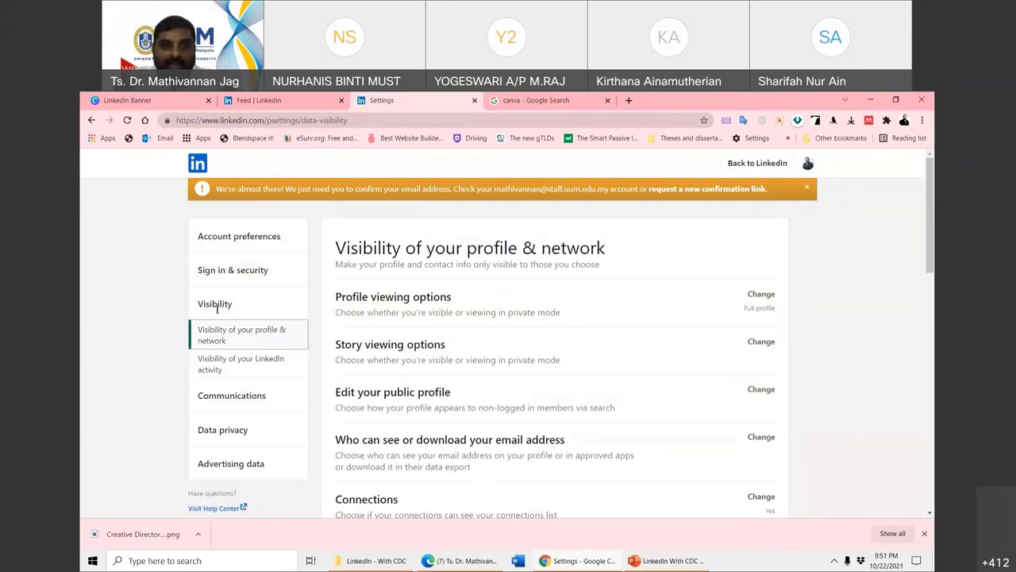
{"action": "scroll", "coordinate": [716, 339], "scroll_direction": "down", "scroll_amount": 5}
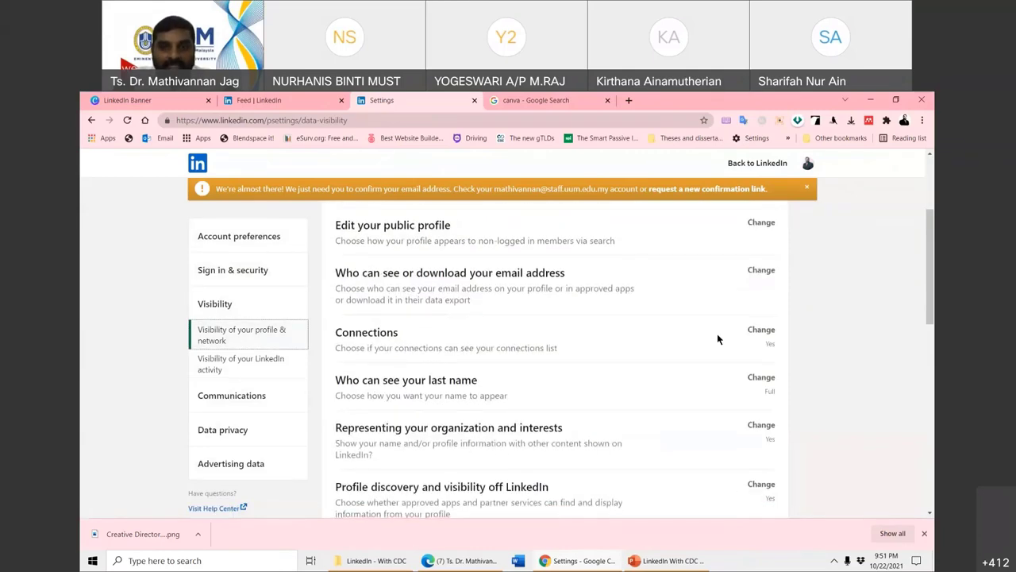
{"action": "scroll", "coordinate": [716, 339], "scroll_direction": "down", "scroll_amount": 1}
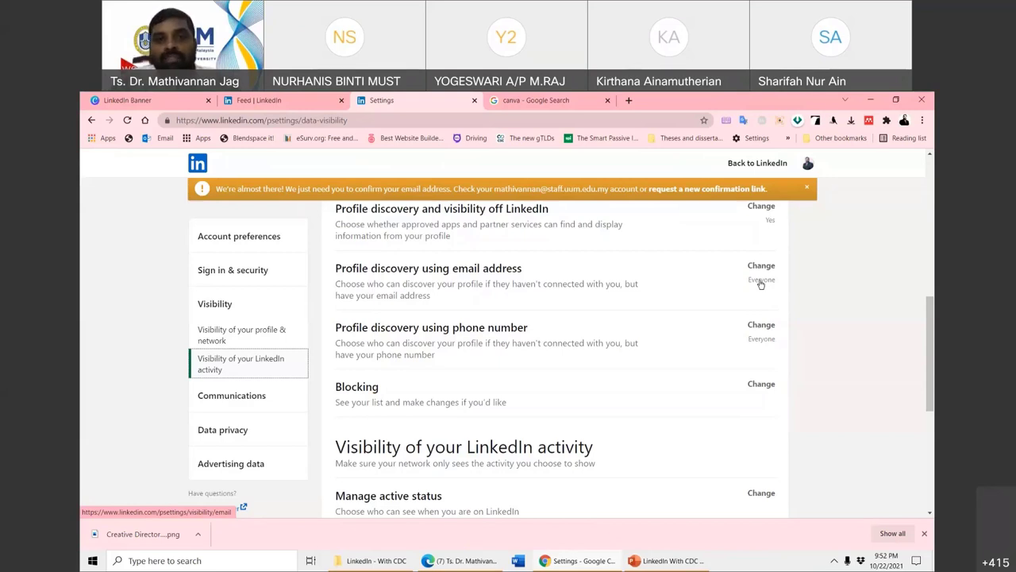
{"action": "scroll", "coordinate": [606, 398], "scroll_direction": "down", "scroll_amount": 2}
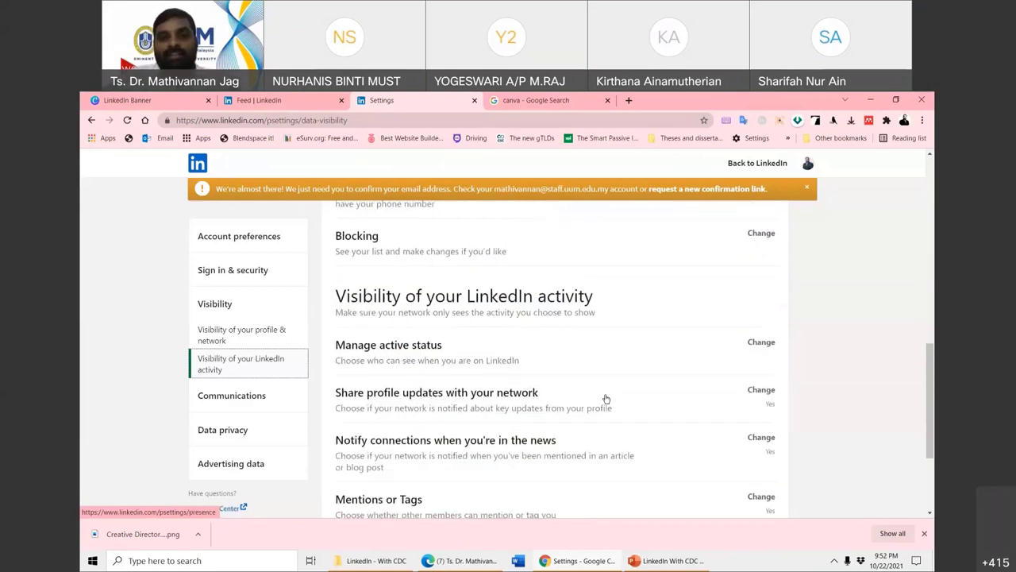
{"action": "scroll", "coordinate": [605, 399], "scroll_direction": "down", "scroll_amount": 1}
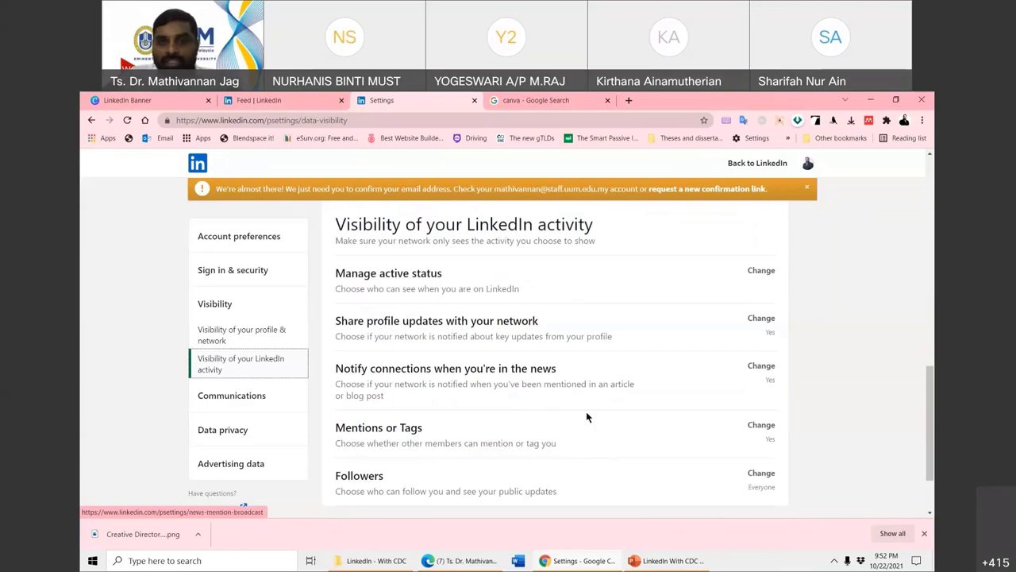
{"action": "scroll", "coordinate": [585, 411], "scroll_direction": "down", "scroll_amount": 1}
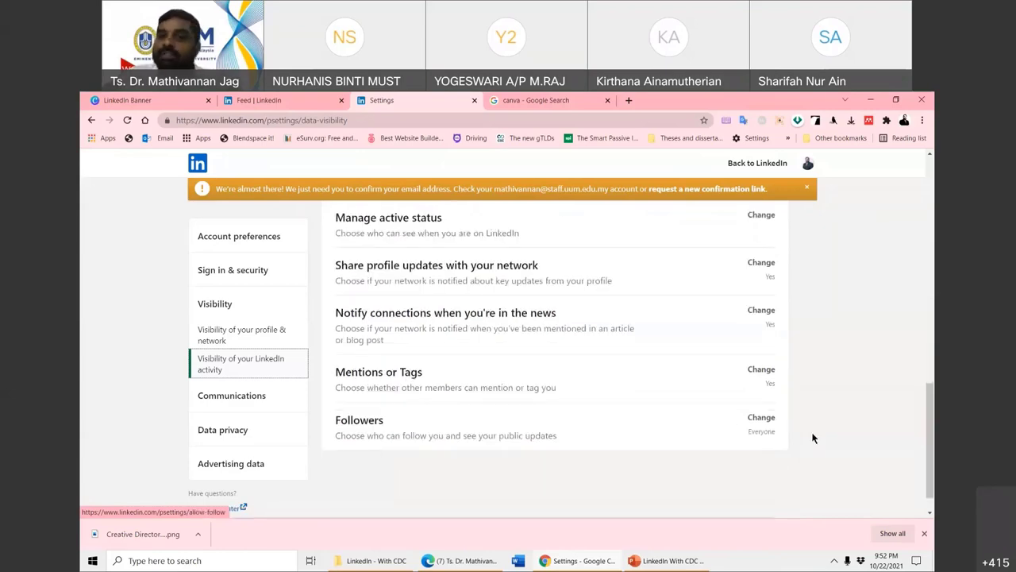
{"action": "scroll", "coordinate": [813, 389], "scroll_direction": "up", "scroll_amount": 10}
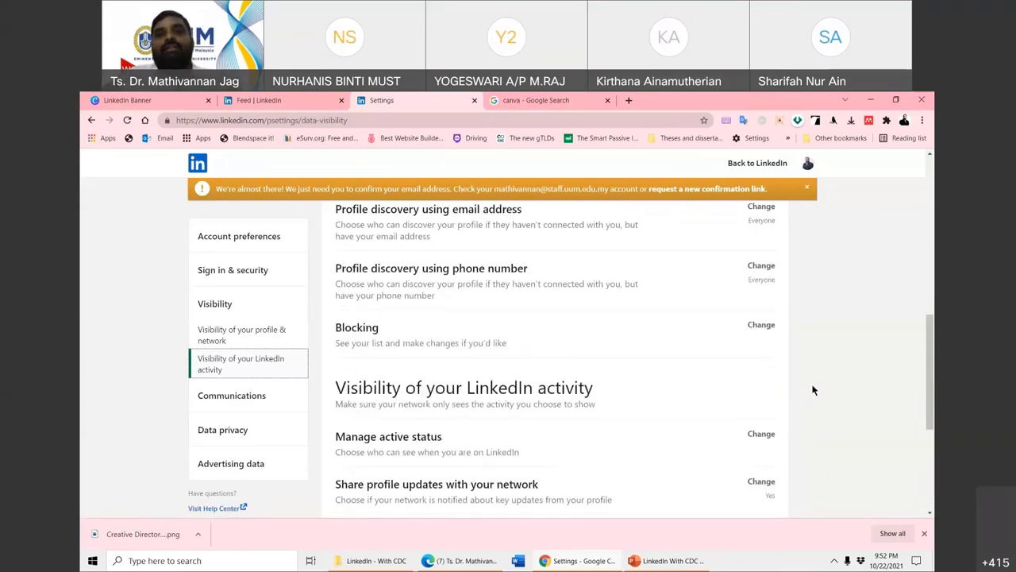
- Return to the home feed and open Groups from the Work menu in a new tab
{"action": "left_click", "coordinate": [752, 164]}
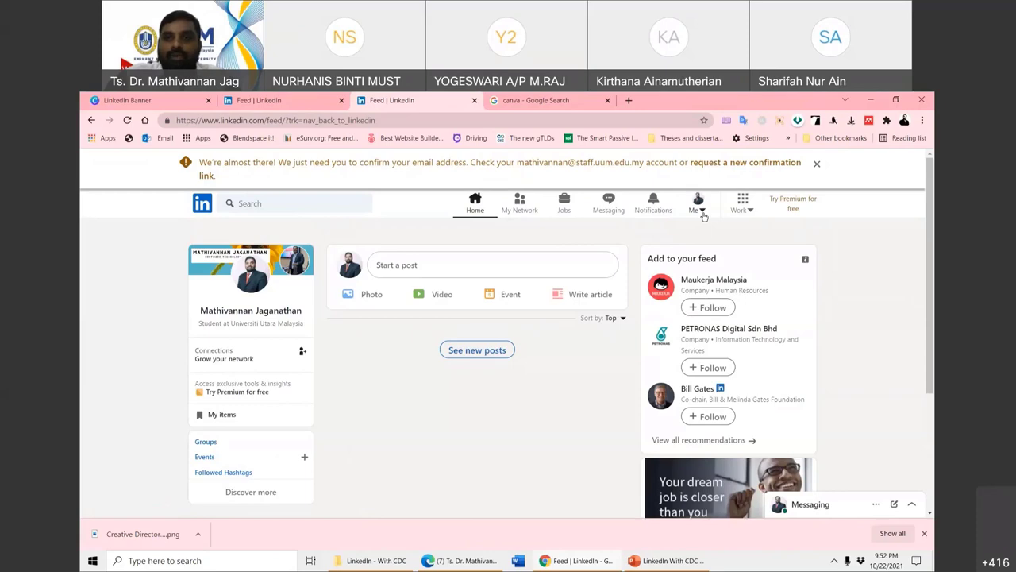
{"action": "left_click", "coordinate": [702, 211]}
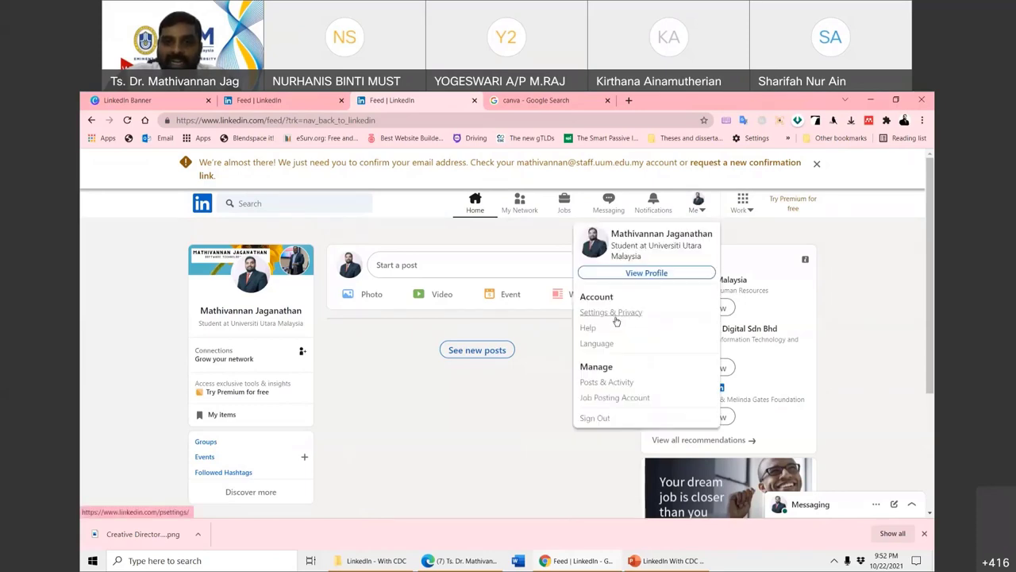
{"action": "left_click", "coordinate": [866, 252]}
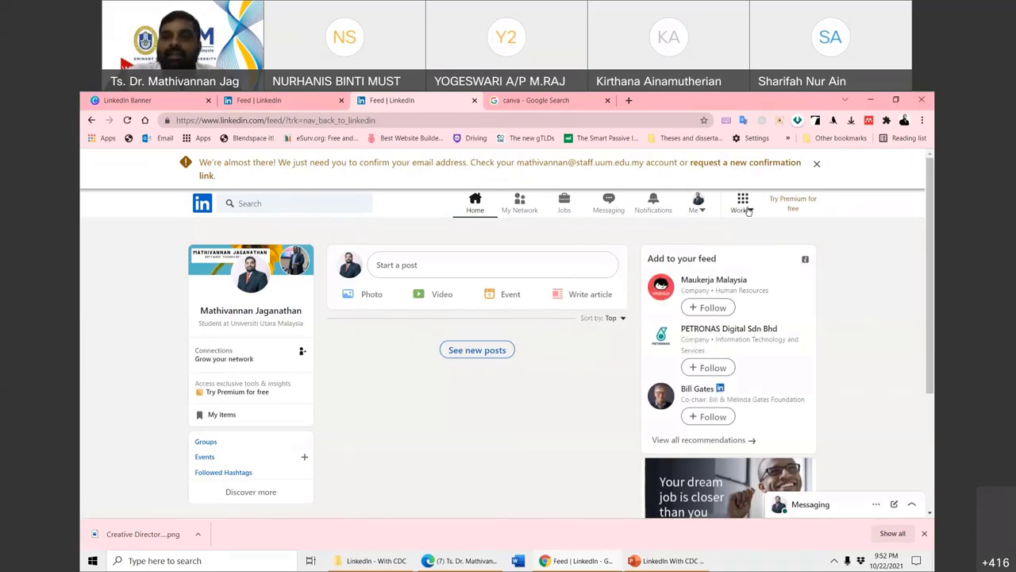
{"action": "left_click", "coordinate": [746, 208]}
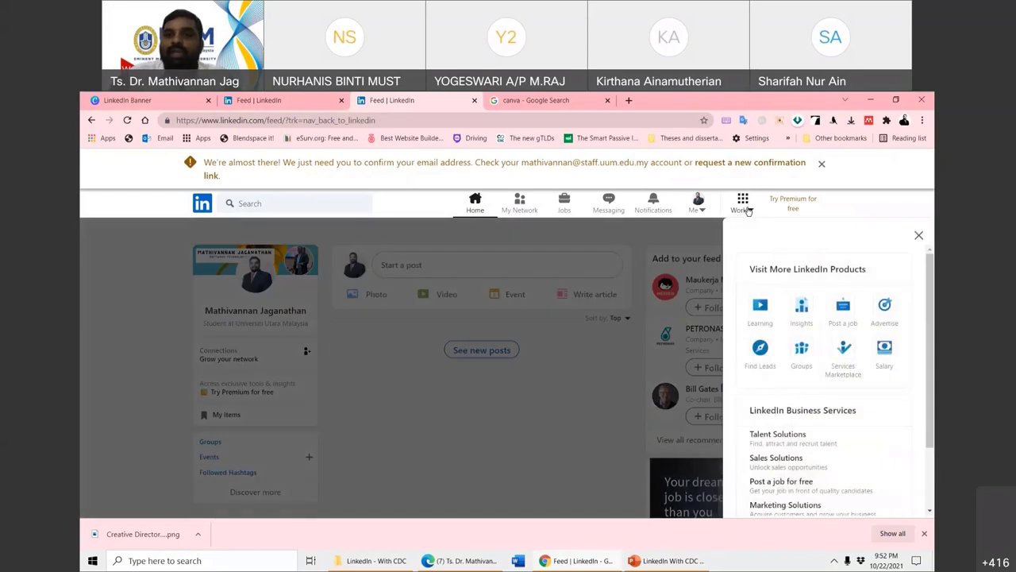
{"action": "right_click", "coordinate": [804, 358]}
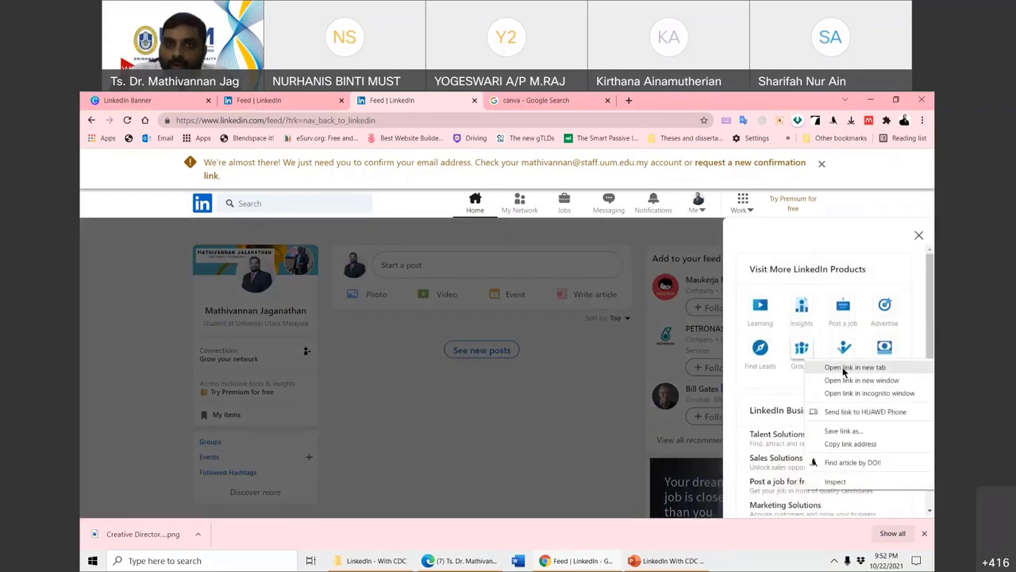
{"action": "left_click", "coordinate": [845, 368]}
{"action": "left_click", "coordinate": [586, 100]}
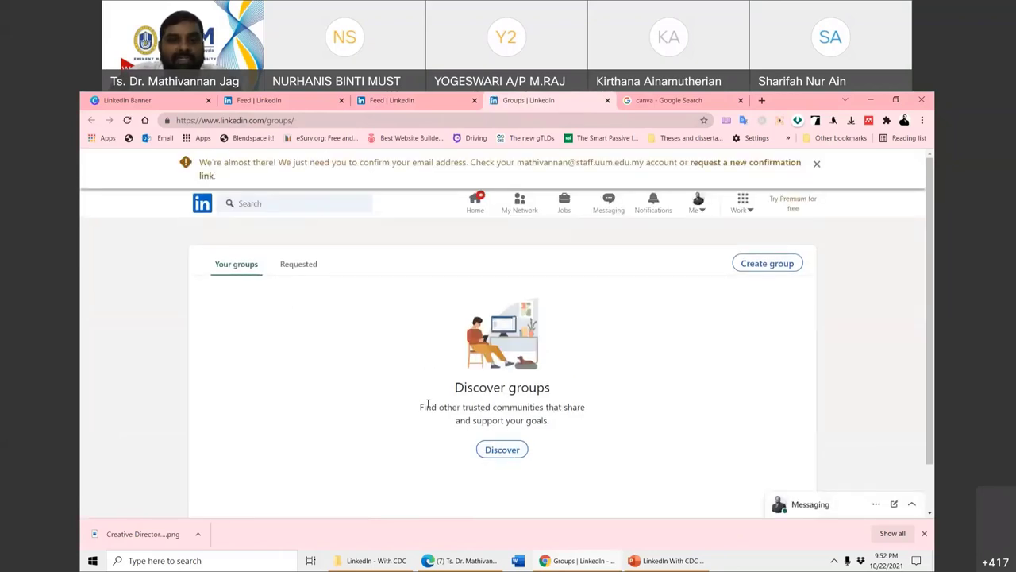
{"action": "left_click", "coordinate": [767, 269]}
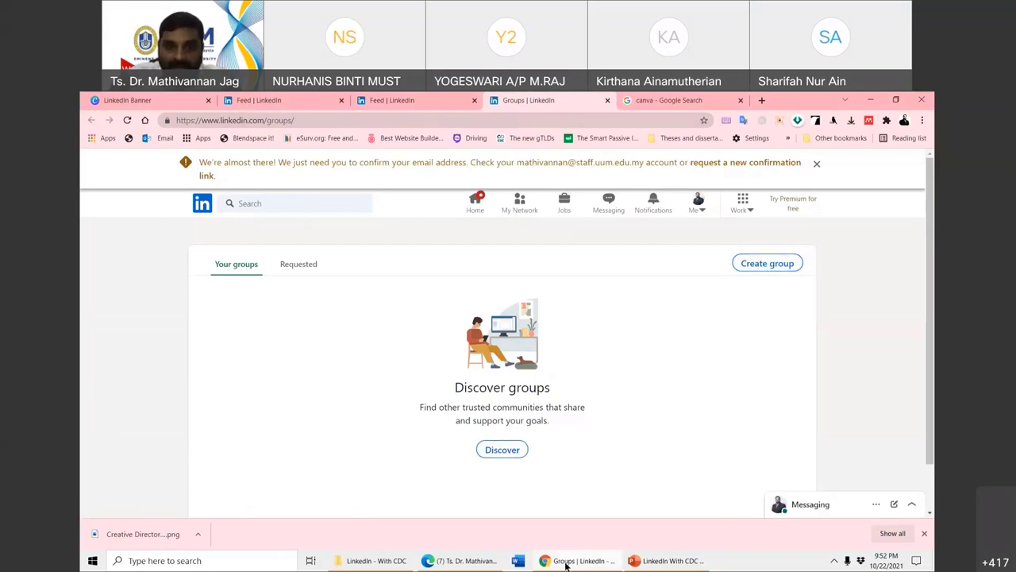
{"action": "left_click", "coordinate": [470, 561]}
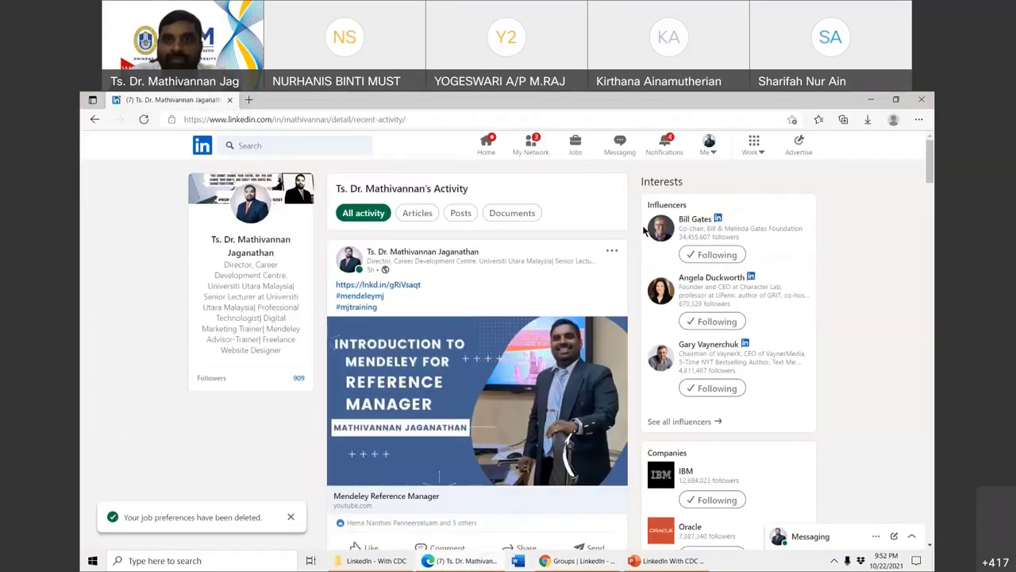
{"action": "left_click", "coordinate": [709, 149]}
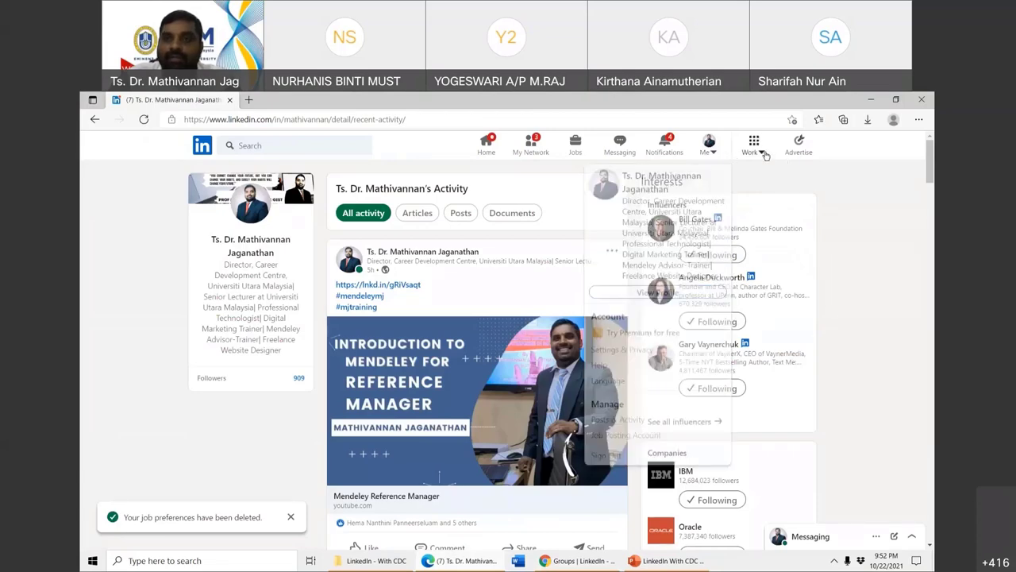
{"action": "left_click", "coordinate": [753, 145]}
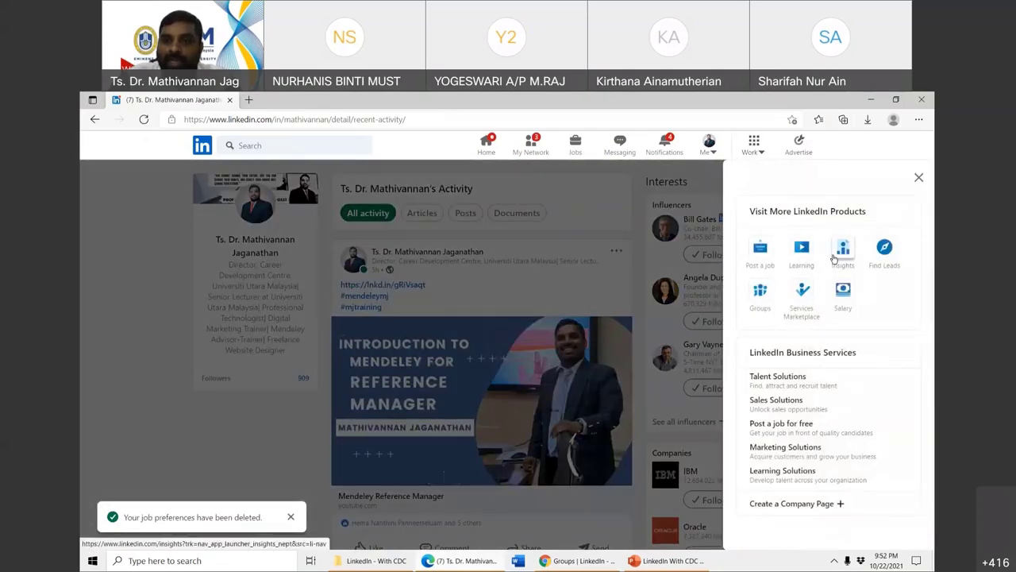
{"action": "left_click", "coordinate": [758, 318]}
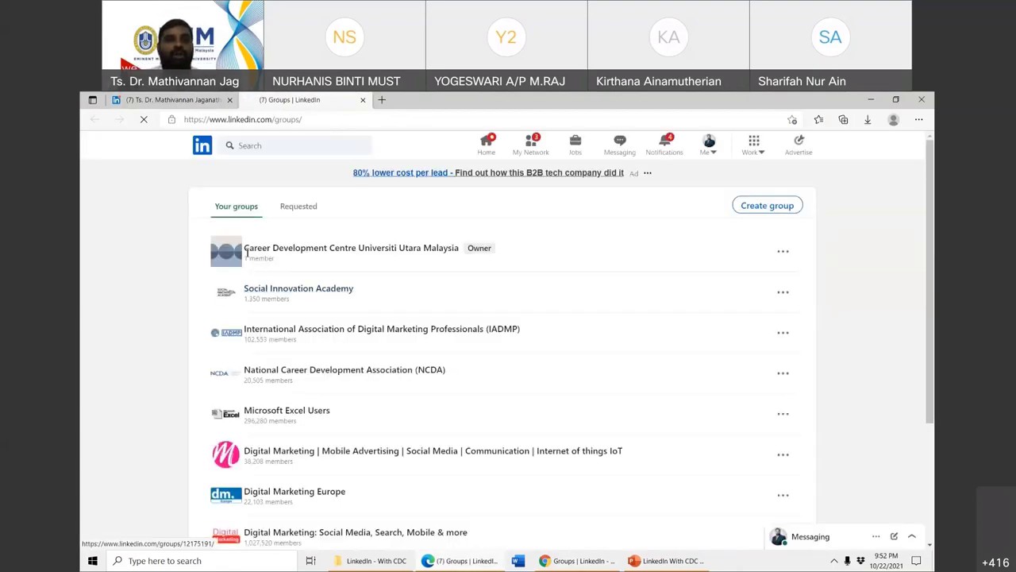
{"action": "scroll", "coordinate": [275, 325], "scroll_direction": "down", "scroll_amount": 1}
{"action": "scroll", "coordinate": [275, 324], "scroll_direction": "down", "scroll_amount": 1}
{"action": "scroll", "coordinate": [308, 248], "scroll_direction": "up", "scroll_amount": 1}
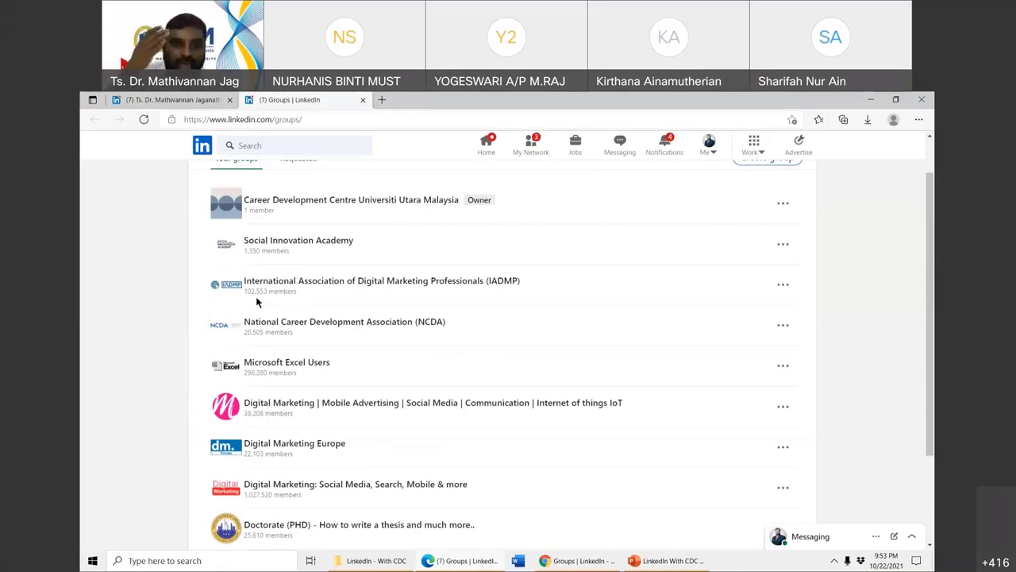
{"action": "scroll", "coordinate": [369, 328], "scroll_direction": "down", "scroll_amount": 2}
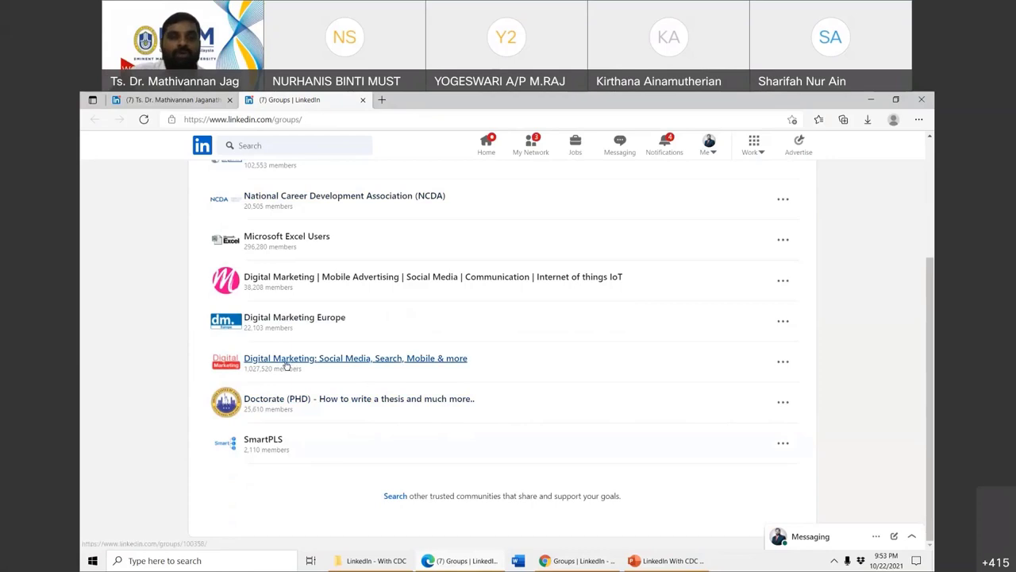
{"action": "left_click", "coordinate": [331, 363]}
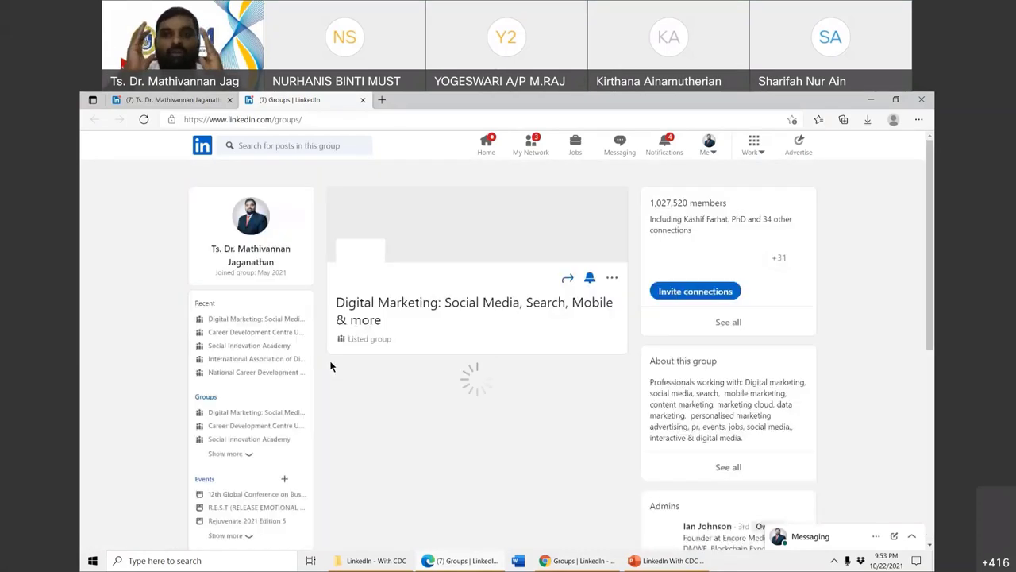
{"action": "scroll", "coordinate": [462, 422], "scroll_direction": "down", "scroll_amount": 10}
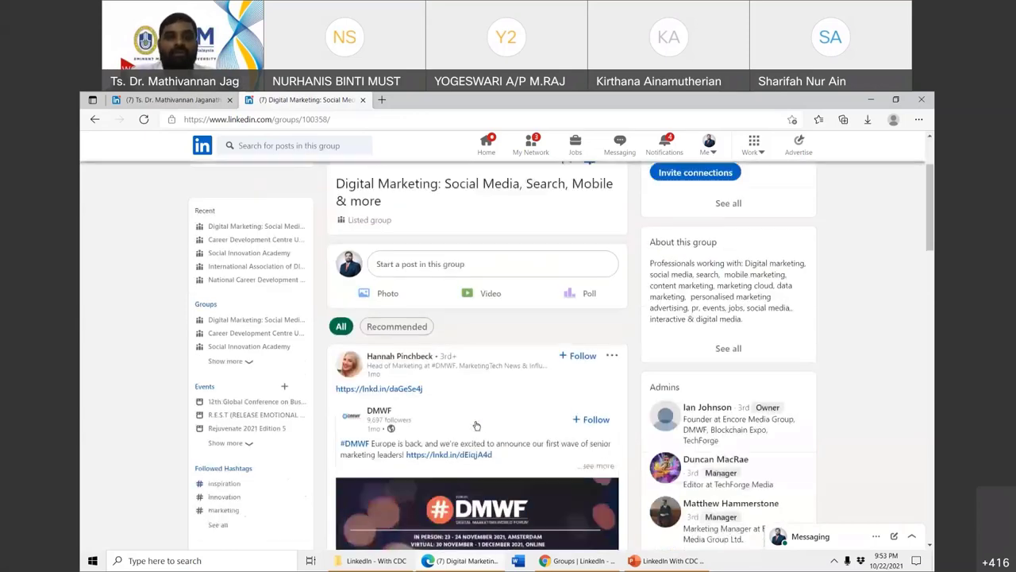
{"action": "scroll", "coordinate": [480, 426], "scroll_direction": "down", "scroll_amount": 2}
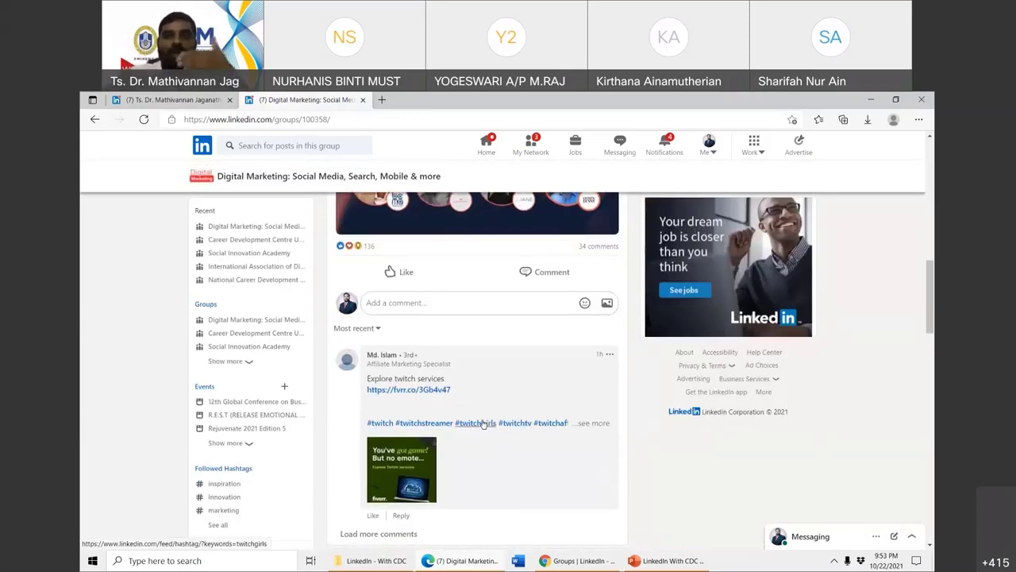
{"action": "left_click", "coordinate": [93, 120]}
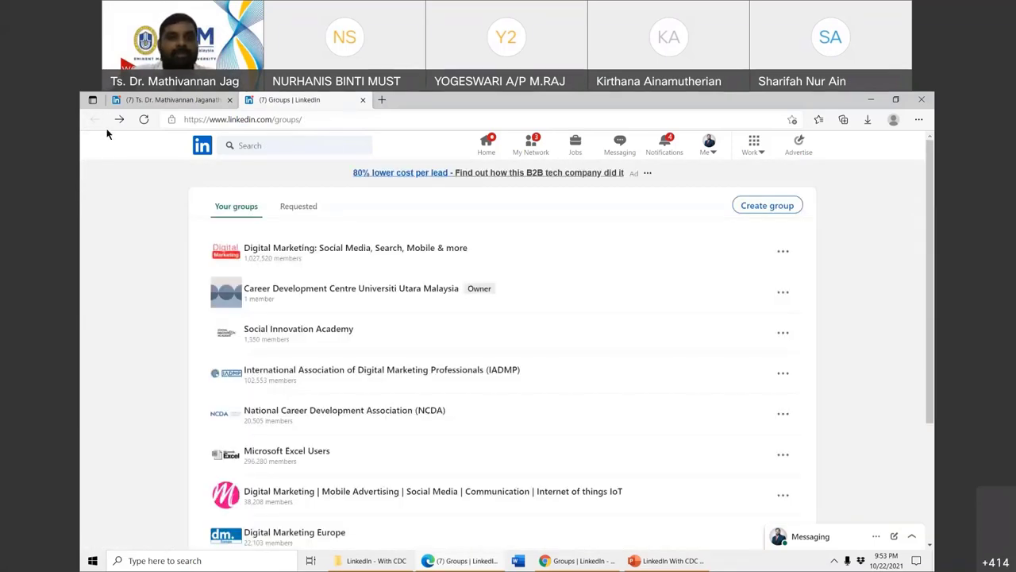
{"action": "left_click", "coordinate": [308, 213]}
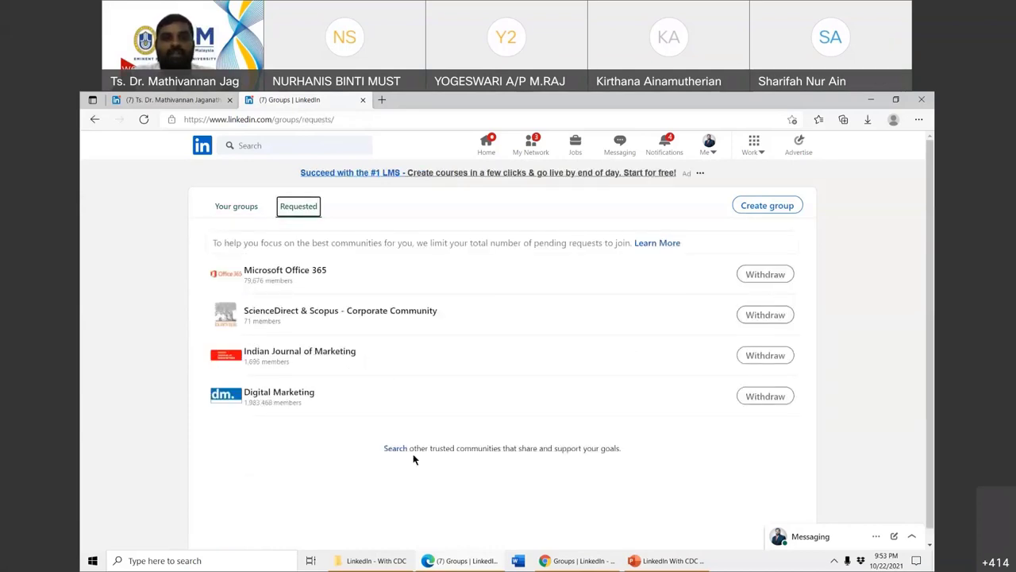
{"action": "left_click", "coordinate": [575, 562]}
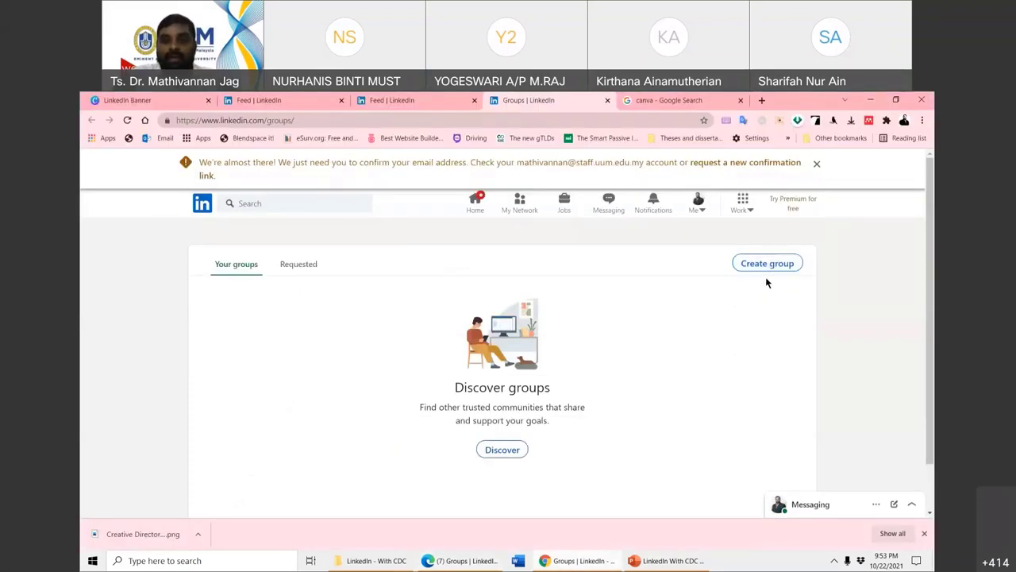
- From the groups discovery page, search LinkedIn for 'sales manager'
{"action": "left_click", "coordinate": [502, 449]}
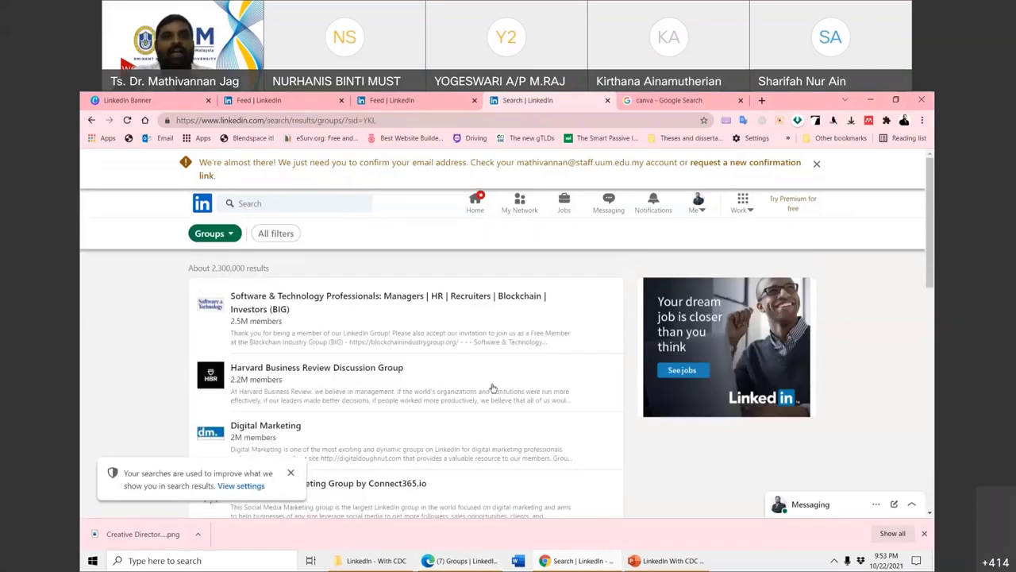
{"action": "left_click", "coordinate": [276, 203]}
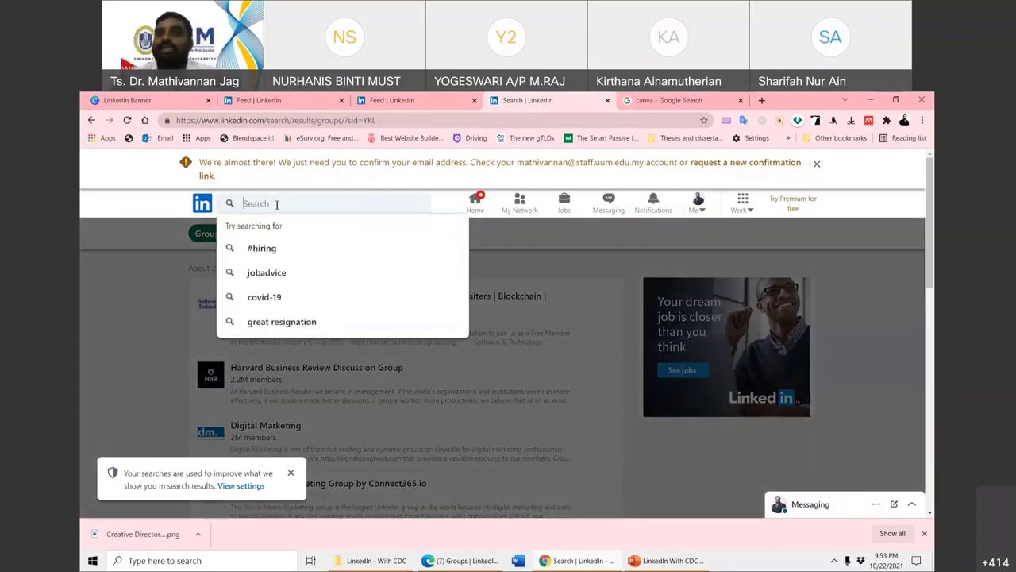
{"action": "type", "text": "ma"}
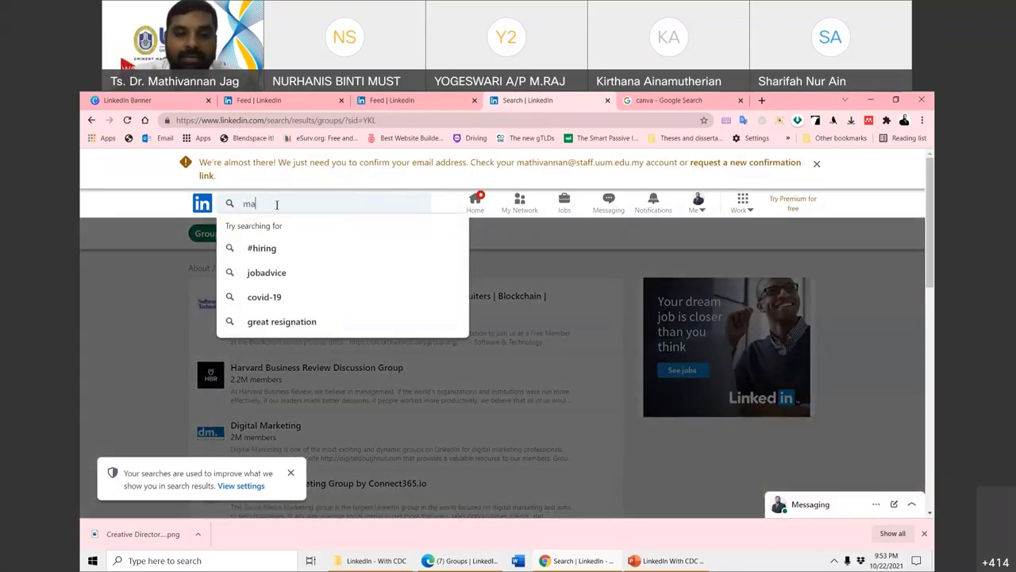
{"action": "key", "text": "BackSpace"}
{"action": "key", "text": "BackSpace"}
{"action": "type", "text": "sales"}
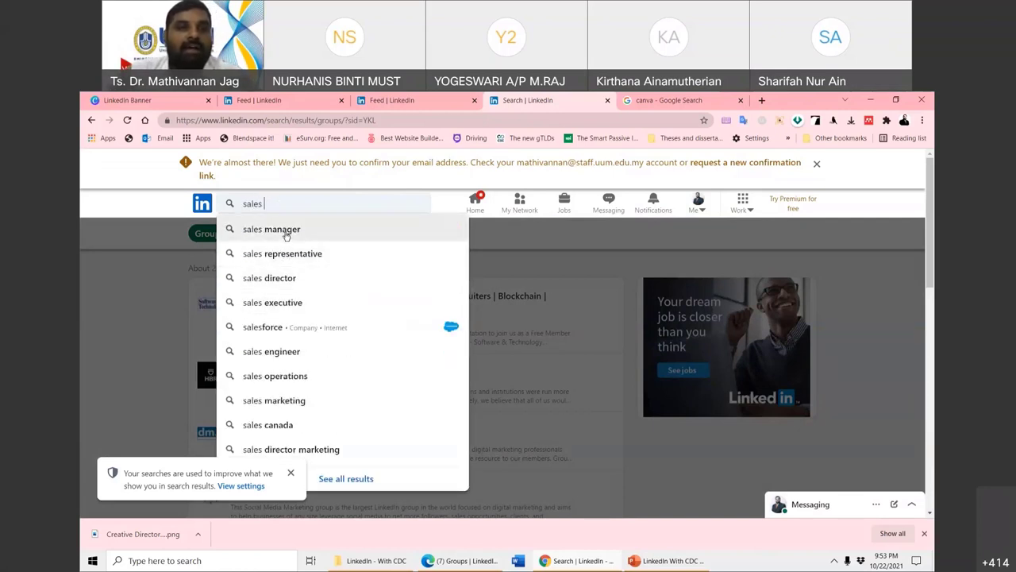
{"action": "left_click", "coordinate": [287, 231]}
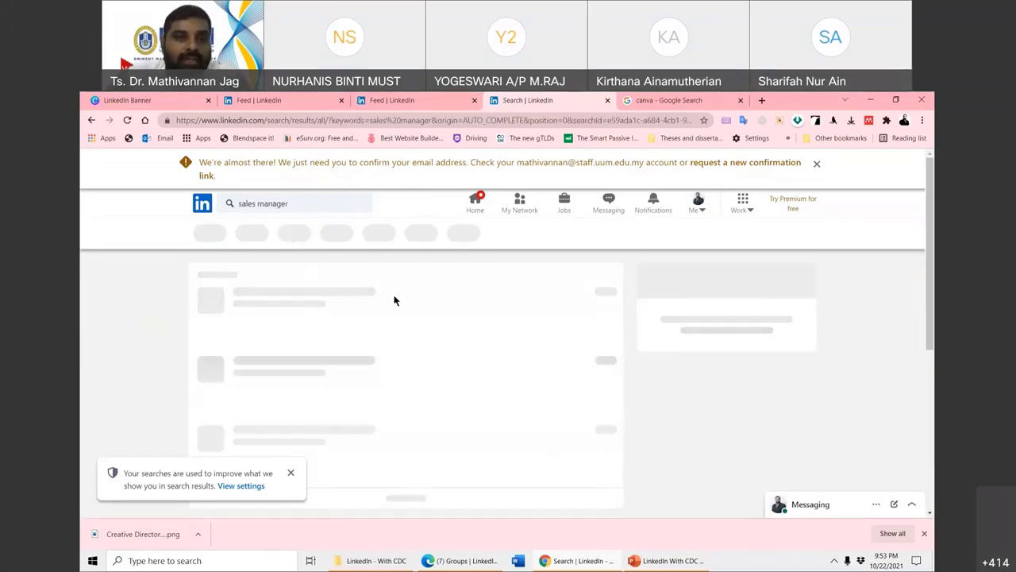
- Scroll through the sales manager results, then go back twice to the Your groups page
{"action": "scroll", "coordinate": [128, 380], "scroll_direction": "down", "scroll_amount": 1}
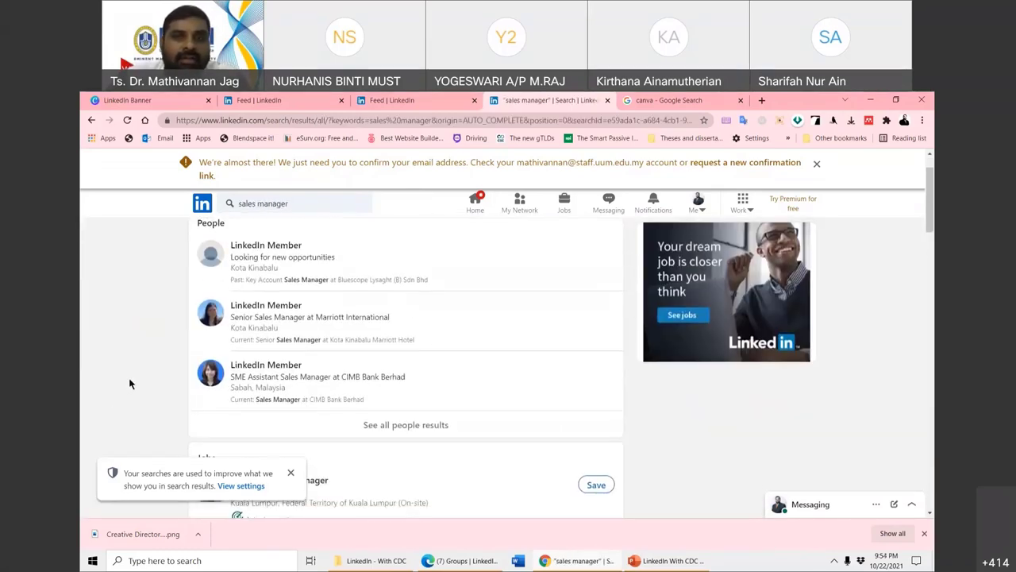
{"action": "scroll", "coordinate": [181, 341], "scroll_direction": "down", "scroll_amount": 1}
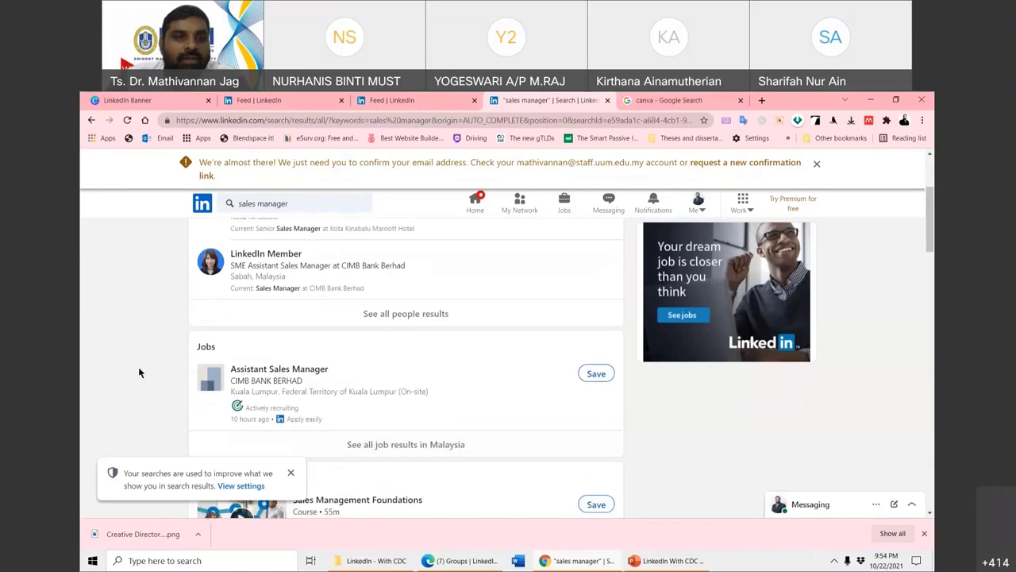
{"action": "scroll", "coordinate": [182, 367], "scroll_direction": "down", "scroll_amount": 1}
{"action": "scroll", "coordinate": [229, 362], "scroll_direction": "down", "scroll_amount": 1}
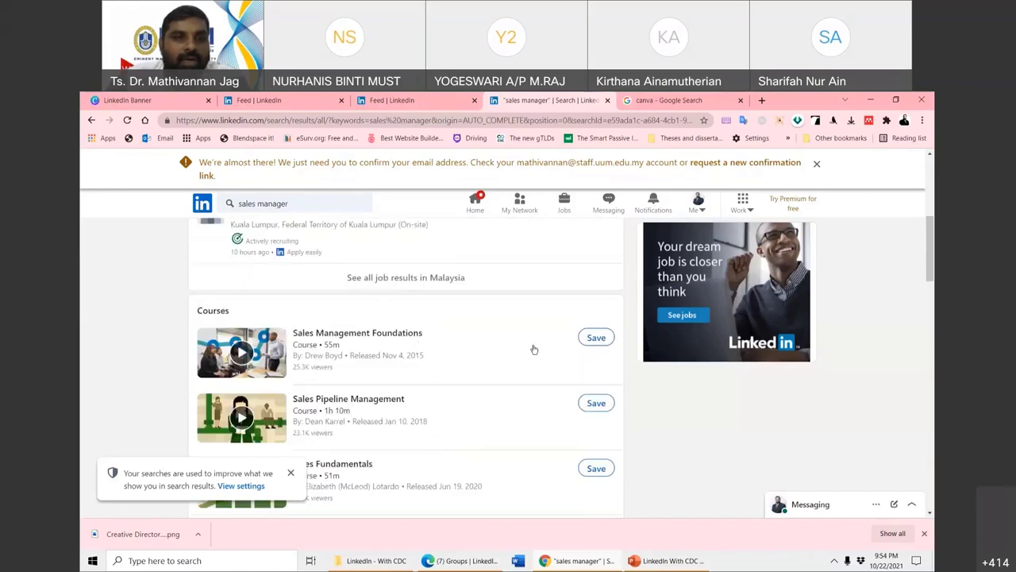
{"action": "scroll", "coordinate": [436, 394], "scroll_direction": "up", "scroll_amount": 5}
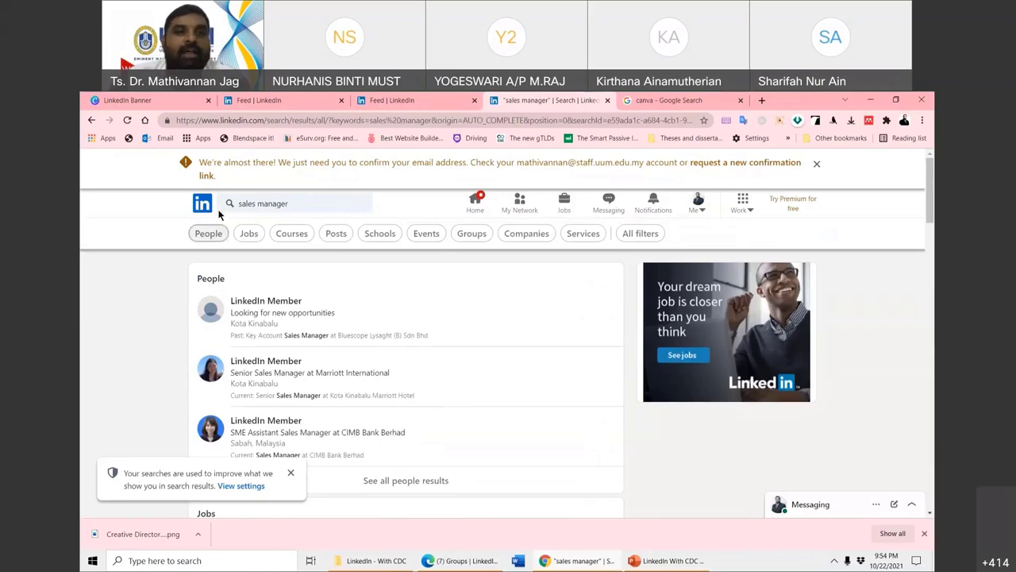
{"action": "left_click", "coordinate": [91, 121]}
{"action": "left_click", "coordinate": [91, 120]}
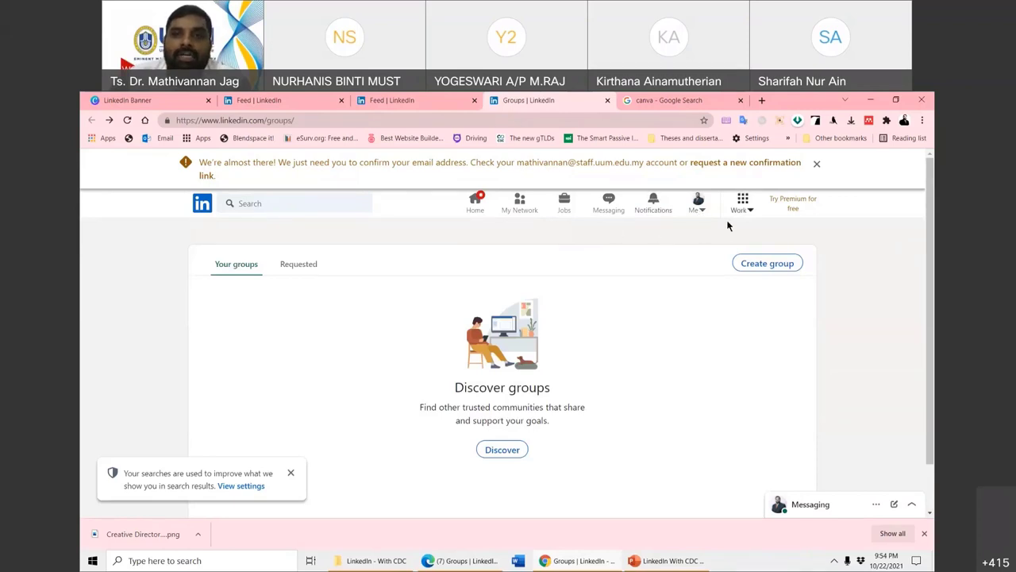
- Open and close the account menu and the Work products panel without choosing anything
{"action": "left_click", "coordinate": [702, 212]}
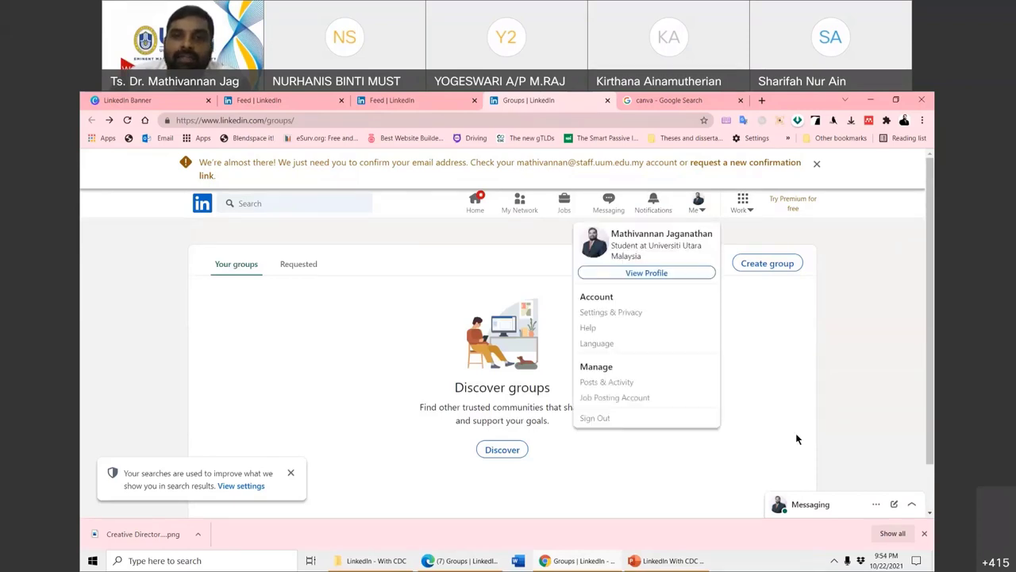
{"action": "left_click", "coordinate": [803, 351]}
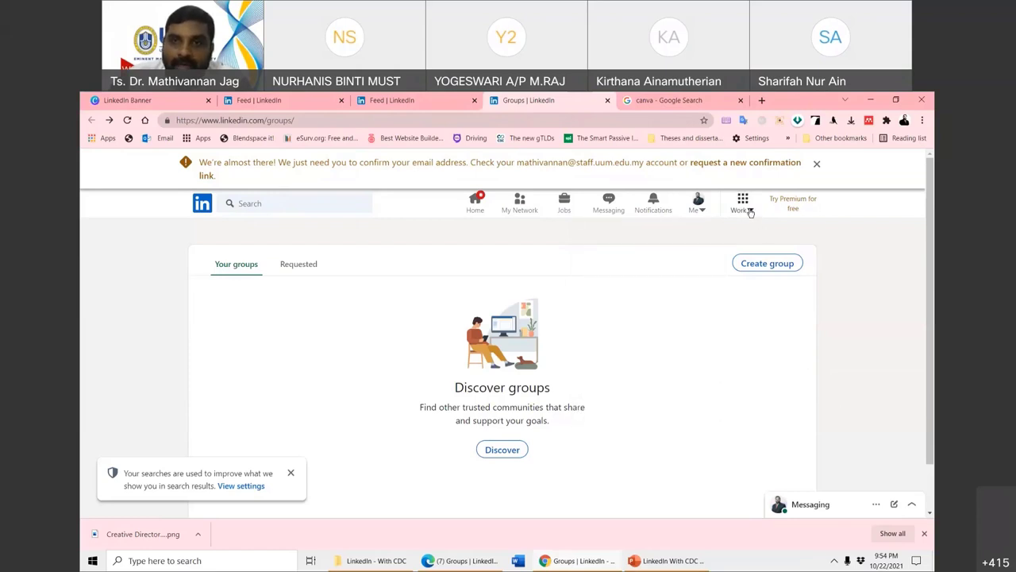
{"action": "left_click", "coordinate": [744, 208]}
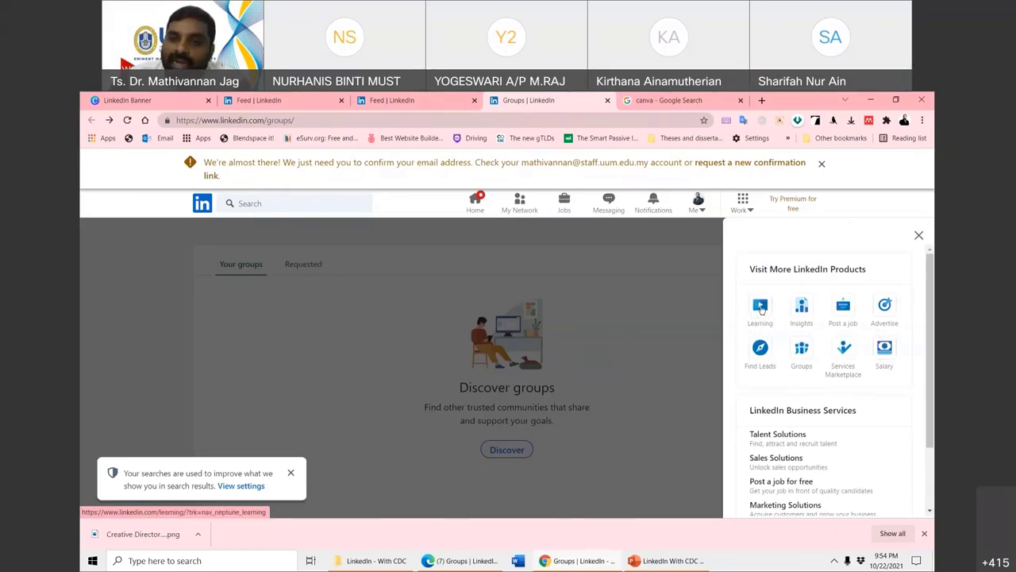
{"action": "right_click", "coordinate": [760, 314]}
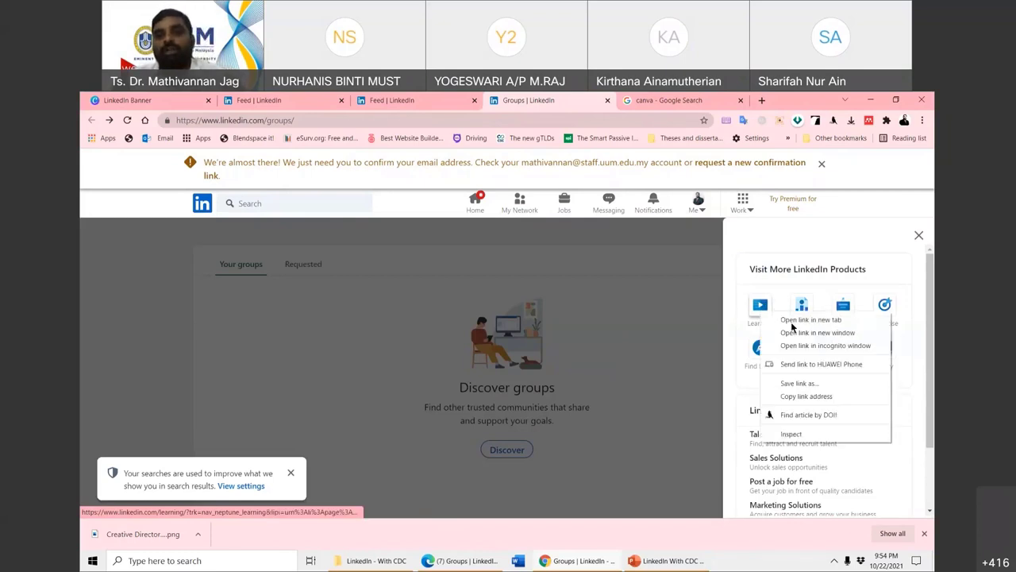
{"action": "left_click", "coordinate": [663, 297]}
{"action": "left_click", "coordinate": [663, 299]}
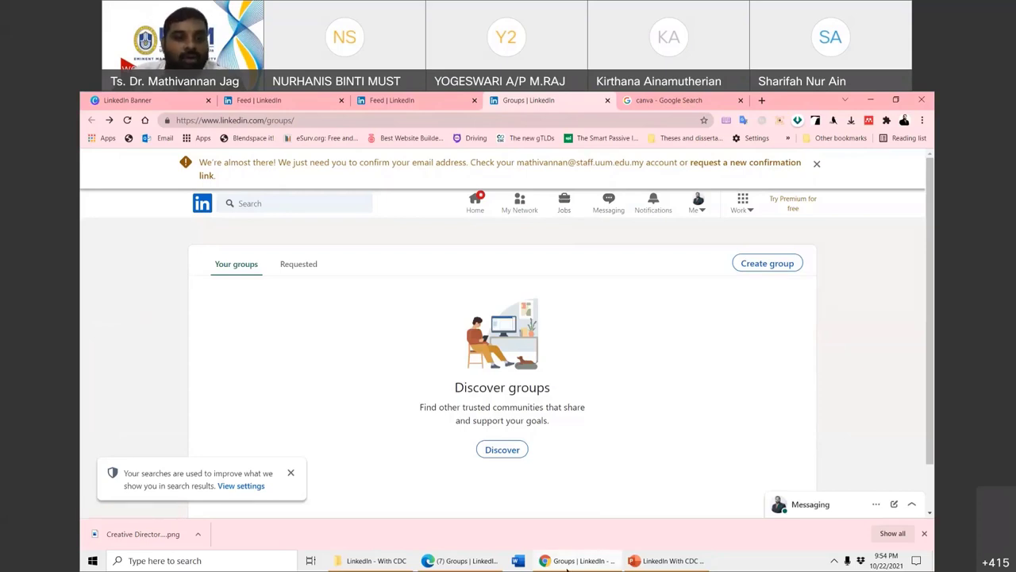
- Bring the Edge window with the requested groups into focus and view Notifications
{"action": "left_click", "coordinate": [445, 560]}
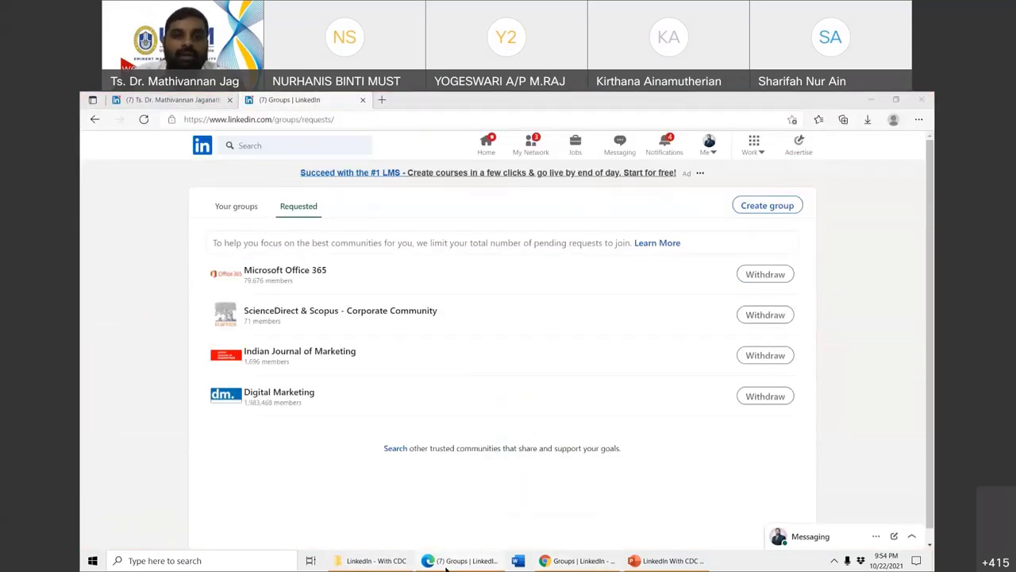
{"action": "left_click", "coordinate": [835, 100]}
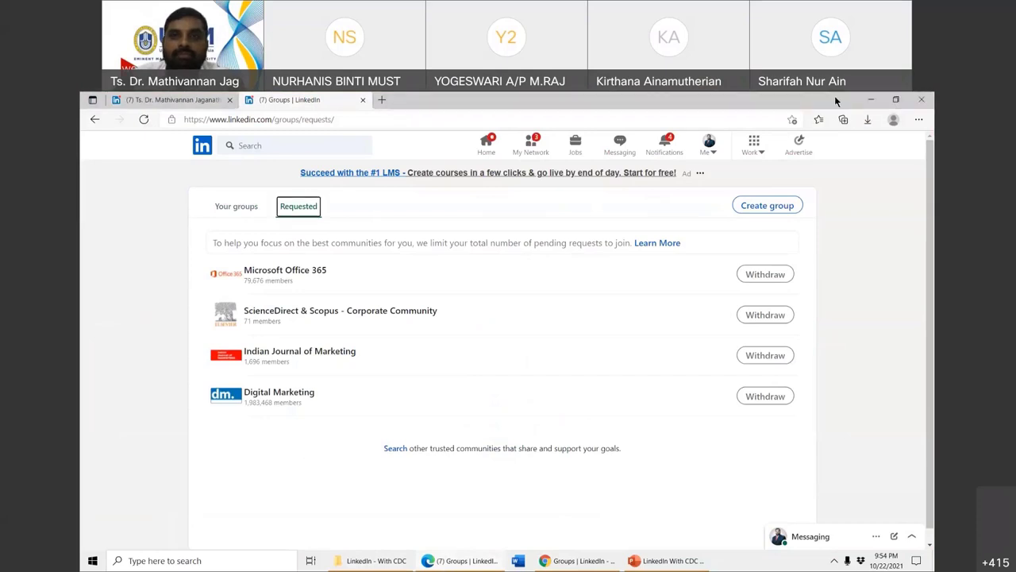
{"action": "double_click", "coordinate": [835, 96]}
{"action": "double_click", "coordinate": [664, 143]}
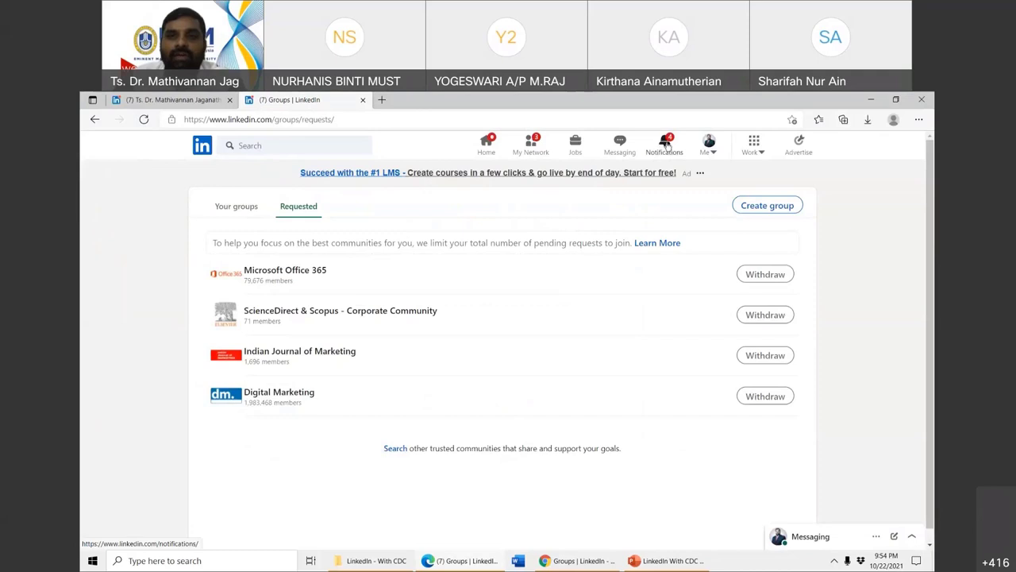
{"action": "left_click", "coordinate": [666, 144]}
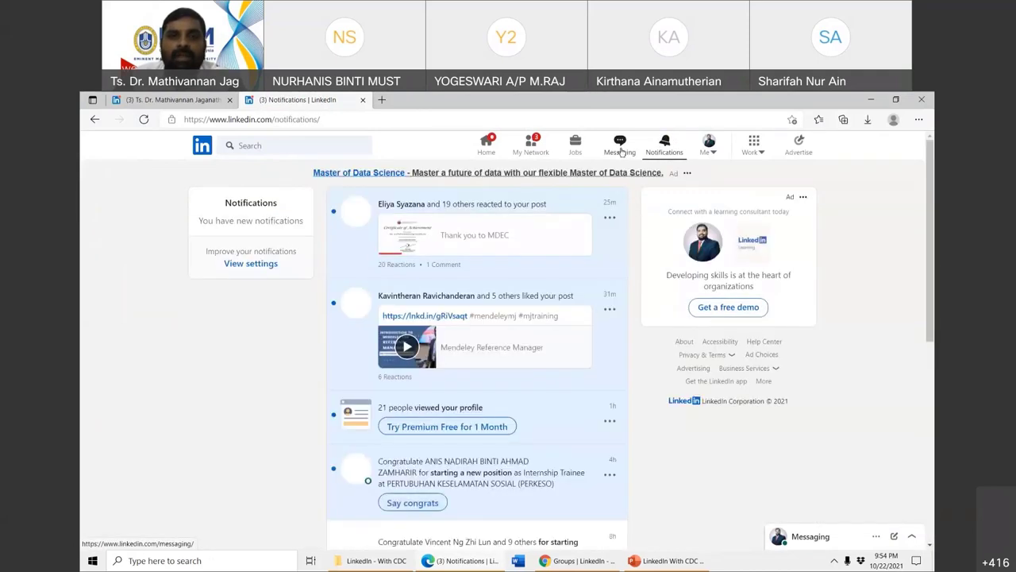
- Read the second, third and fourth Messaging conversations, then go to the Jobs page
{"action": "left_click", "coordinate": [620, 144]}
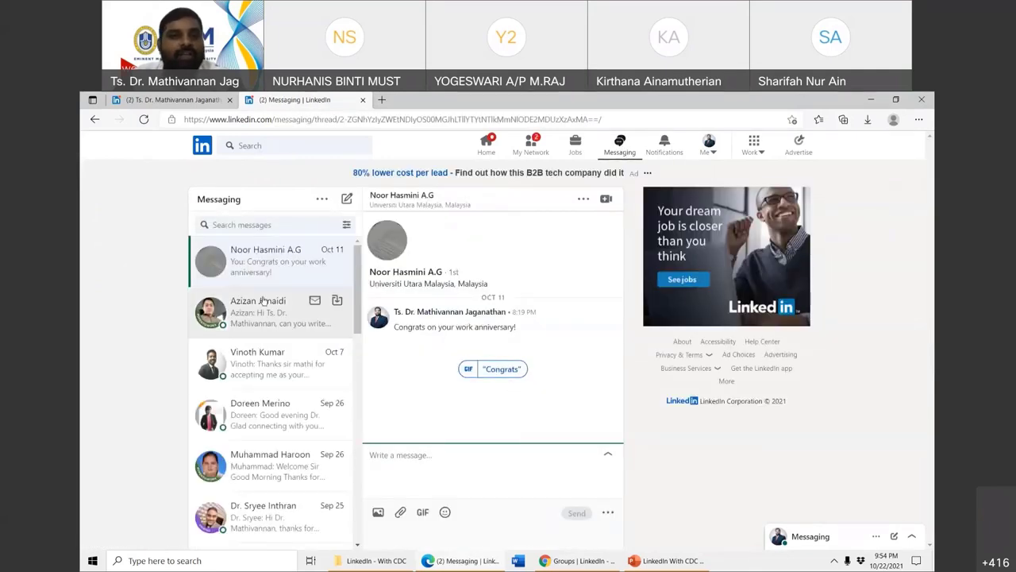
{"action": "left_click", "coordinate": [257, 325]}
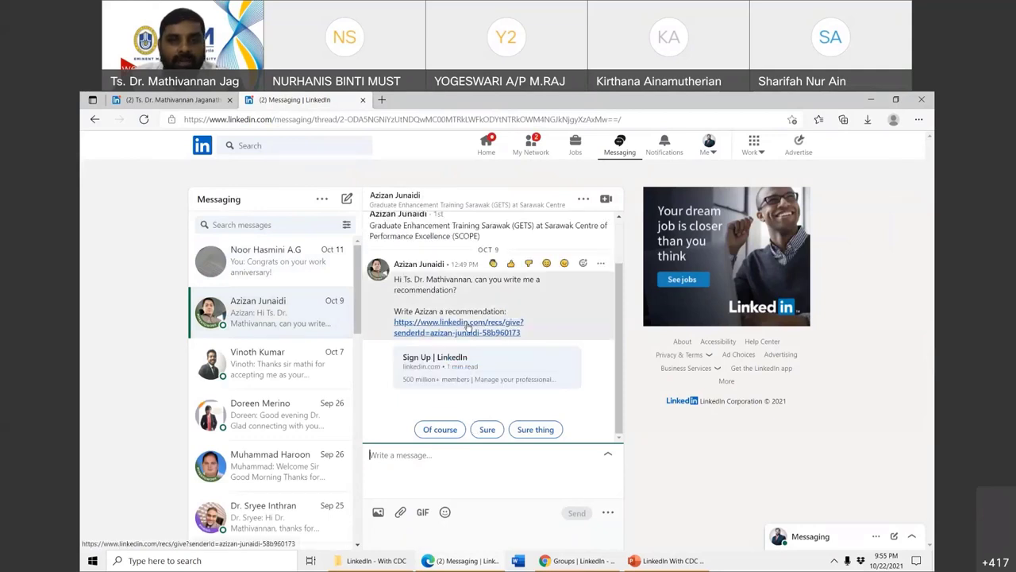
{"action": "left_click", "coordinate": [294, 365]}
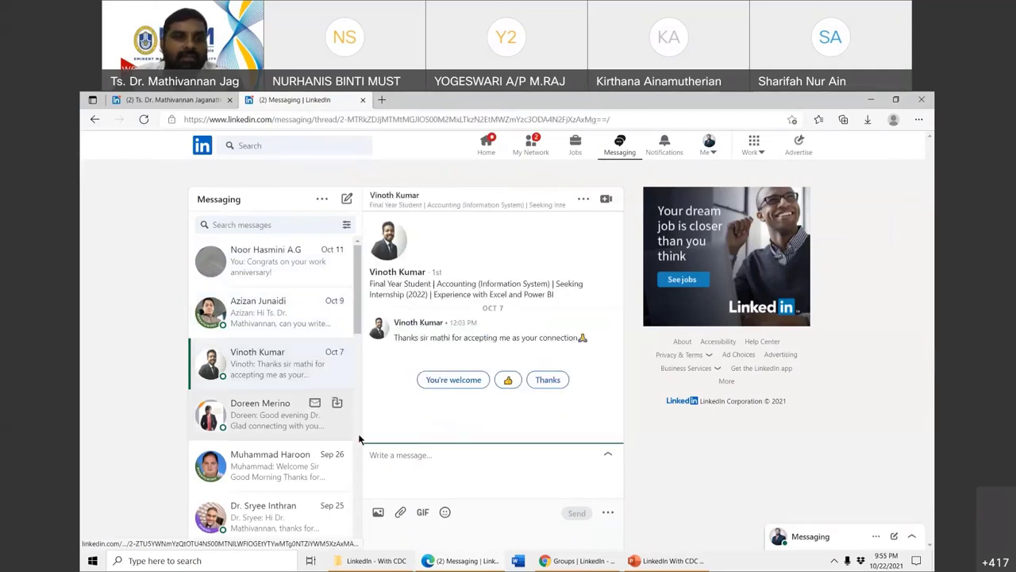
{"action": "left_click", "coordinate": [262, 421]}
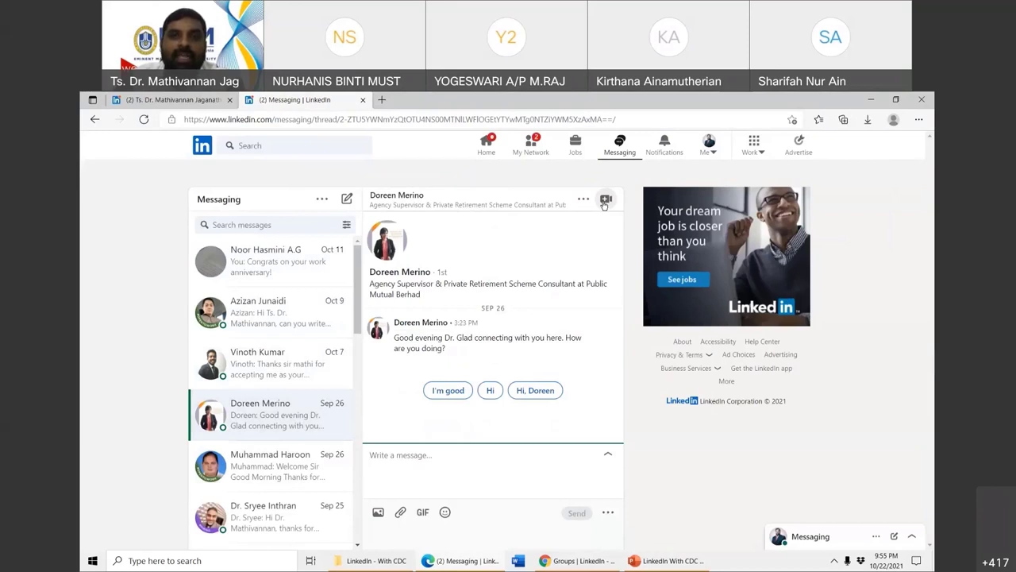
{"action": "left_click", "coordinate": [575, 148]}
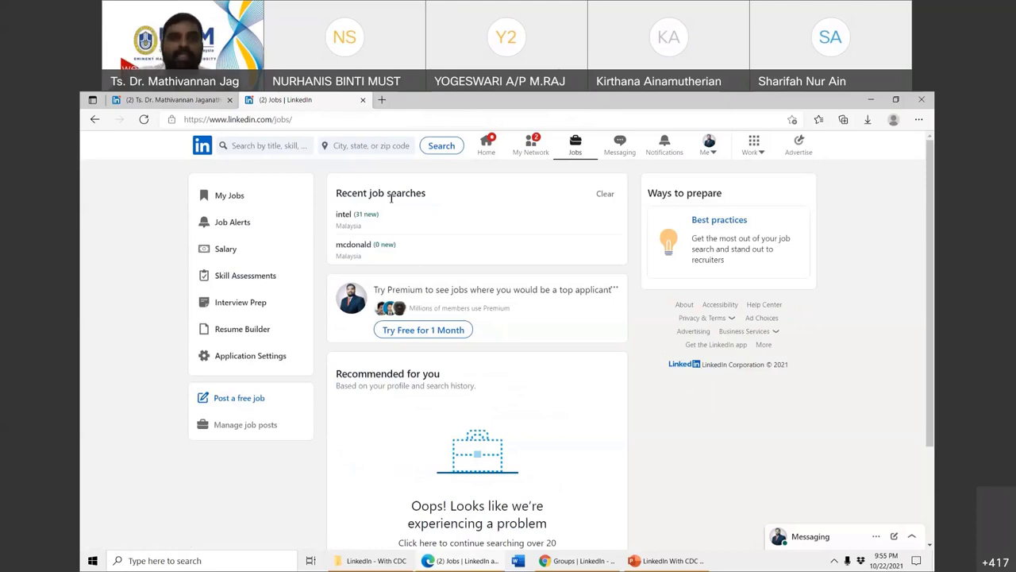
- Scroll the Jobs page and browse all job listings in Malaysia
{"action": "scroll", "coordinate": [390, 198], "scroll_direction": "down", "scroll_amount": 2}
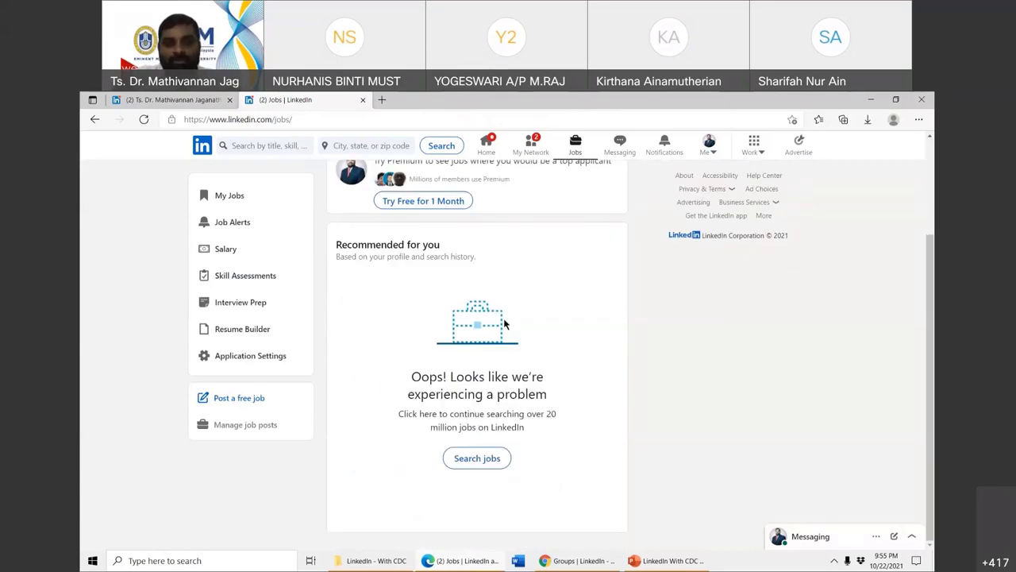
{"action": "left_click", "coordinate": [479, 460]}
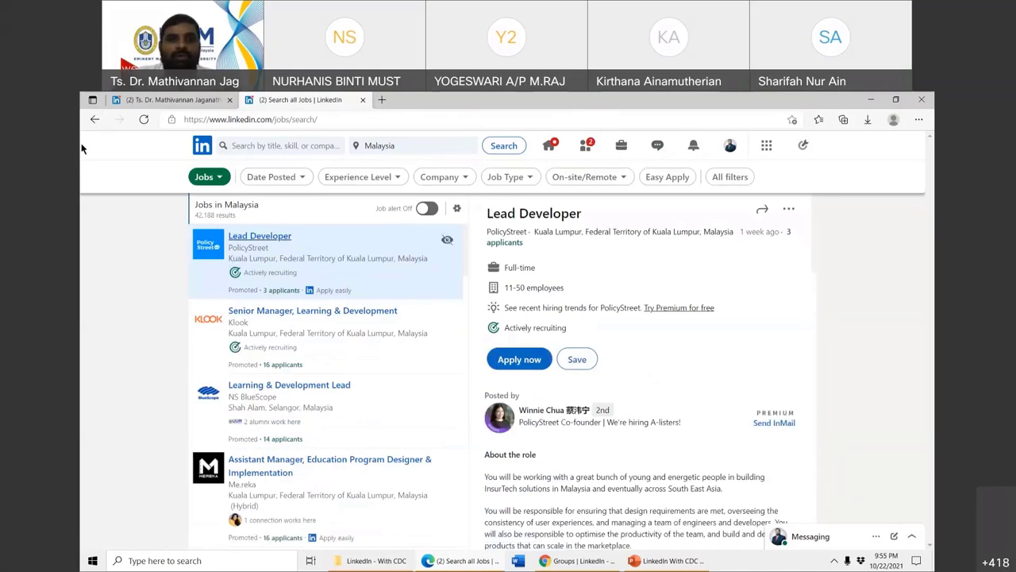
{"action": "left_click", "coordinate": [220, 178]}
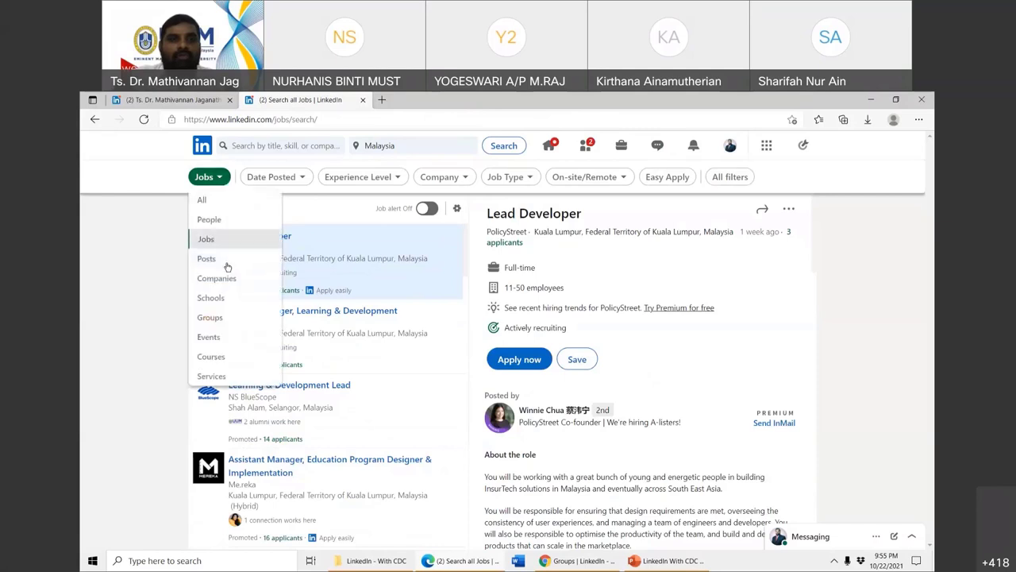
{"action": "left_click", "coordinate": [826, 366]}
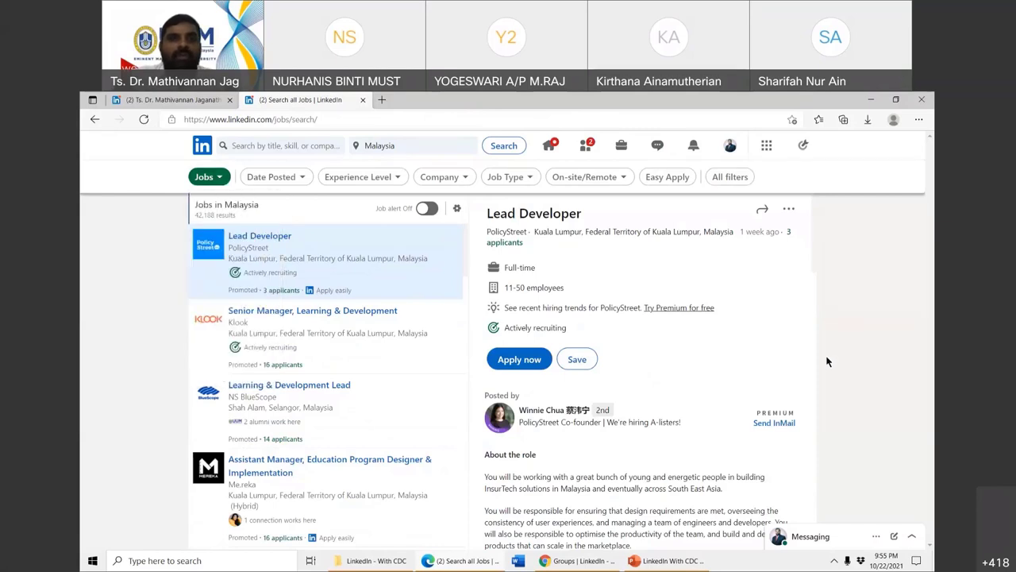
- Run a job title search for 'lecturer' in Malaysia
{"action": "left_click", "coordinate": [307, 147]}
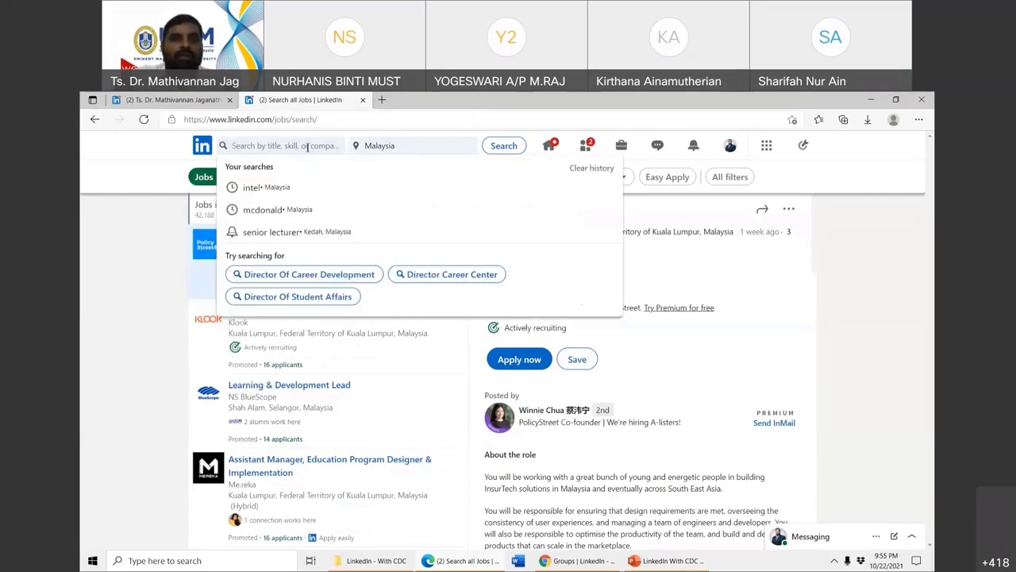
{"action": "type", "text": "se"}
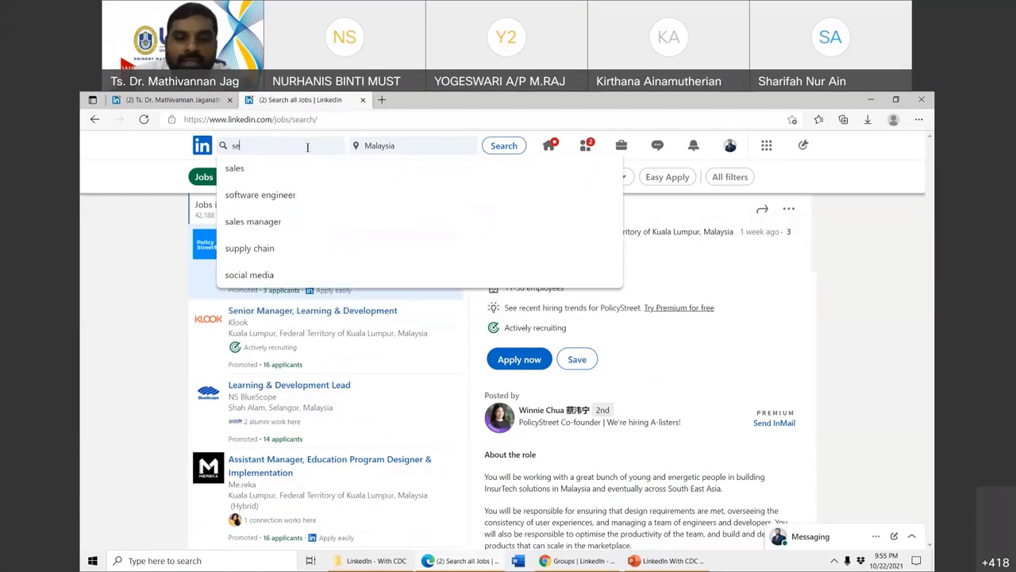
{"action": "type", "text": "nior lec"}
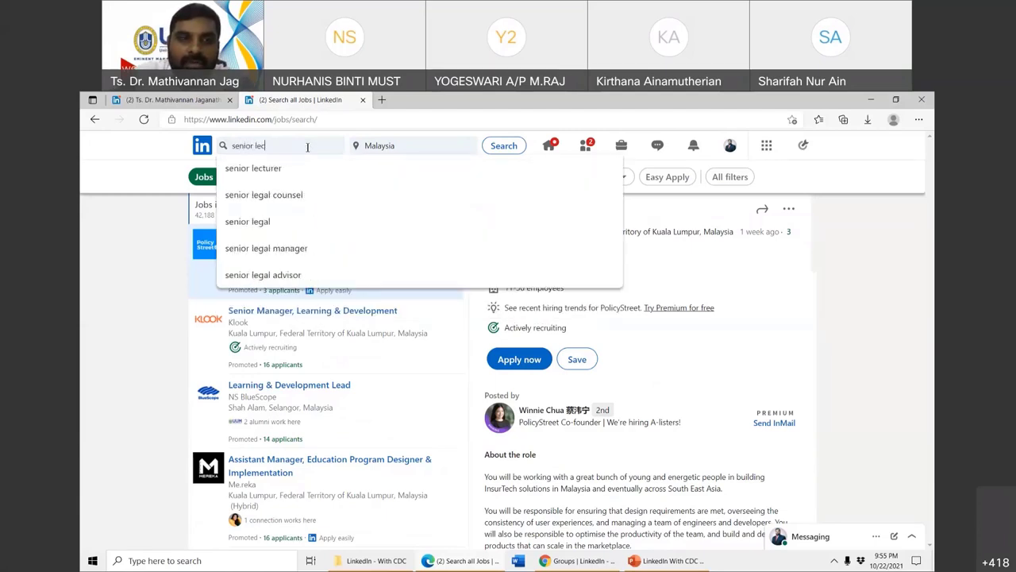
{"action": "key", "text": "BackSpace"}
{"action": "key", "text": "BackSpace"}
{"action": "key", "text": "BackSpace"}
{"action": "key", "text": "BackSpace"}
{"action": "key", "text": "BackSpace"}
{"action": "key", "text": "BackSpace"}
{"action": "key", "text": "BackSpace"}
{"action": "key", "text": "BackSpace"}
{"action": "key", "text": "BackSpace"}
{"action": "type", "text": "lectur"}
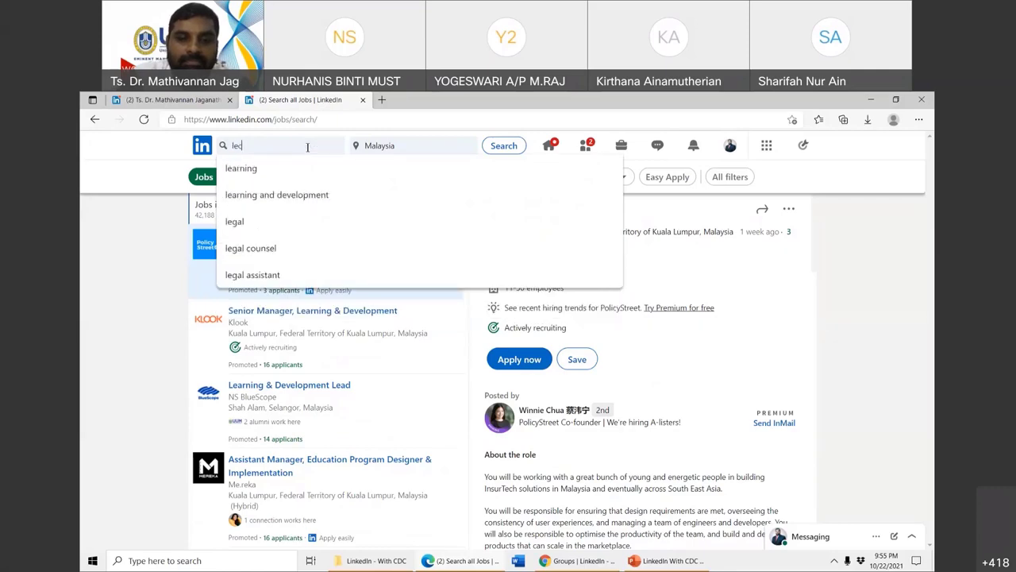
{"action": "type", "text": "er"}
{"action": "key", "text": "Return"}
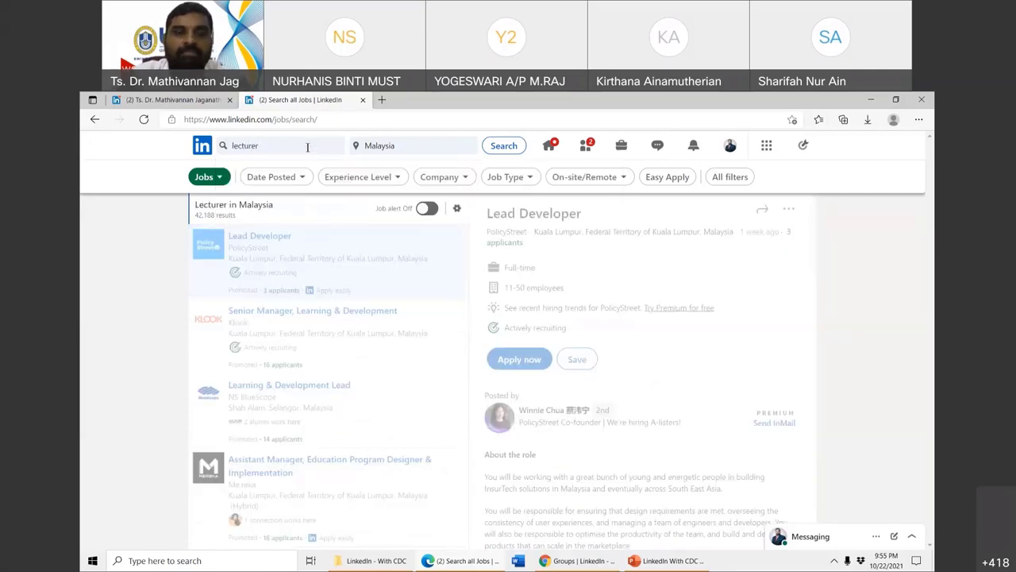